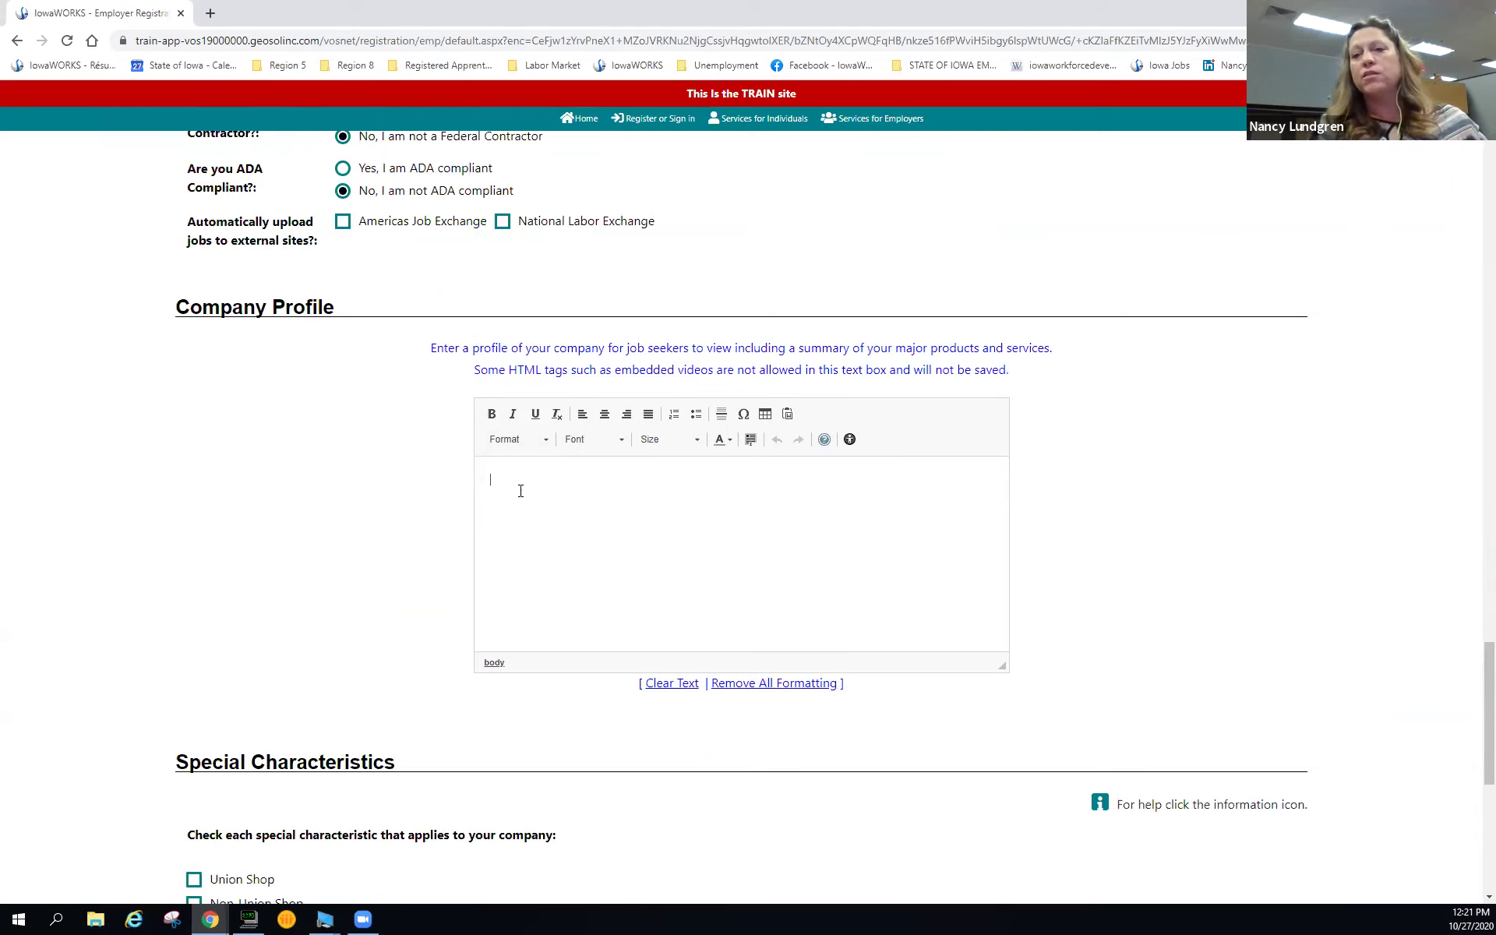
# Enter the company profile text "We have never won a case but never lost a case either!"
pyautogui.click(526, 486)
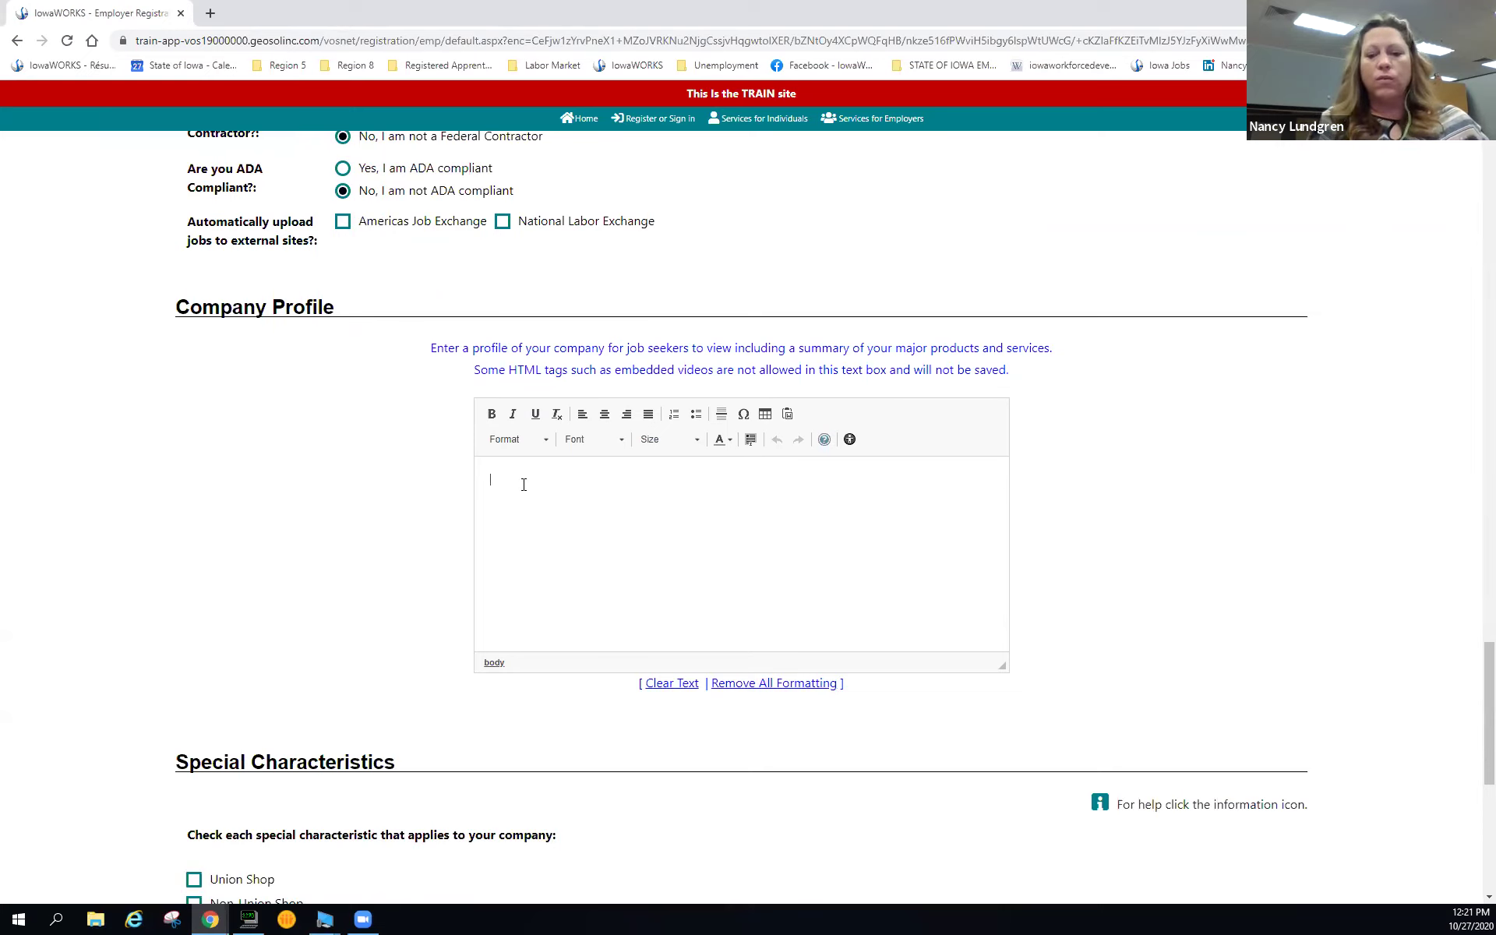
pyautogui.write('W')
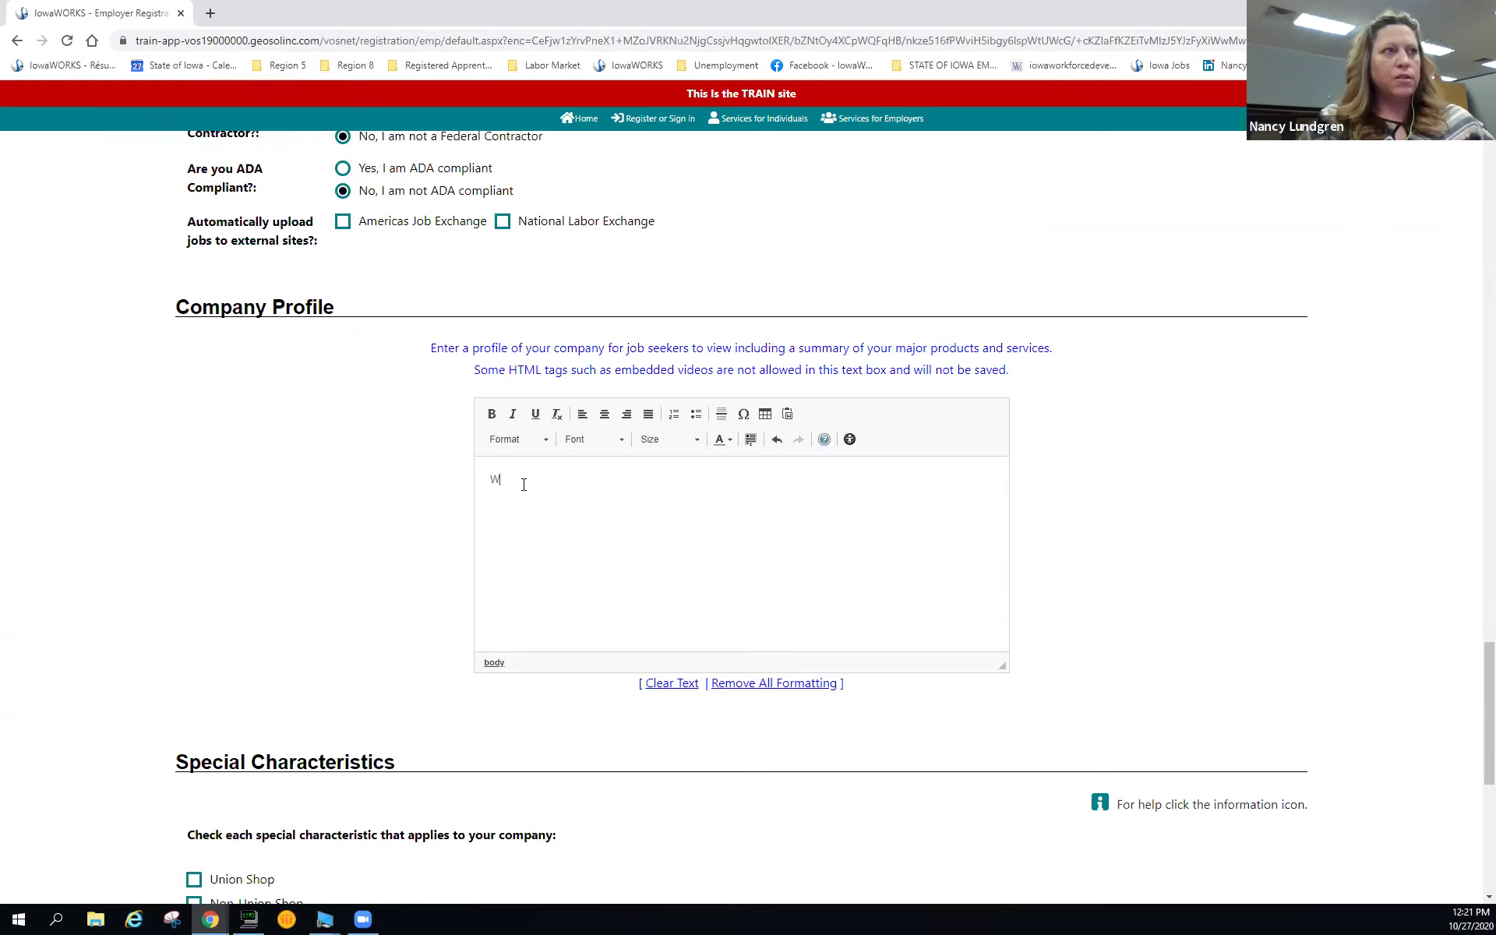
pyautogui.write('e have ')
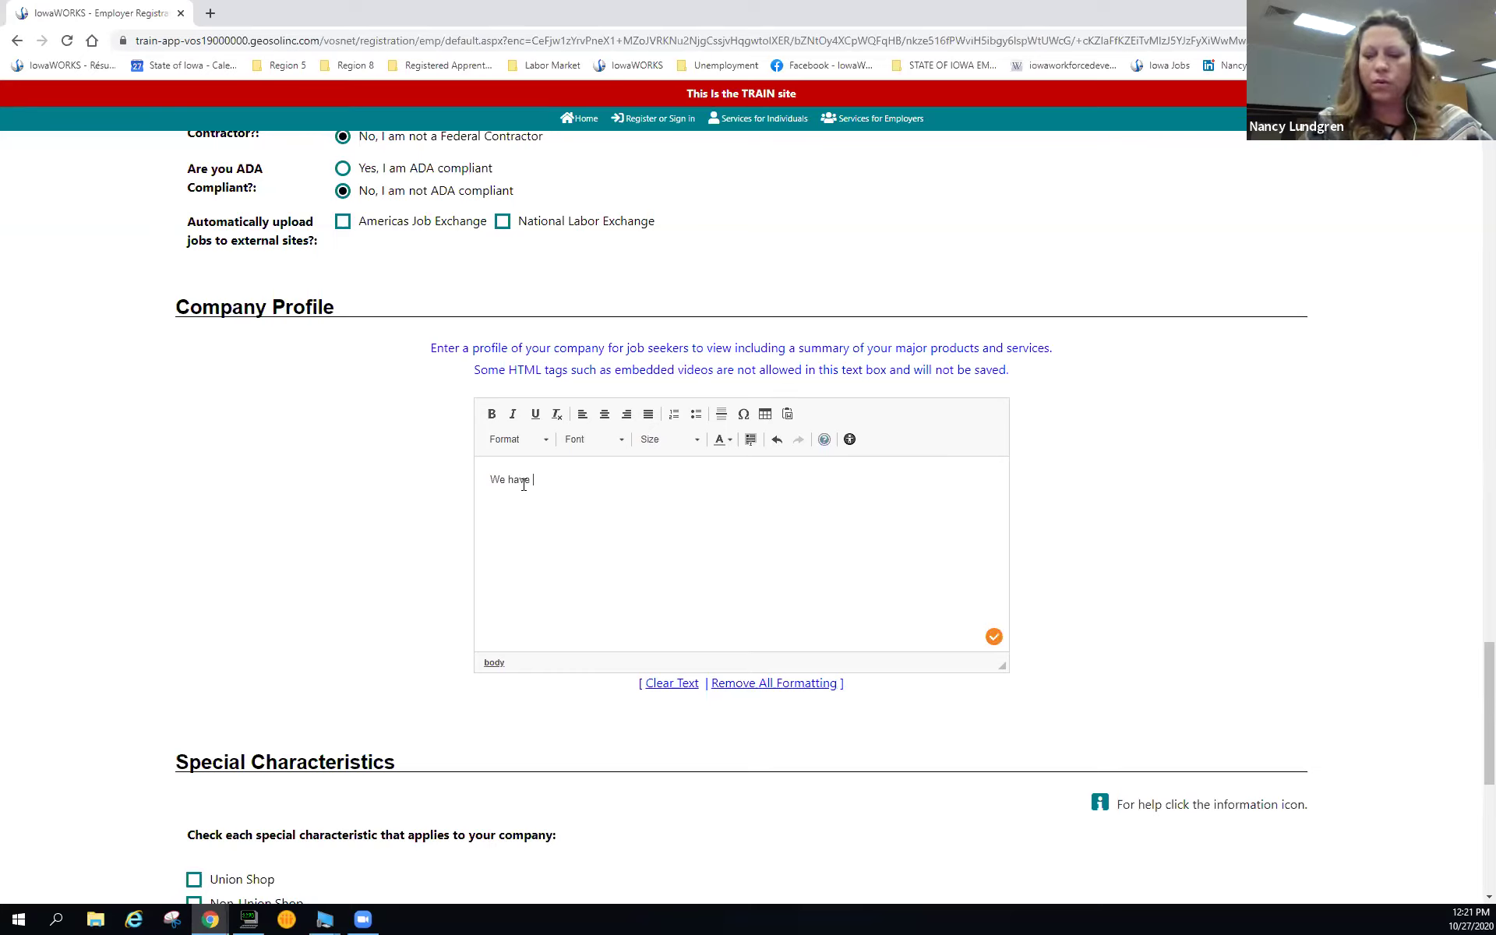
pyautogui.write('nev')
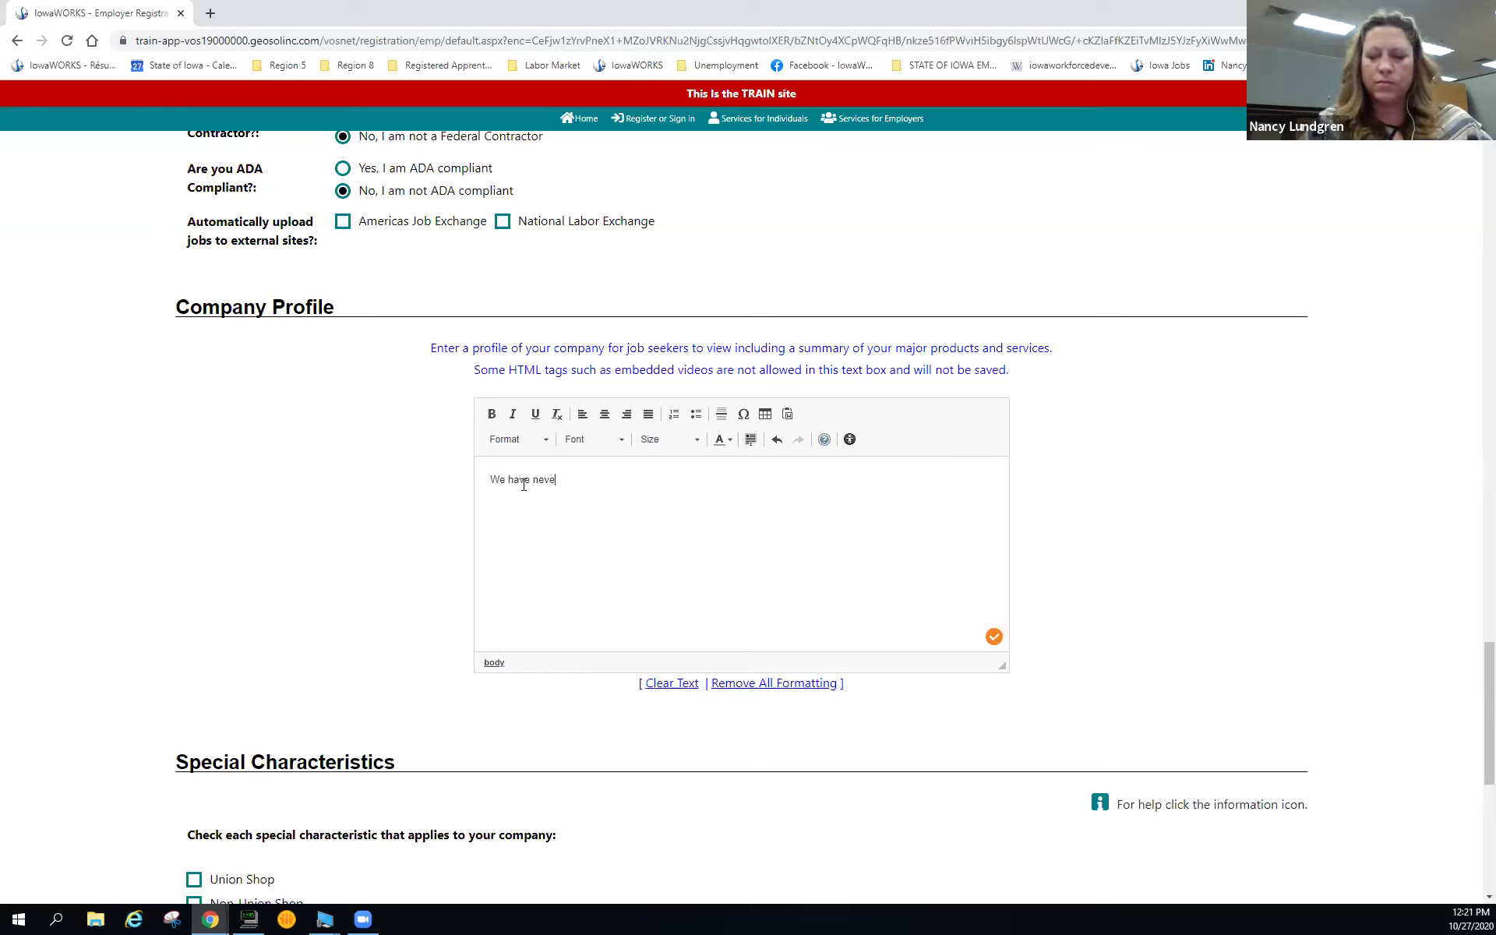
pyautogui.write('e')
pyautogui.write('r won')
pyautogui.write(' adca')
pyautogui.press('BackSpace')
pyautogui.press('BackSpace')
pyautogui.write('case but')
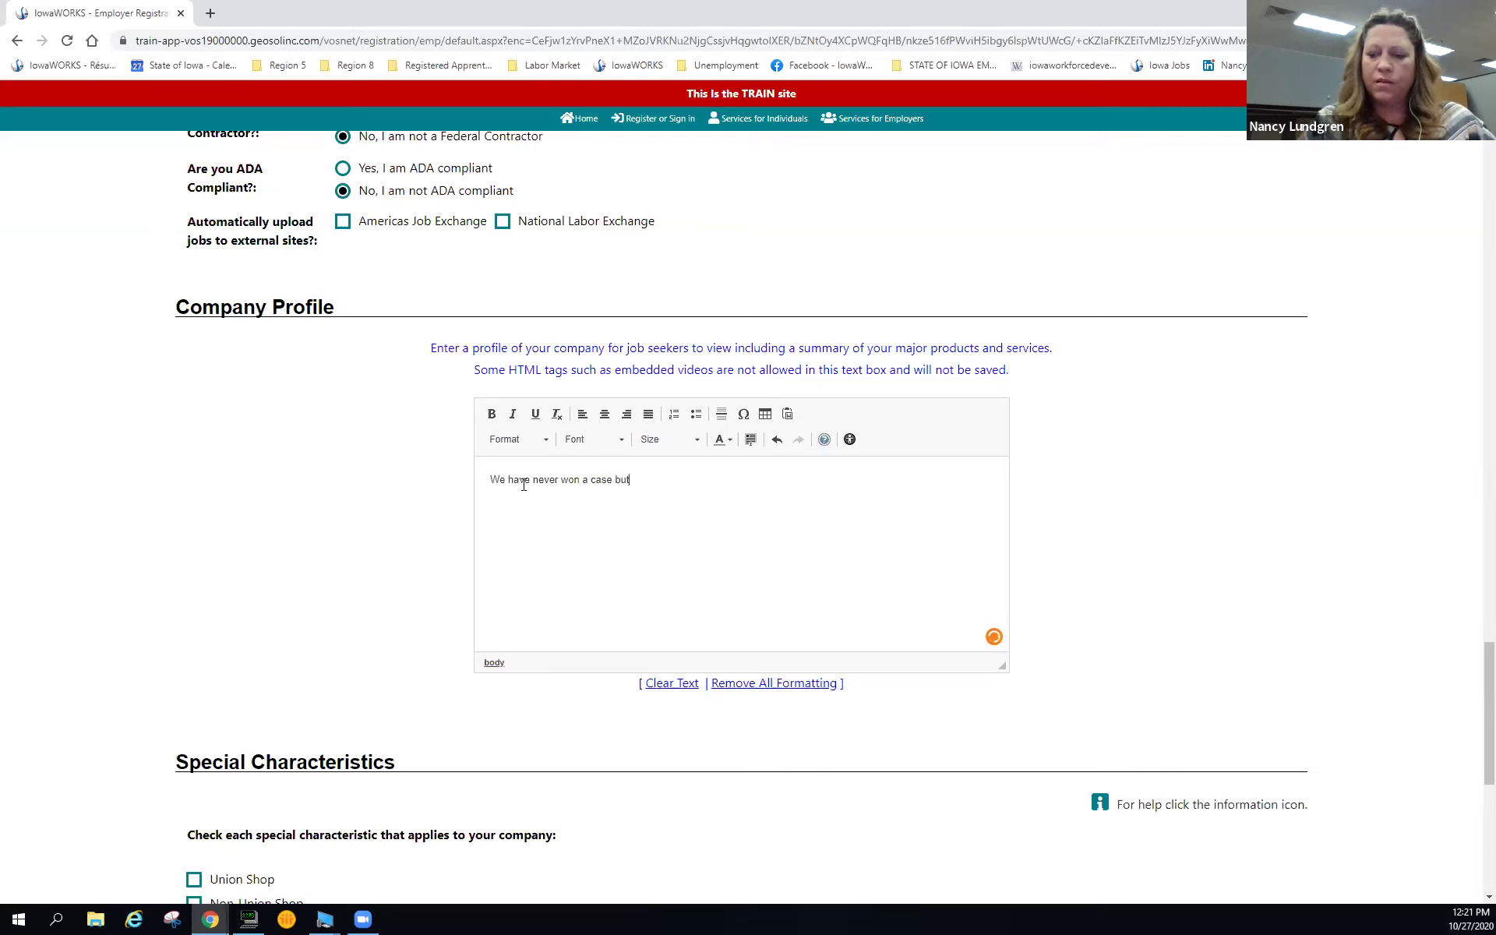
pyautogui.write(' never')
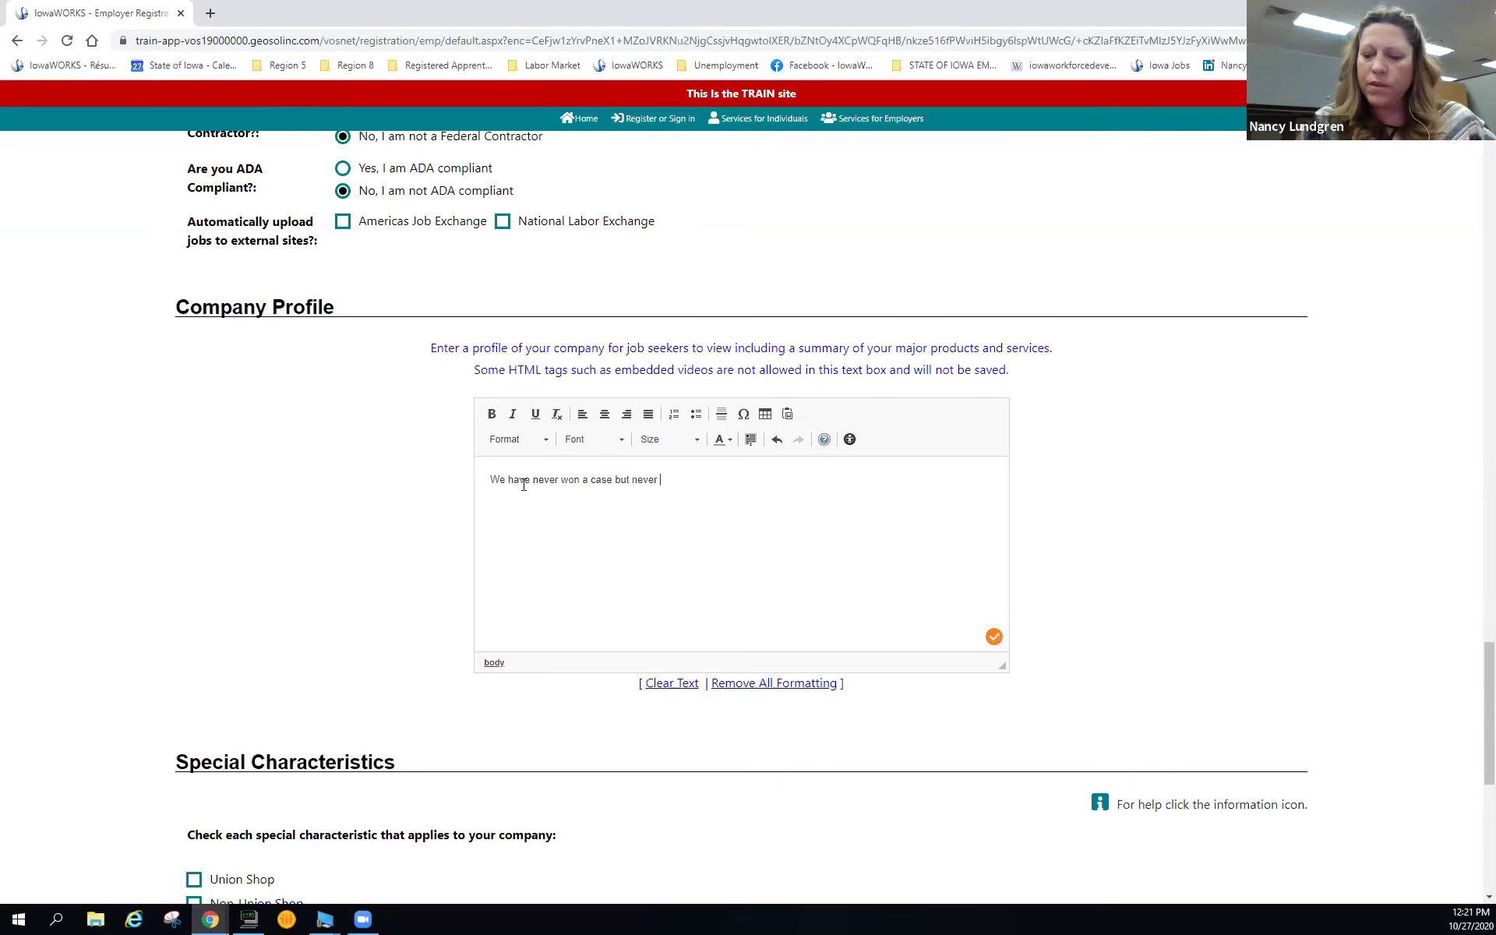
pyautogui.write(' lost a case either.')
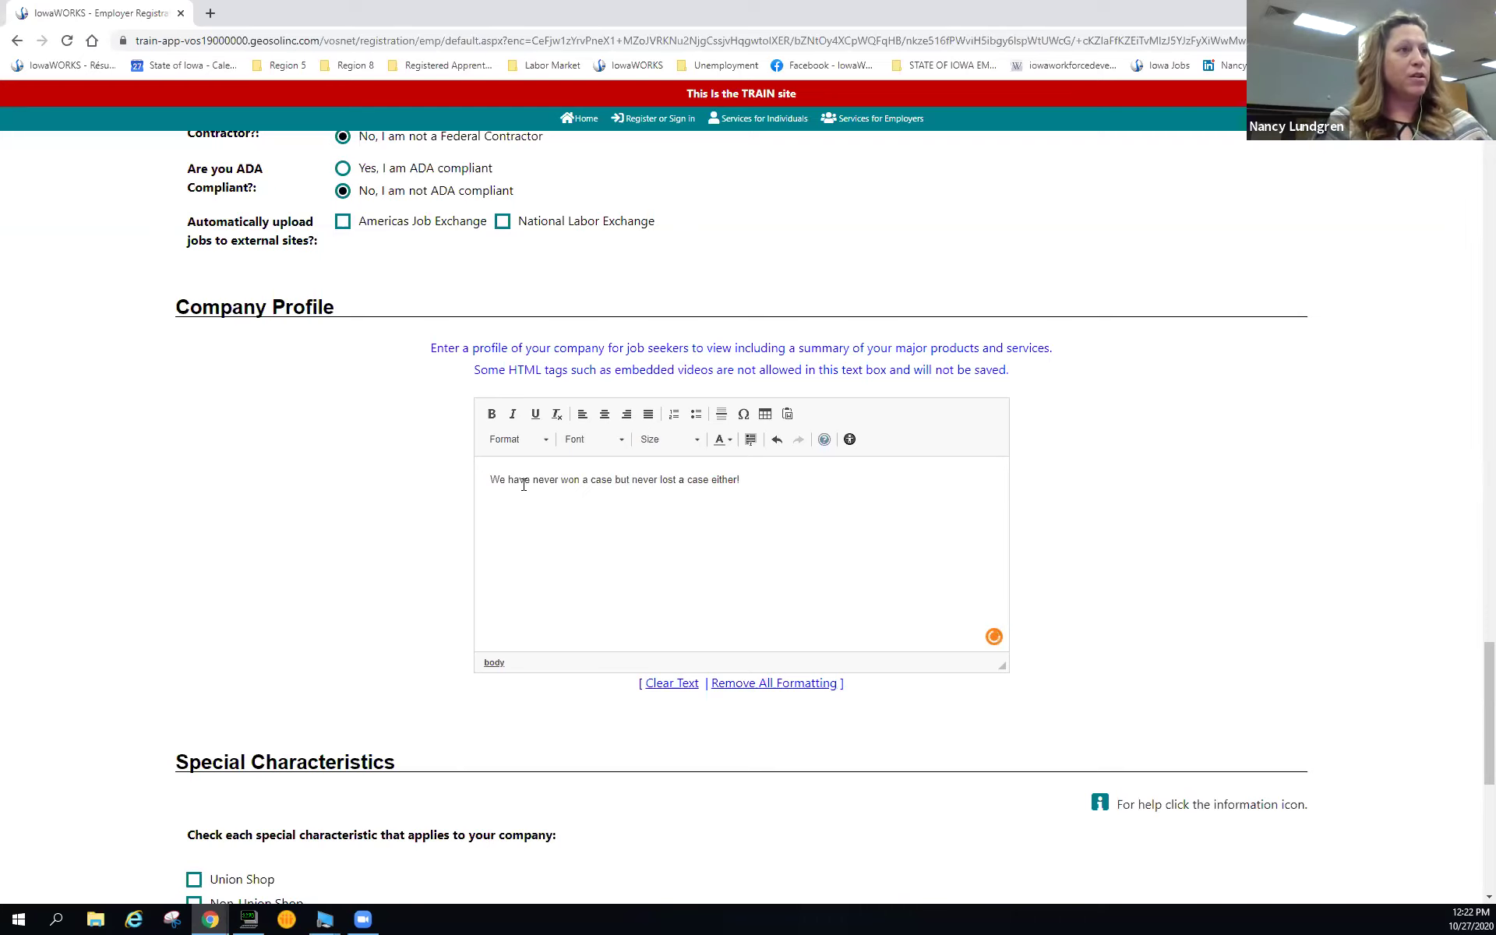
# Designate the company as a Second Chance Employer and allow this status to be displayed to jobseekers
pyautogui.scroll(-5, 567, 578)
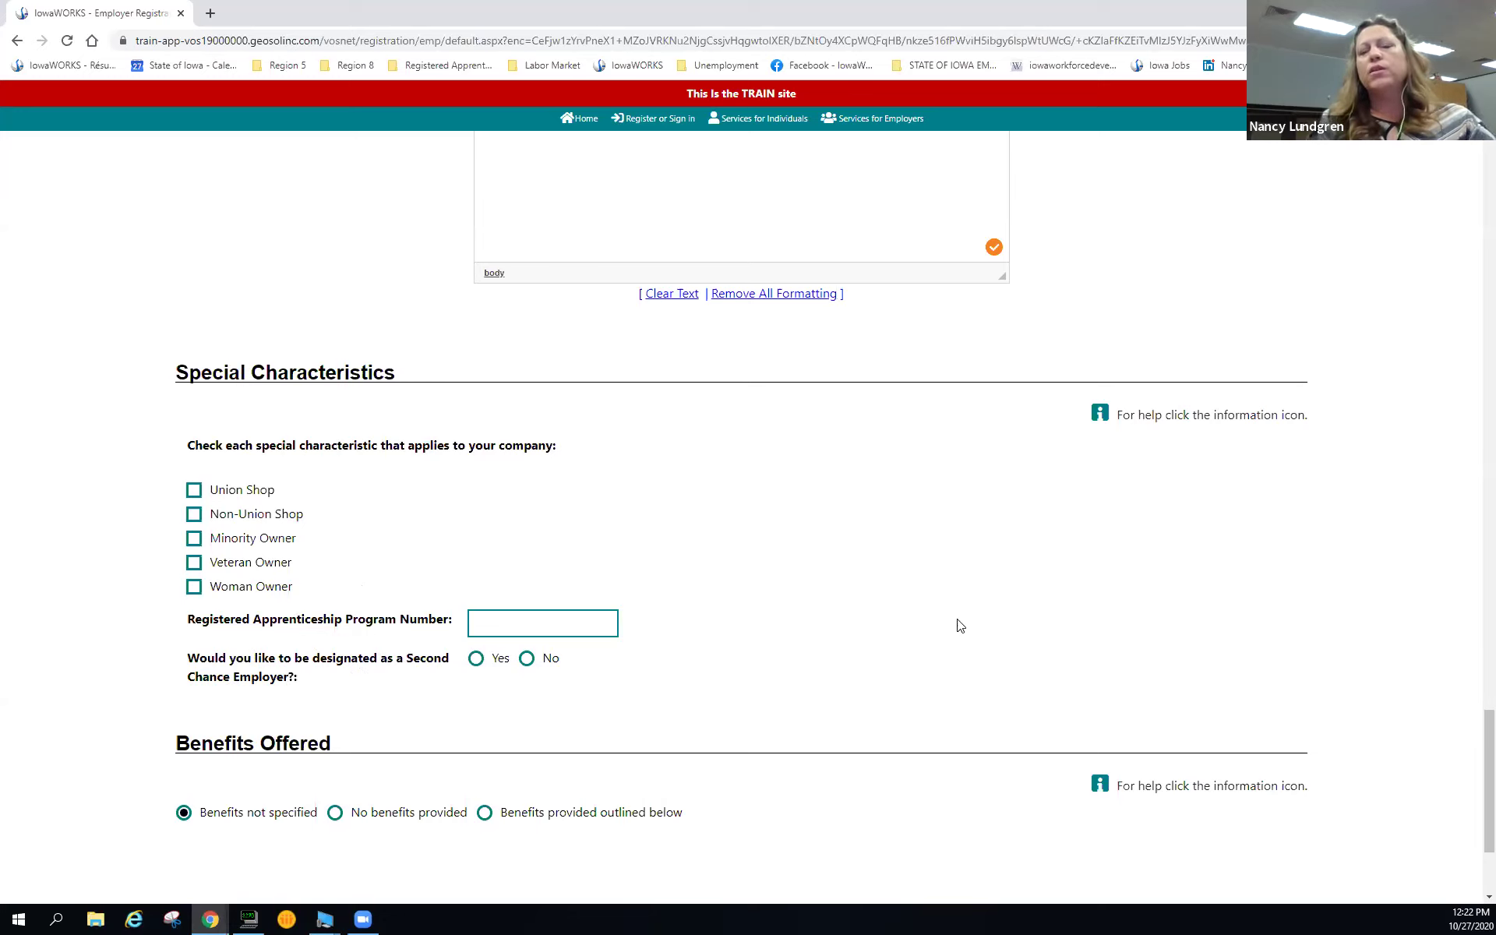
pyautogui.scroll(2, 960, 626)
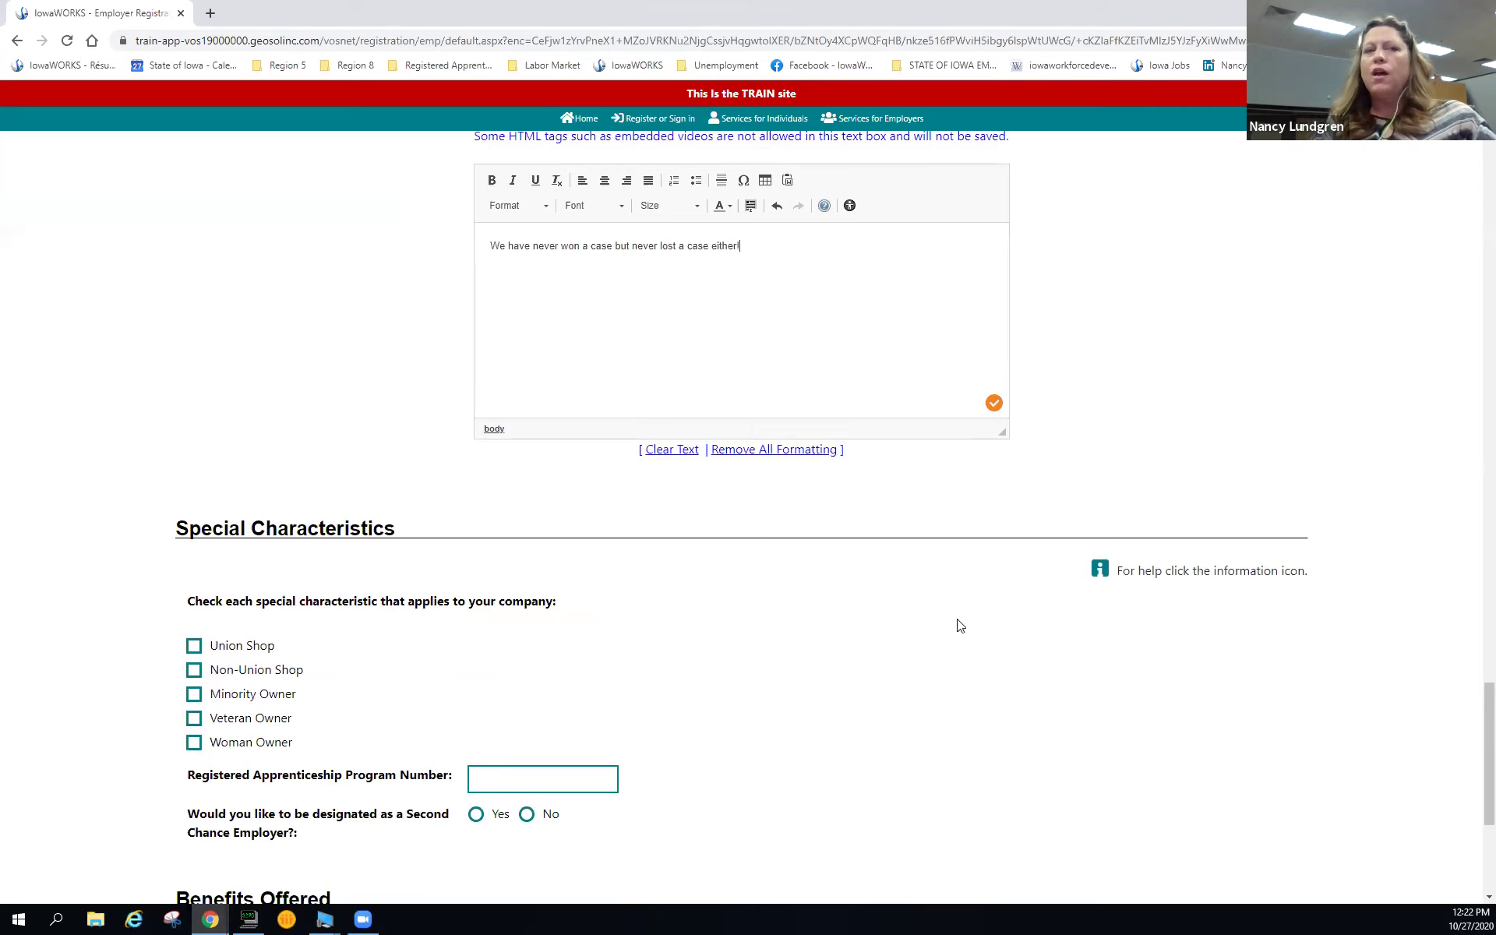
pyautogui.scroll(-3, 960, 626)
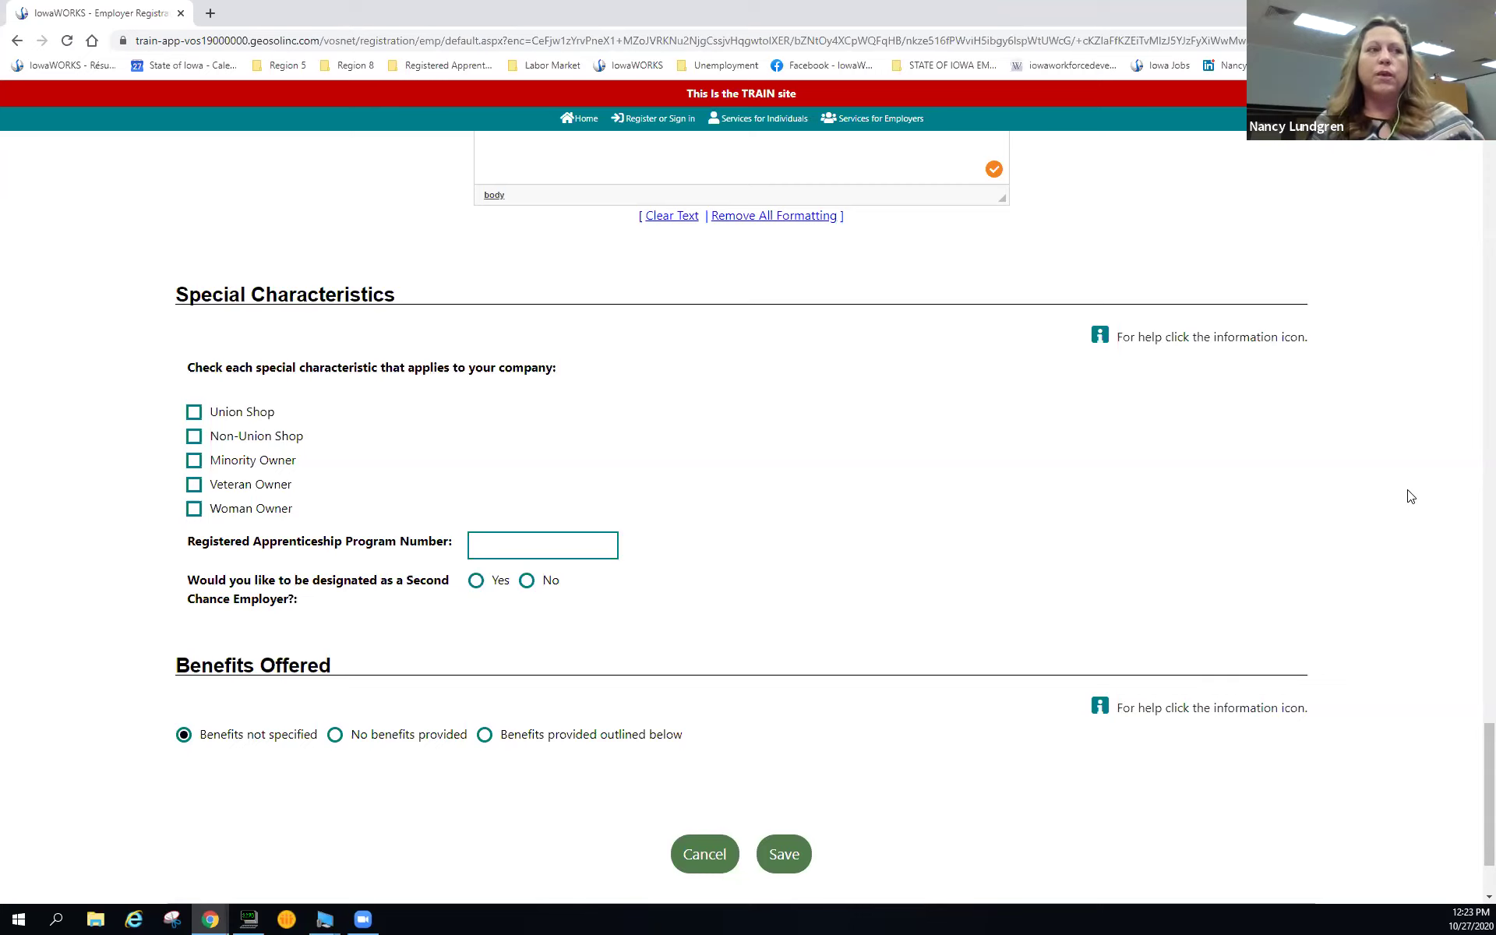
pyautogui.click(477, 582)
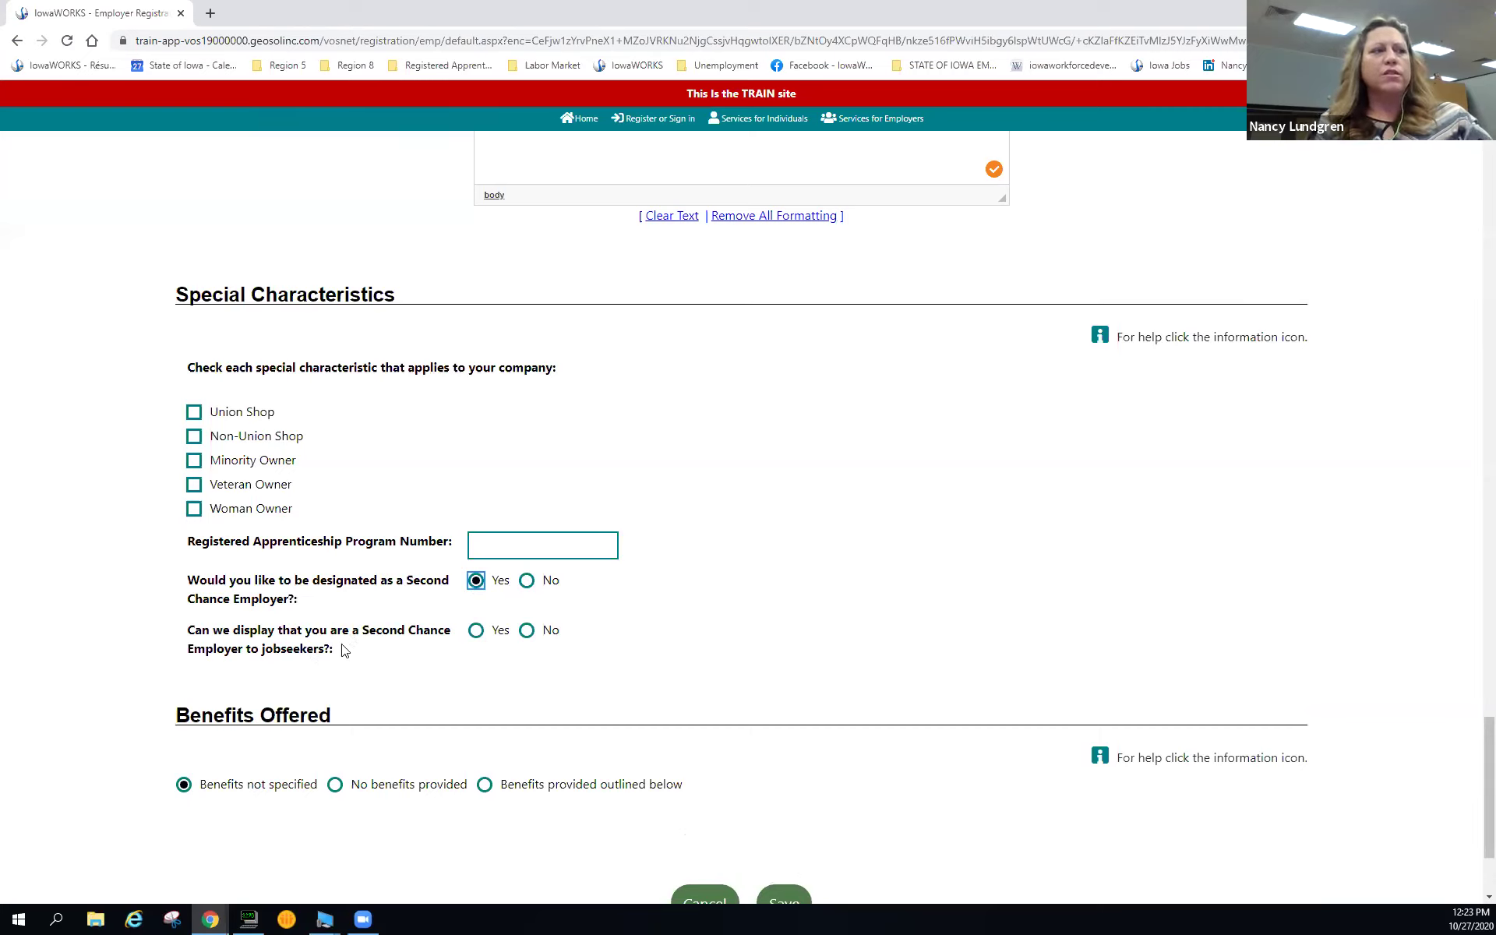
pyautogui.moveTo(293, 652)
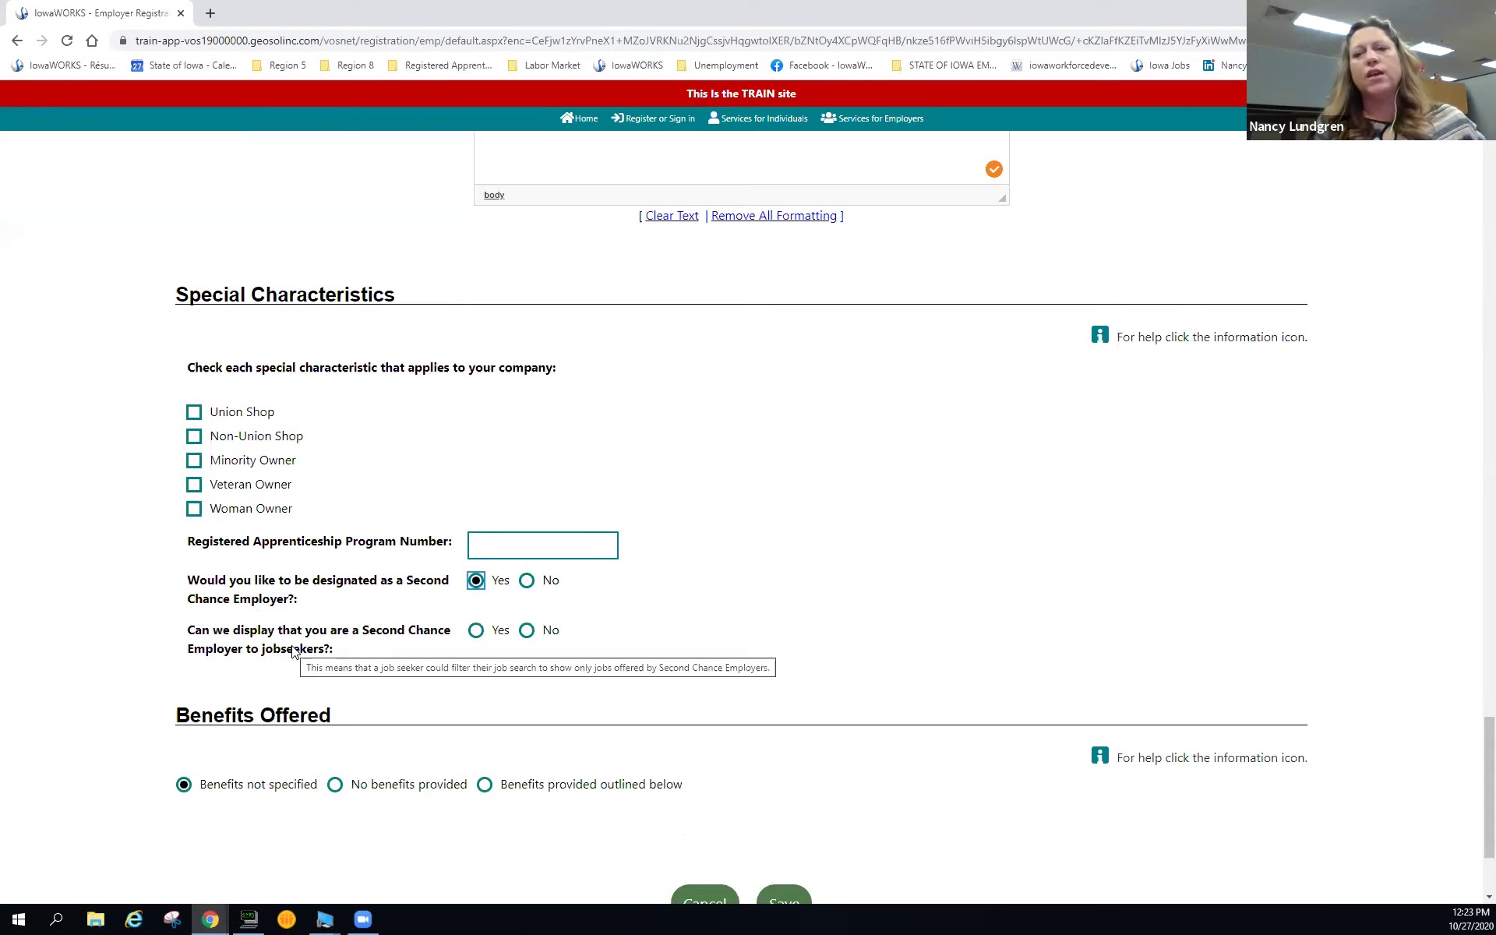
pyautogui.click(475, 631)
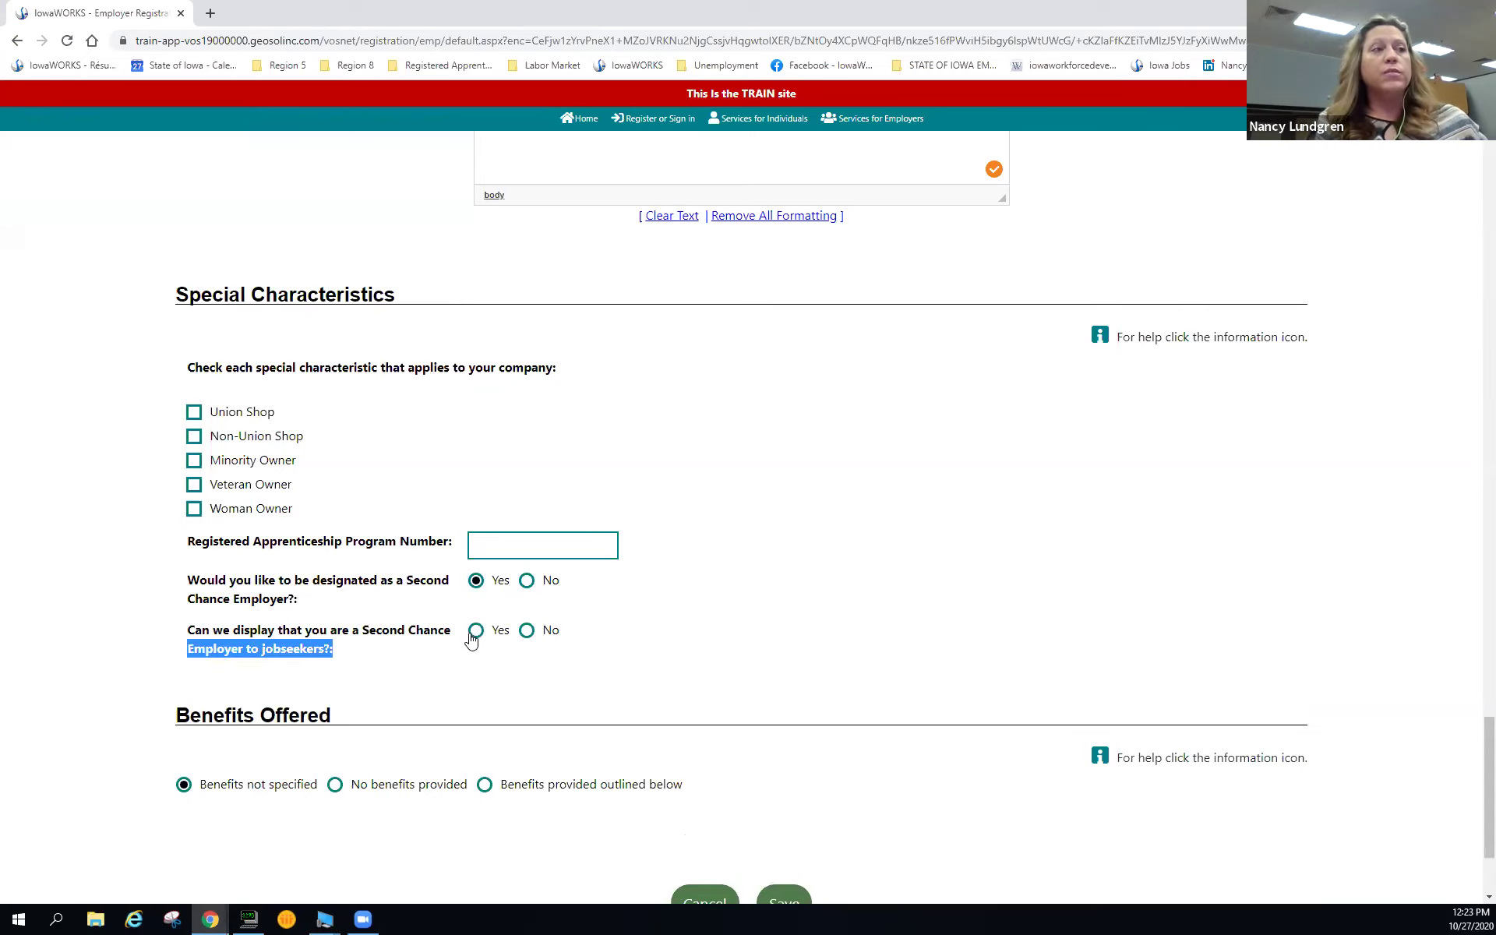
# Choose to outline the benefits provided, select Medical, Life Insurance and Company Vehicle, and save the employer registration
pyautogui.scroll(-3, 513, 665)
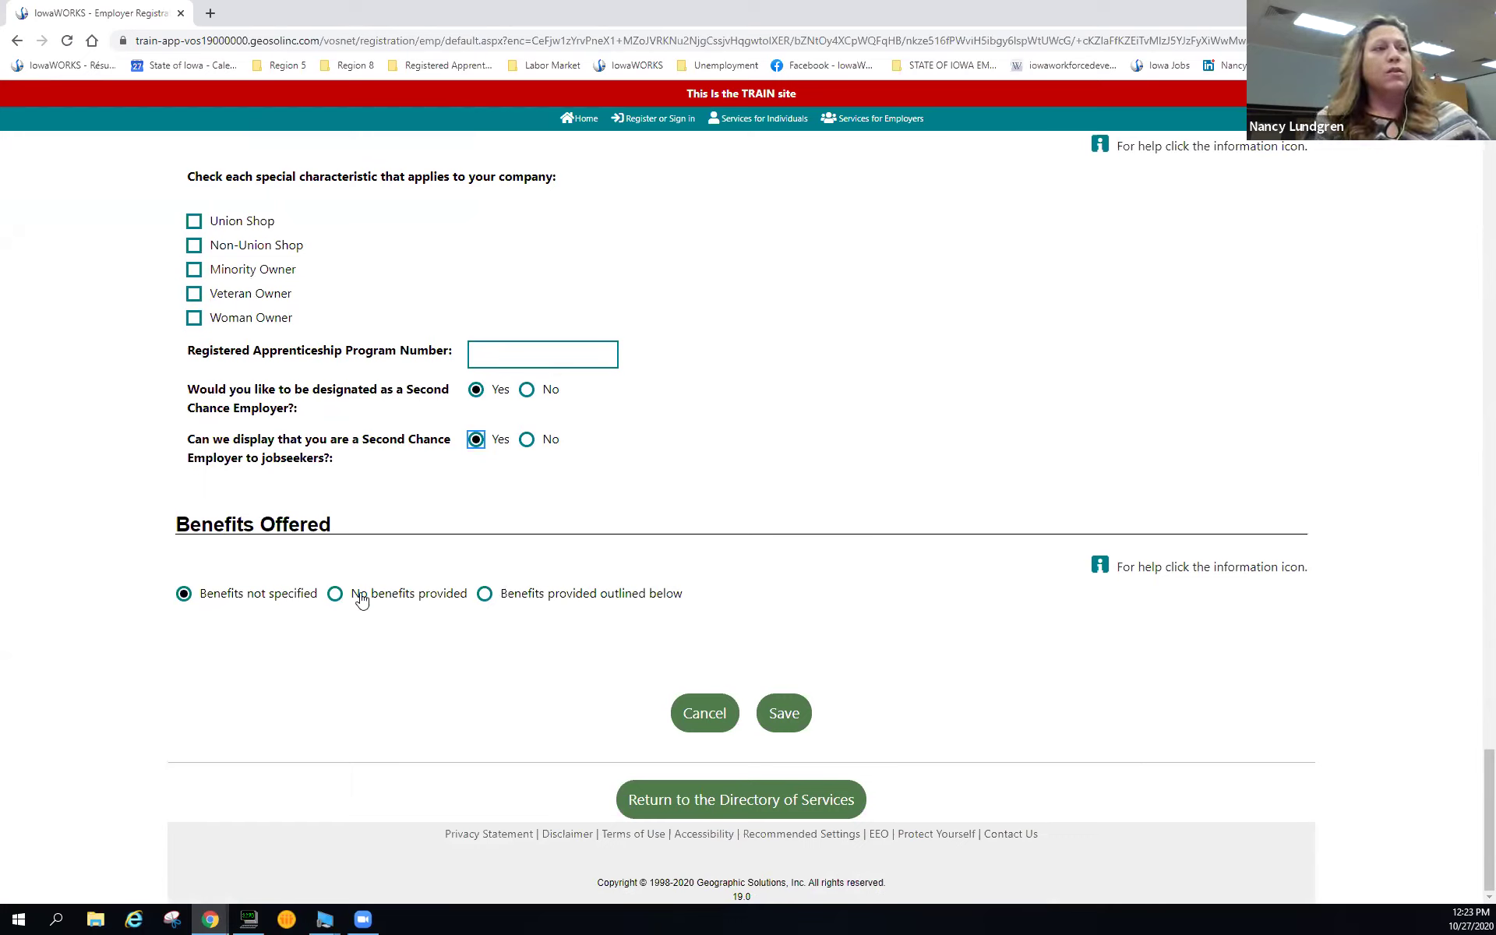
pyautogui.click(484, 596)
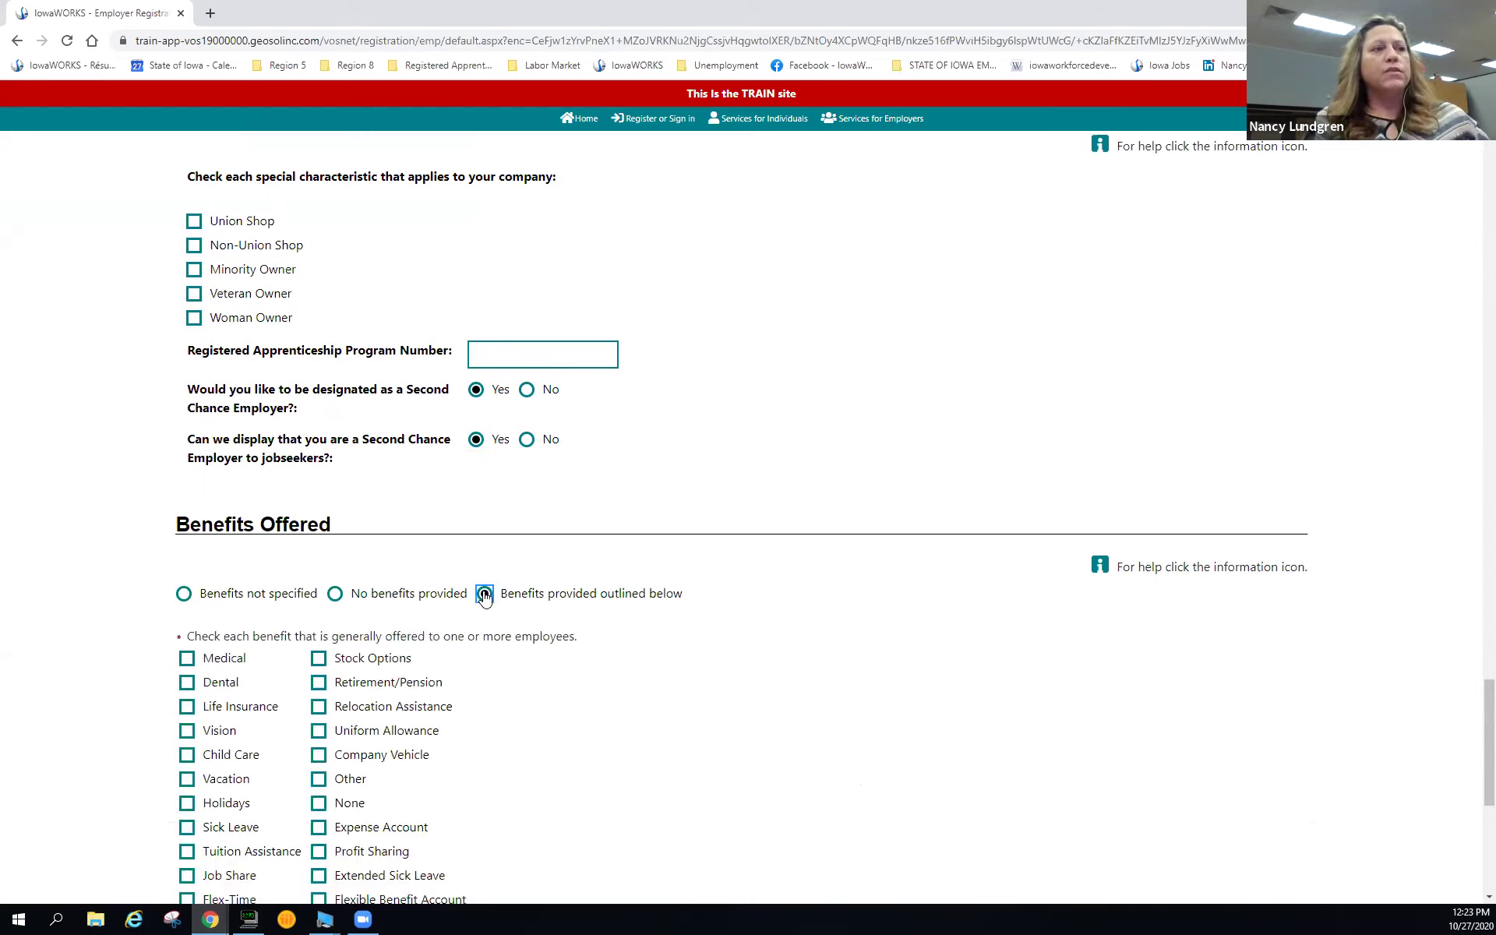
pyautogui.scroll(-3, 483, 616)
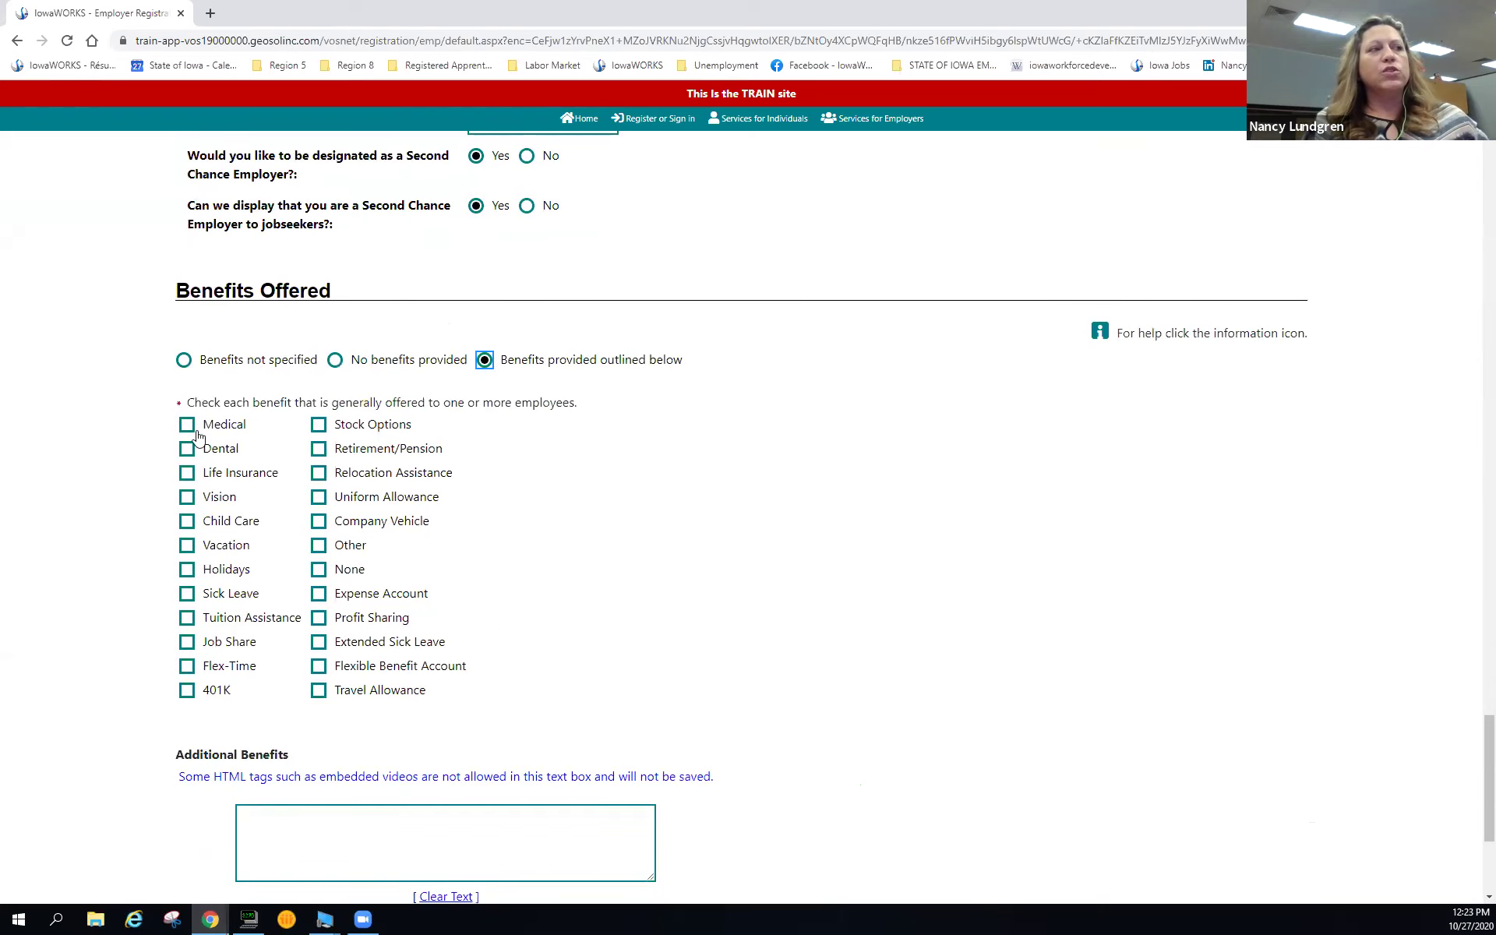
pyautogui.click(187, 425)
pyautogui.click(186, 473)
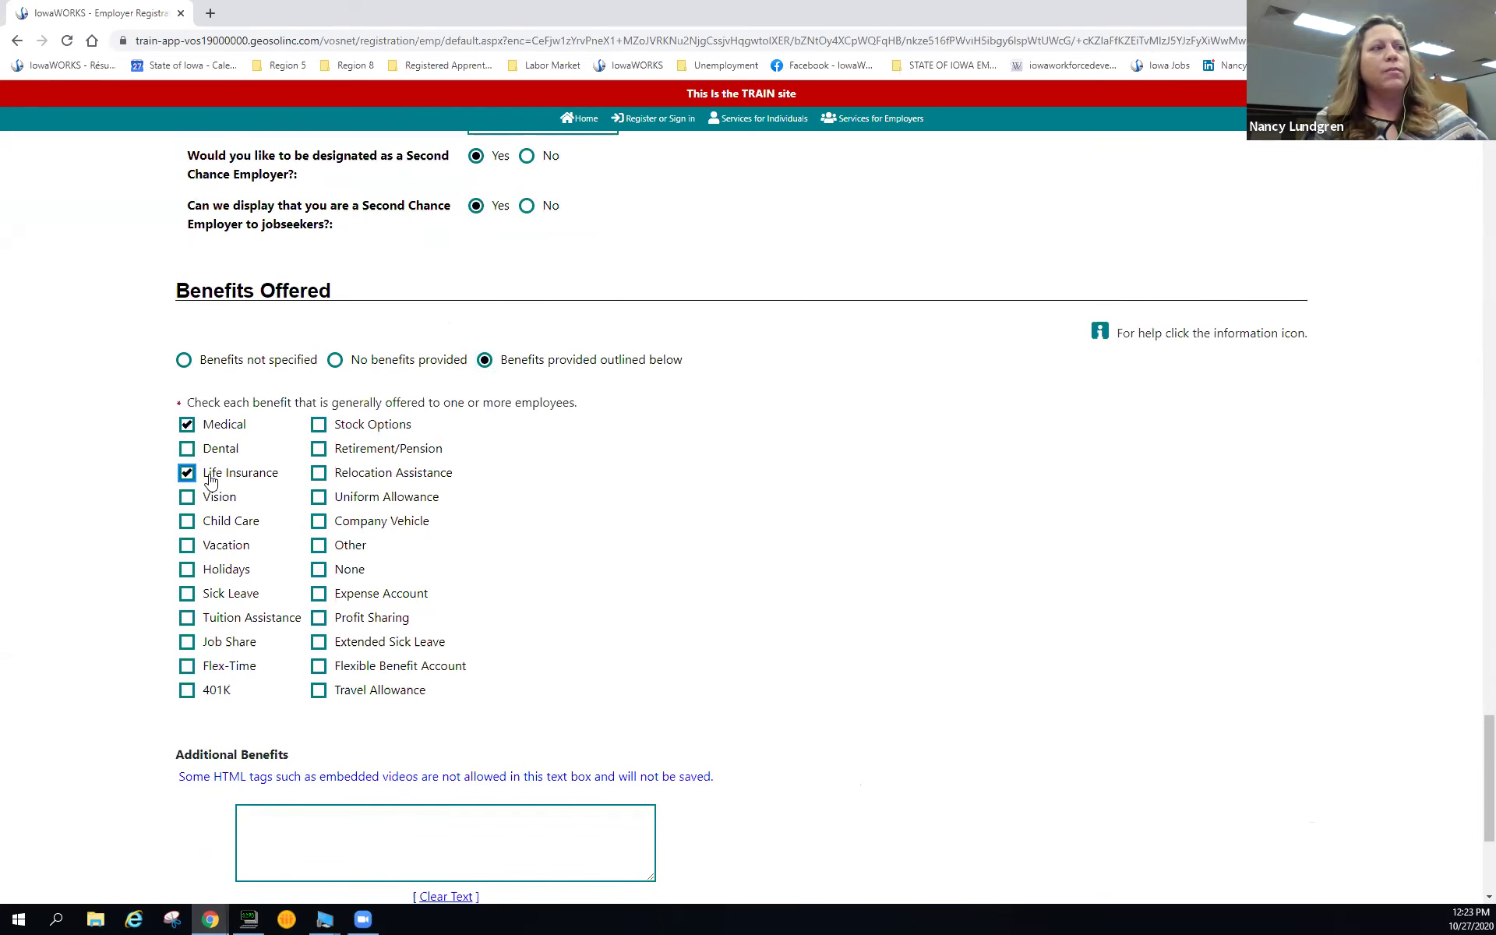
pyautogui.scroll(-1, 308, 570)
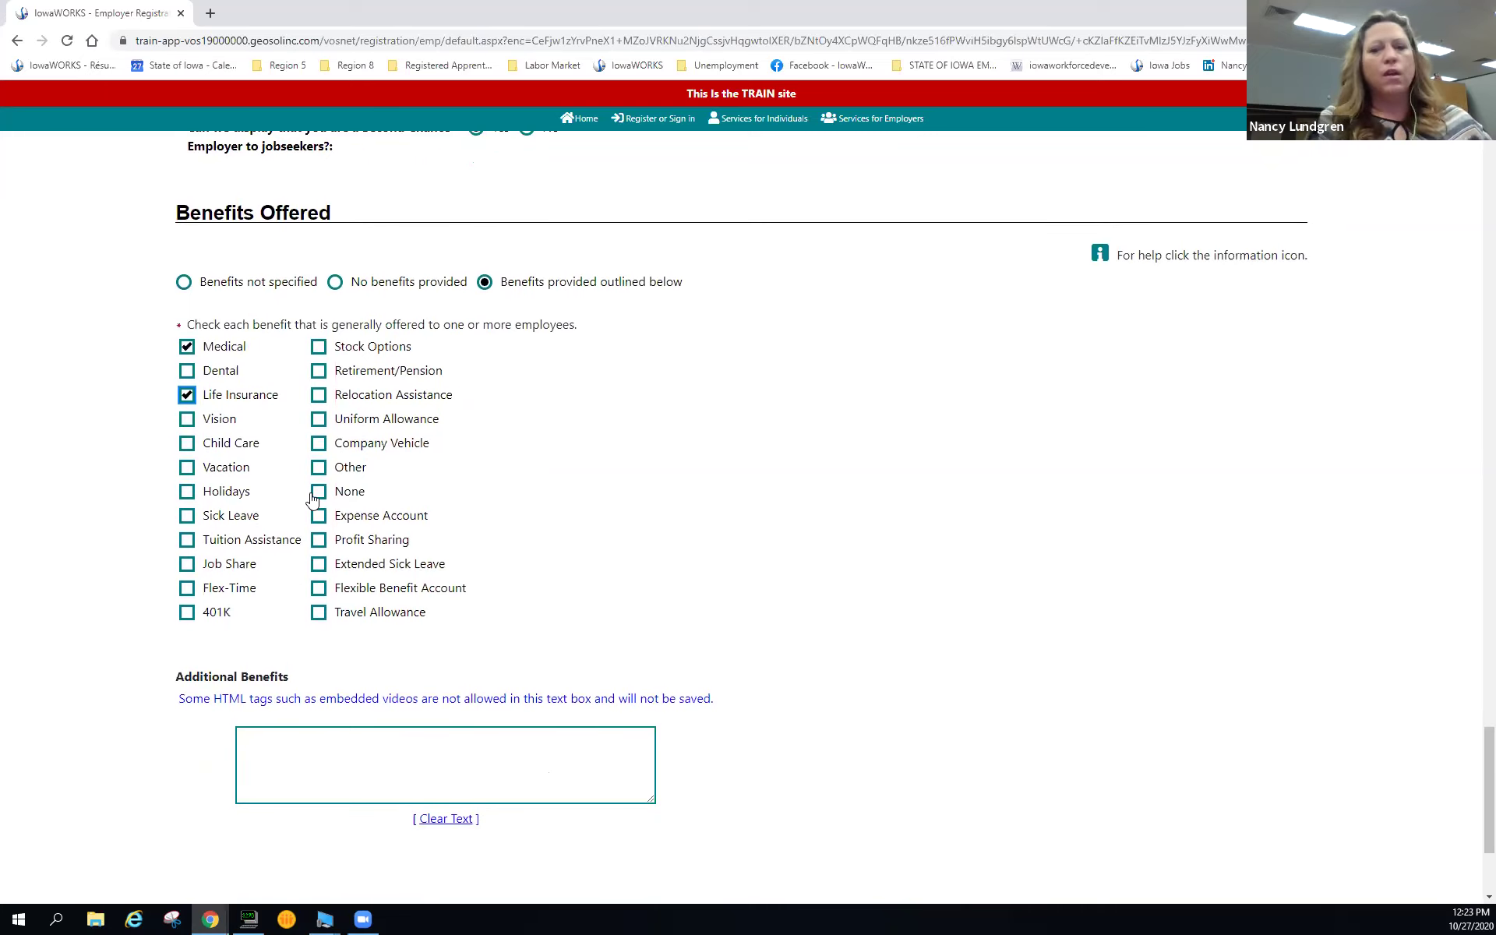
pyautogui.scroll(-2, 240, 484)
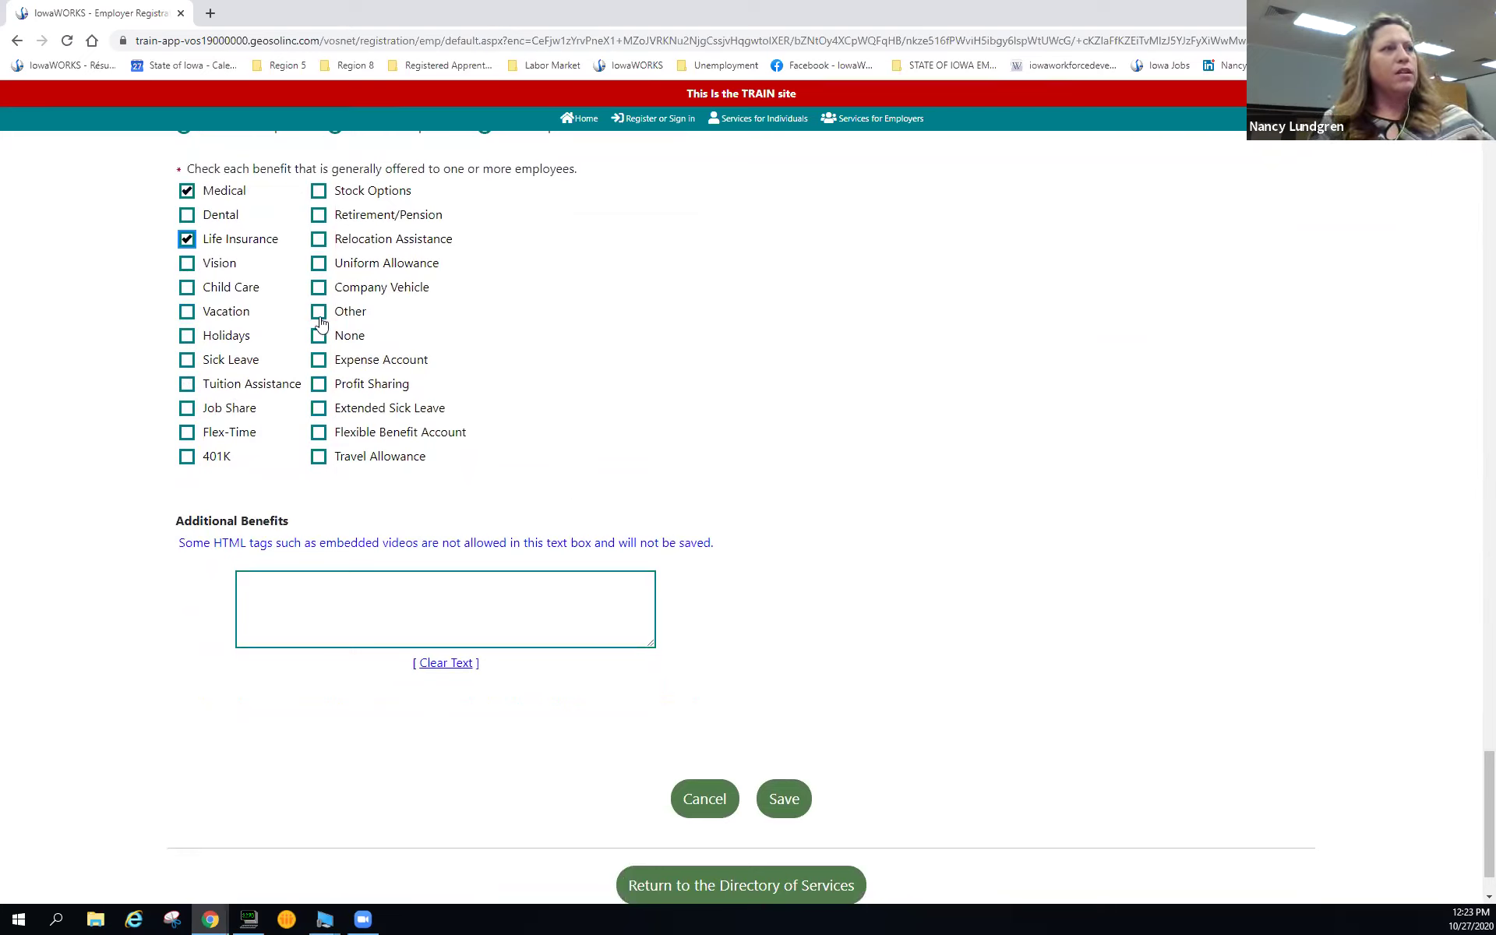
pyautogui.click(321, 287)
pyautogui.scroll(-1, 386, 424)
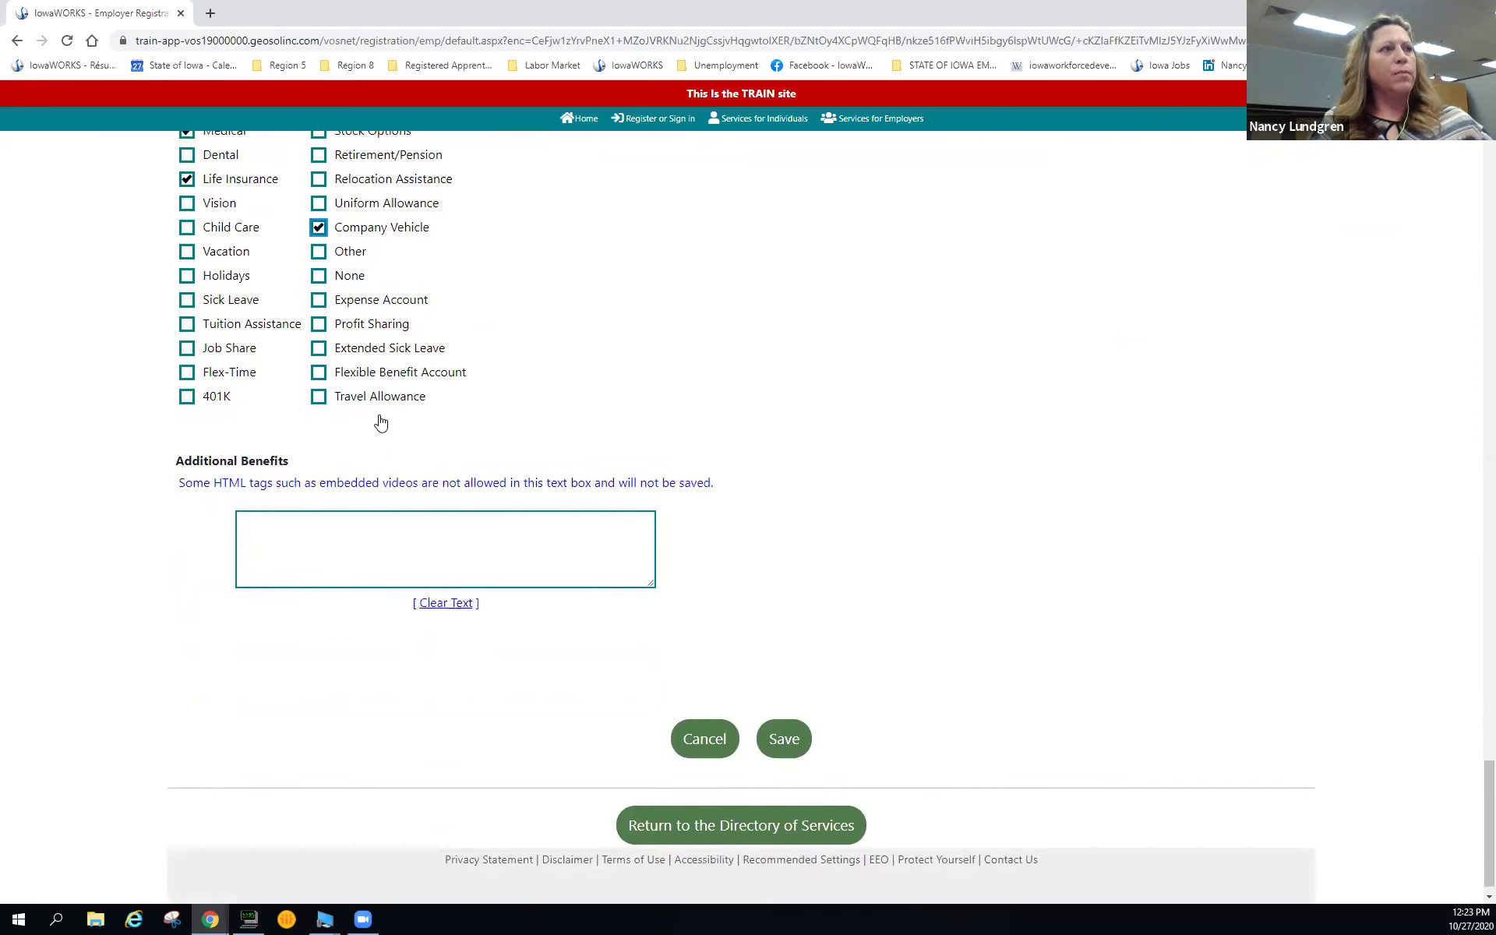
pyautogui.click(784, 721)
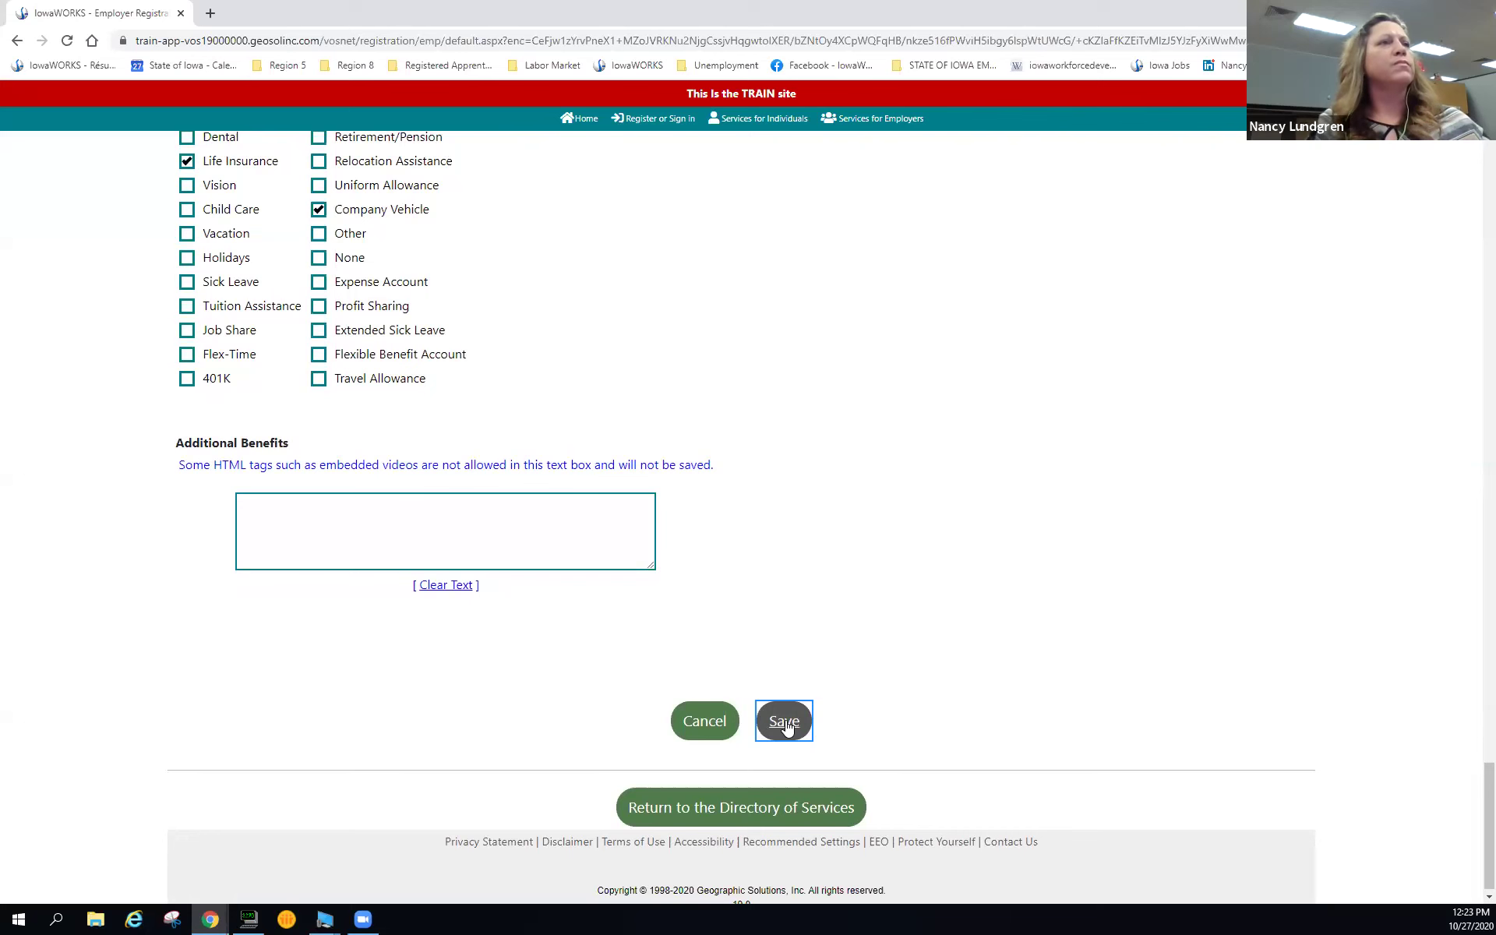
# Review the notice to employers on job bank nondiscrimination and confirm it as read and understood
pyautogui.scroll(1, 828, 692)
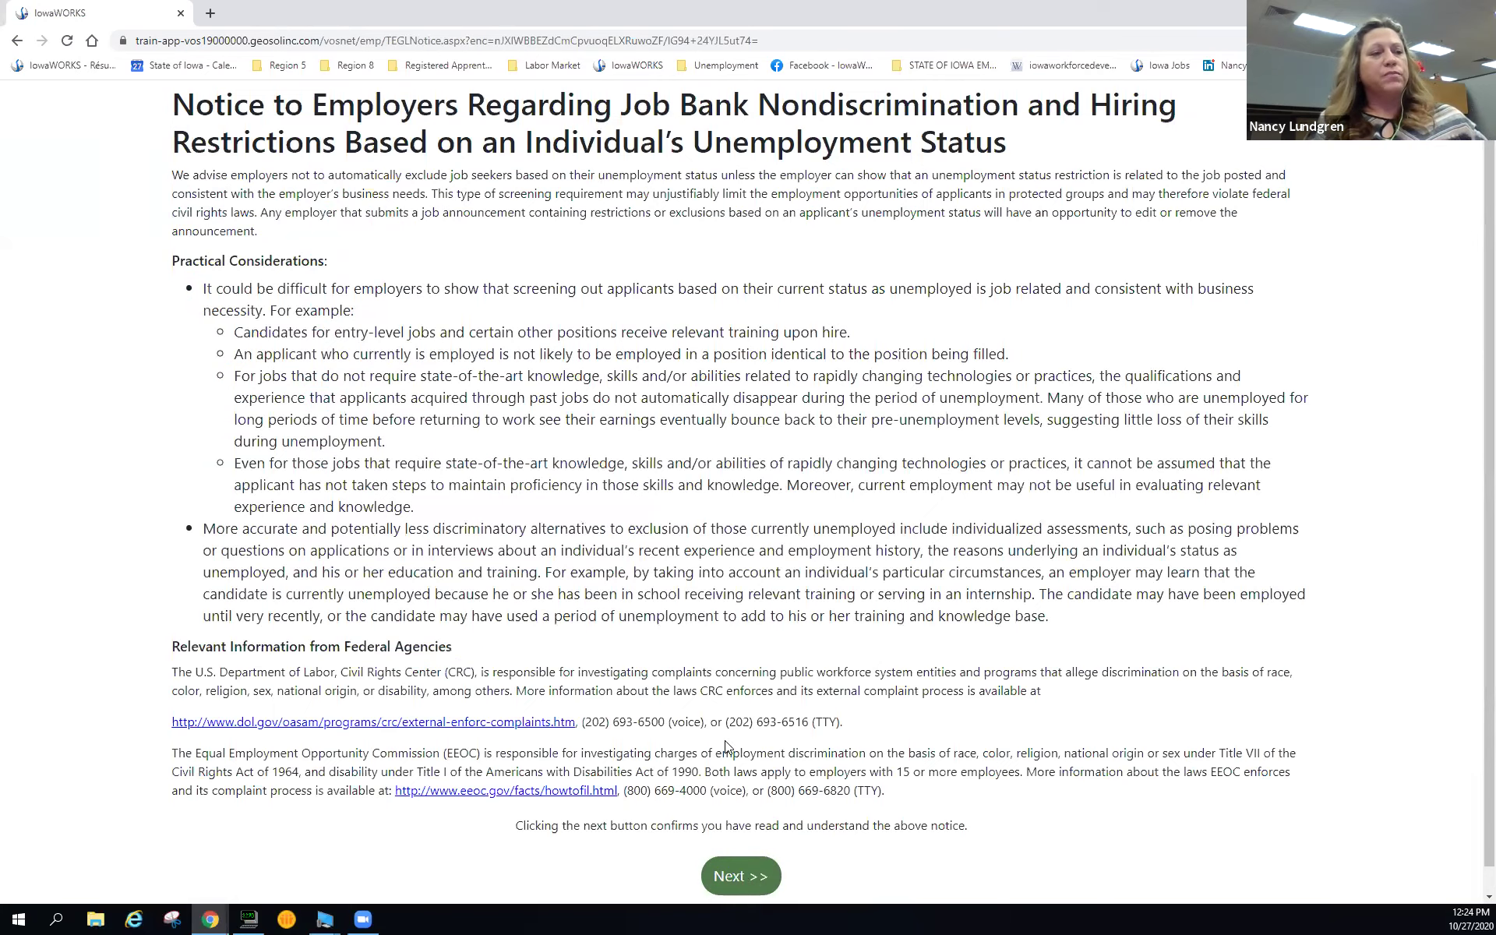
pyautogui.scroll(-1, 744, 886)
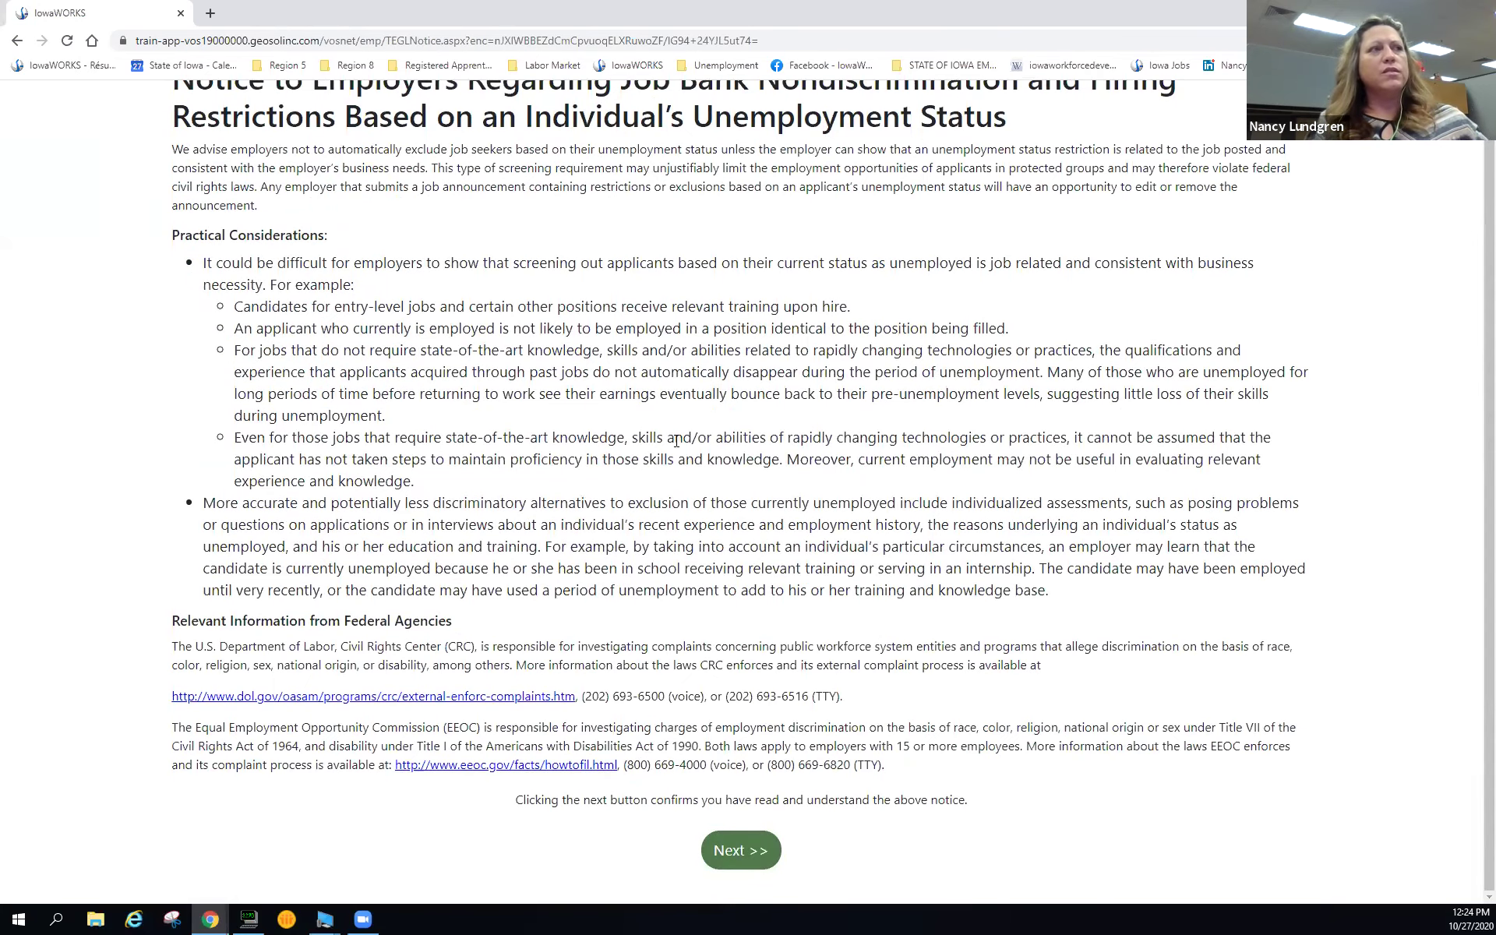
pyautogui.click(729, 859)
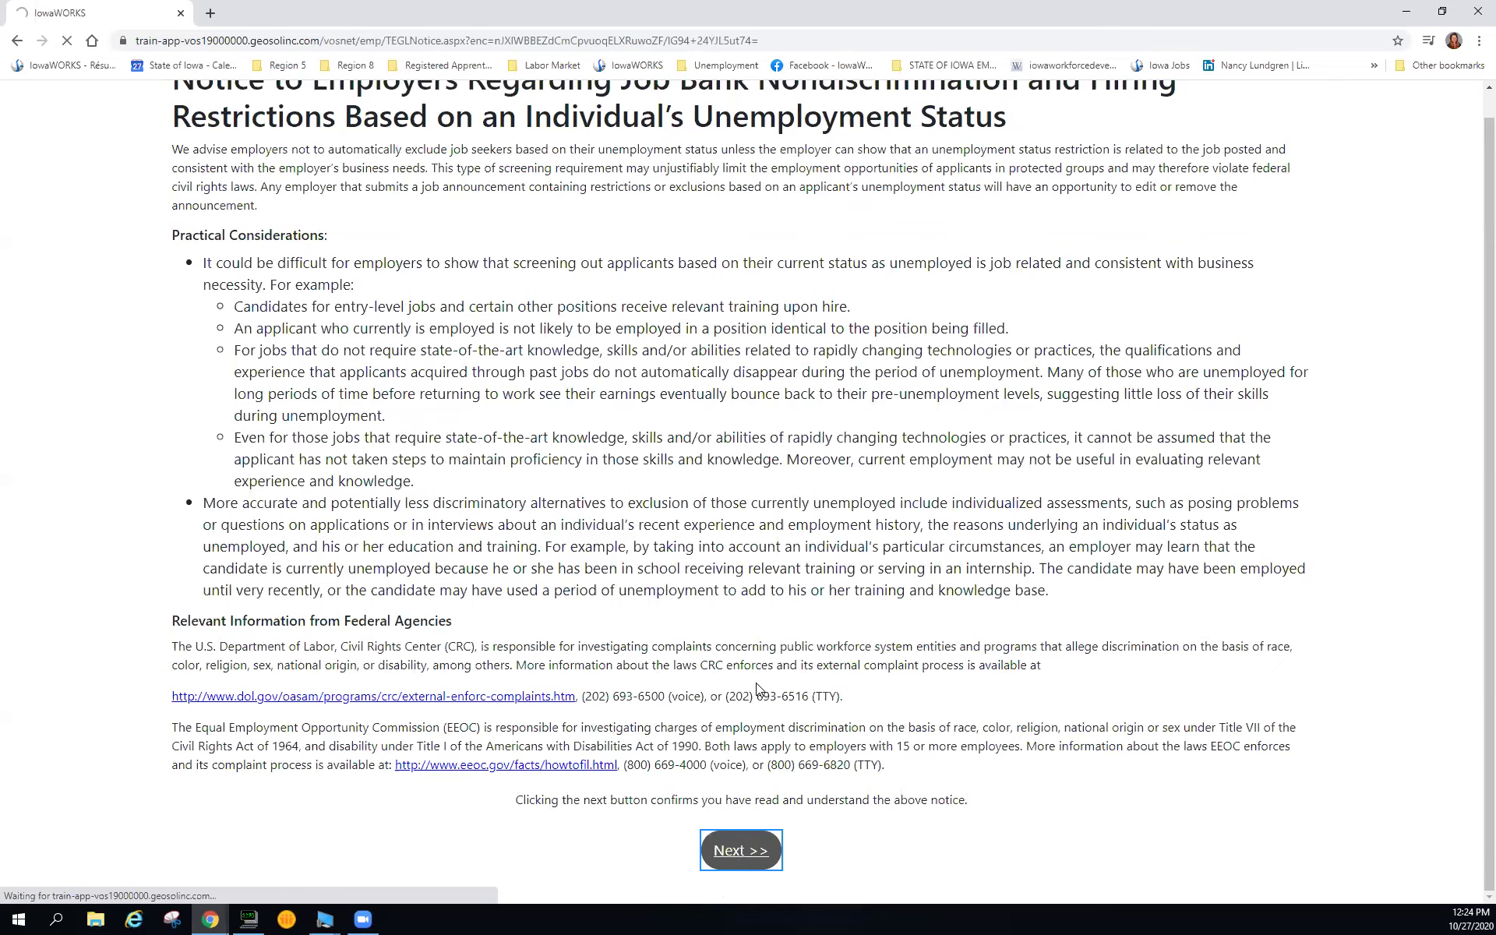
pyautogui.scroll(1, 823, 483)
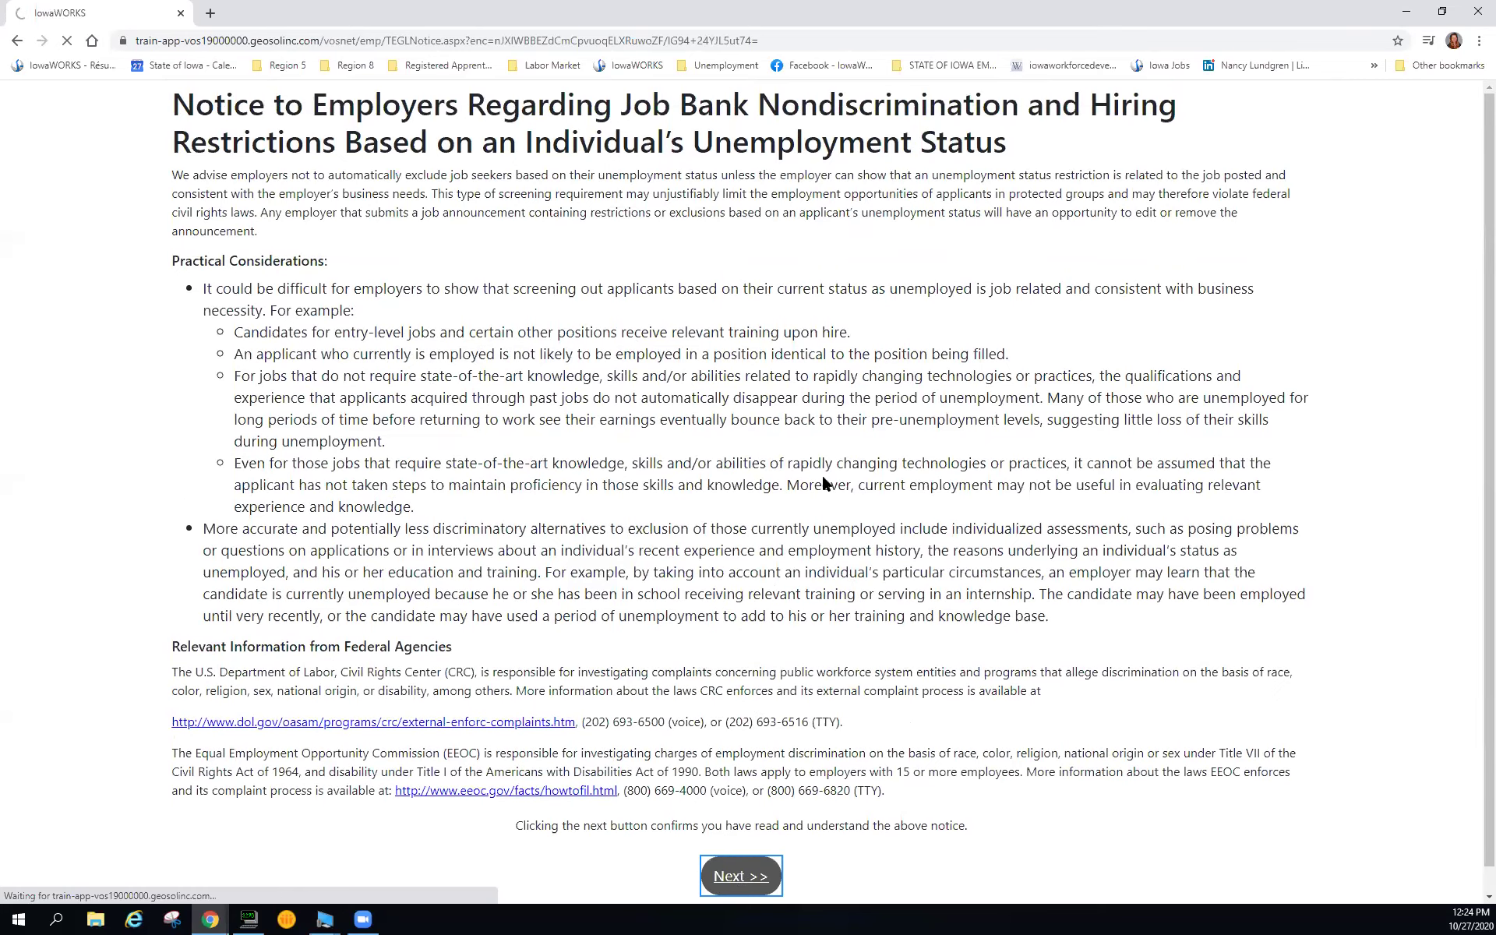
pyautogui.scroll(-1, 825, 480)
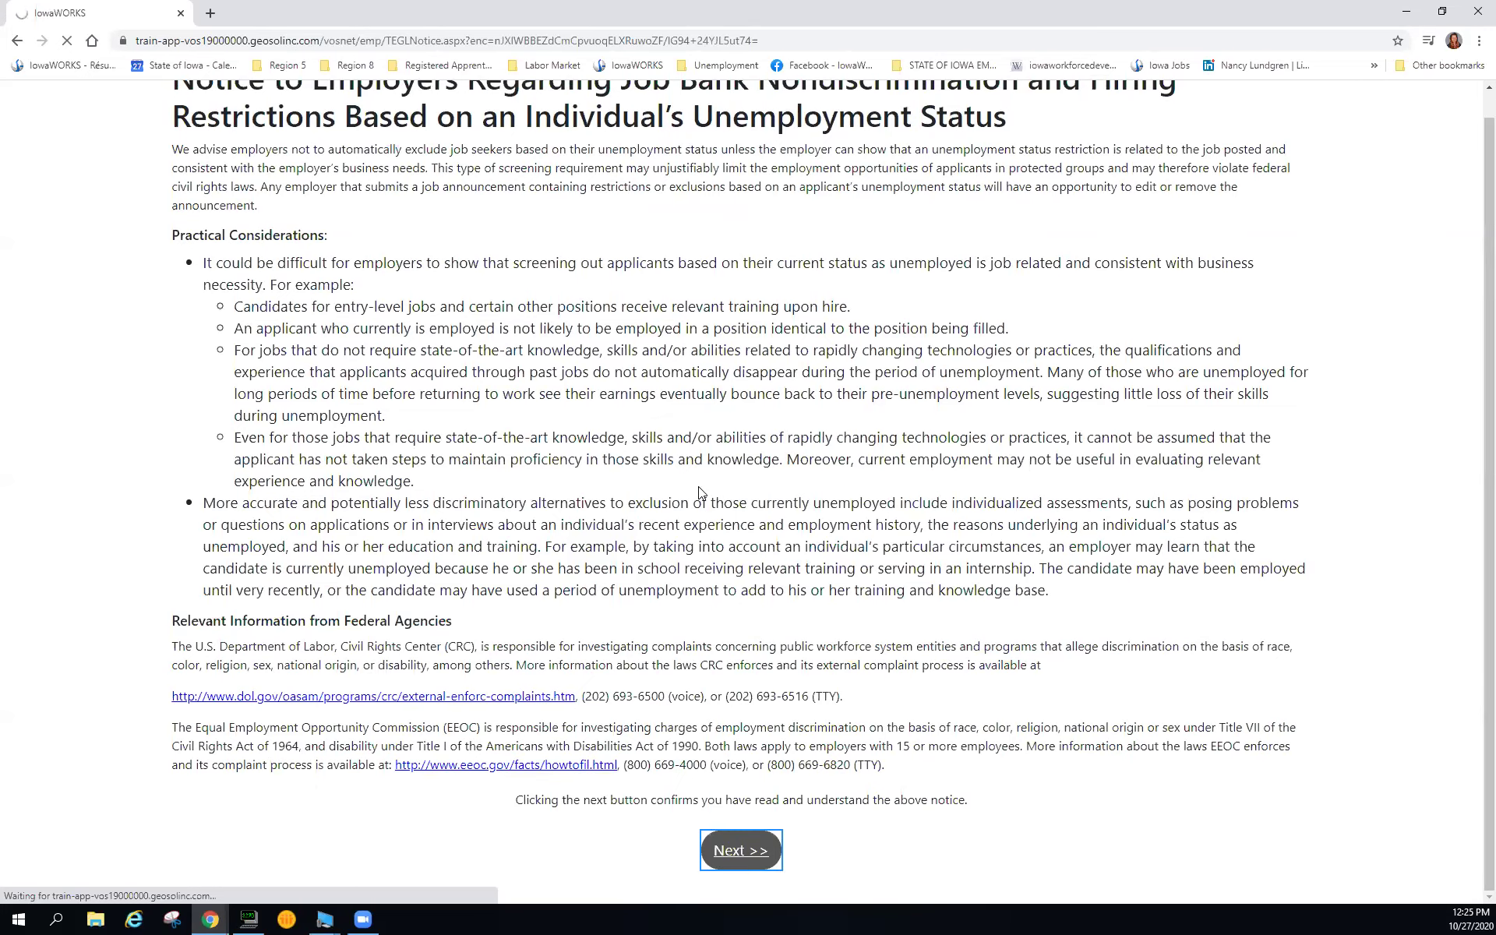
pyautogui.scroll(1, 699, 492)
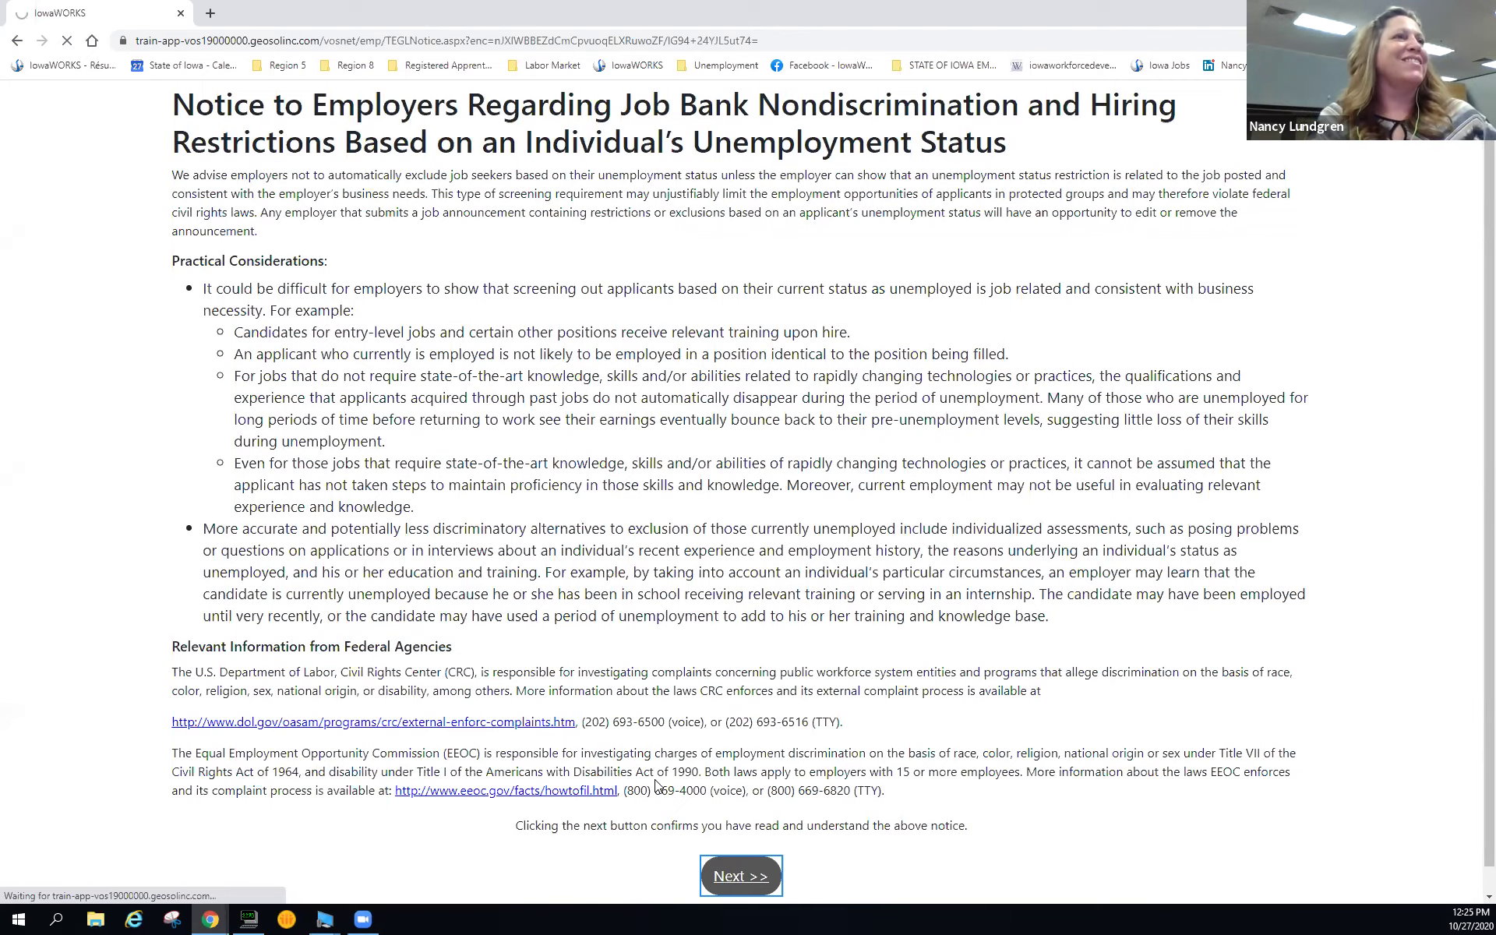
pyautogui.click(739, 875)
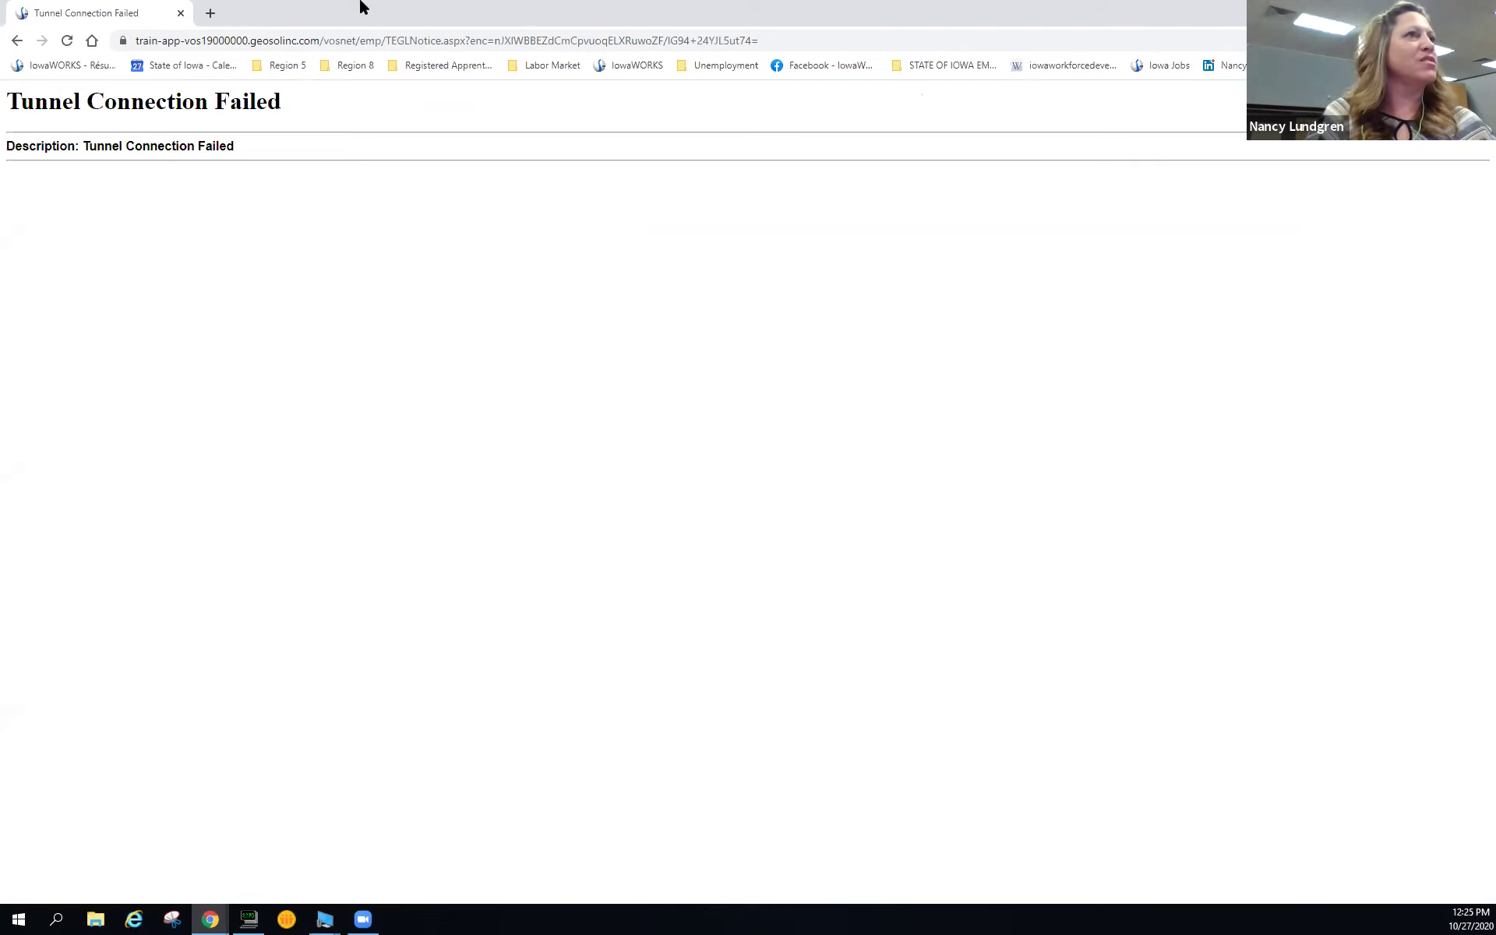
# Open the bookmarked IowaWORKS Training site from the training folder of the State of Iowa bookmarks
pyautogui.click(948, 70)
pyautogui.moveTo(1115, 433)
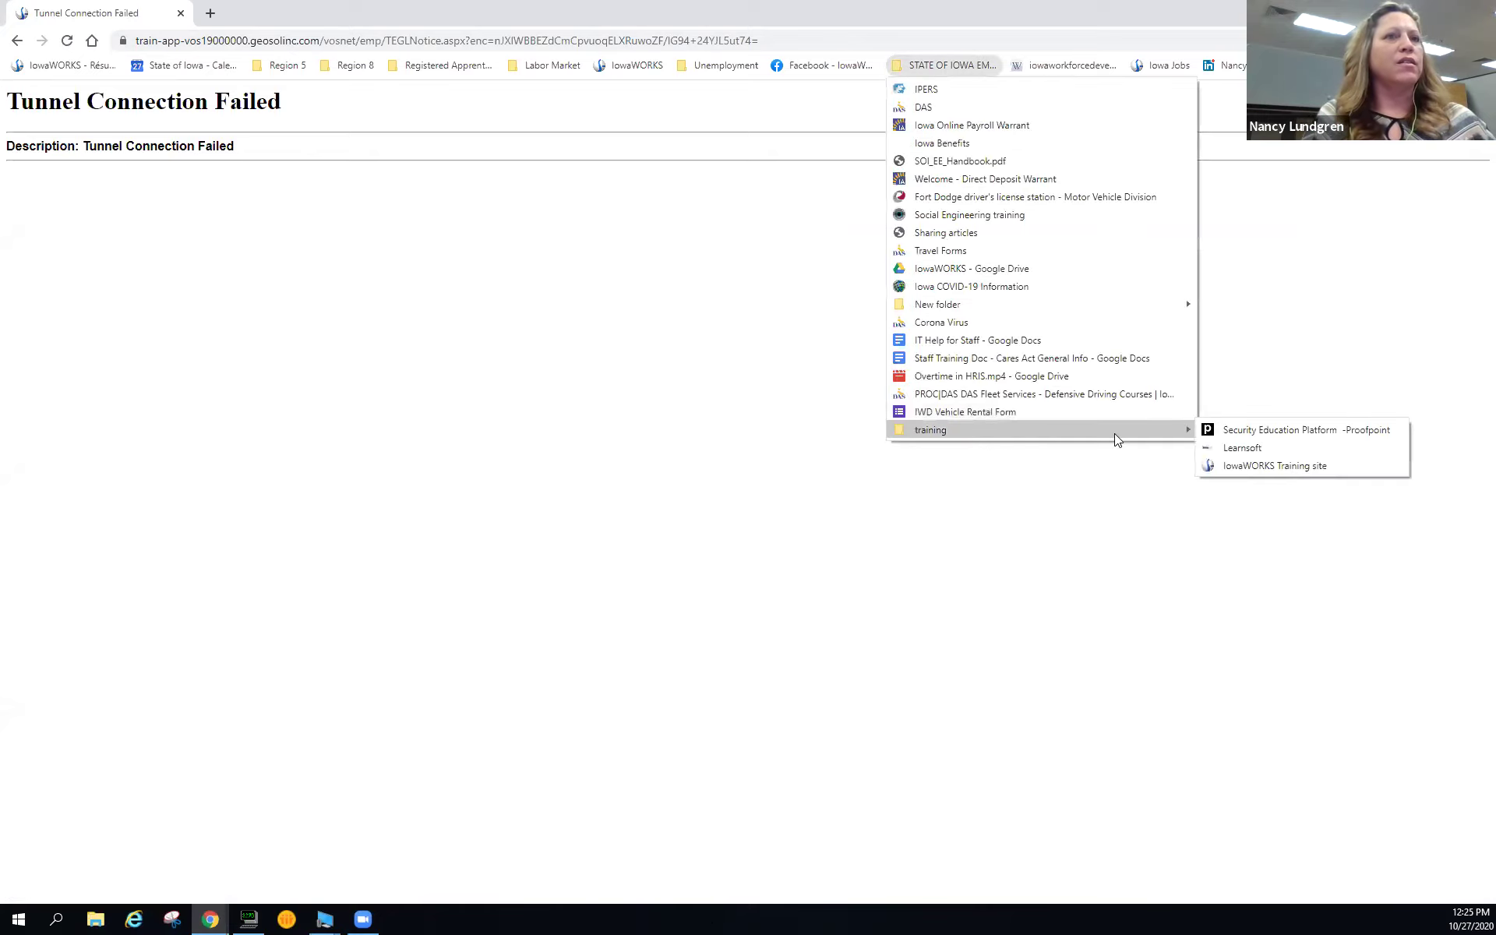
pyautogui.click(1240, 468)
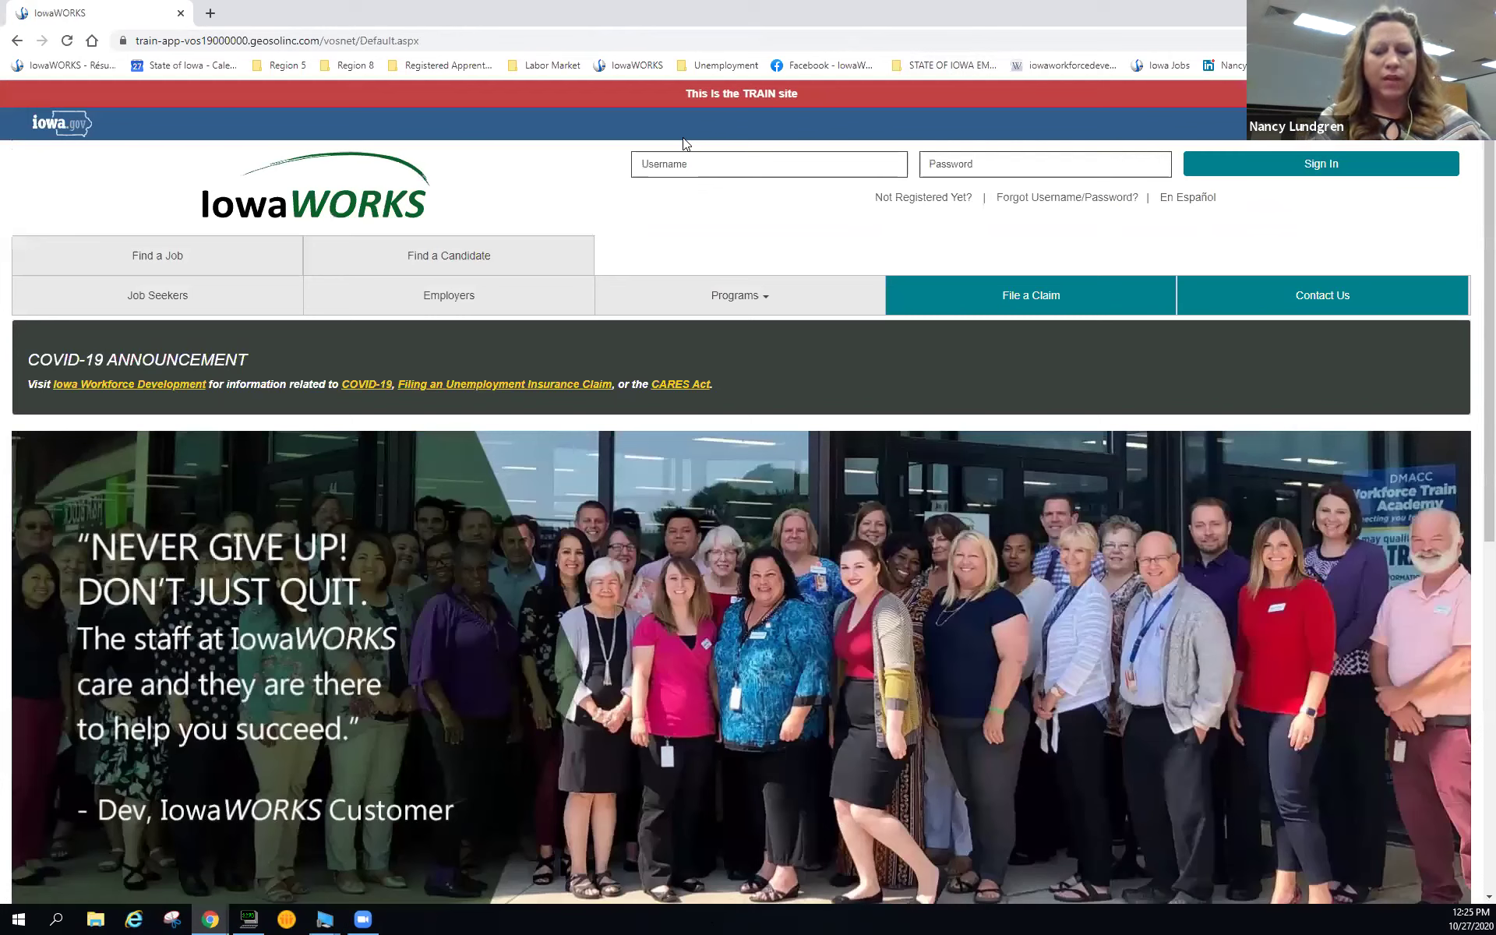
# Try to sign in on the training site's home page with the account username and password
pyautogui.click(690, 171)
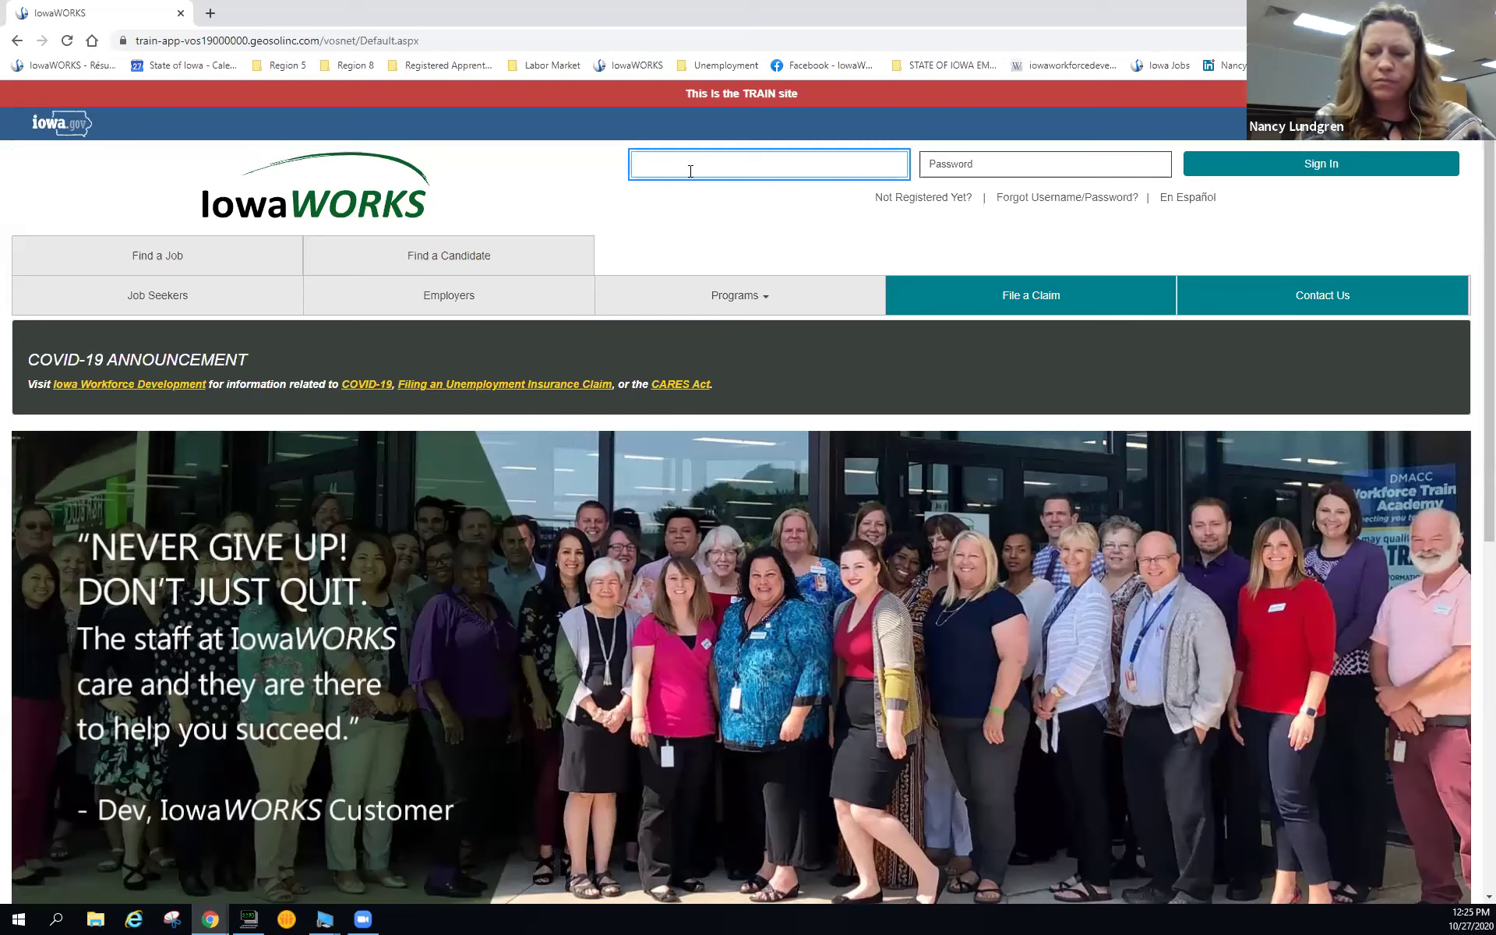
pyautogui.write('AAITT')
pyautogui.press('Tab')
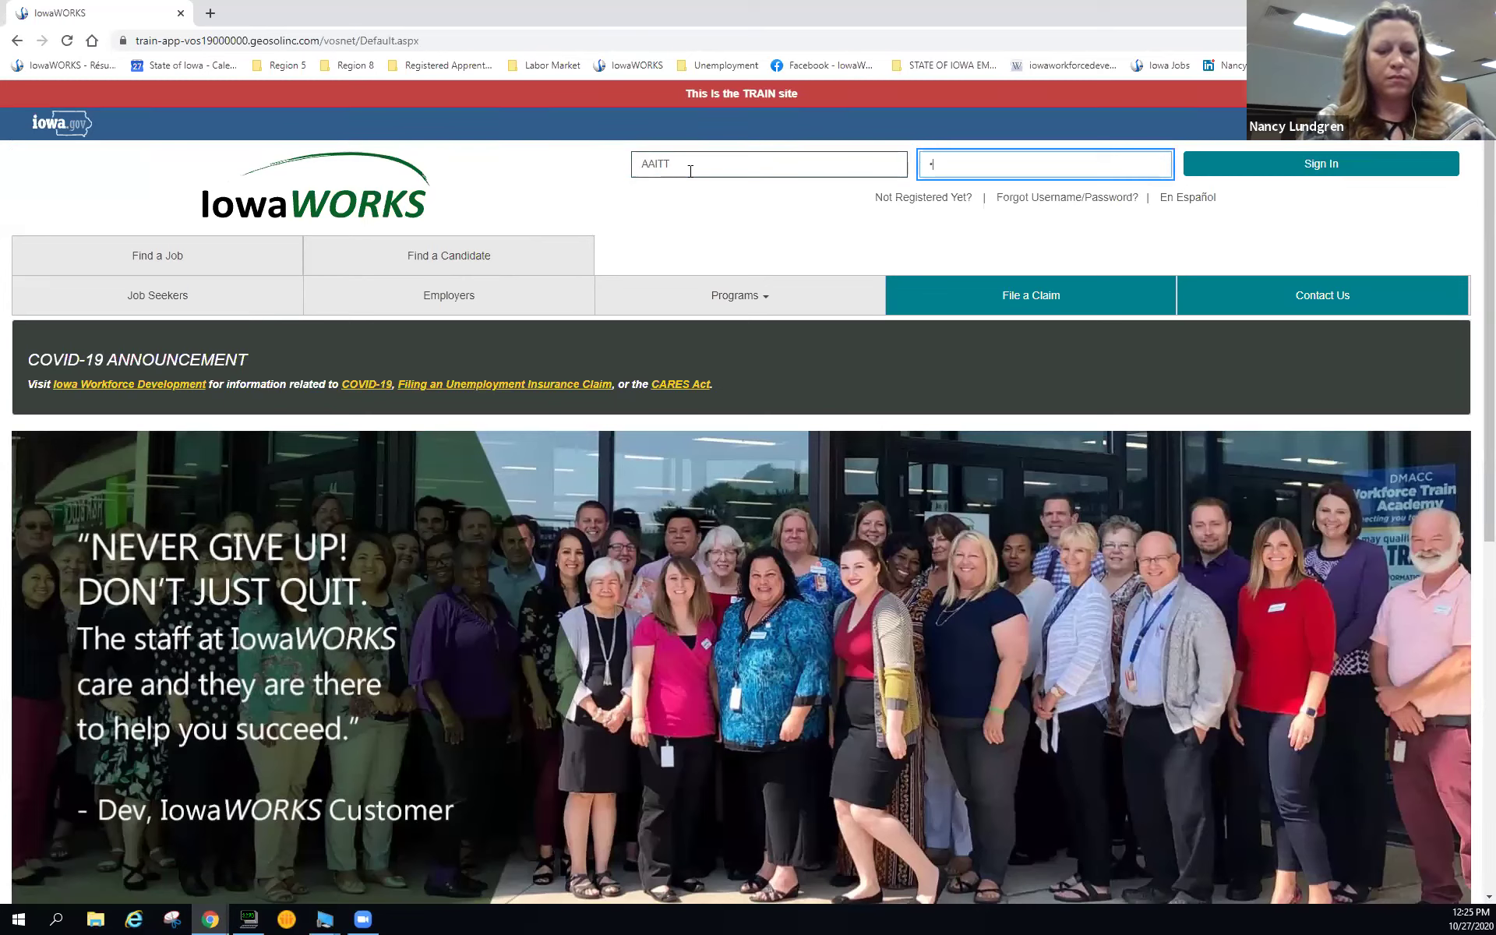
pyautogui.write('•••••••')
pyautogui.press('Tab')
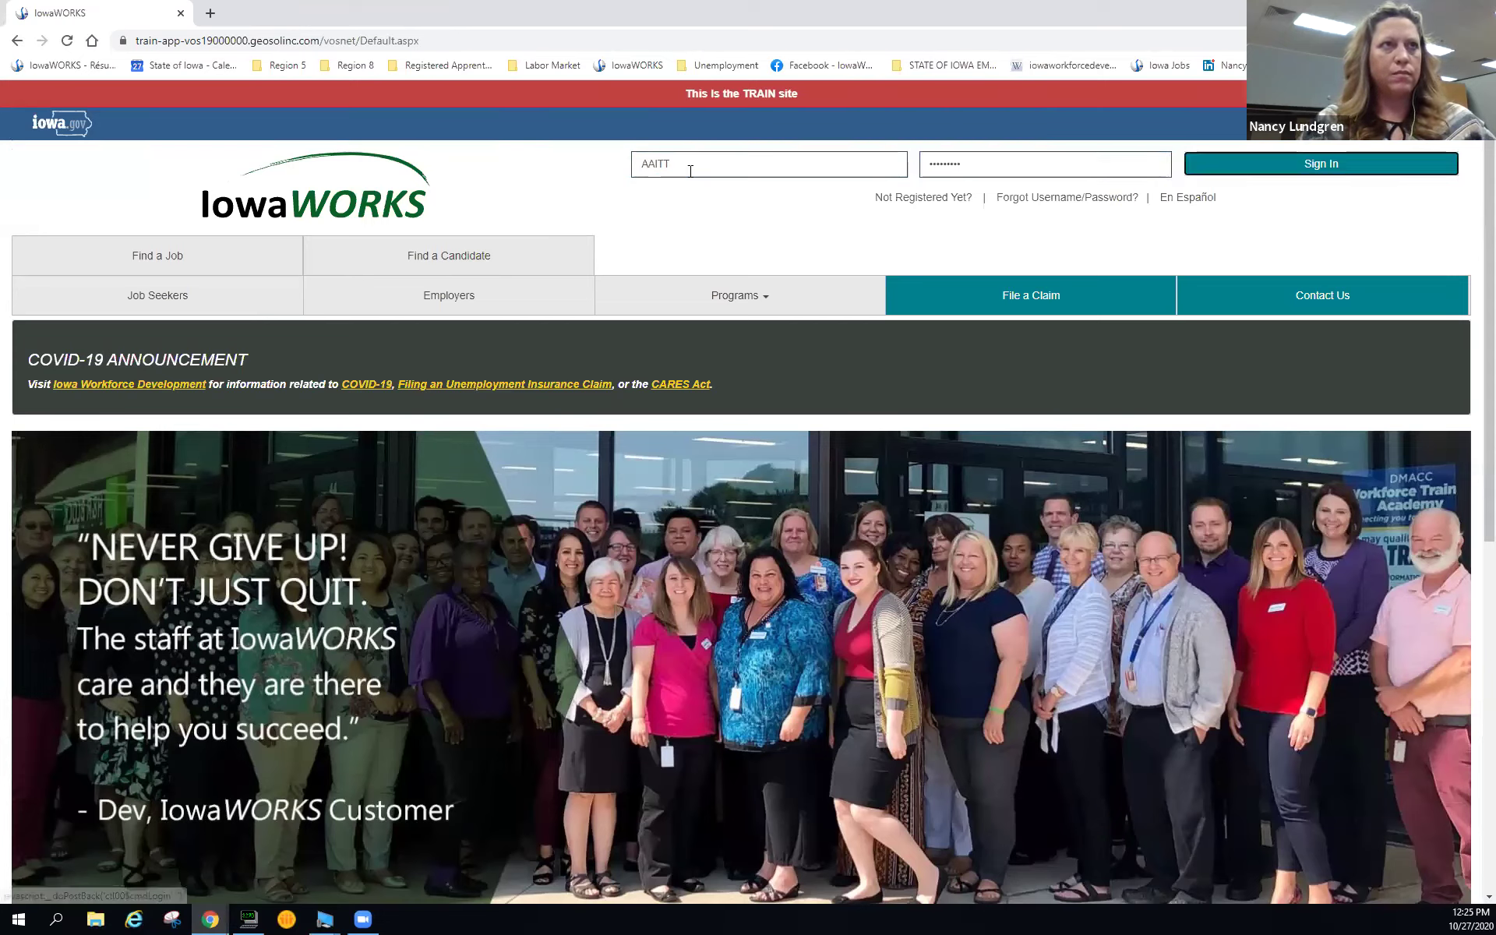
pyautogui.press('Return')
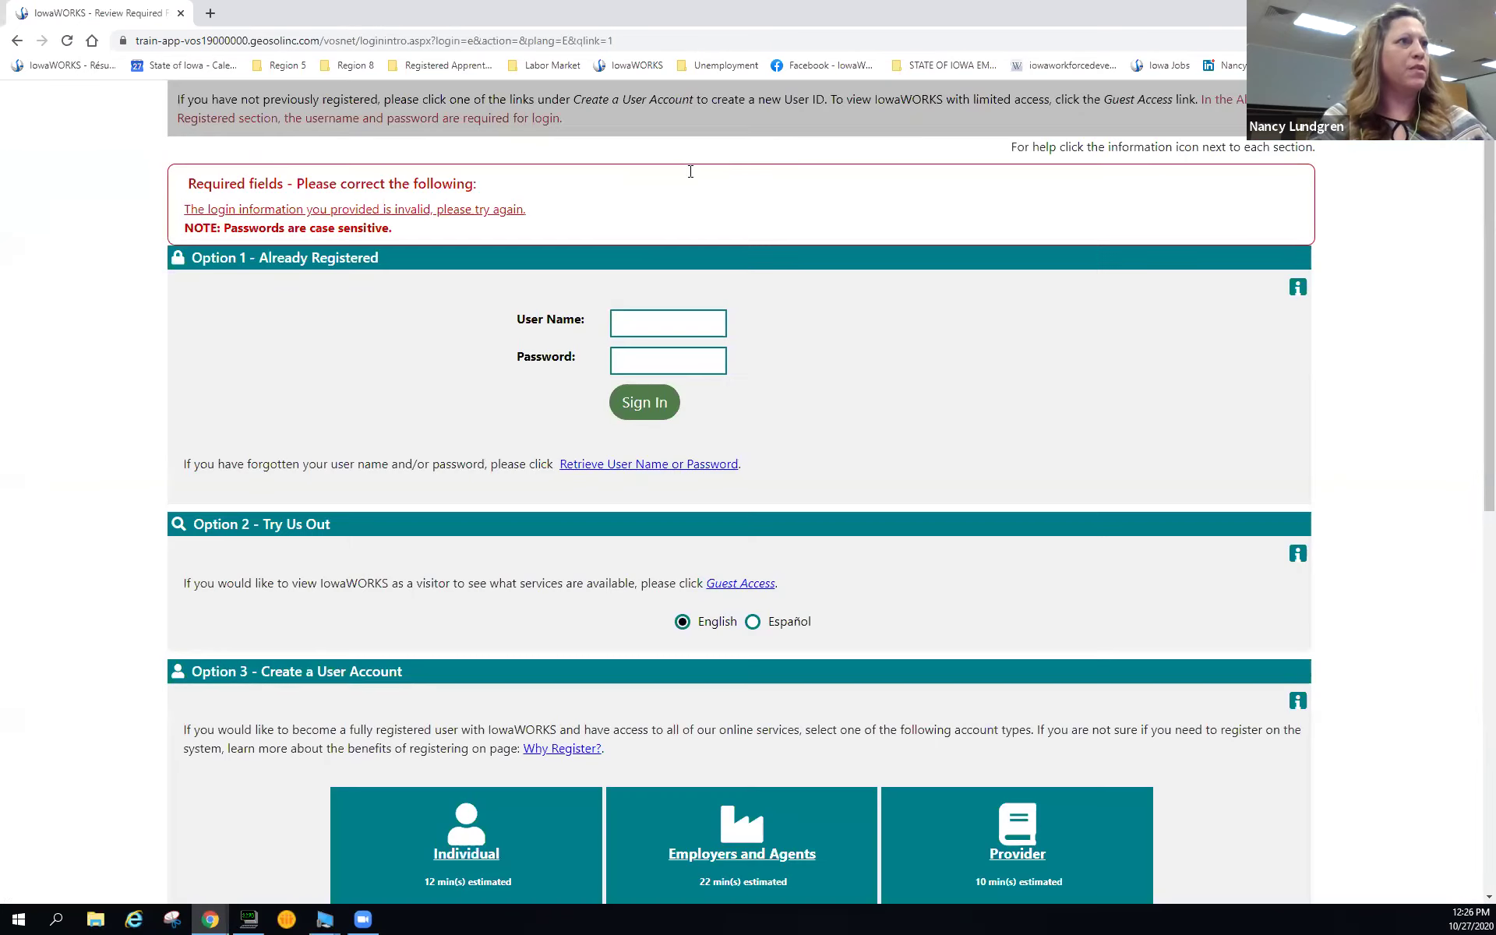
# Retry signing in to the training site with the employer account's username and password
pyautogui.click(650, 318)
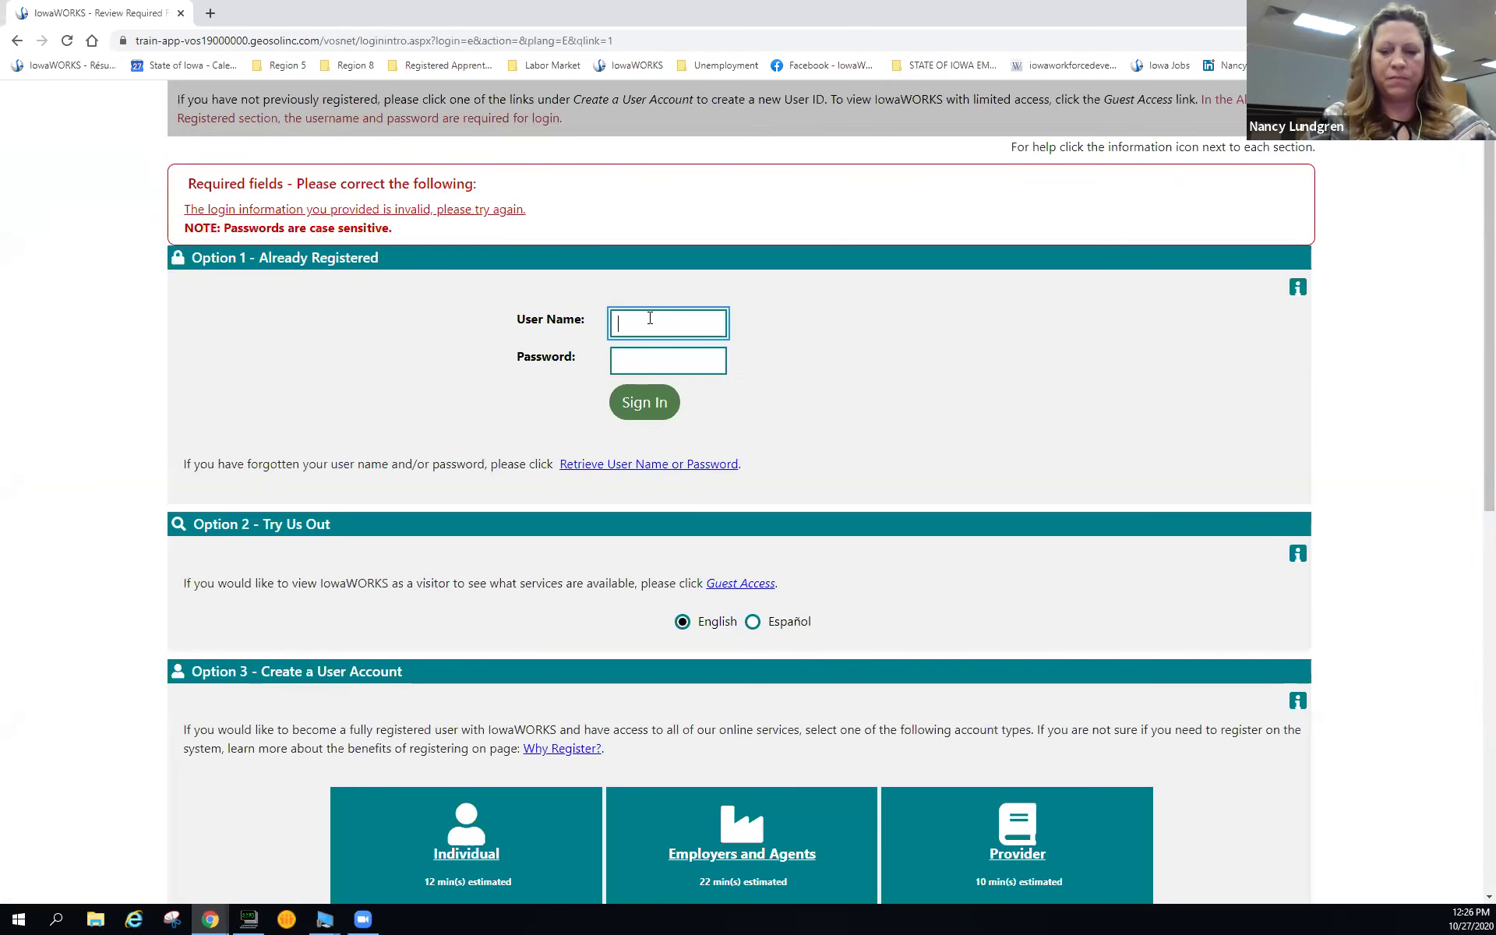
pyautogui.write('AAIT')
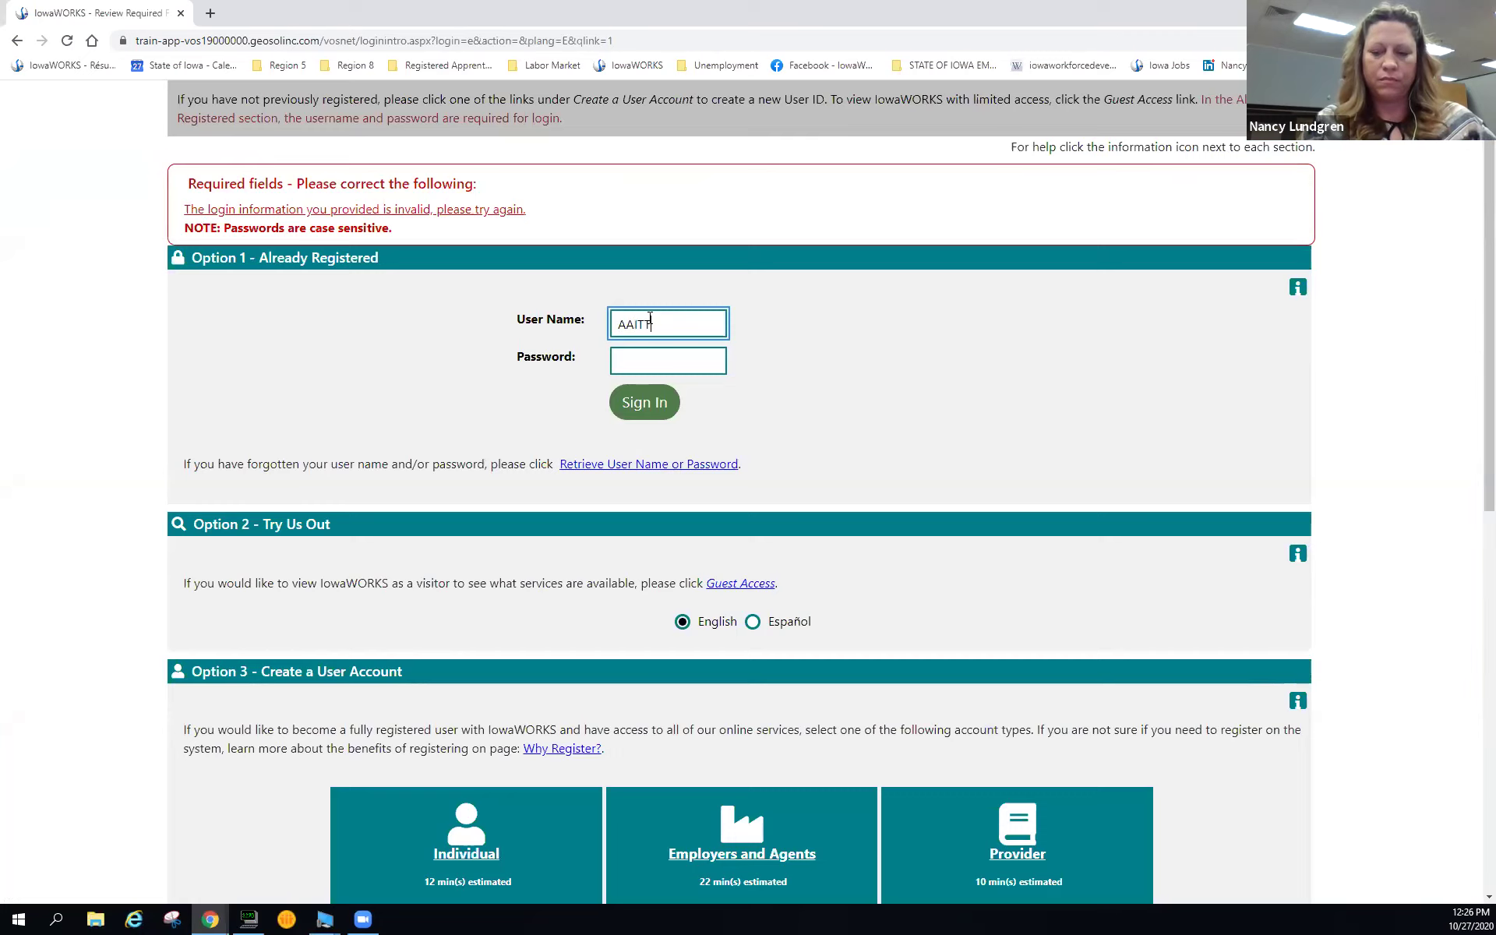
pyautogui.press('Tab')
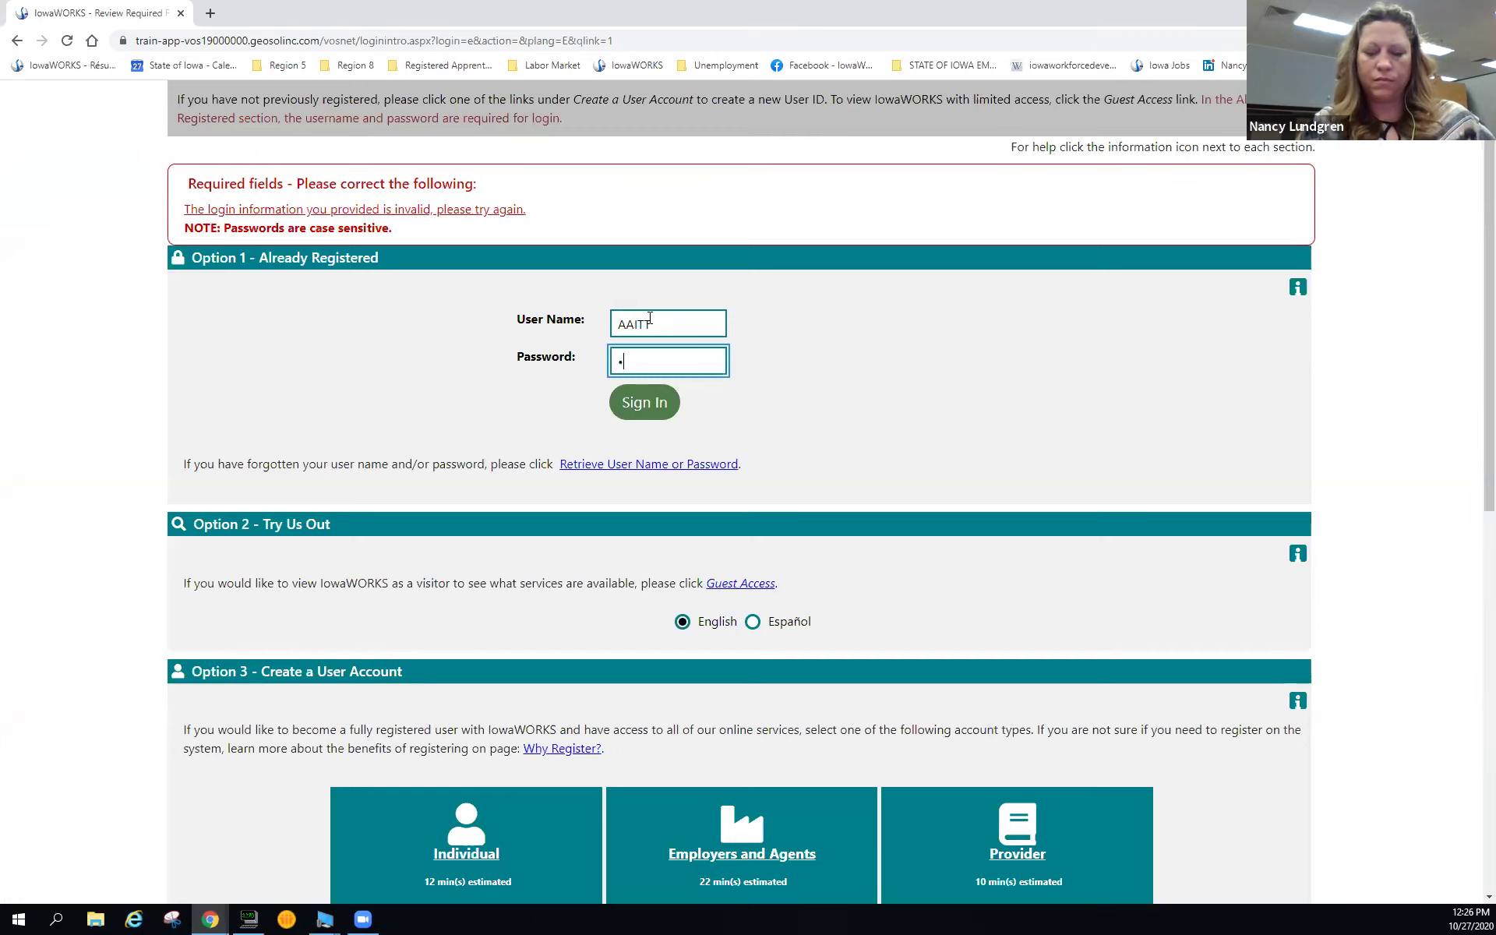
pyautogui.write('••••••••')
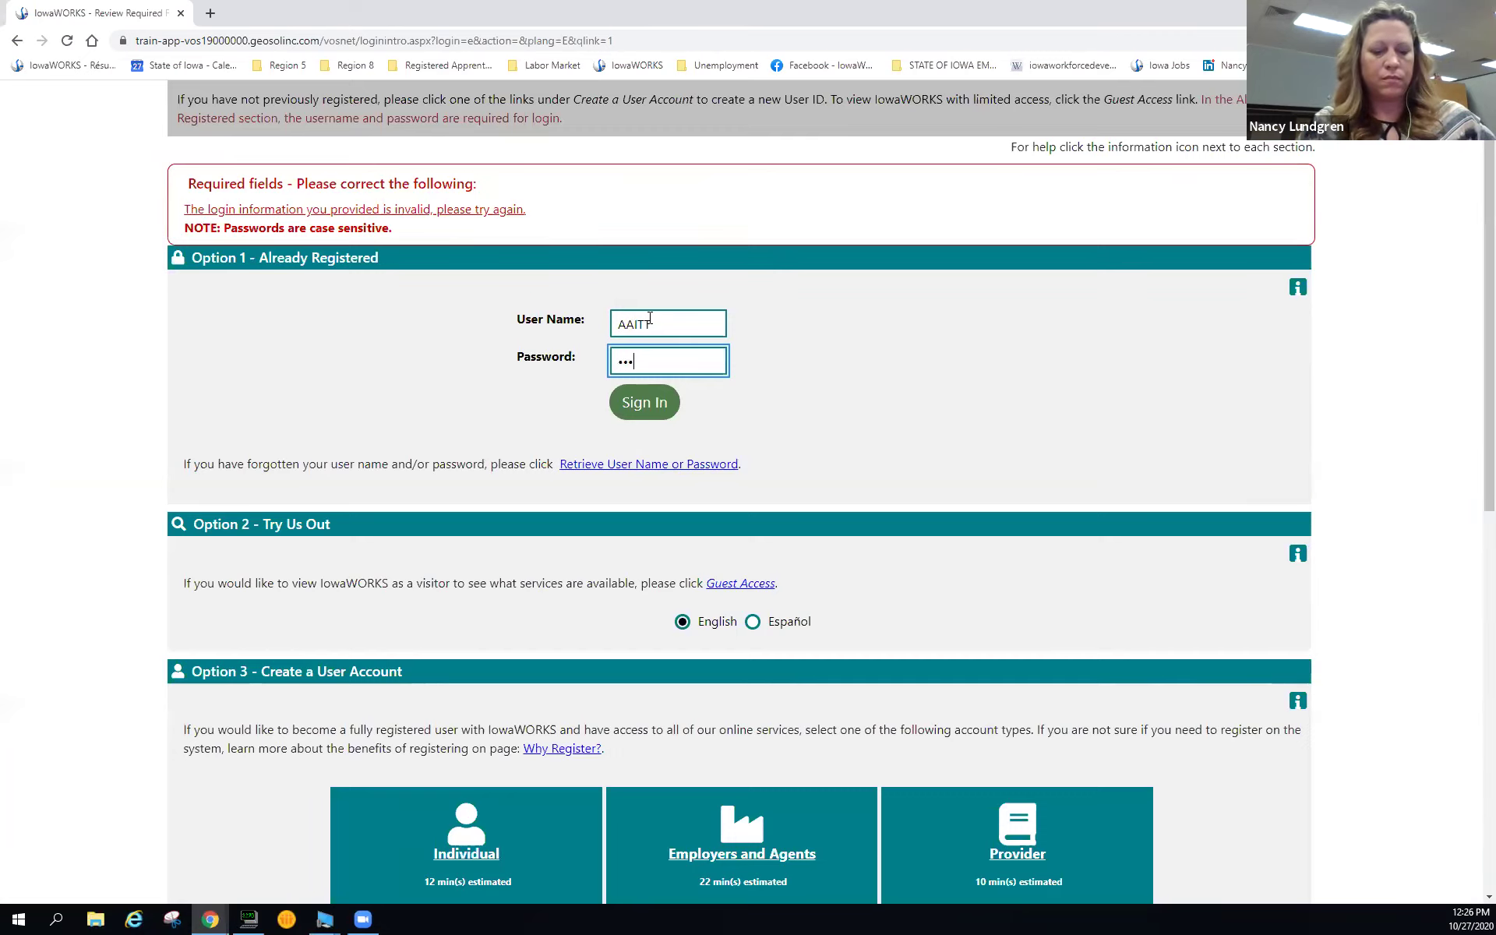
pyautogui.write('•')
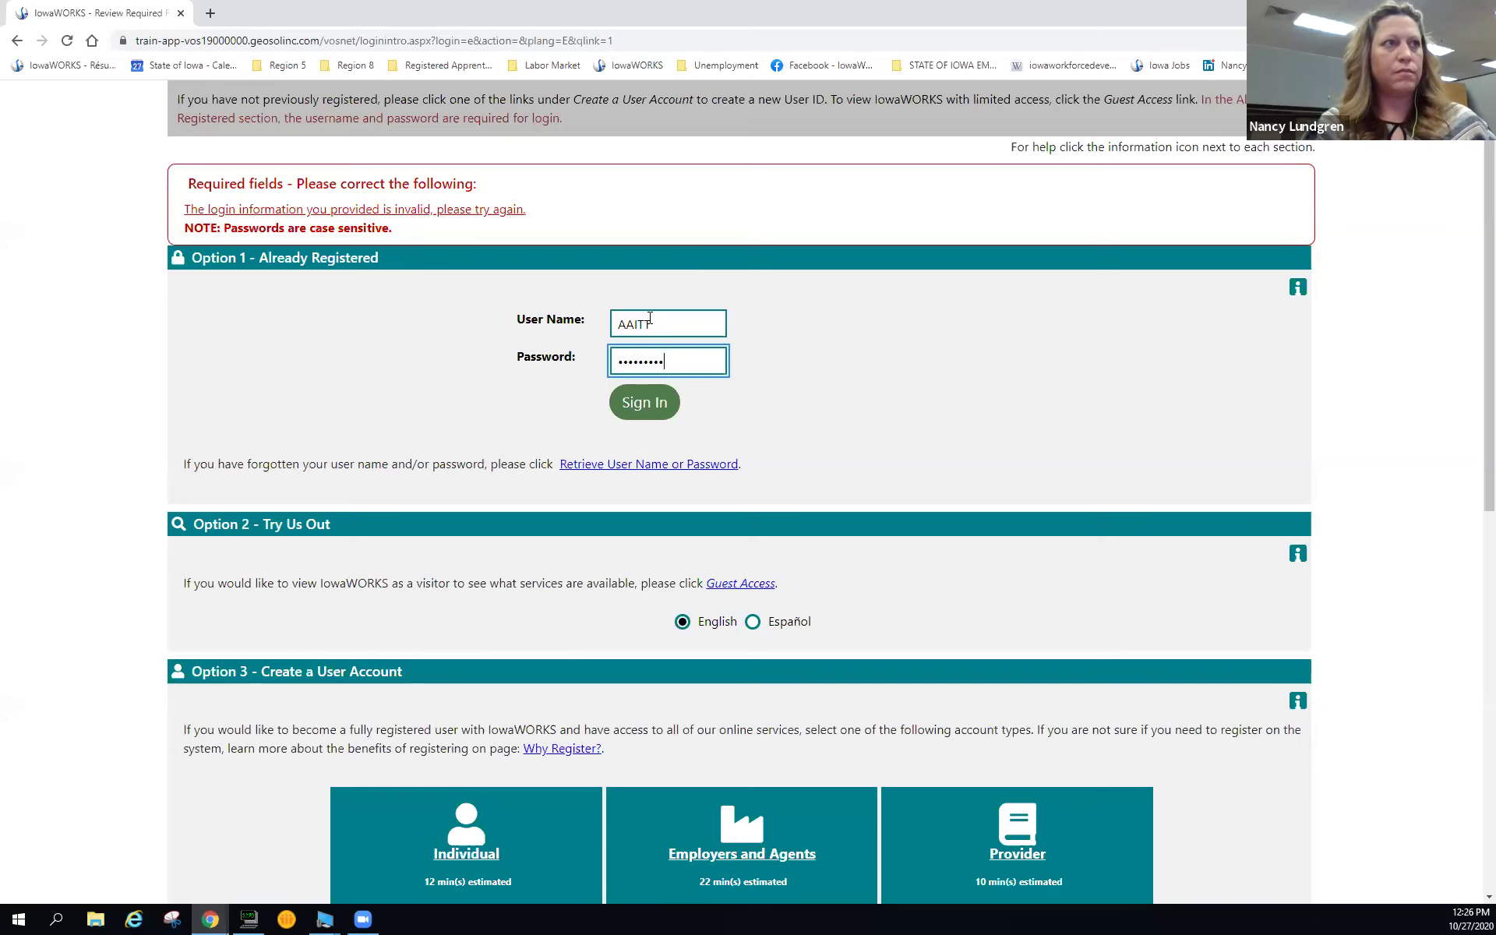
pyautogui.click(654, 407)
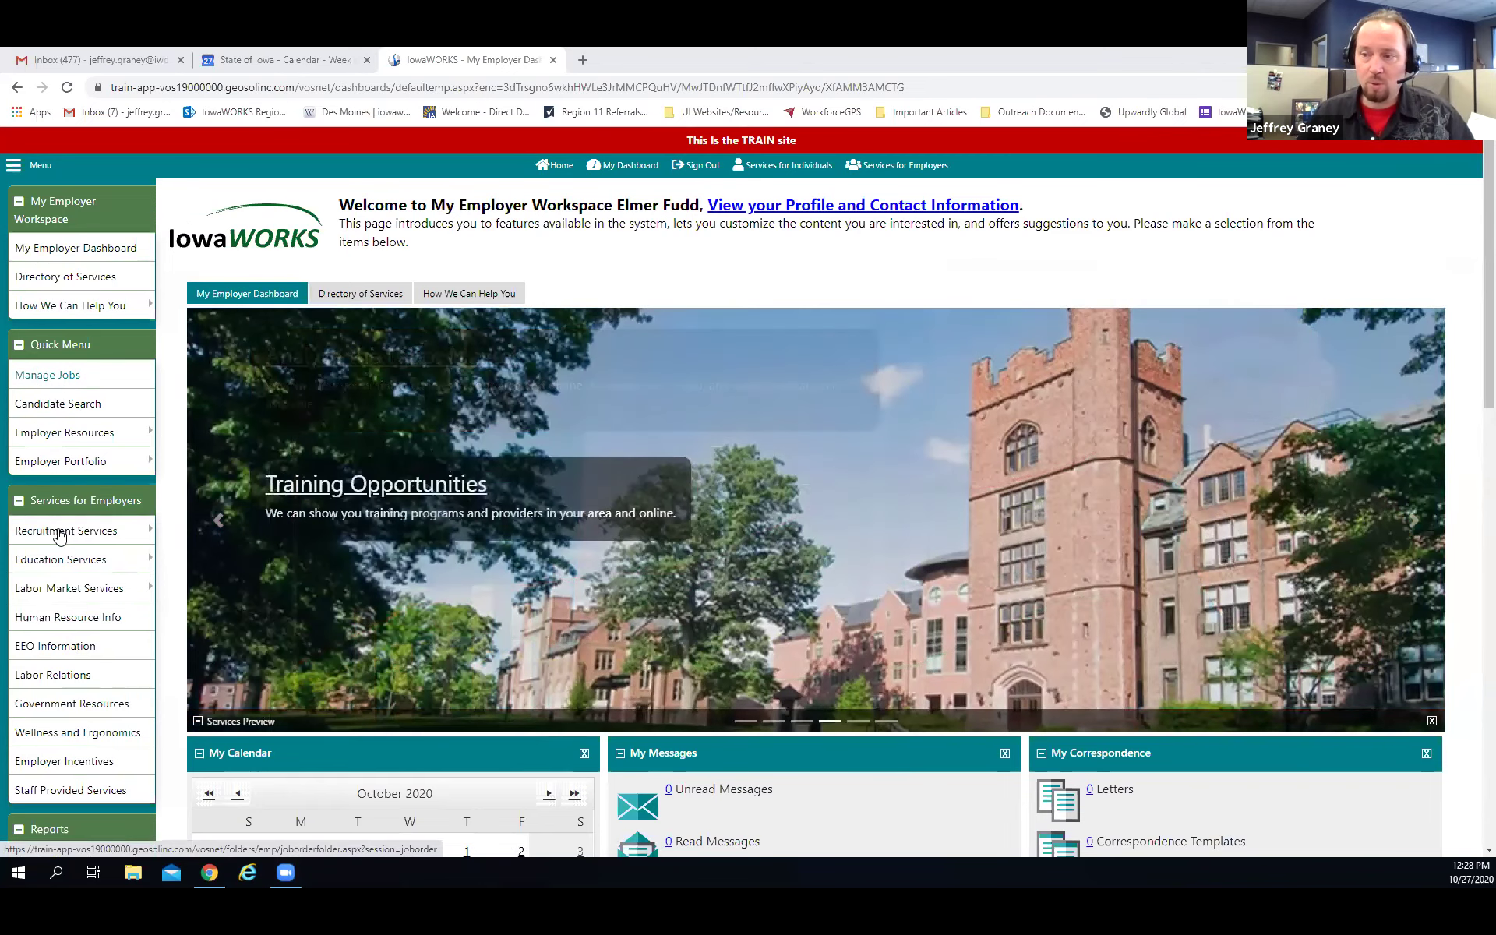
# Open the Manage Jobs page and look through the employer's existing job orders down to the end of the list
pyautogui.moveTo(60, 537)
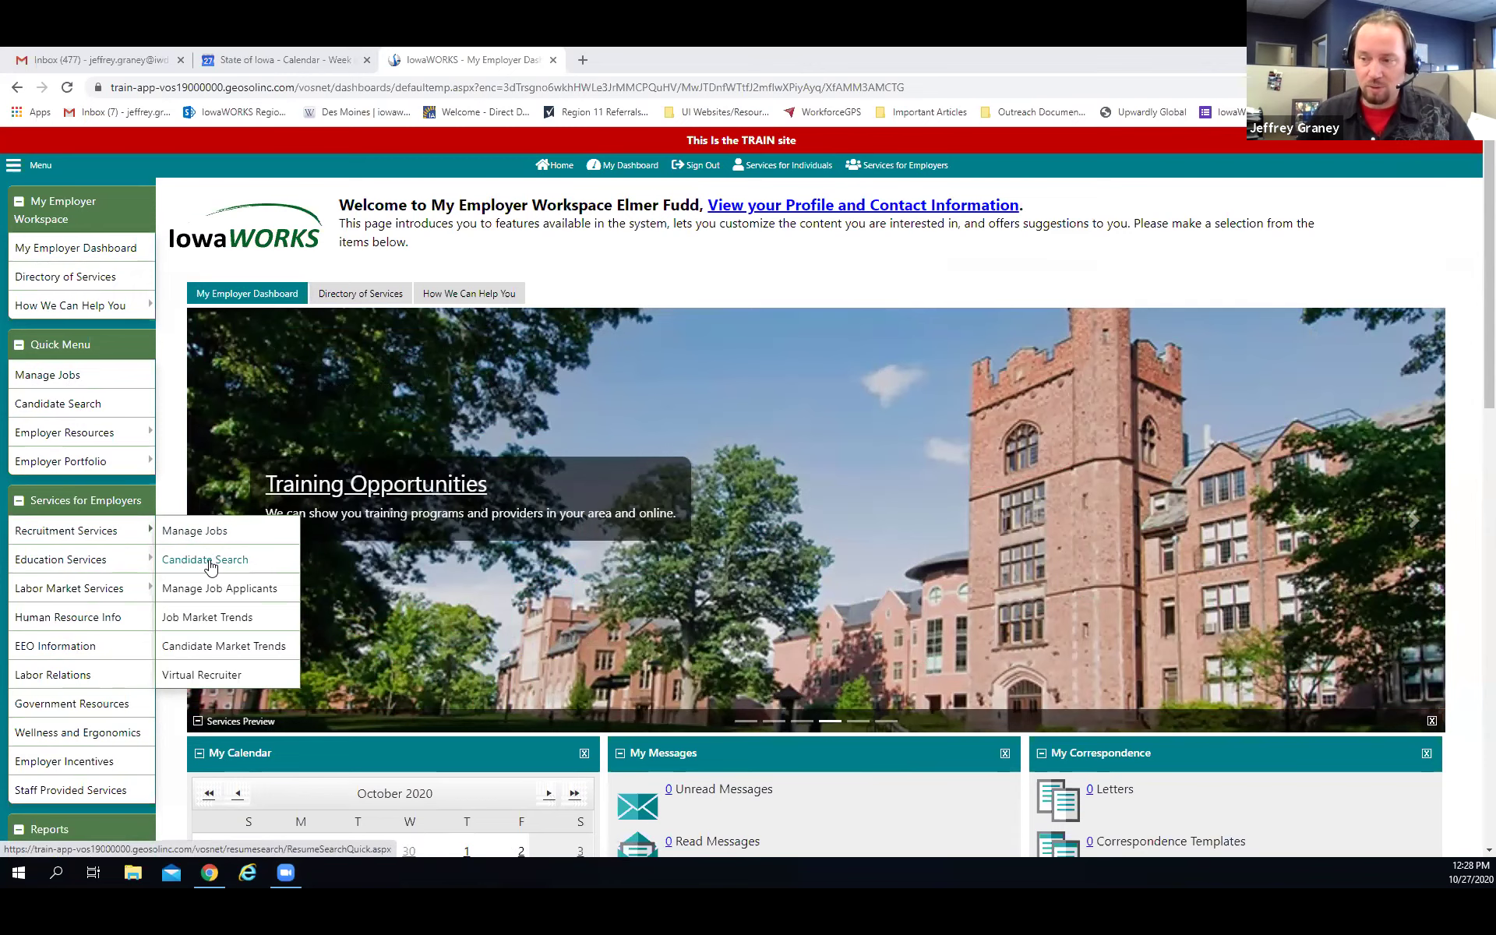
pyautogui.click(45, 382)
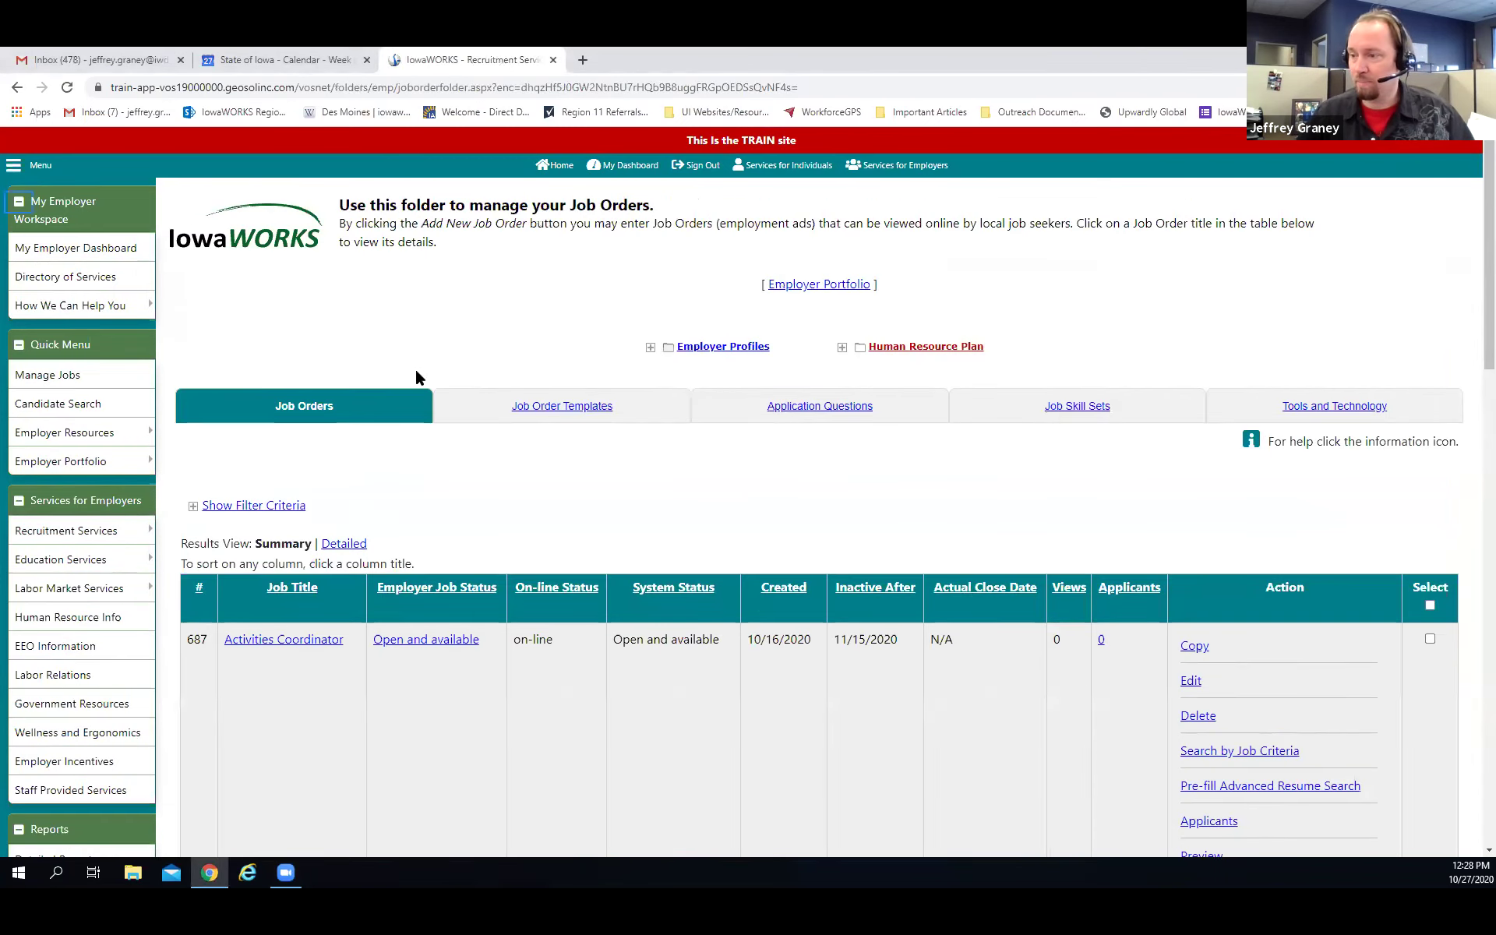
pyautogui.scroll(-2, 416, 377)
pyautogui.scroll(2, 415, 378)
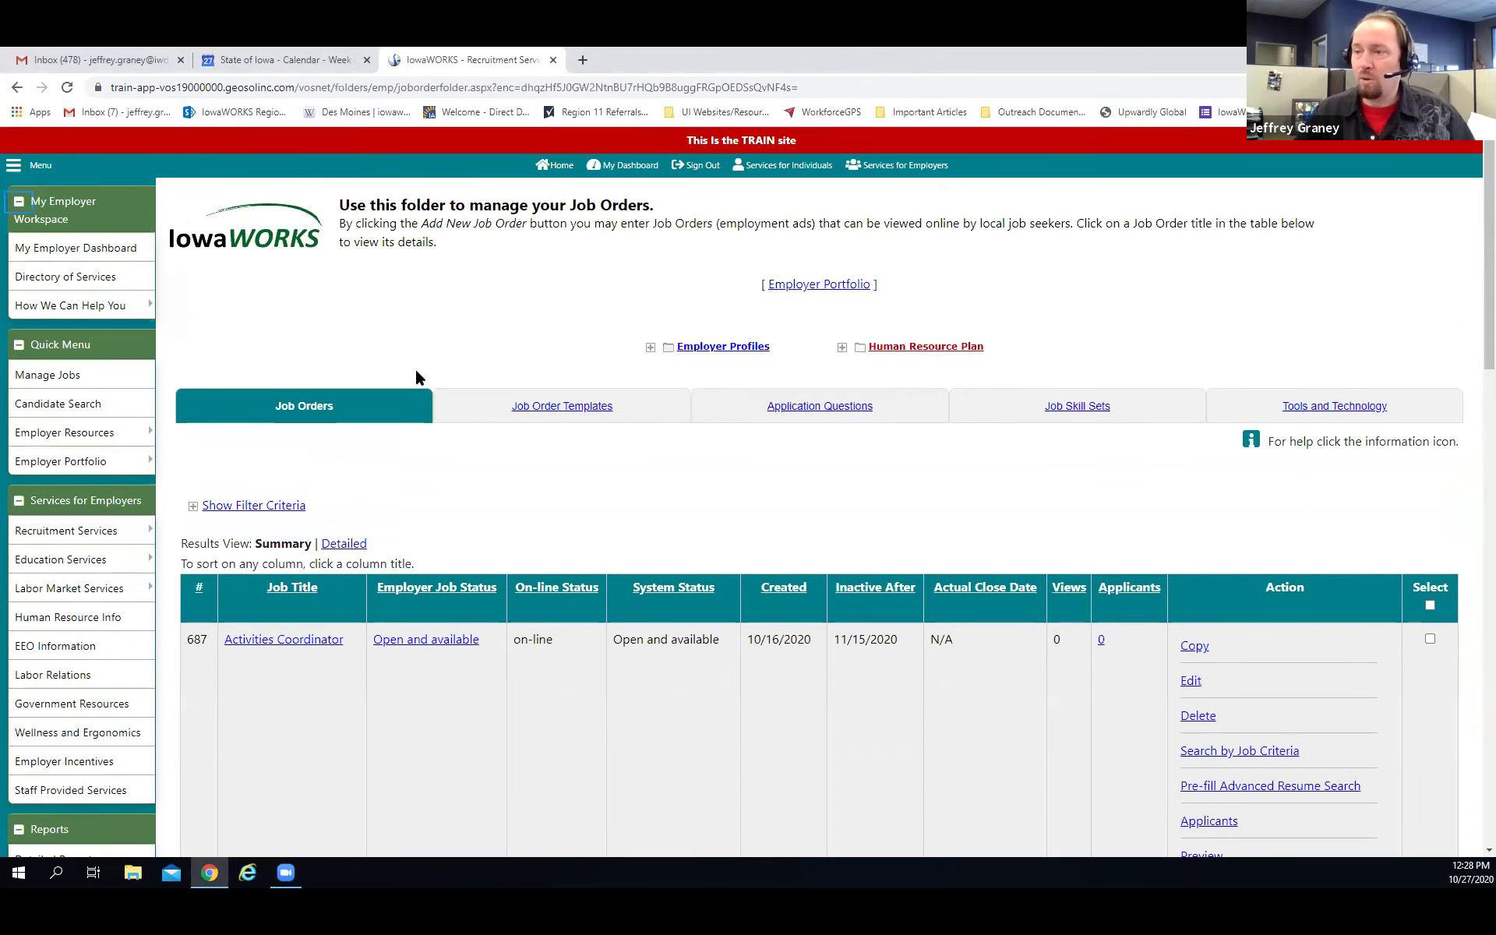
pyautogui.scroll(-6, 590, 399)
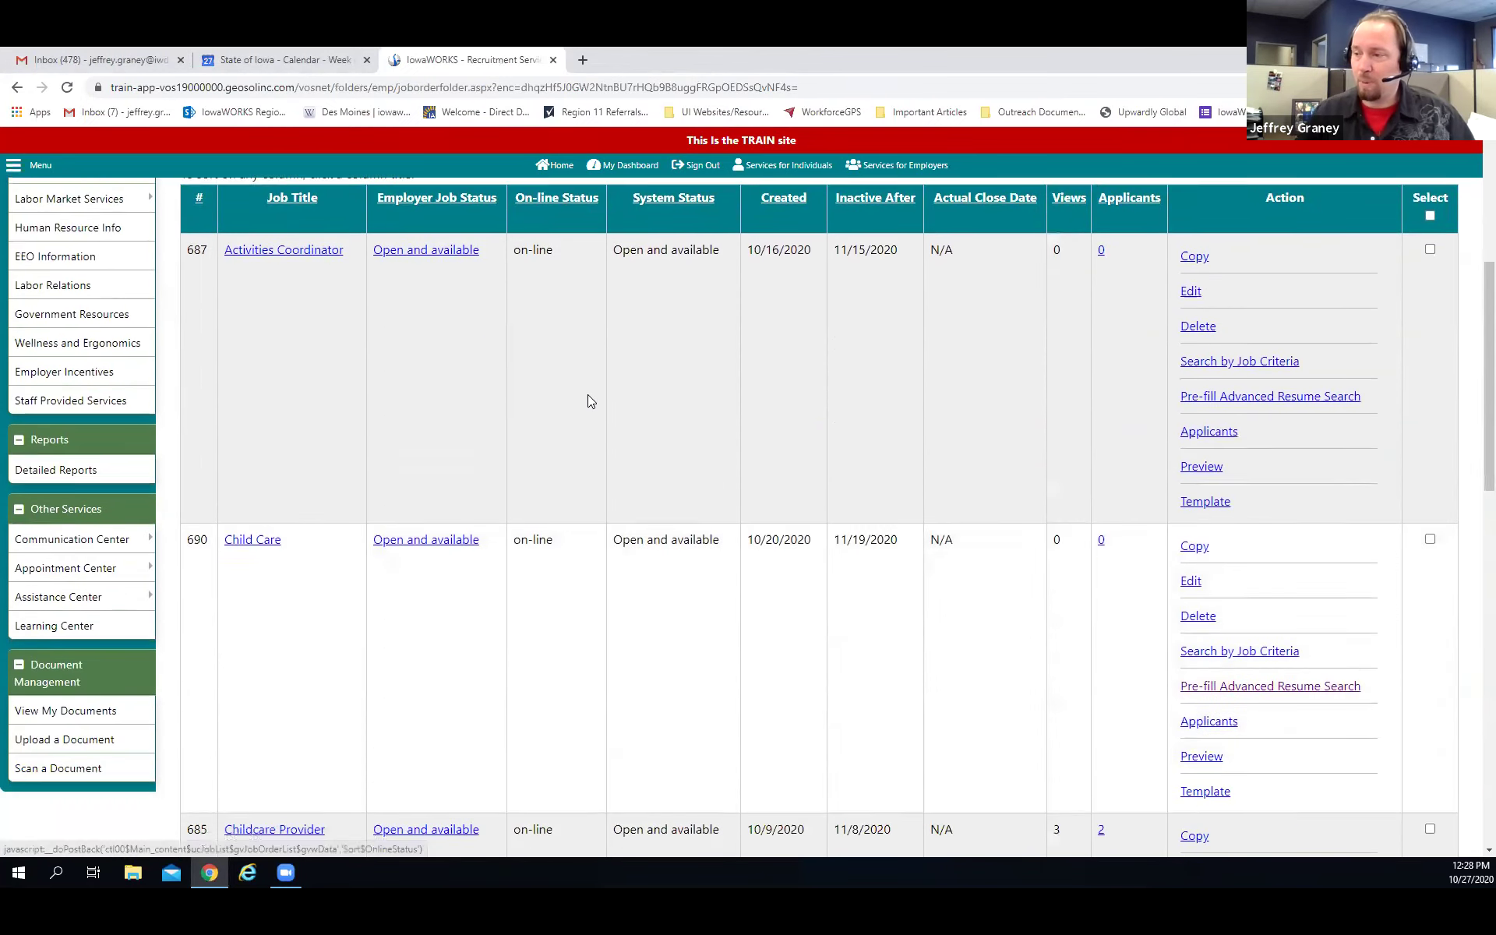
pyautogui.scroll(6, 588, 401)
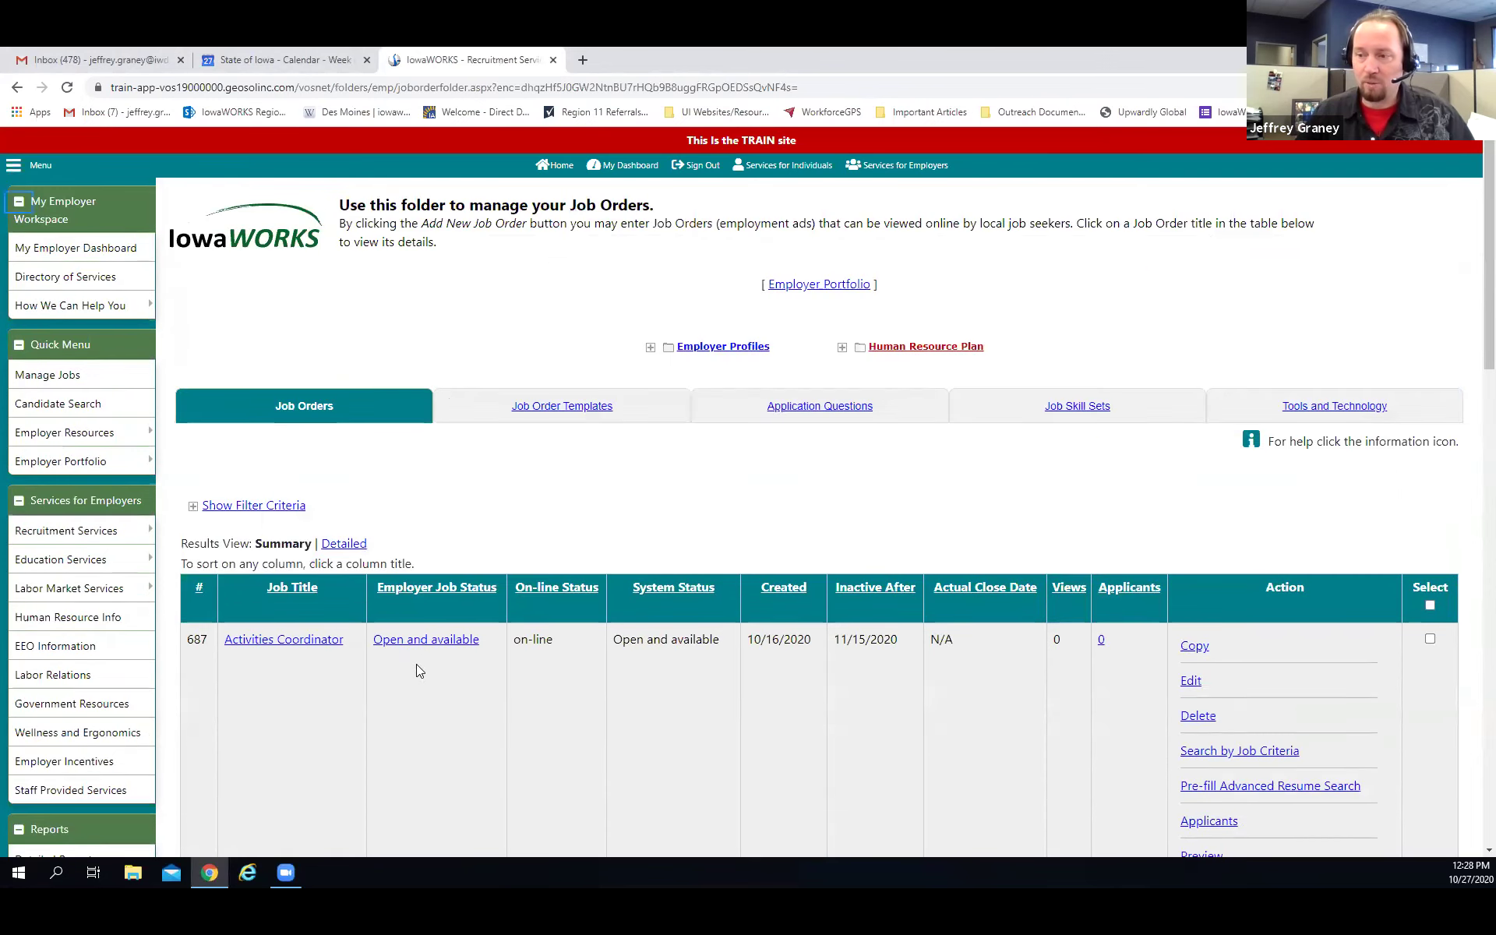
pyautogui.scroll(-3, 595, 492)
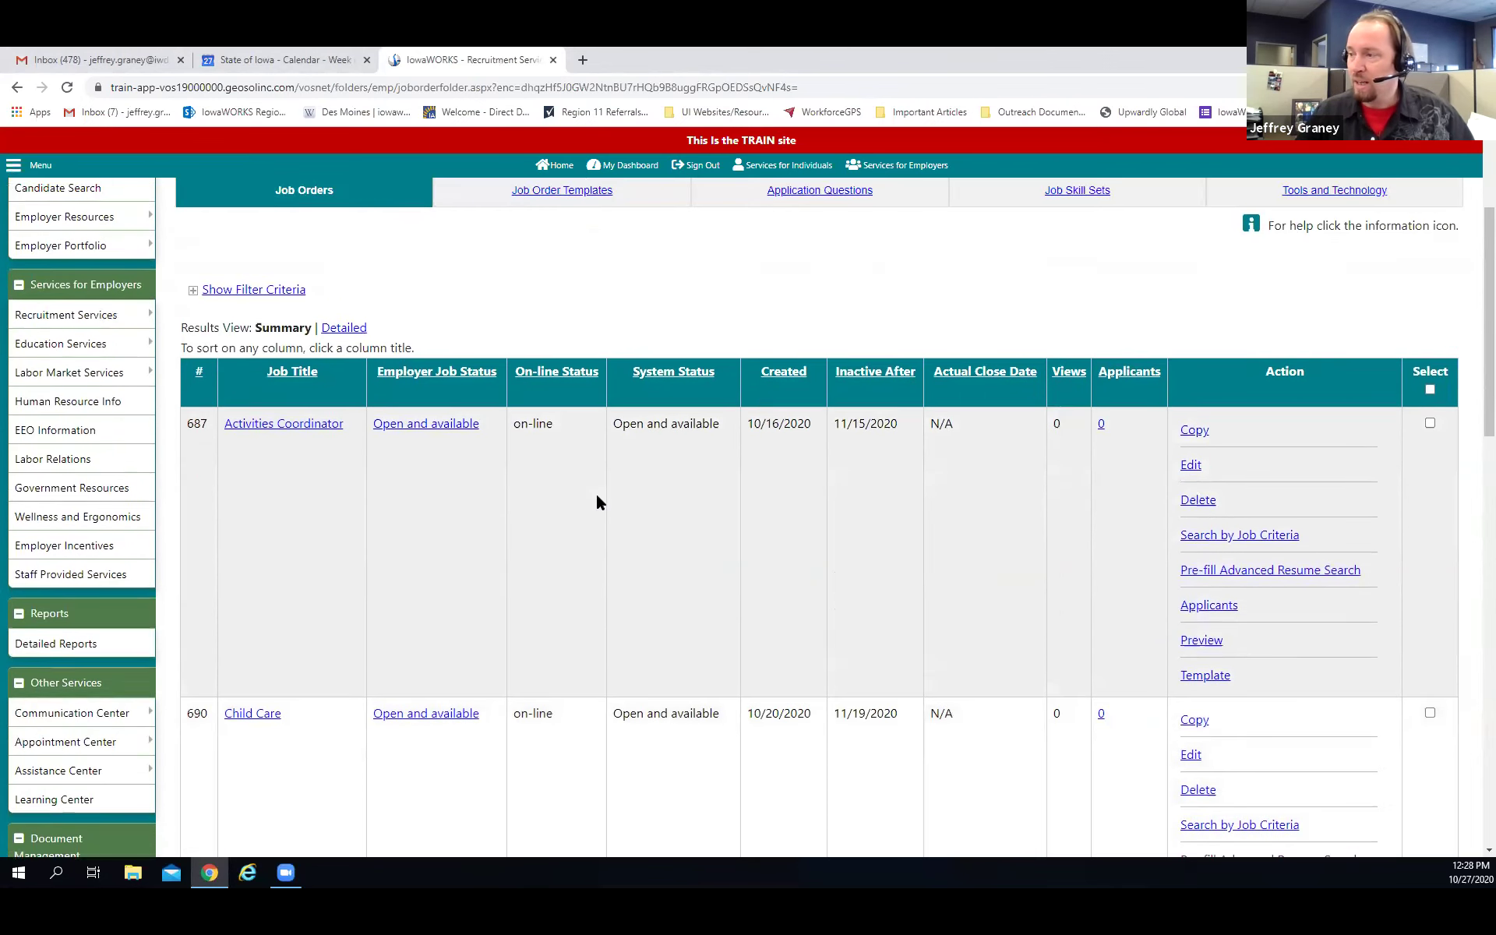
pyautogui.scroll(2, 595, 493)
pyautogui.scroll(-13, 581, 487)
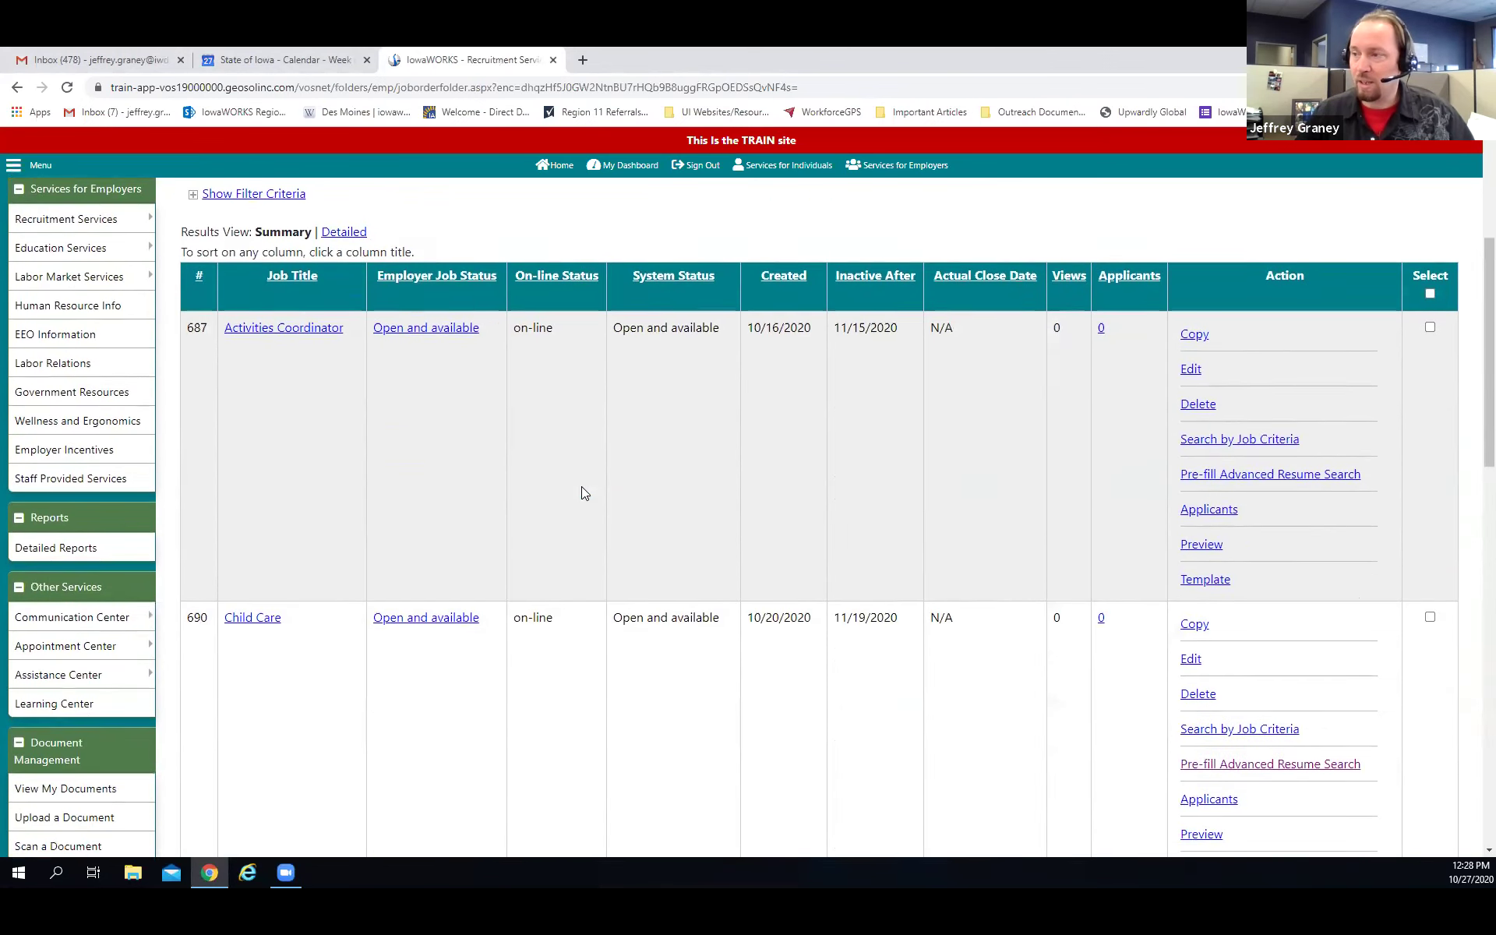
pyautogui.scroll(-5, 585, 492)
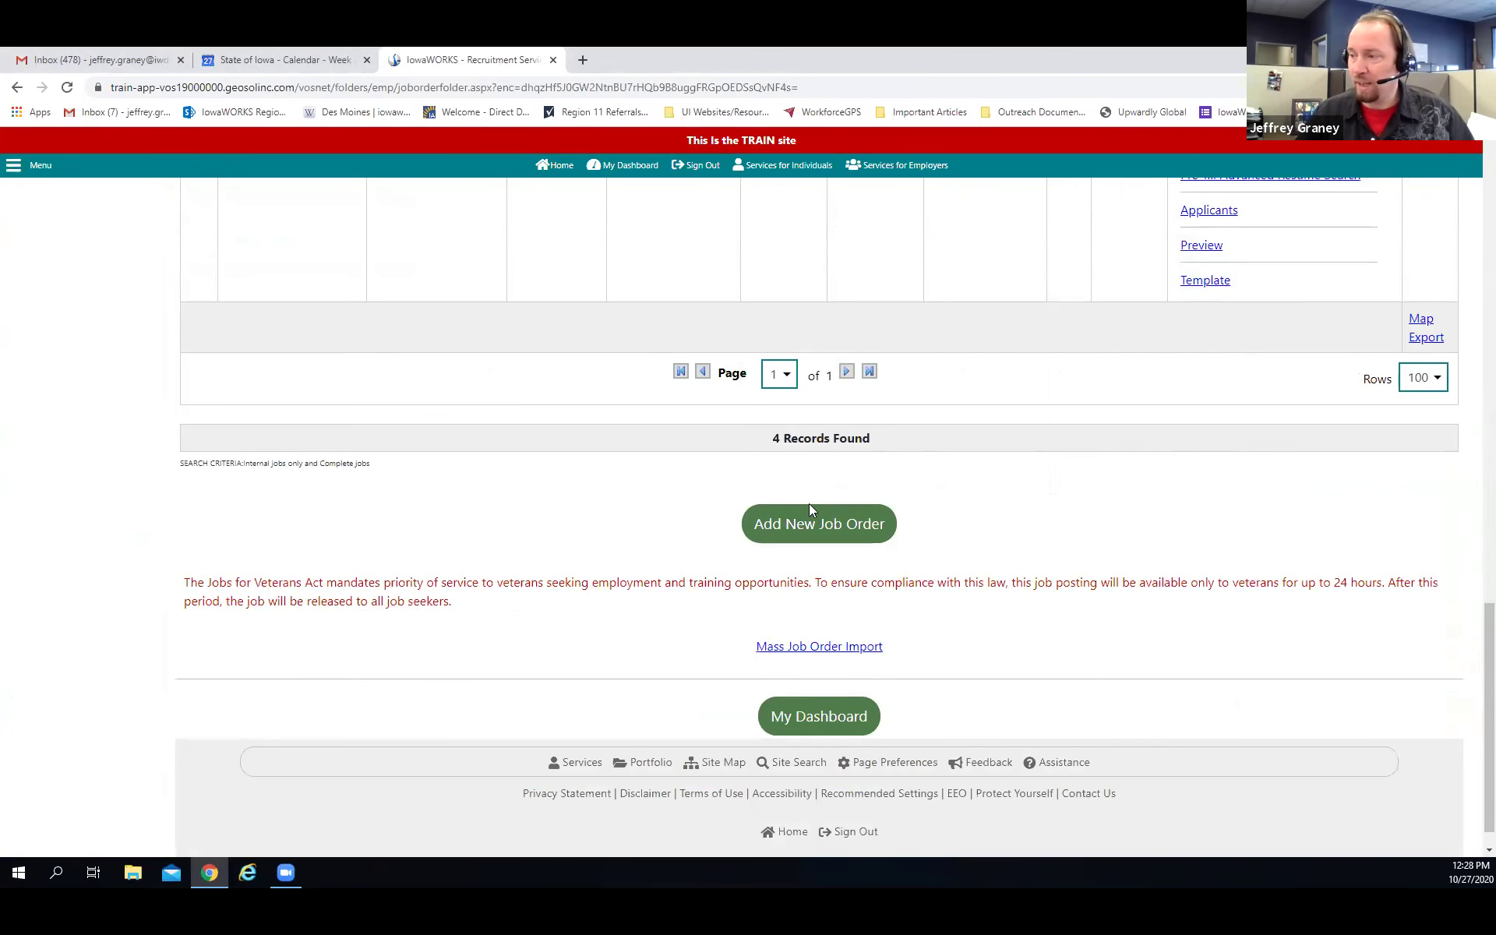
# Reload the job orders page and start adding a new job order
pyautogui.click(812, 533)
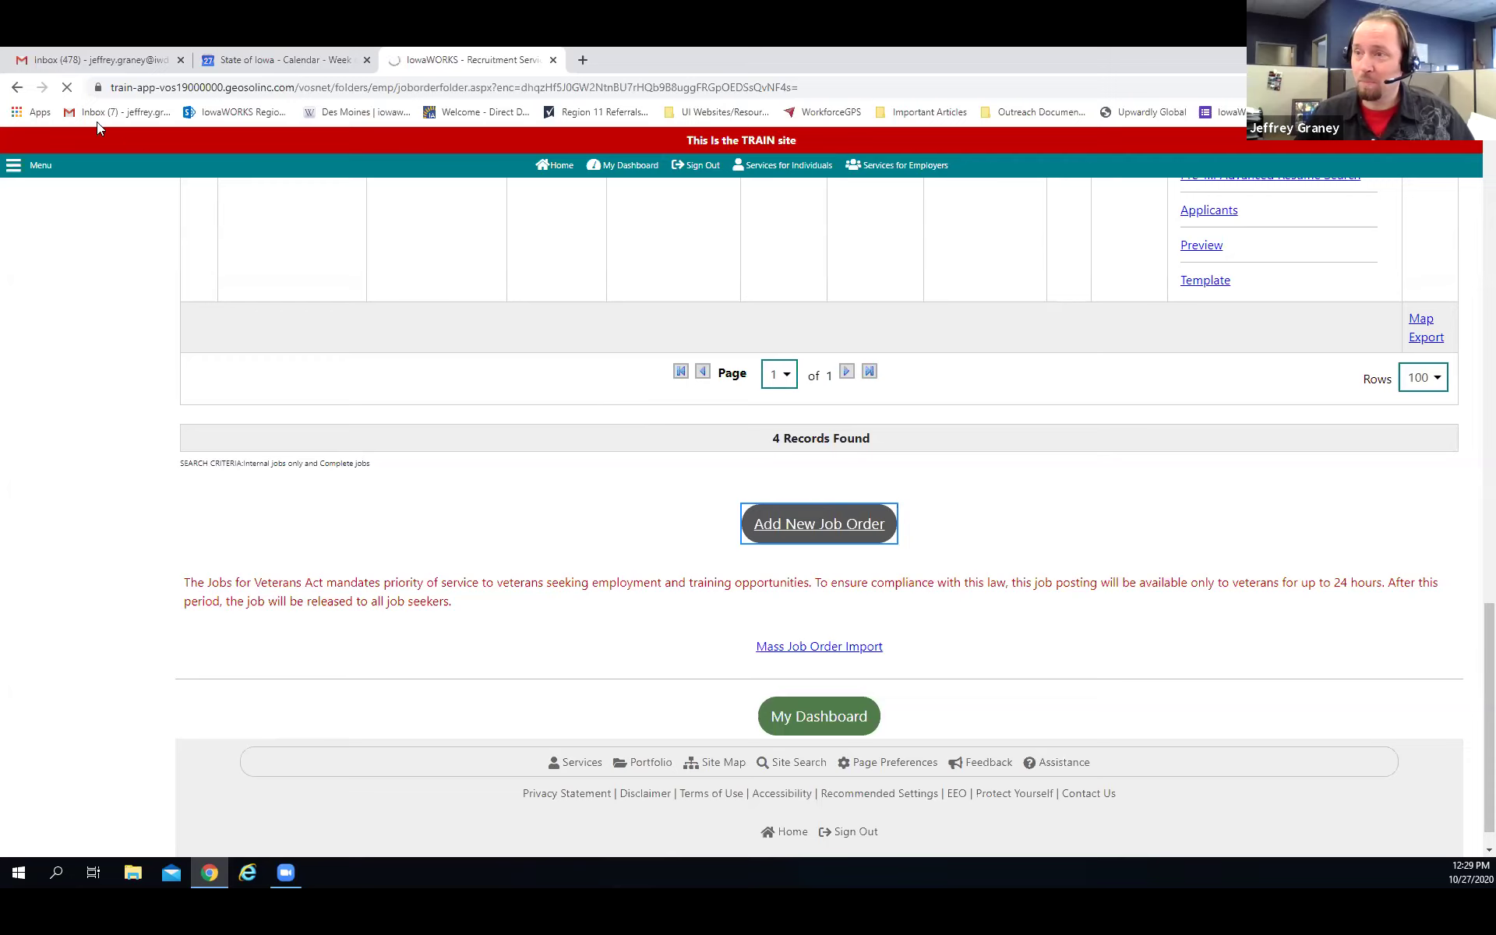
pyautogui.click(67, 88)
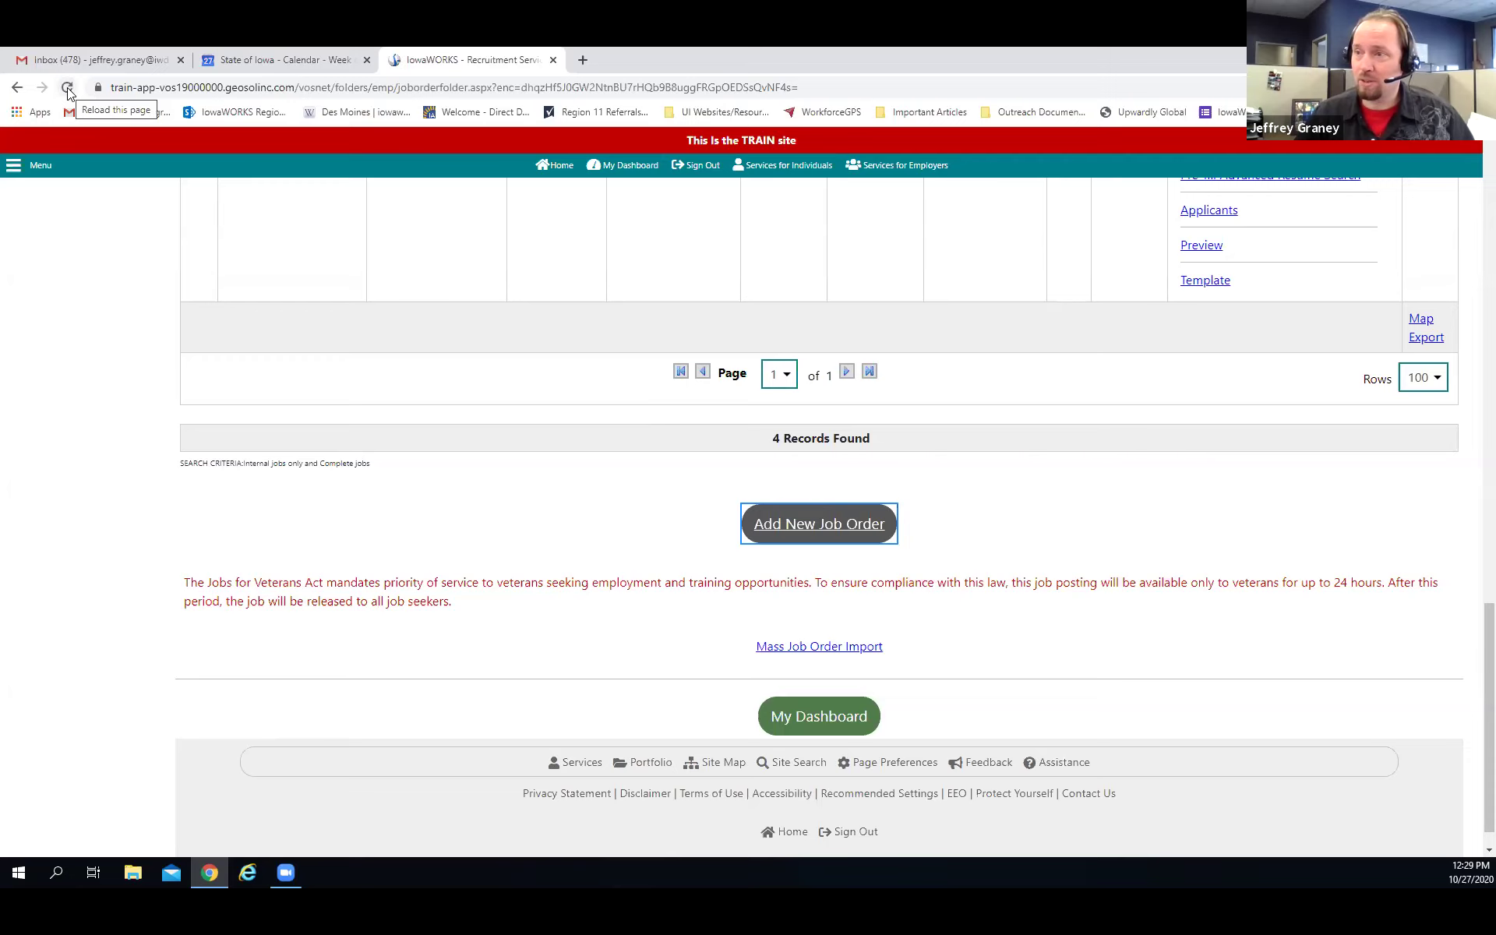
pyautogui.click(67, 88)
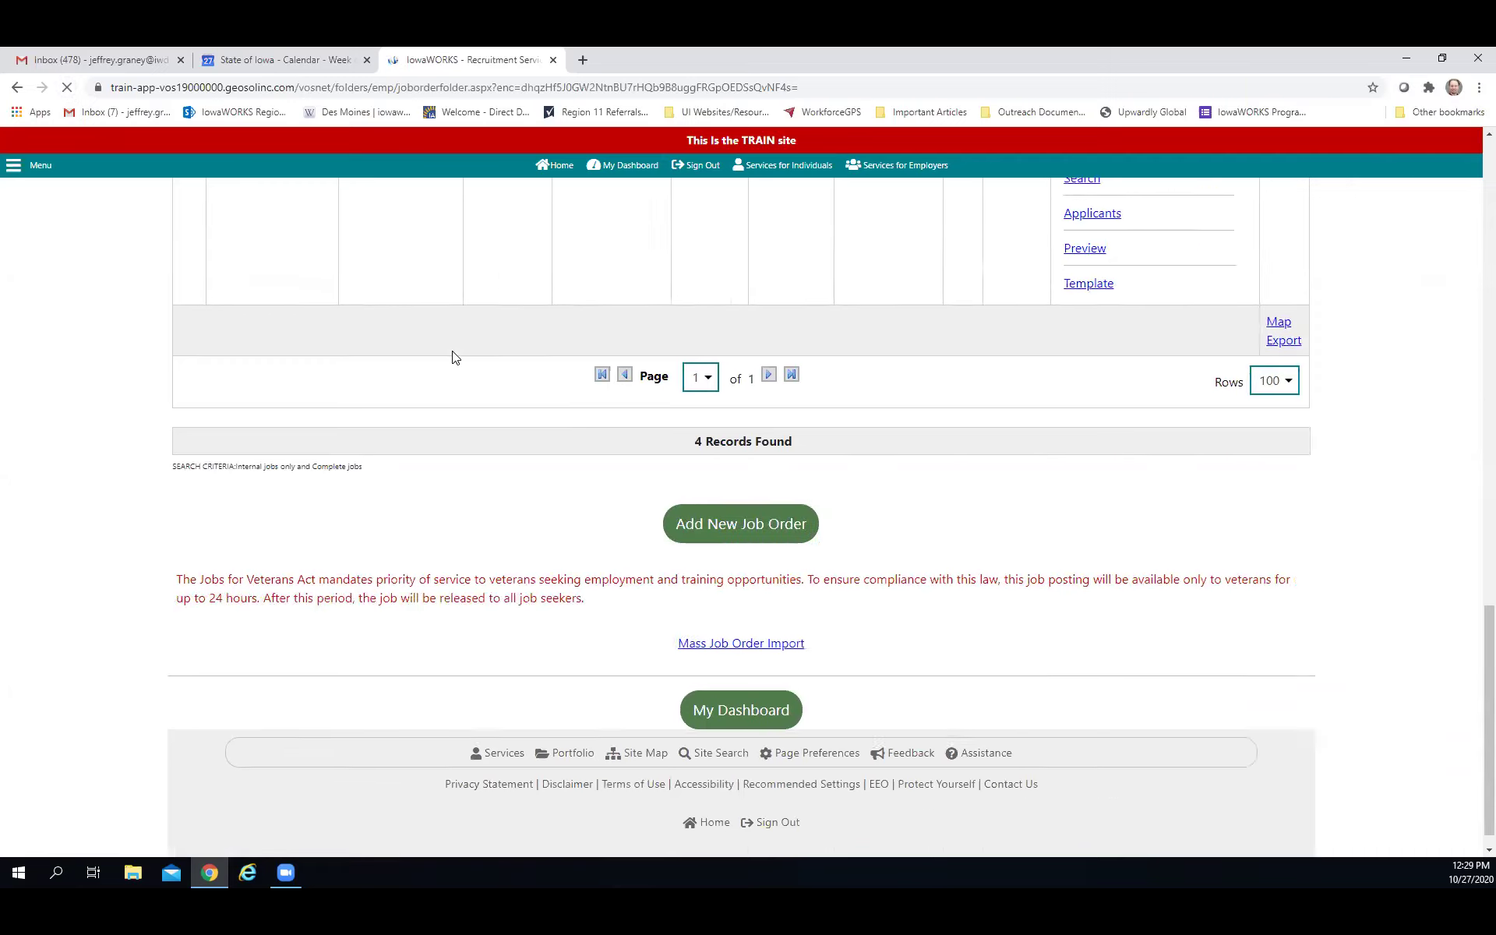
pyautogui.click(839, 534)
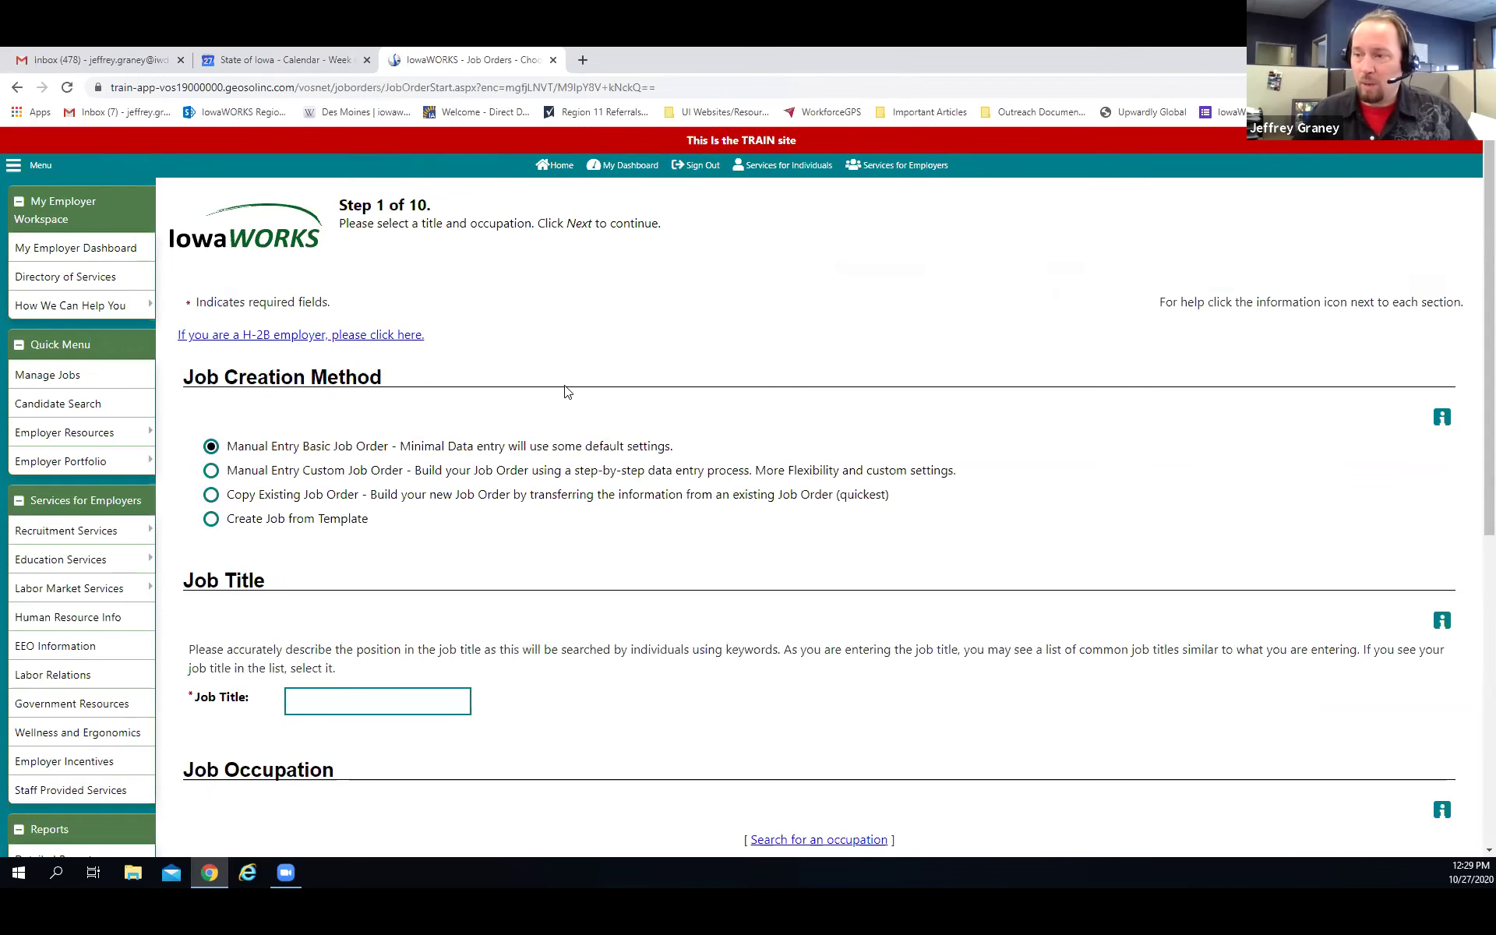
# Keep the Manual Entry Basic Job Order creation method and enter Child Care as the job title
pyautogui.scroll(-2, 417, 343)
pyautogui.scroll(1, 309, 346)
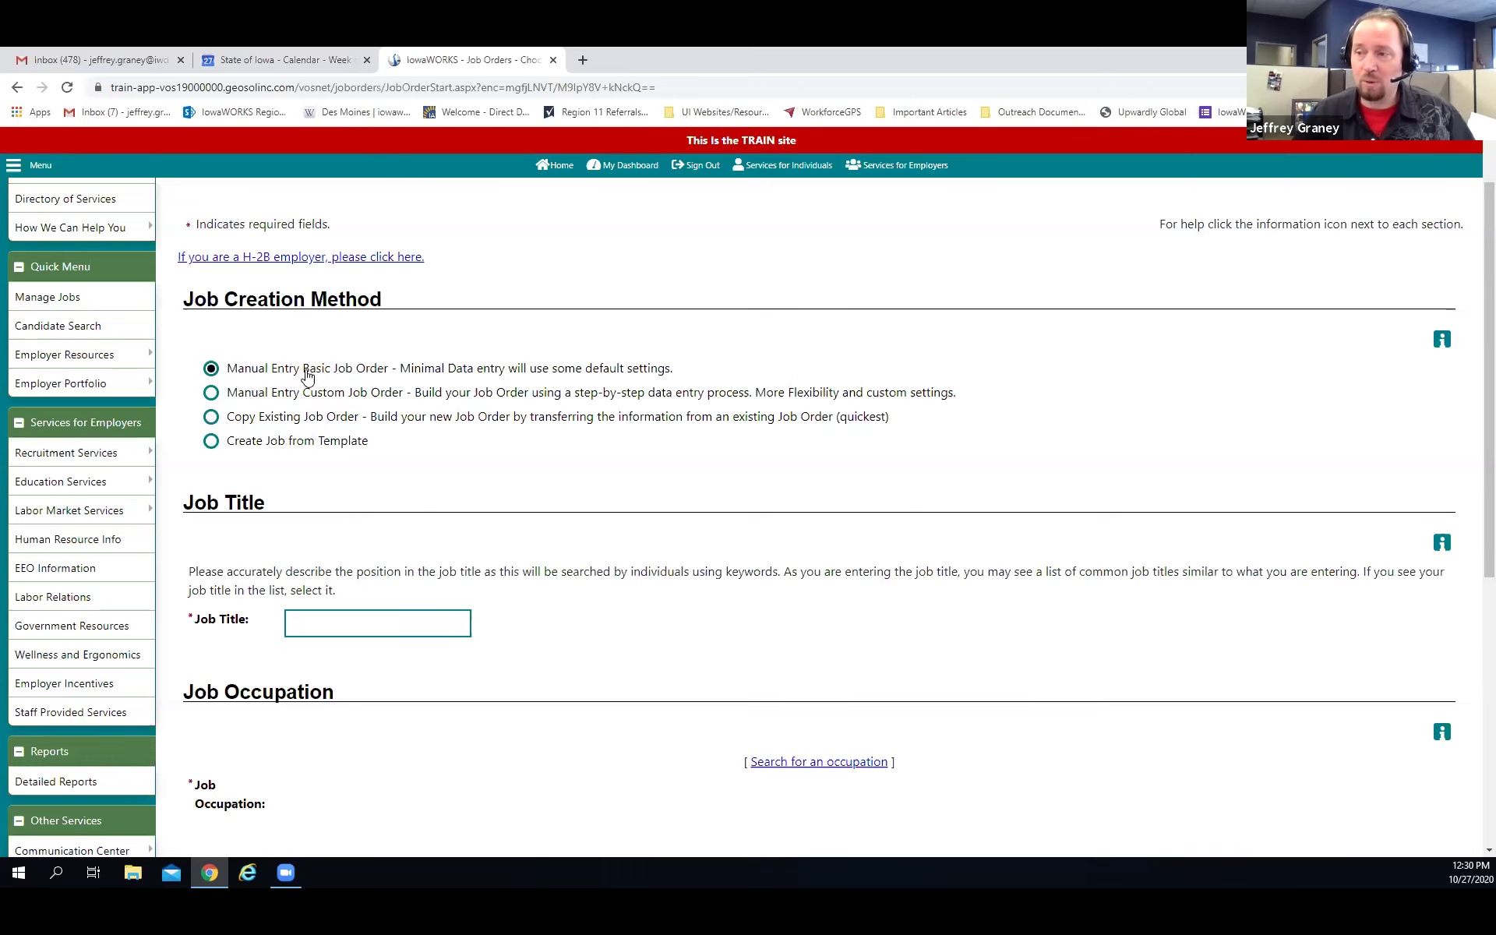
pyautogui.scroll(-2, 413, 381)
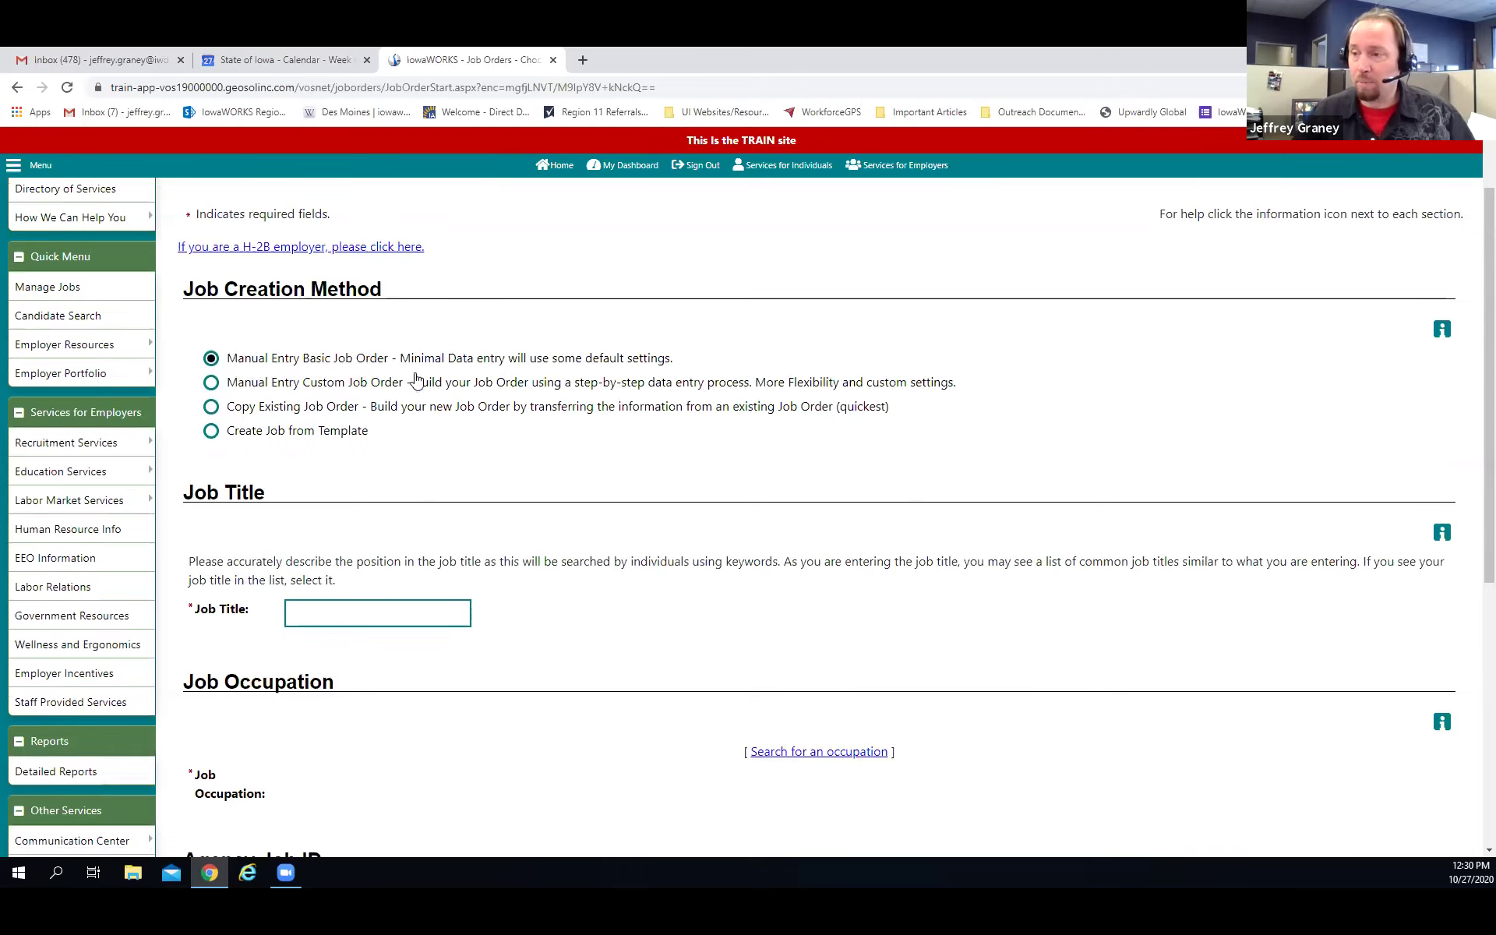
pyautogui.click(301, 463)
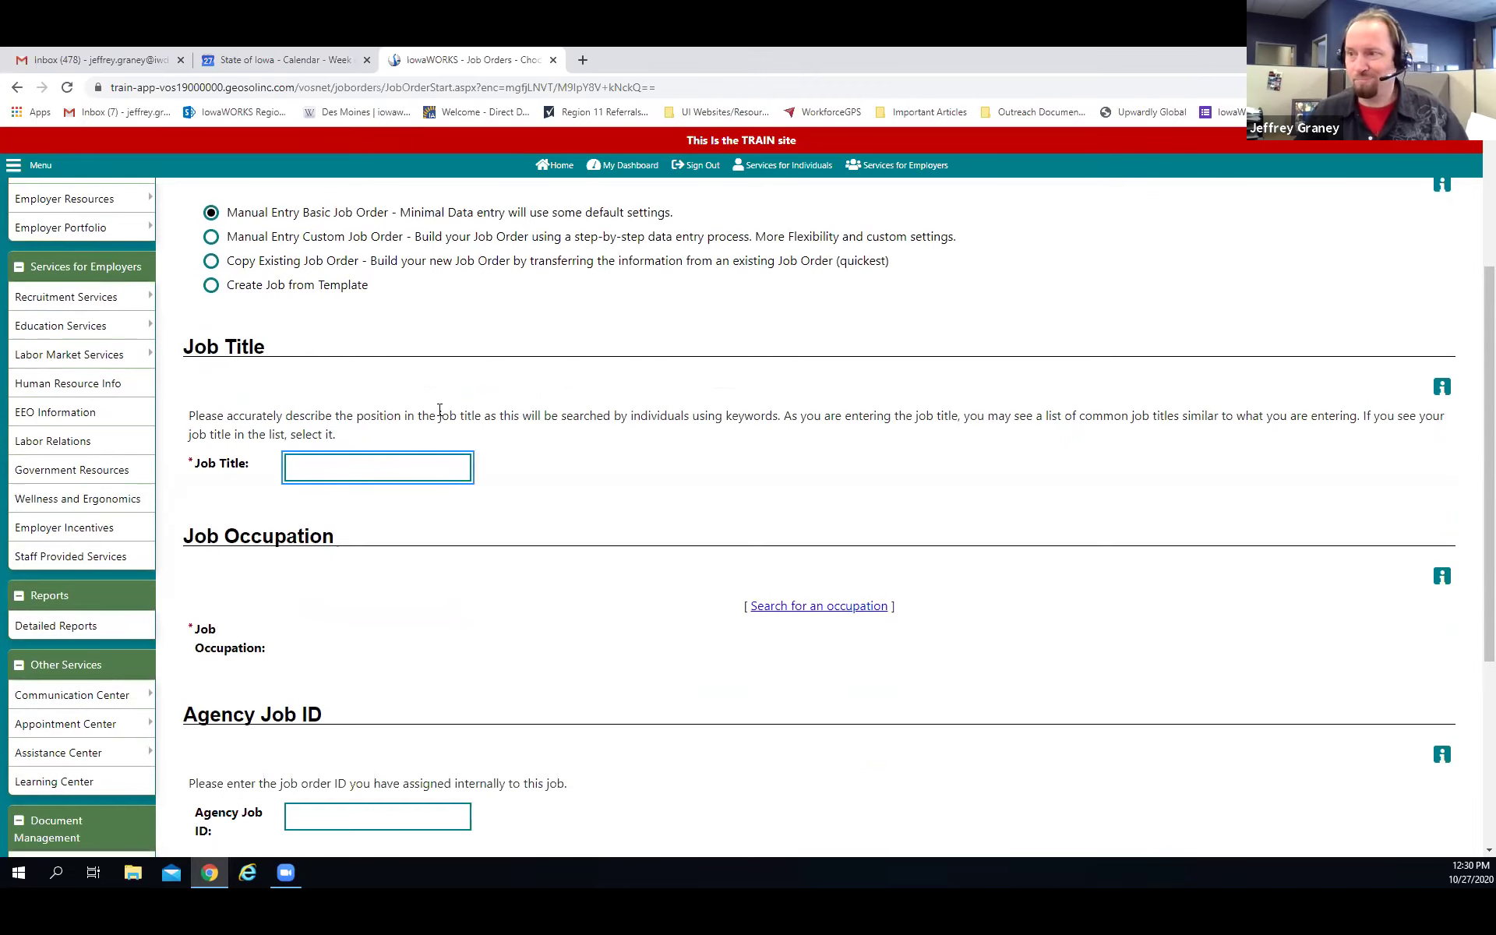
pyautogui.scroll(-1, 439, 410)
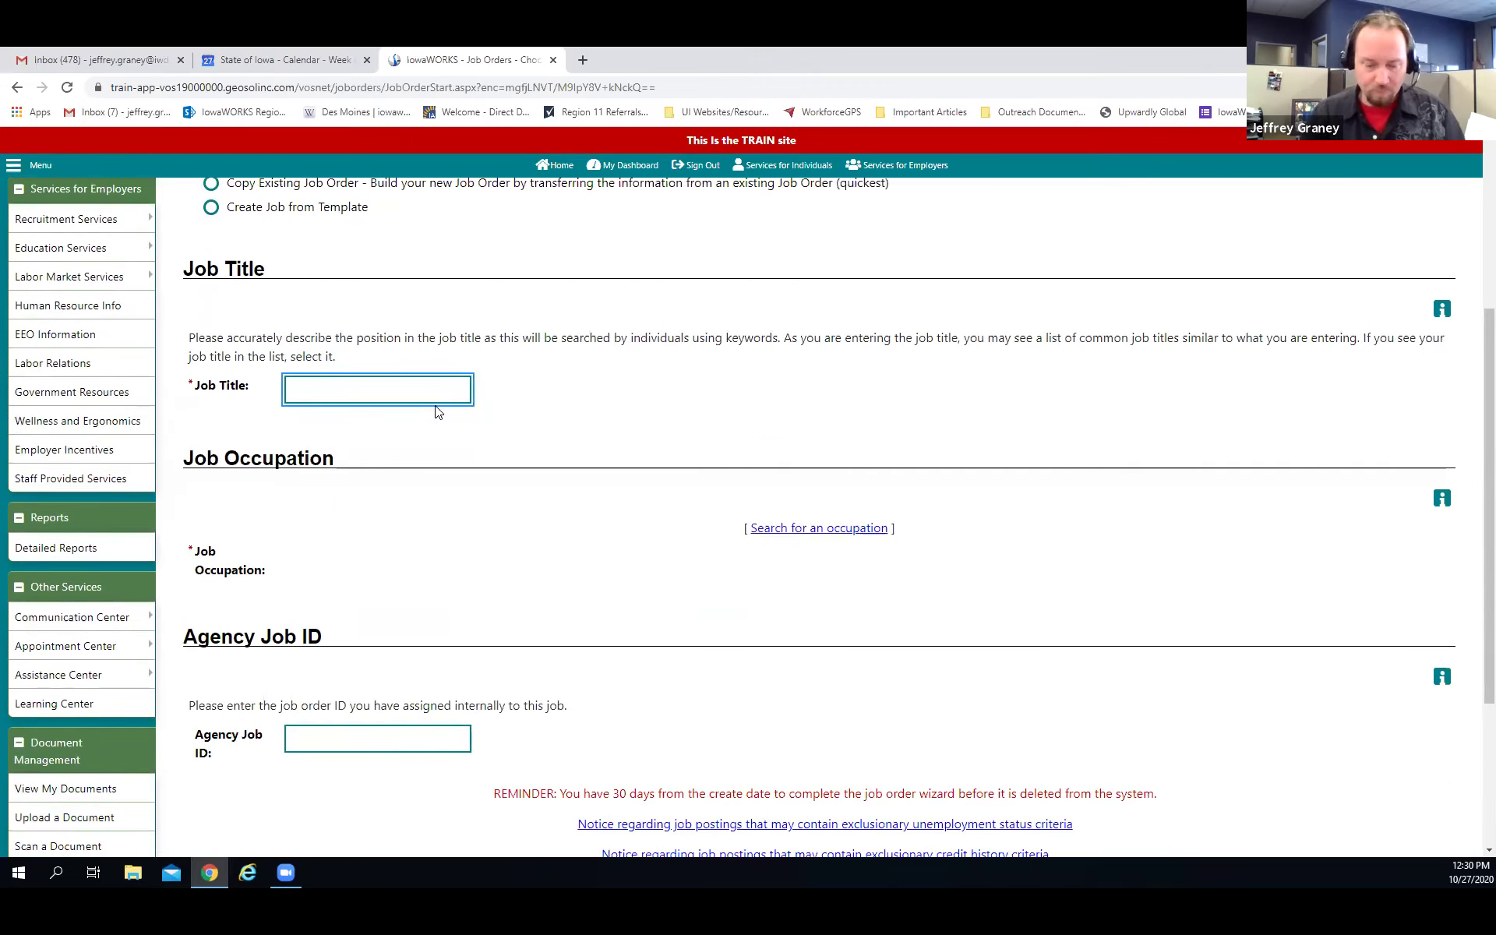
pyautogui.write('Ca')
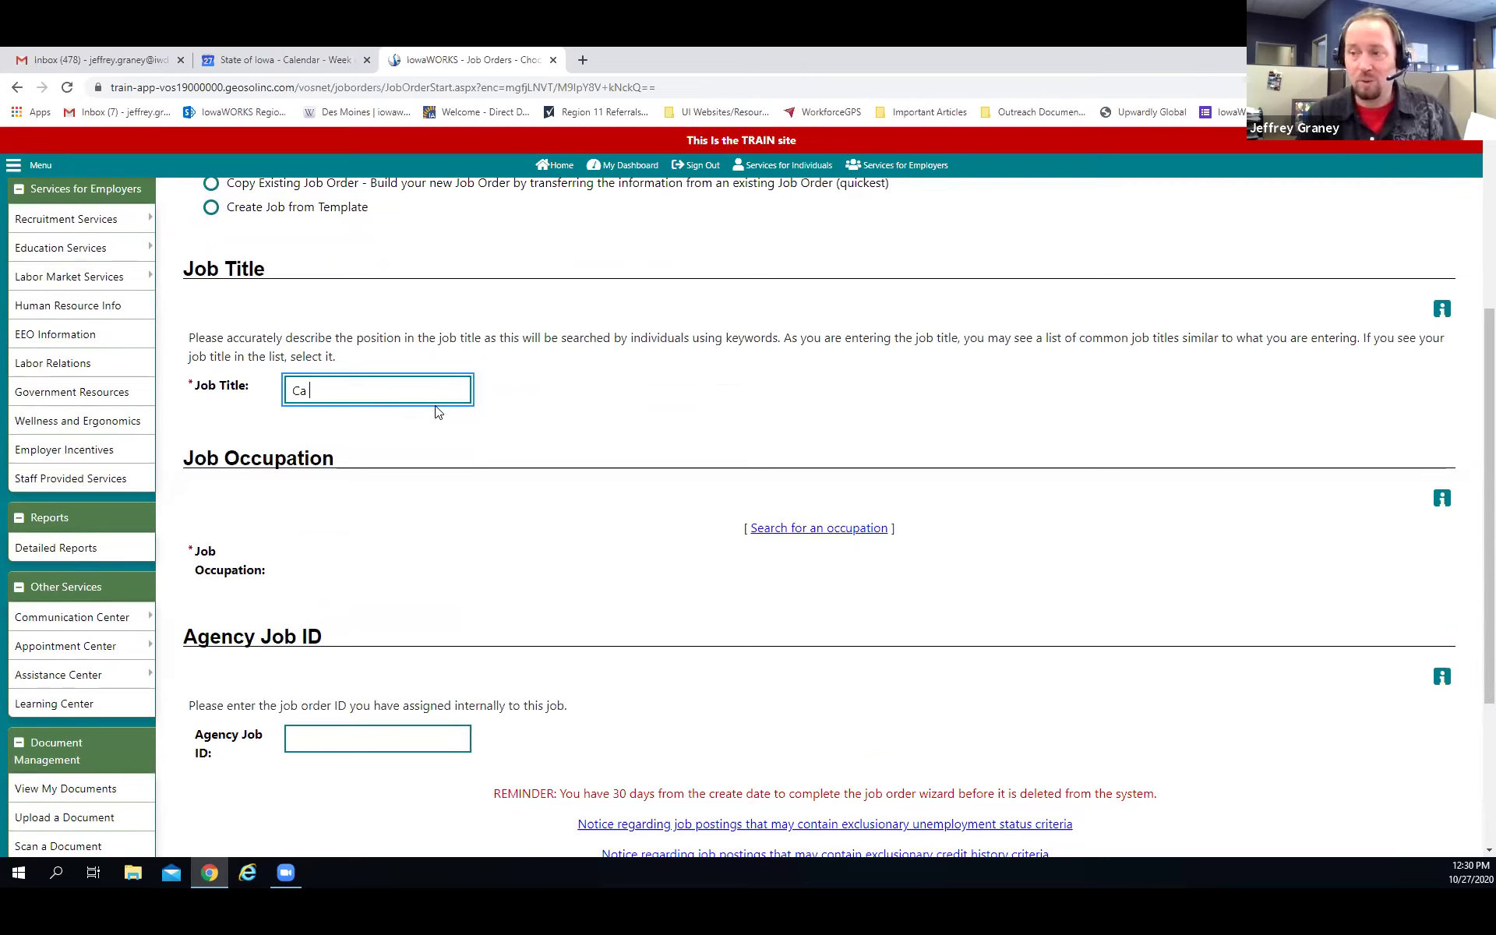
pyautogui.press('BackSpace')
pyautogui.press('BackSpace')
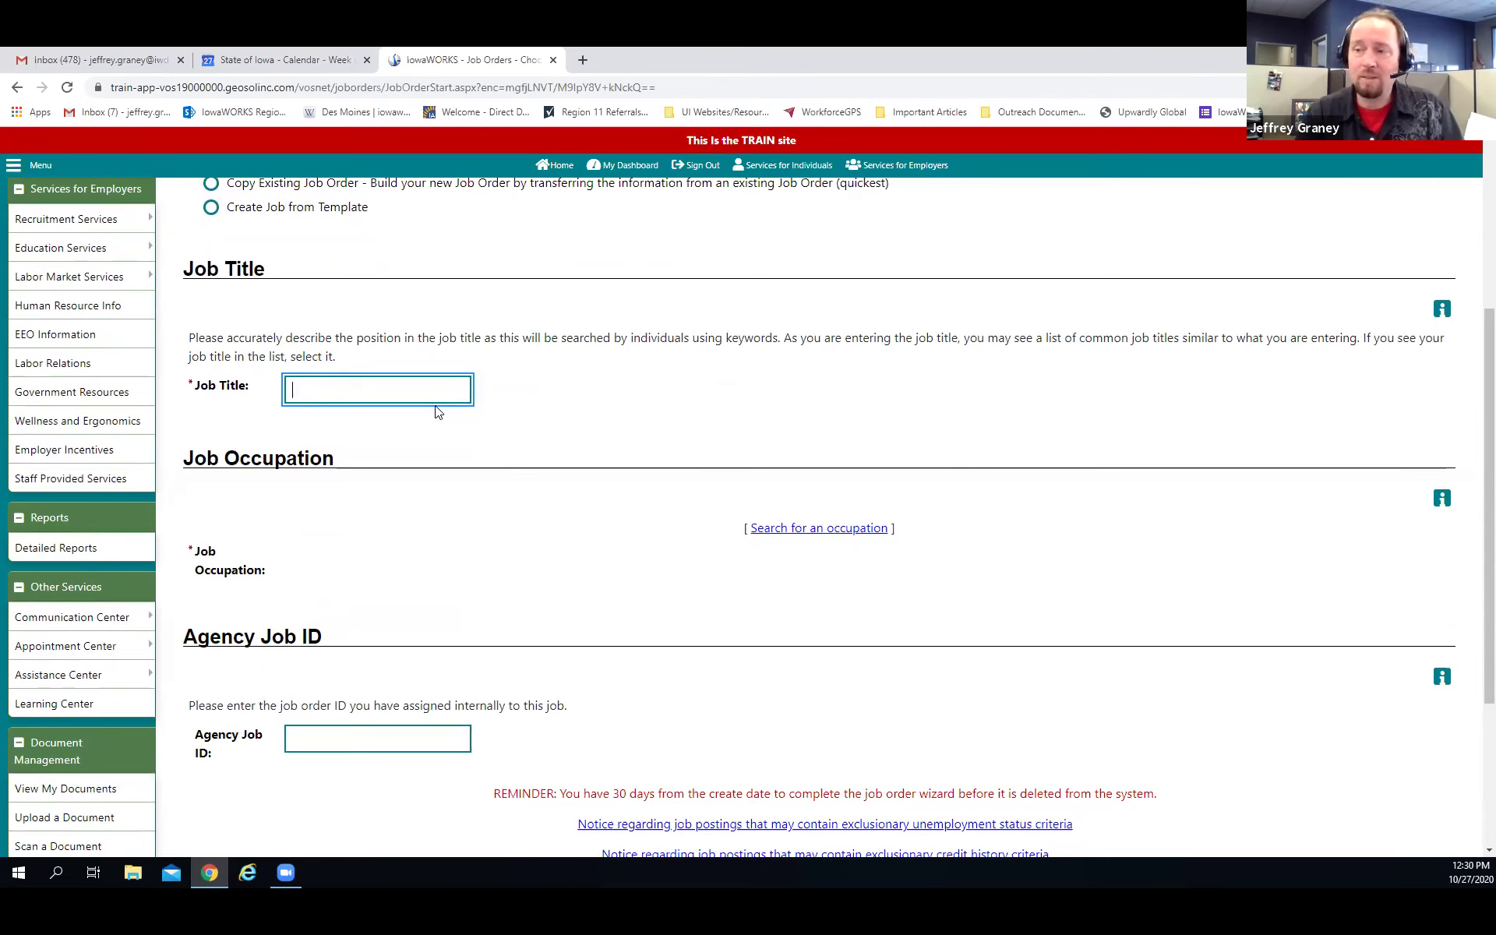
pyautogui.write('Child ')
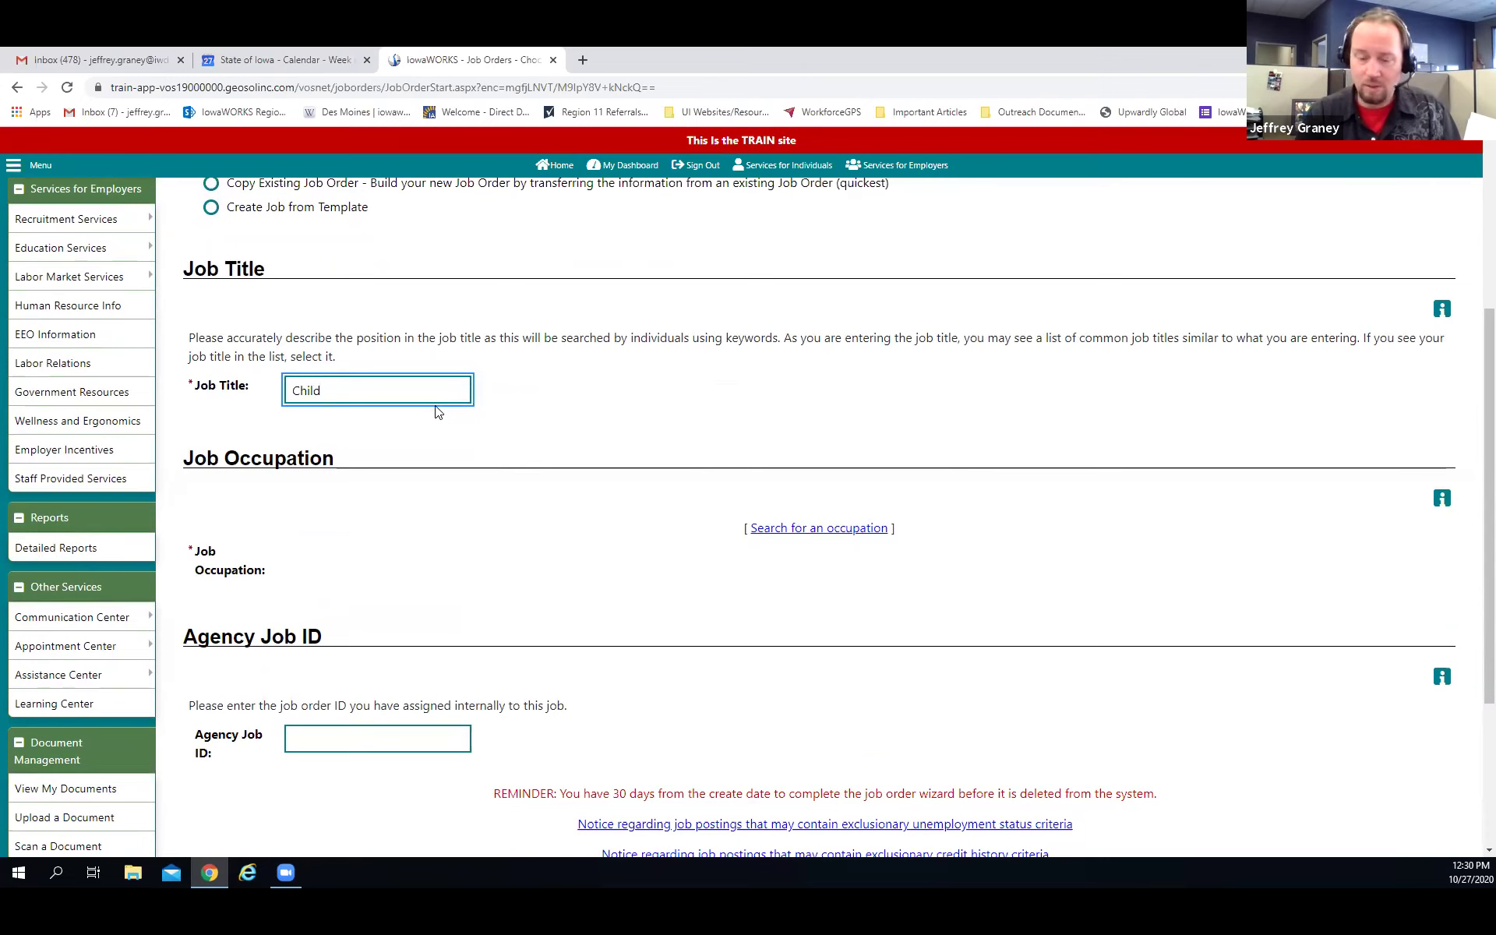
pyautogui.write('Care')
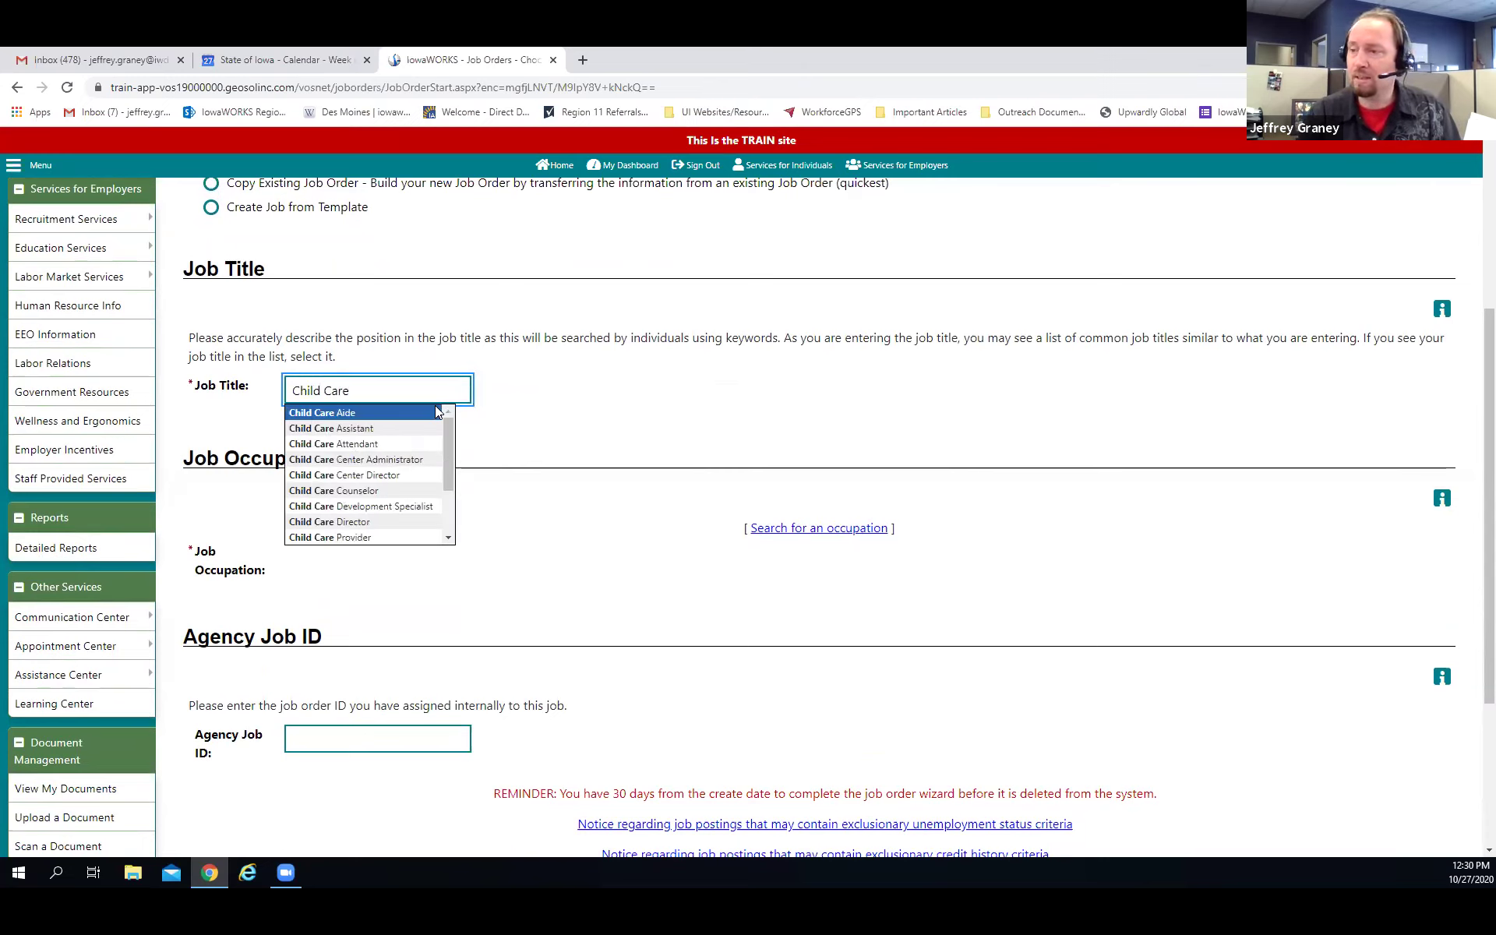
pyautogui.write(' Wo')
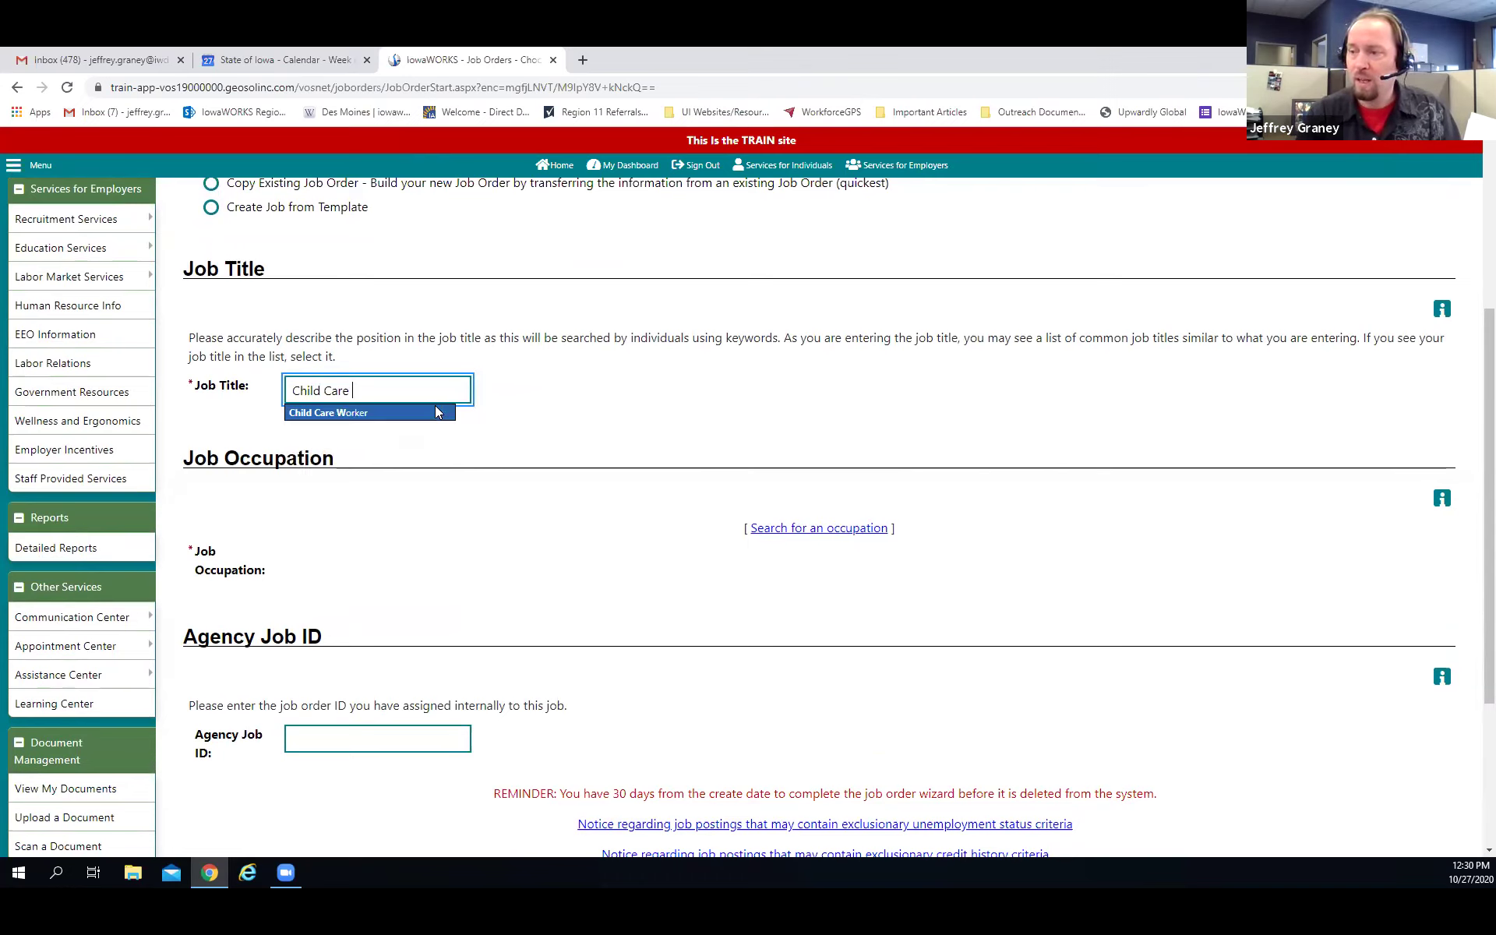
pyautogui.press('BackSpace')
pyautogui.press('BackSpace')
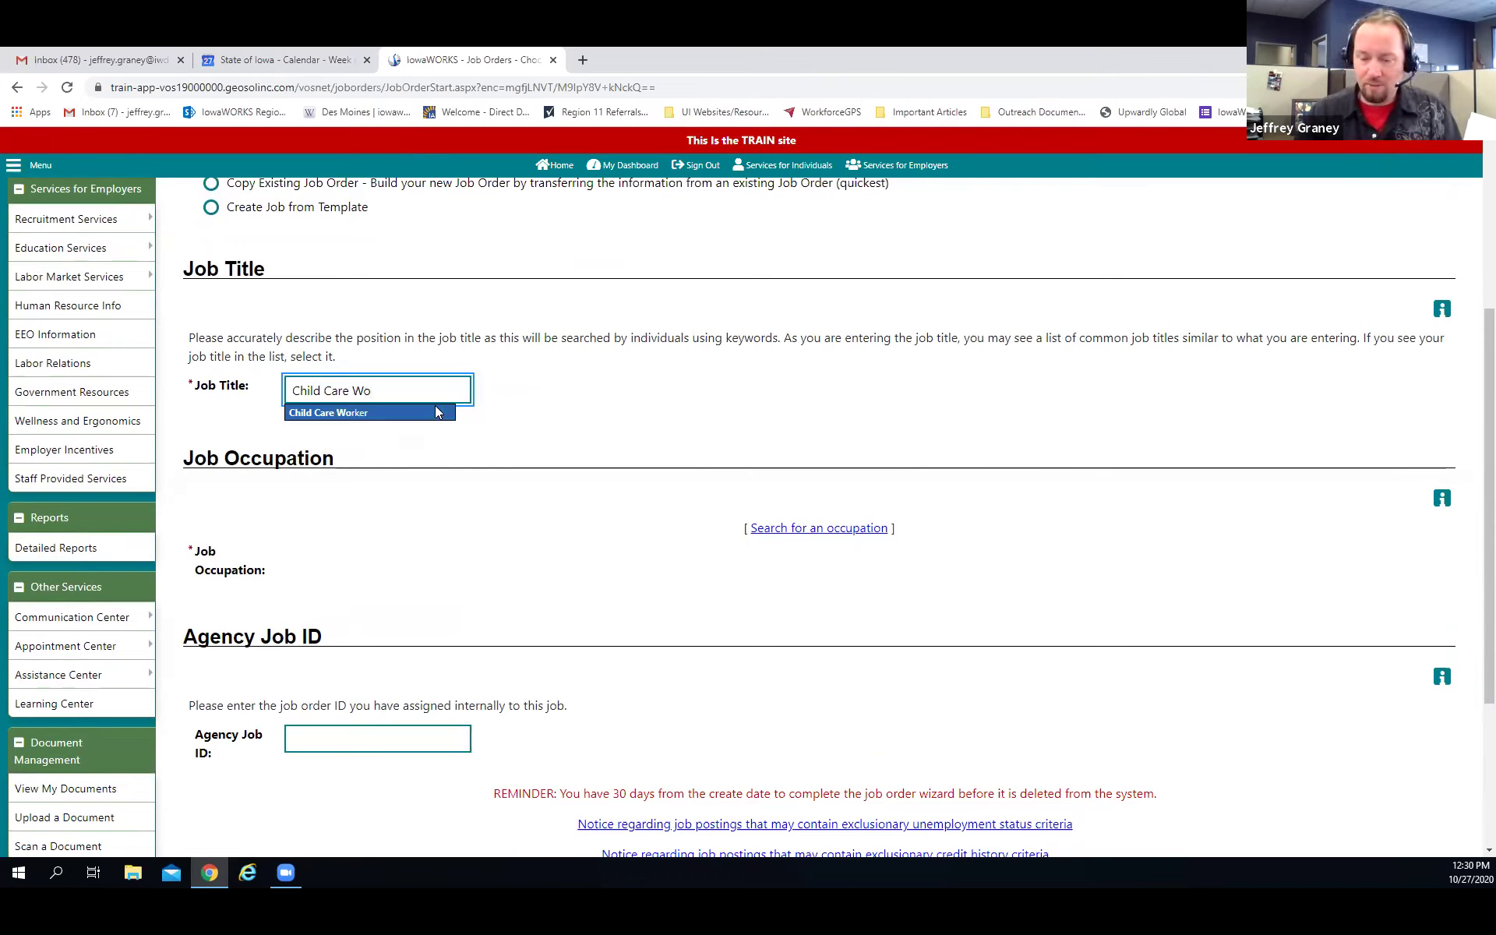
pyautogui.press('BackSpace')
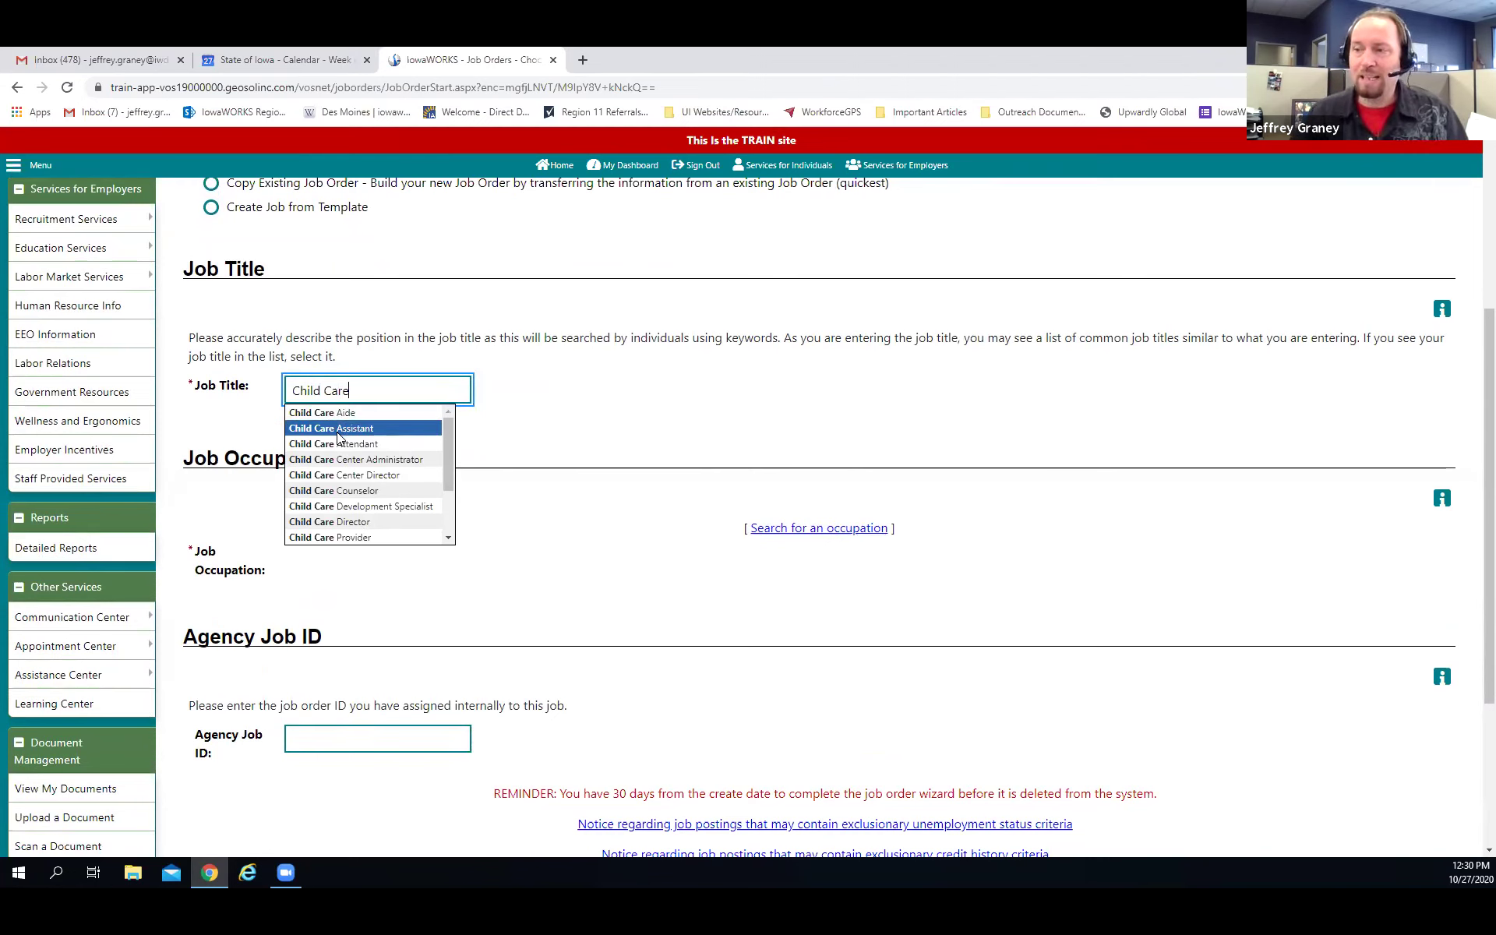
# Try to choose Child Care Center Administrator from the suggested job titles
pyautogui.click(351, 457)
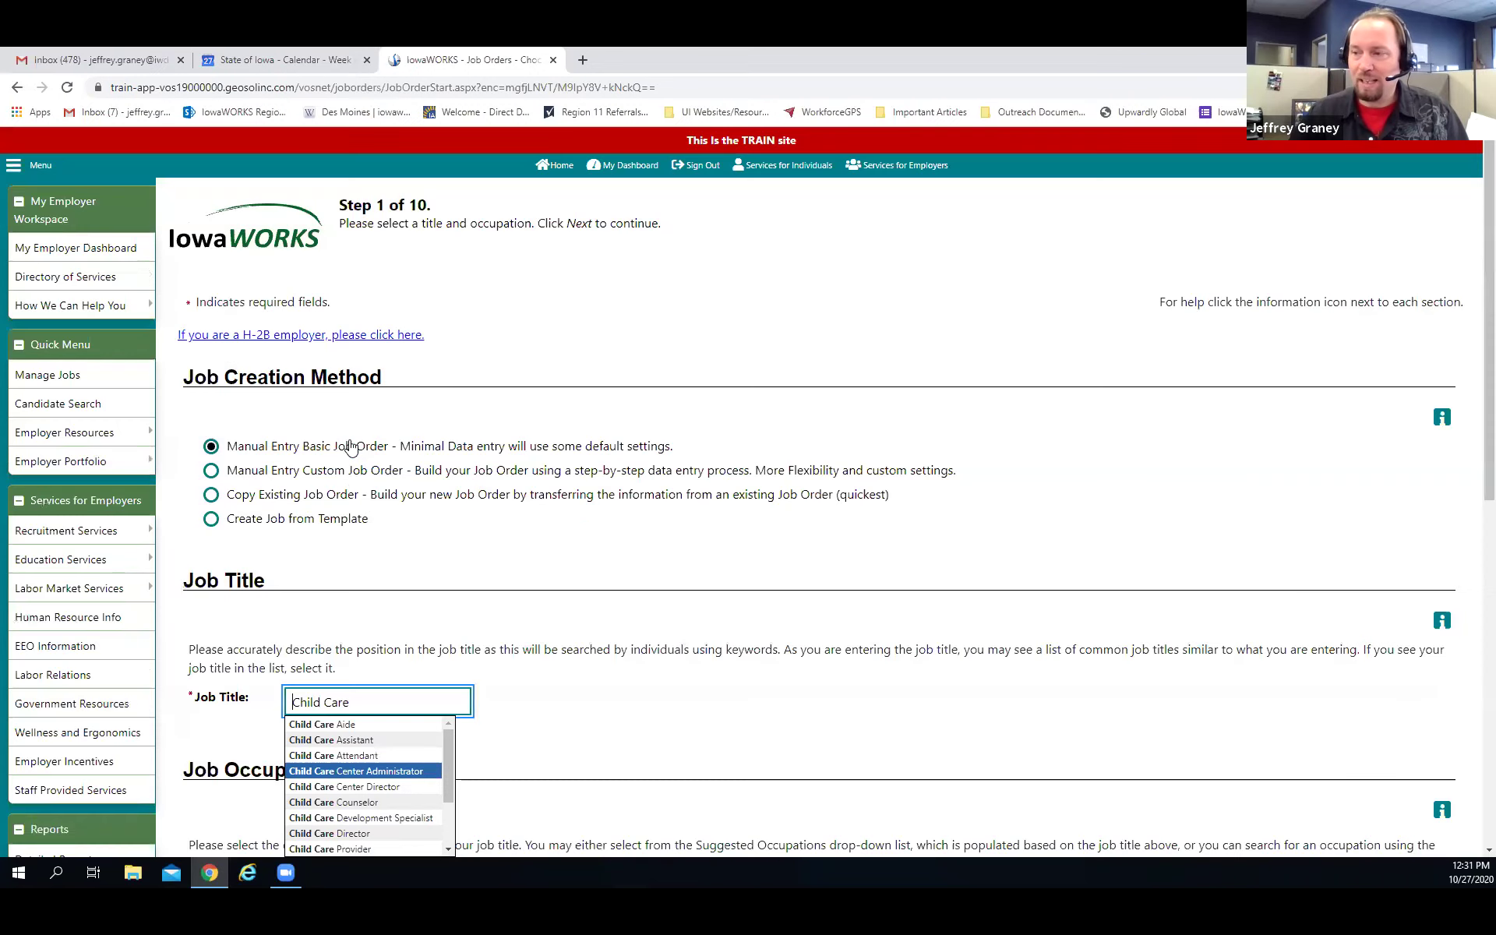
pyautogui.scroll(-5, 600, 567)
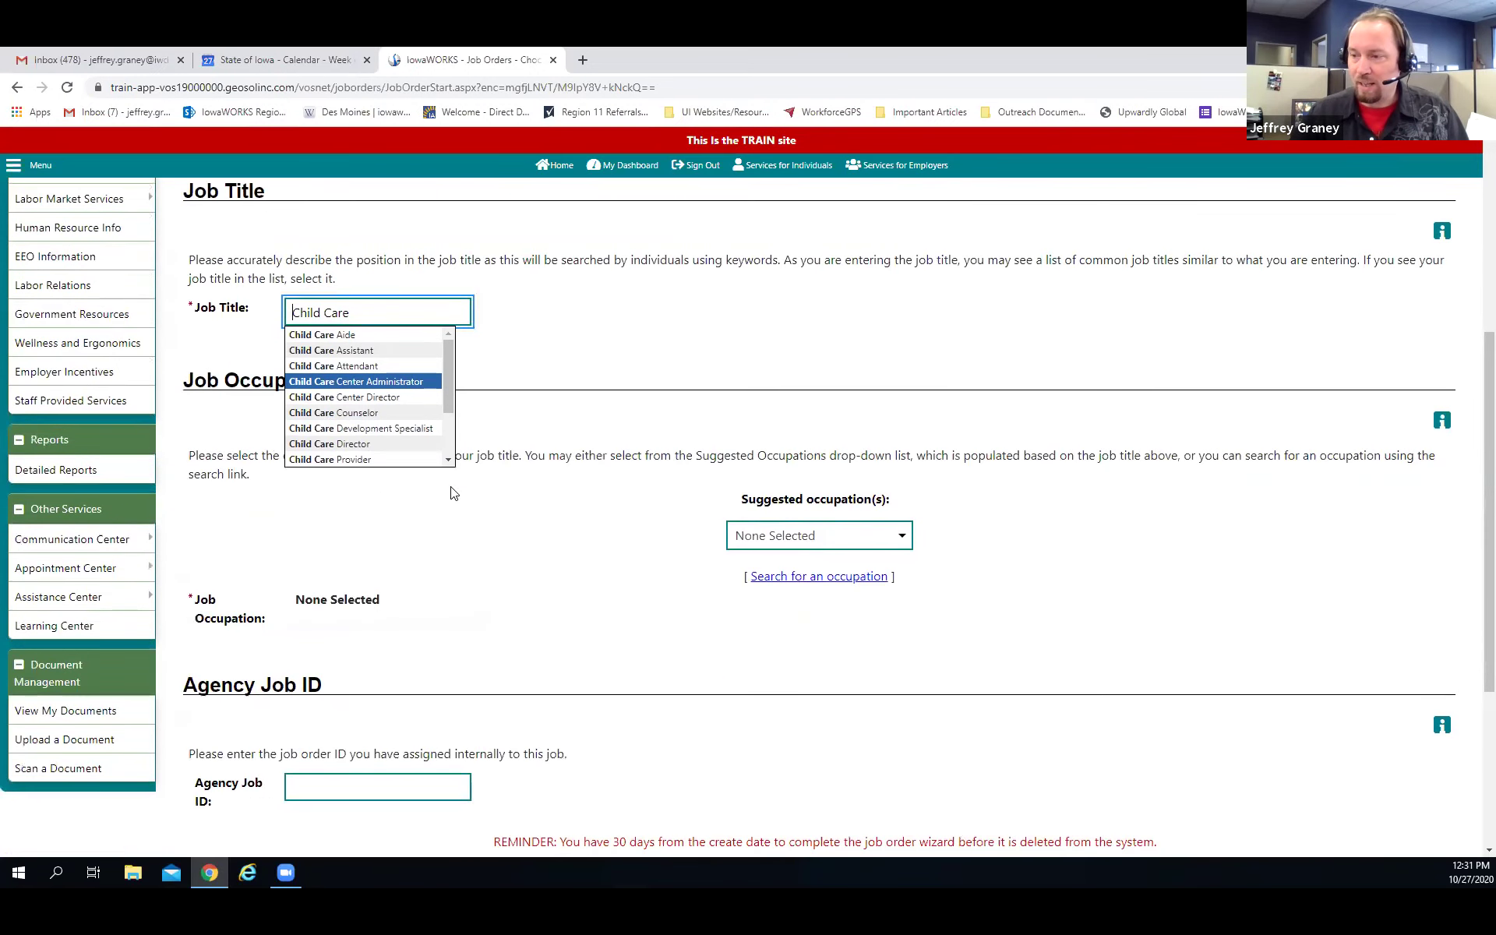
pyautogui.press('Down')
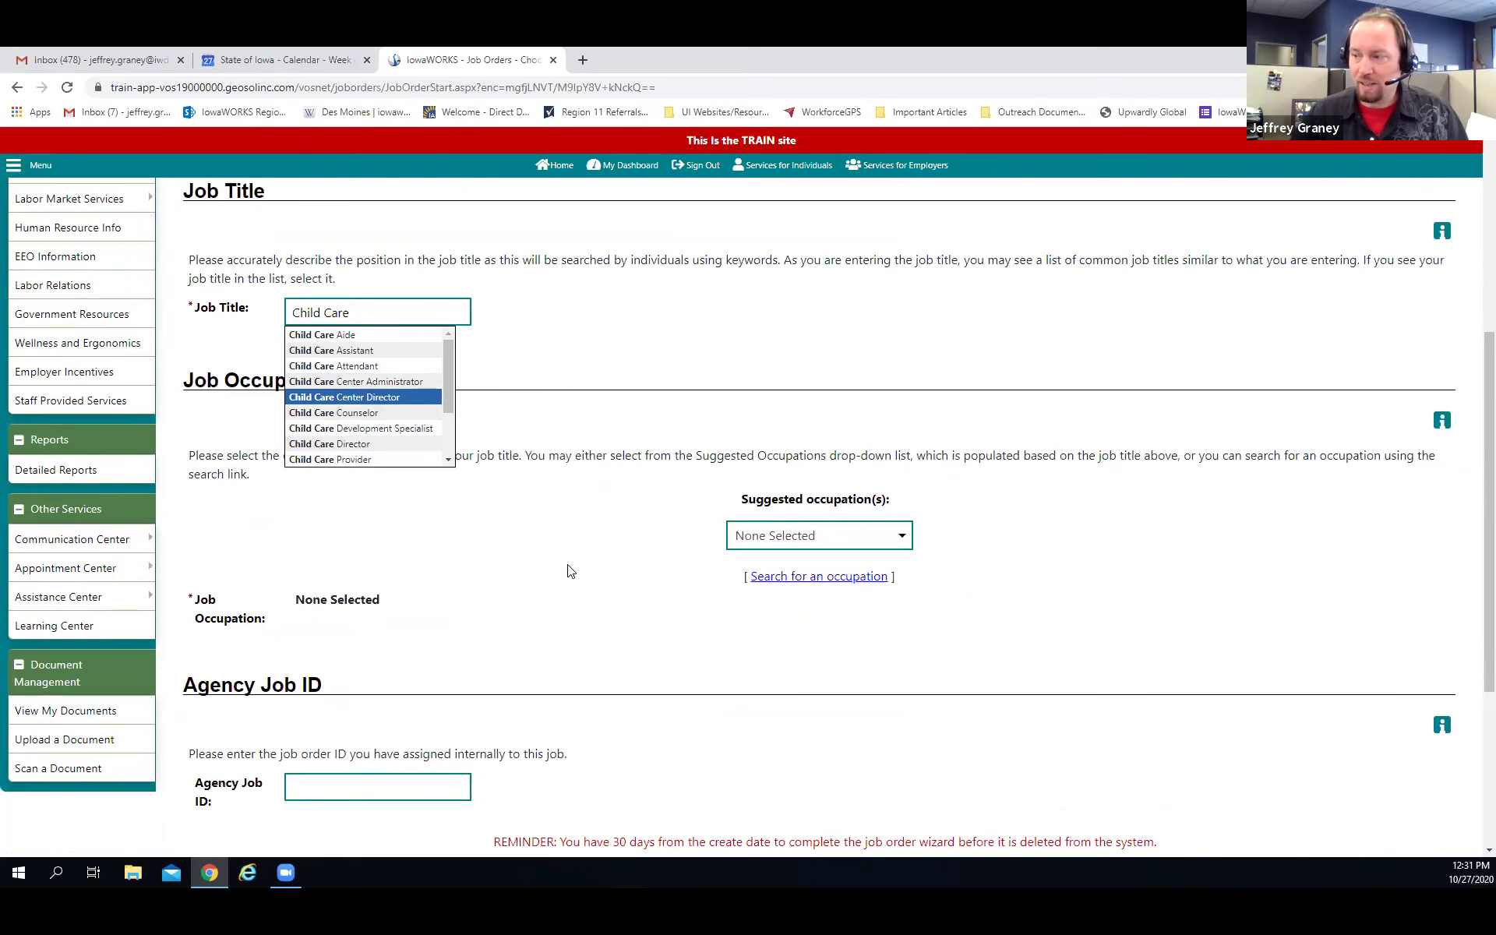
# Try Child Care Director as the suggested job title and look through the suggested occupations
pyautogui.click(766, 537)
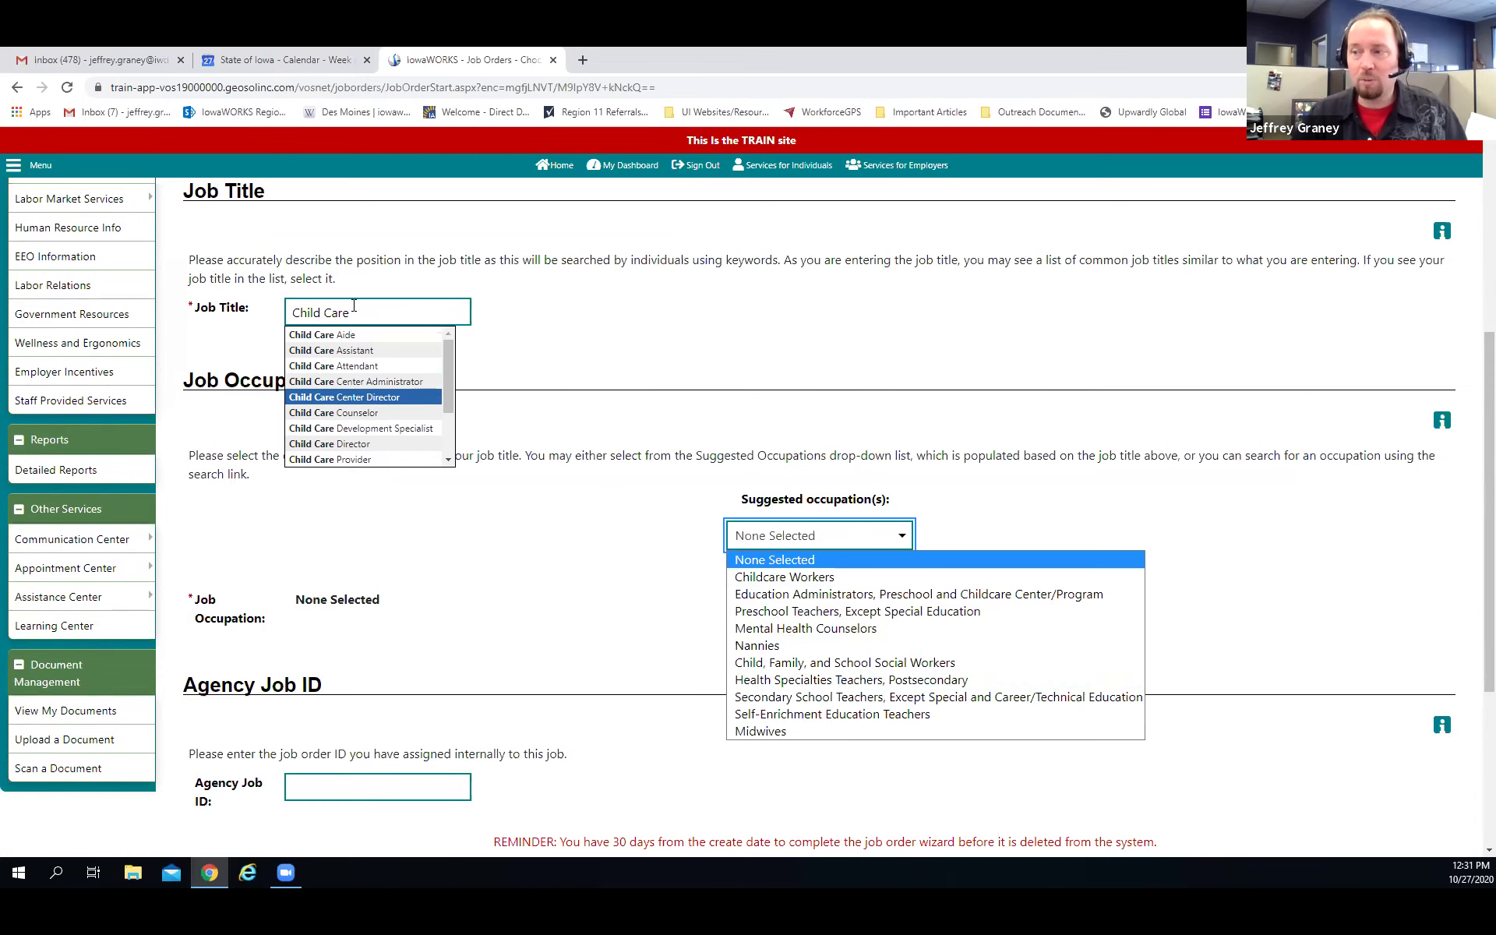
pyautogui.click(335, 442)
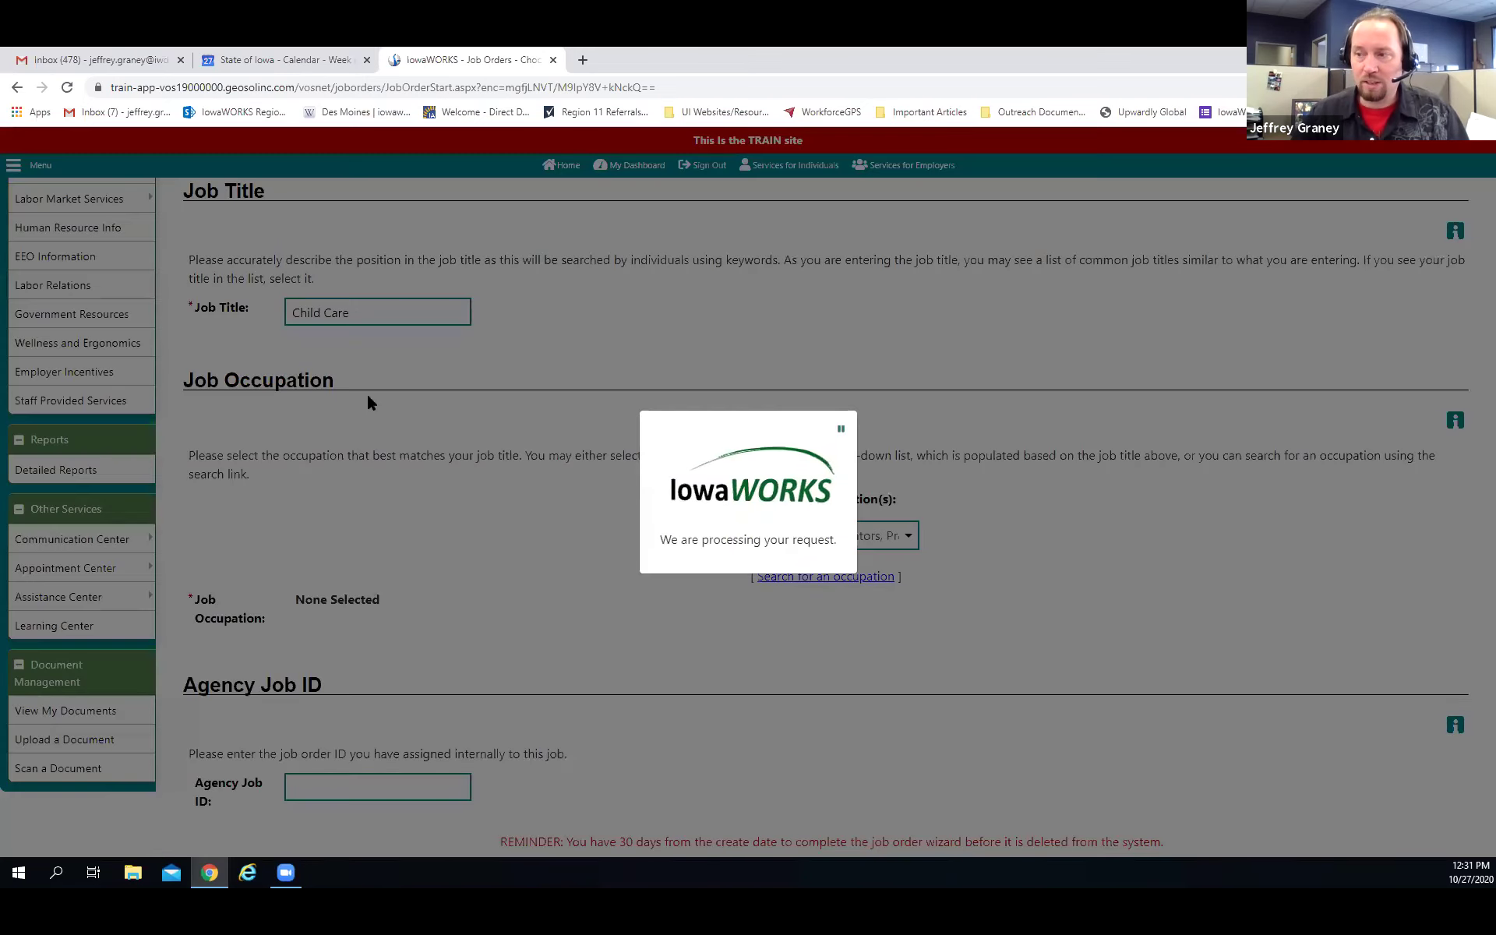
pyautogui.scroll(-5, 734, 483)
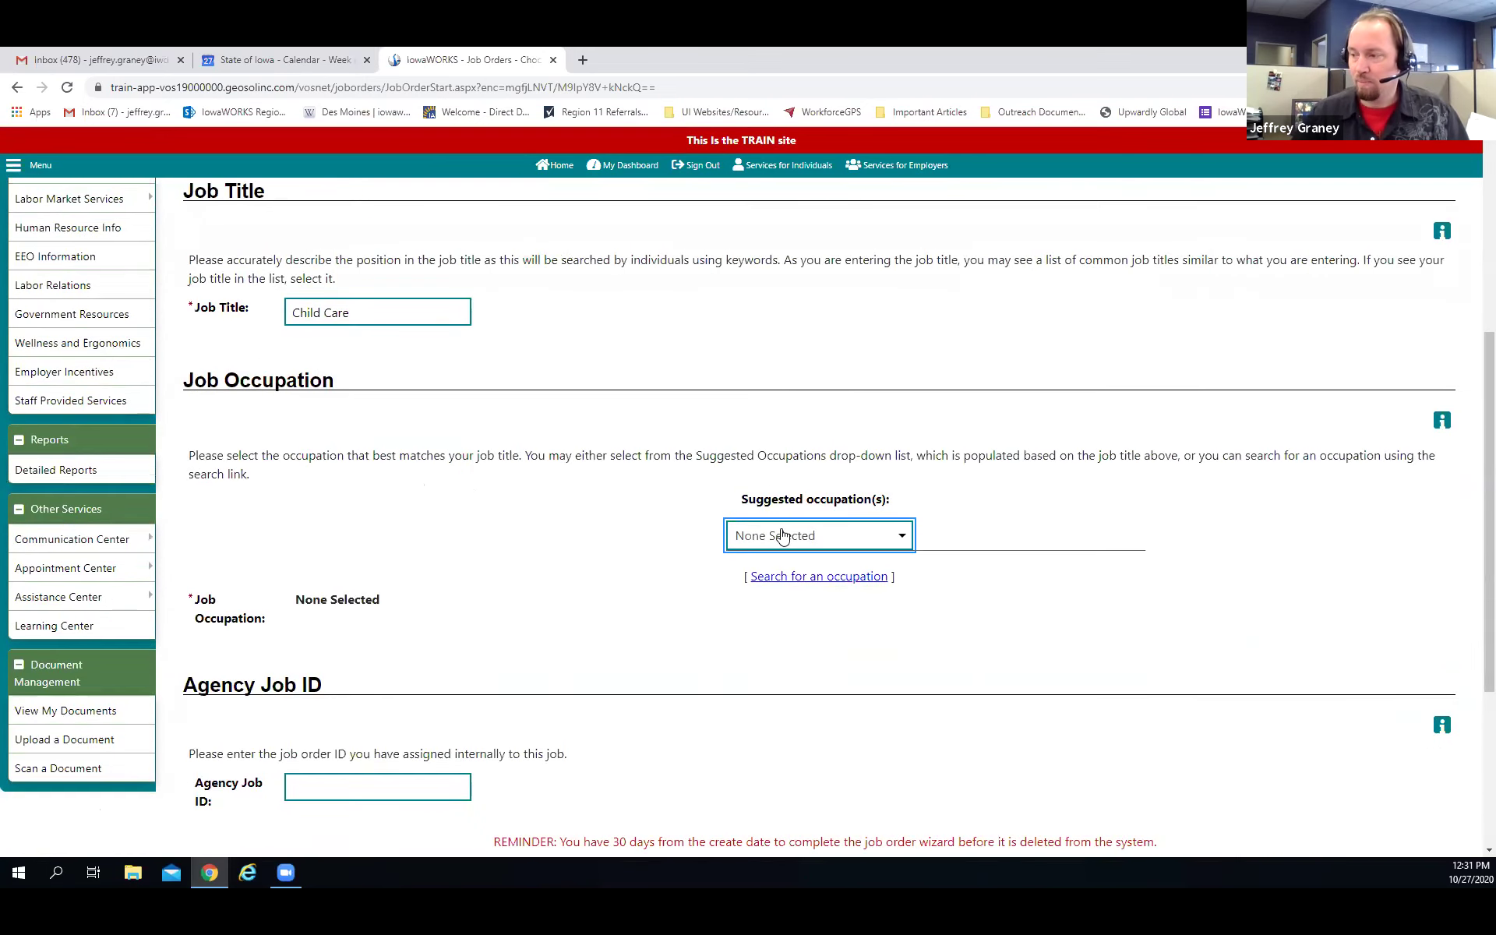
pyautogui.click(779, 536)
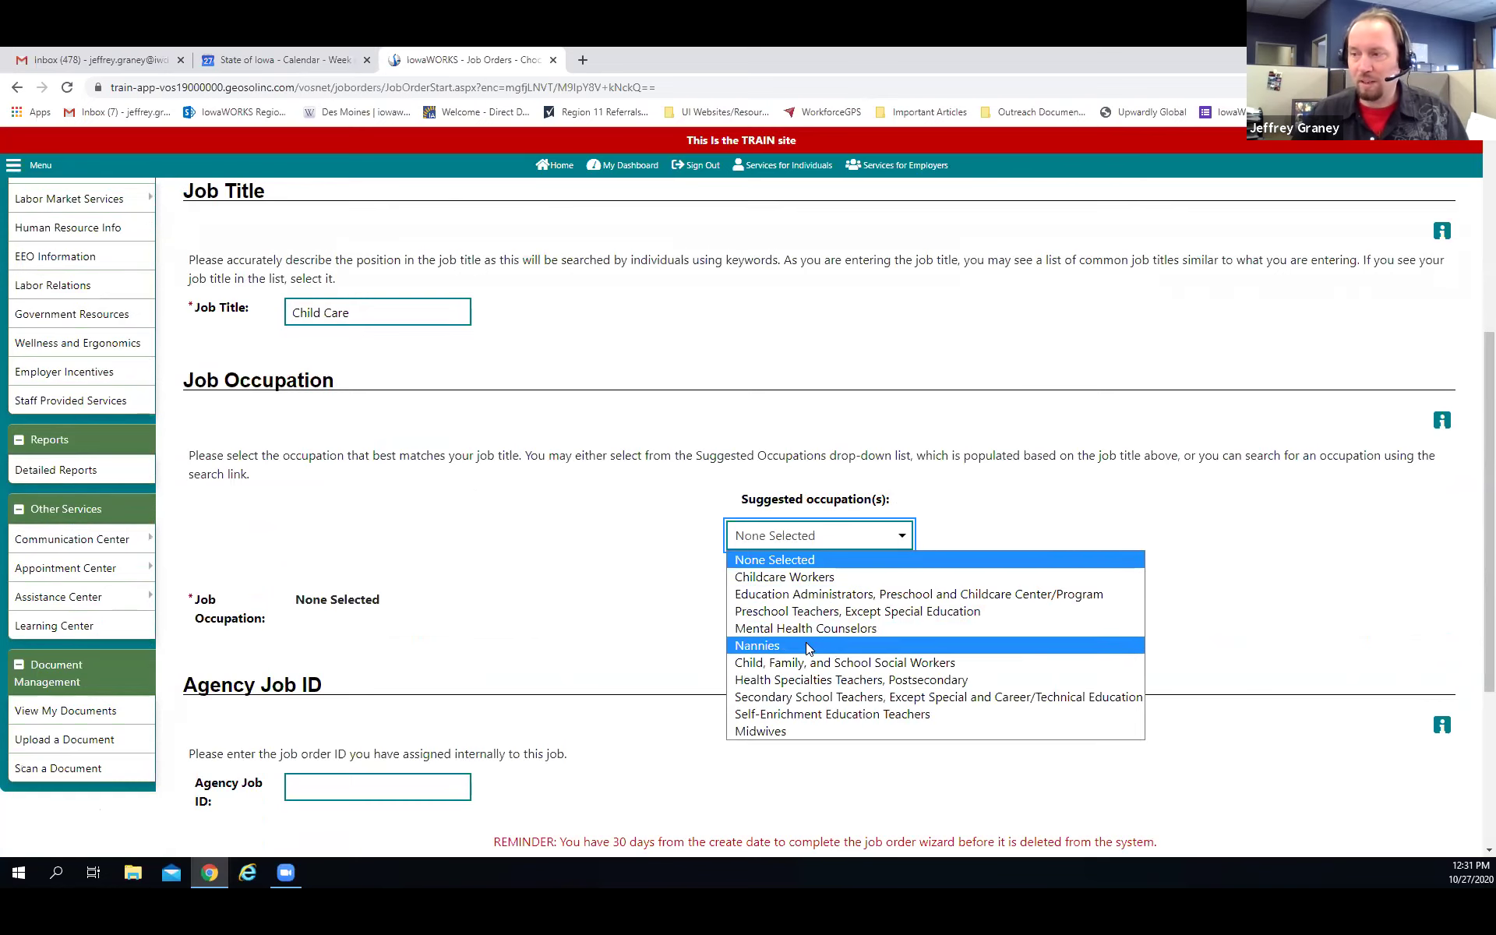
pyautogui.click(644, 507)
# Change the job title to the suggested Child Care Worker and select Childcare Workers as the occupation
pyautogui.click(390, 305)
pyautogui.write('Worker')
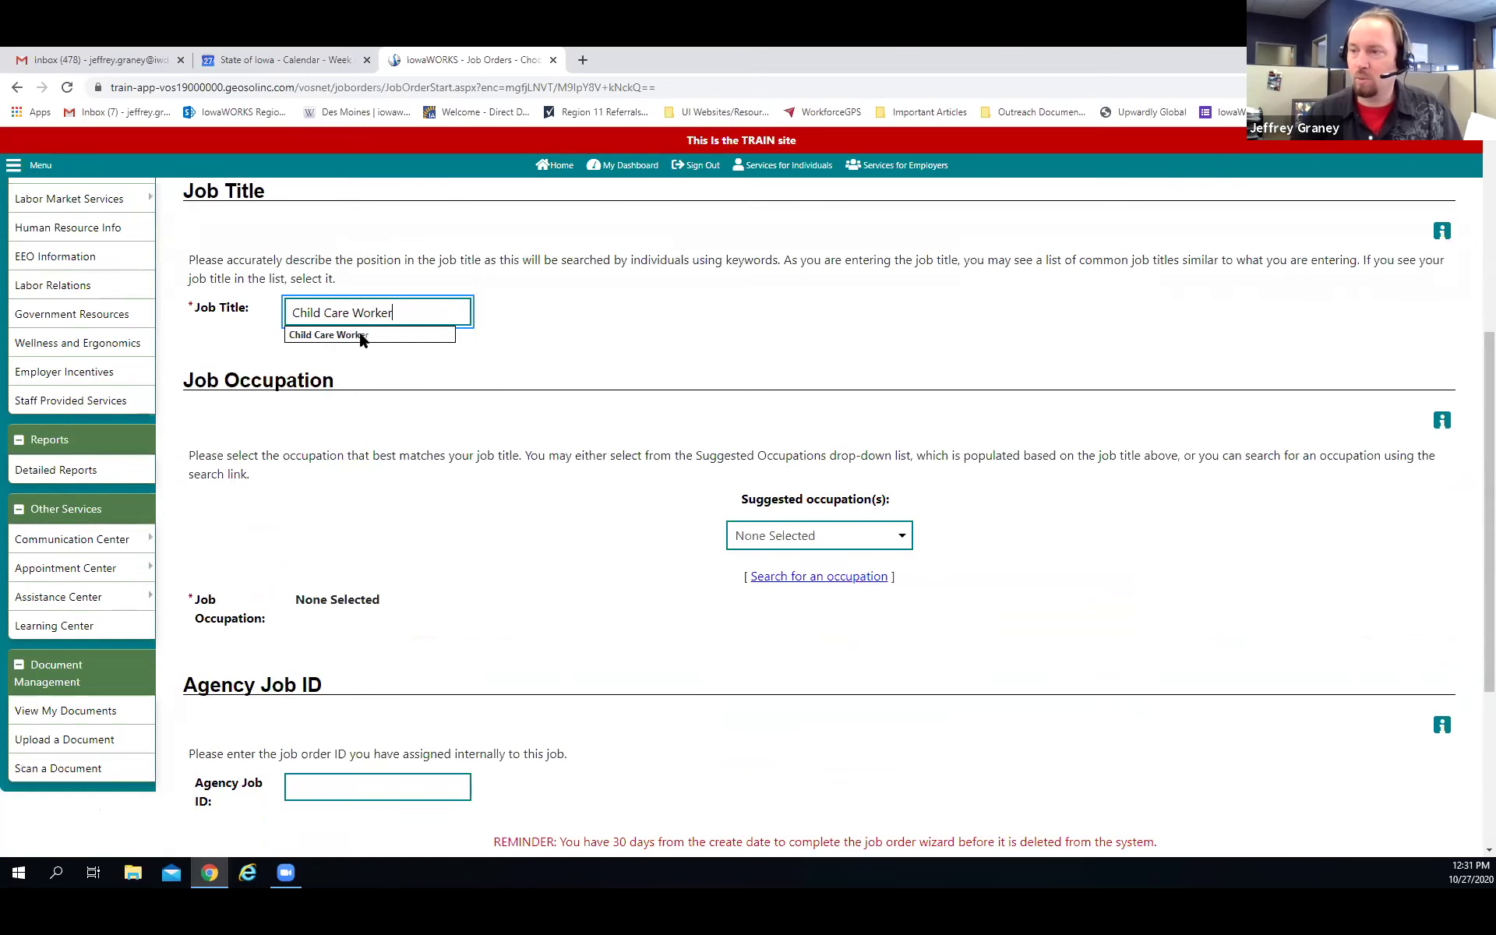
pyautogui.click(360, 335)
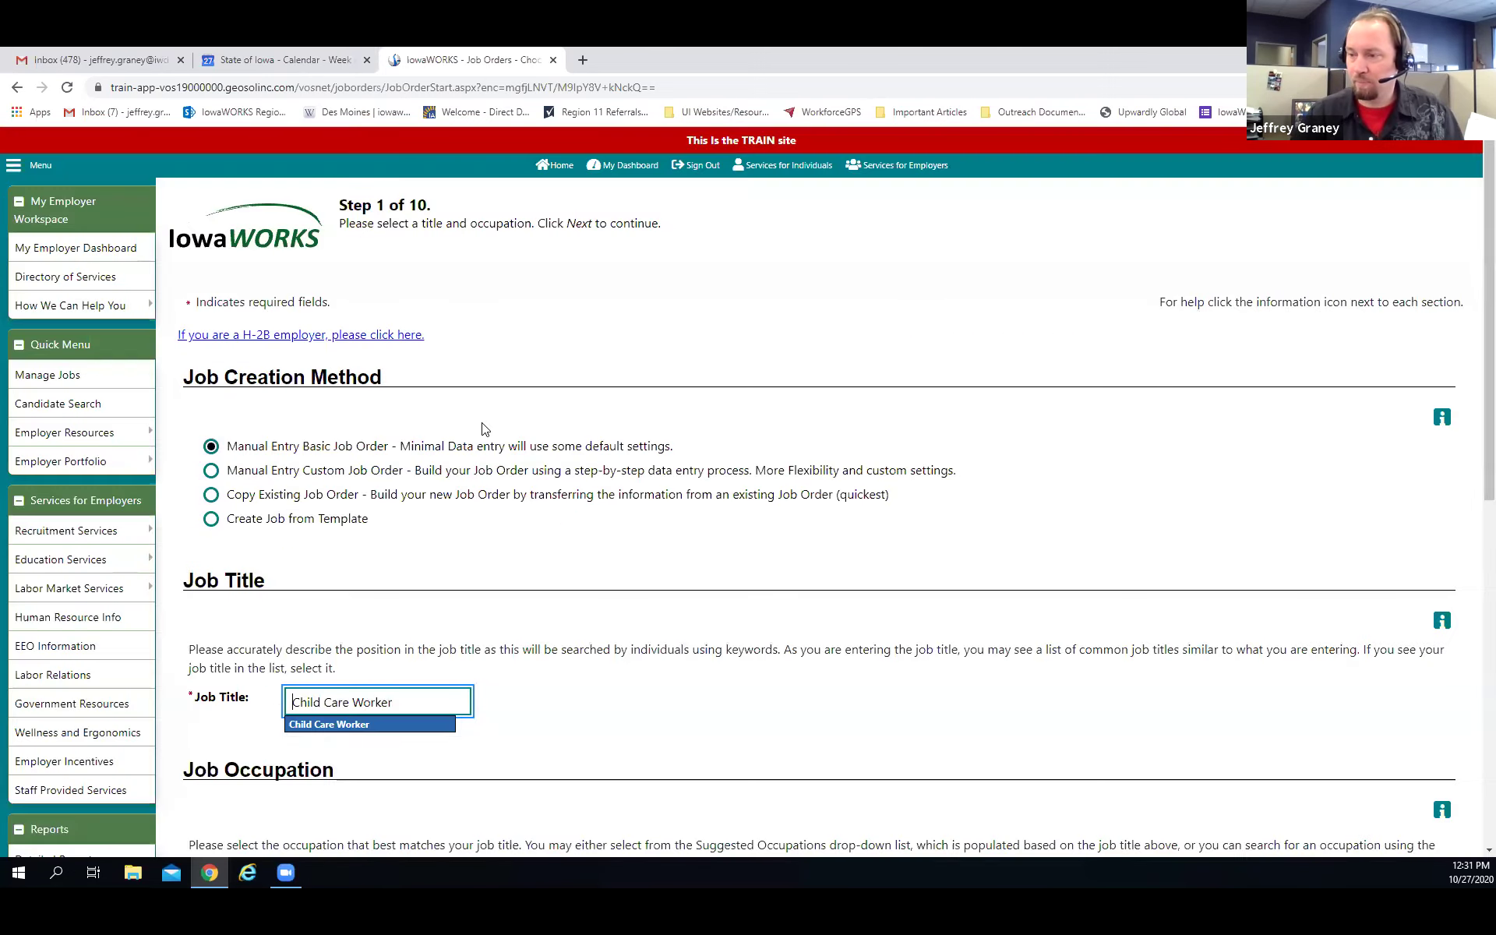
pyautogui.scroll(-5, 535, 414)
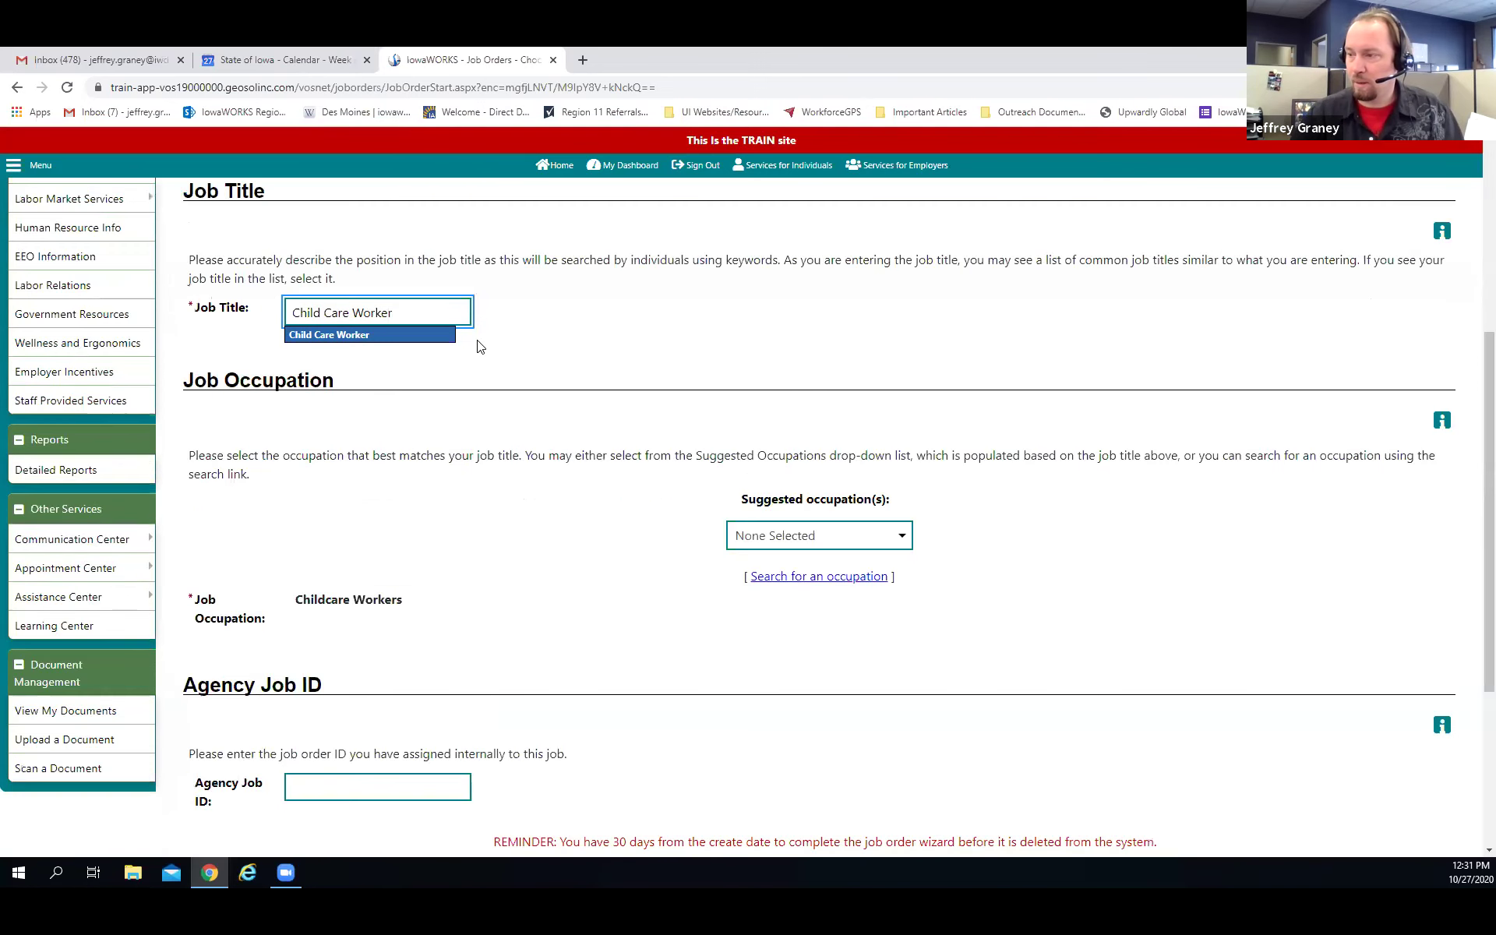
pyautogui.click(783, 535)
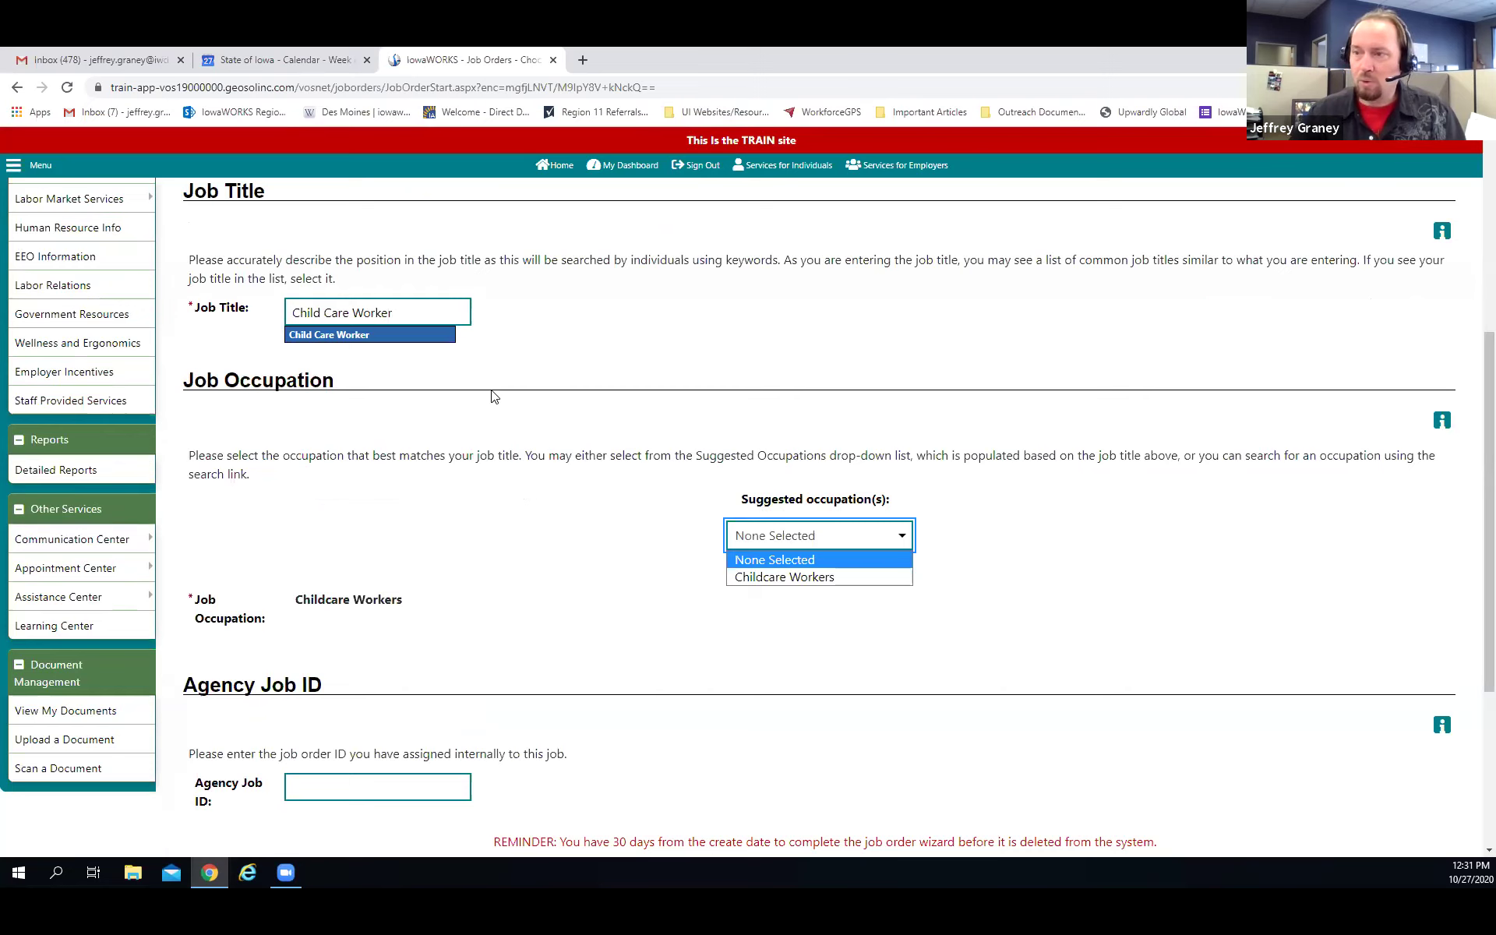
pyautogui.click(797, 578)
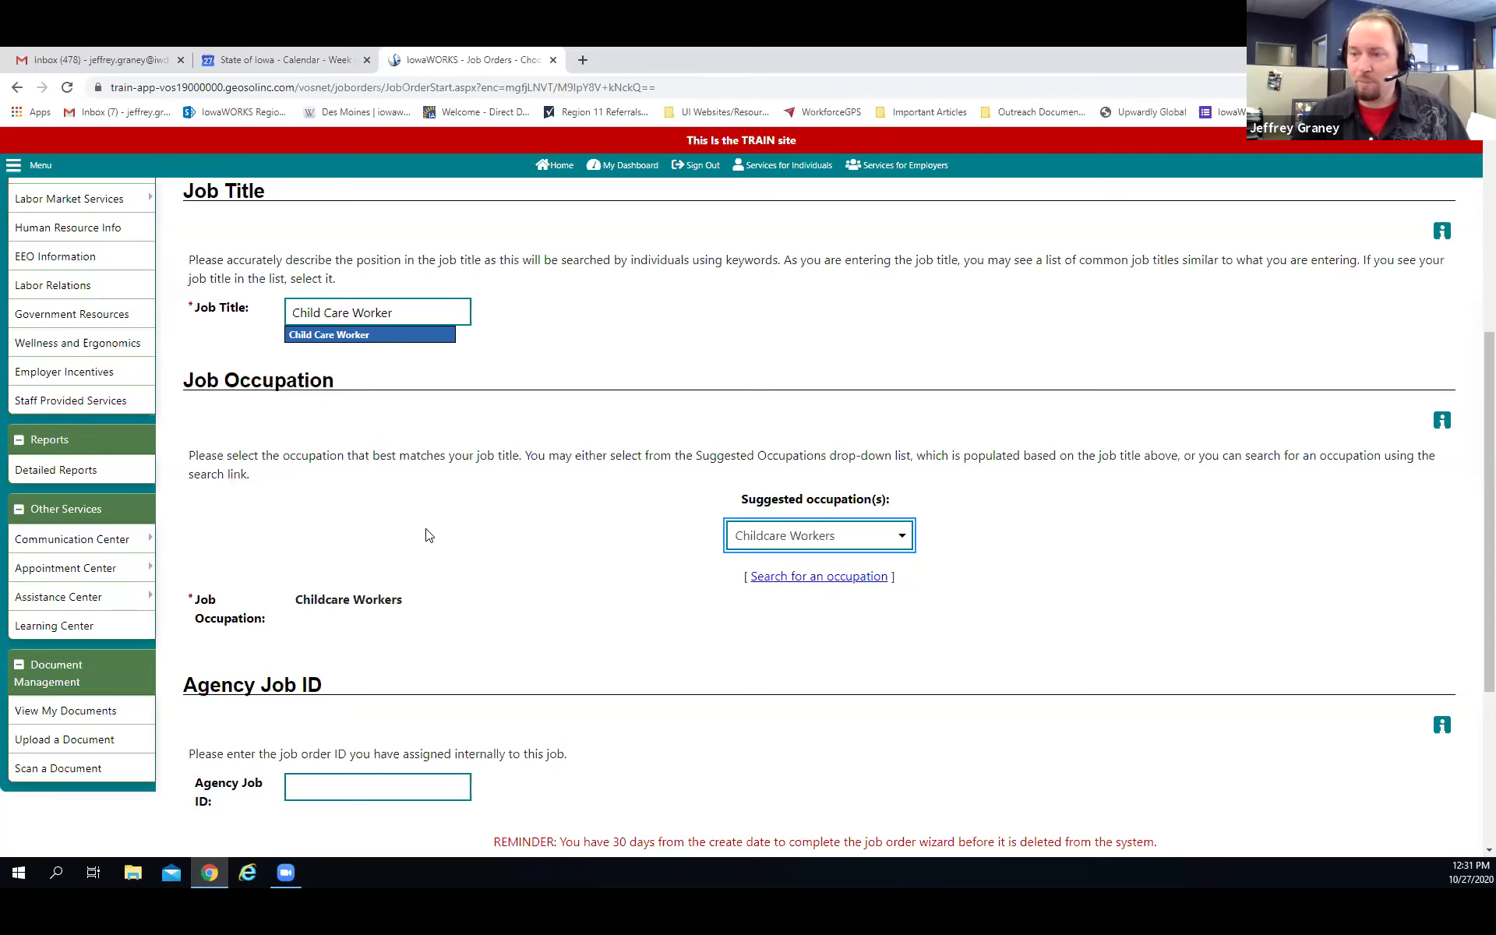
# Leave the Agency Job ID blank and continue to the job order details form
pyautogui.scroll(-3, 466, 529)
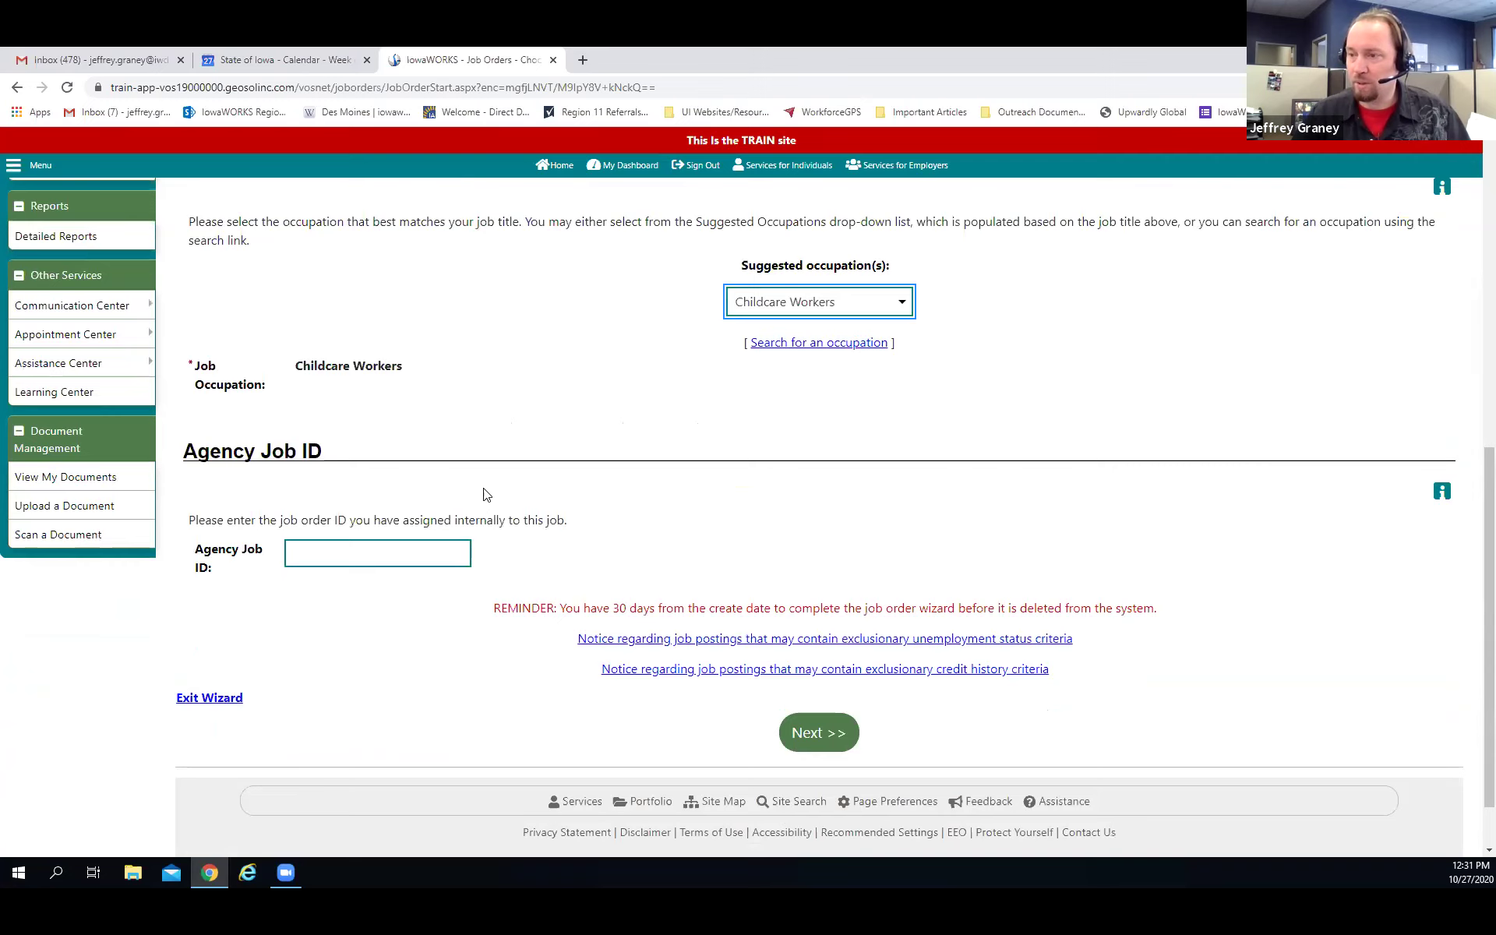
pyautogui.scroll(-1, 385, 517)
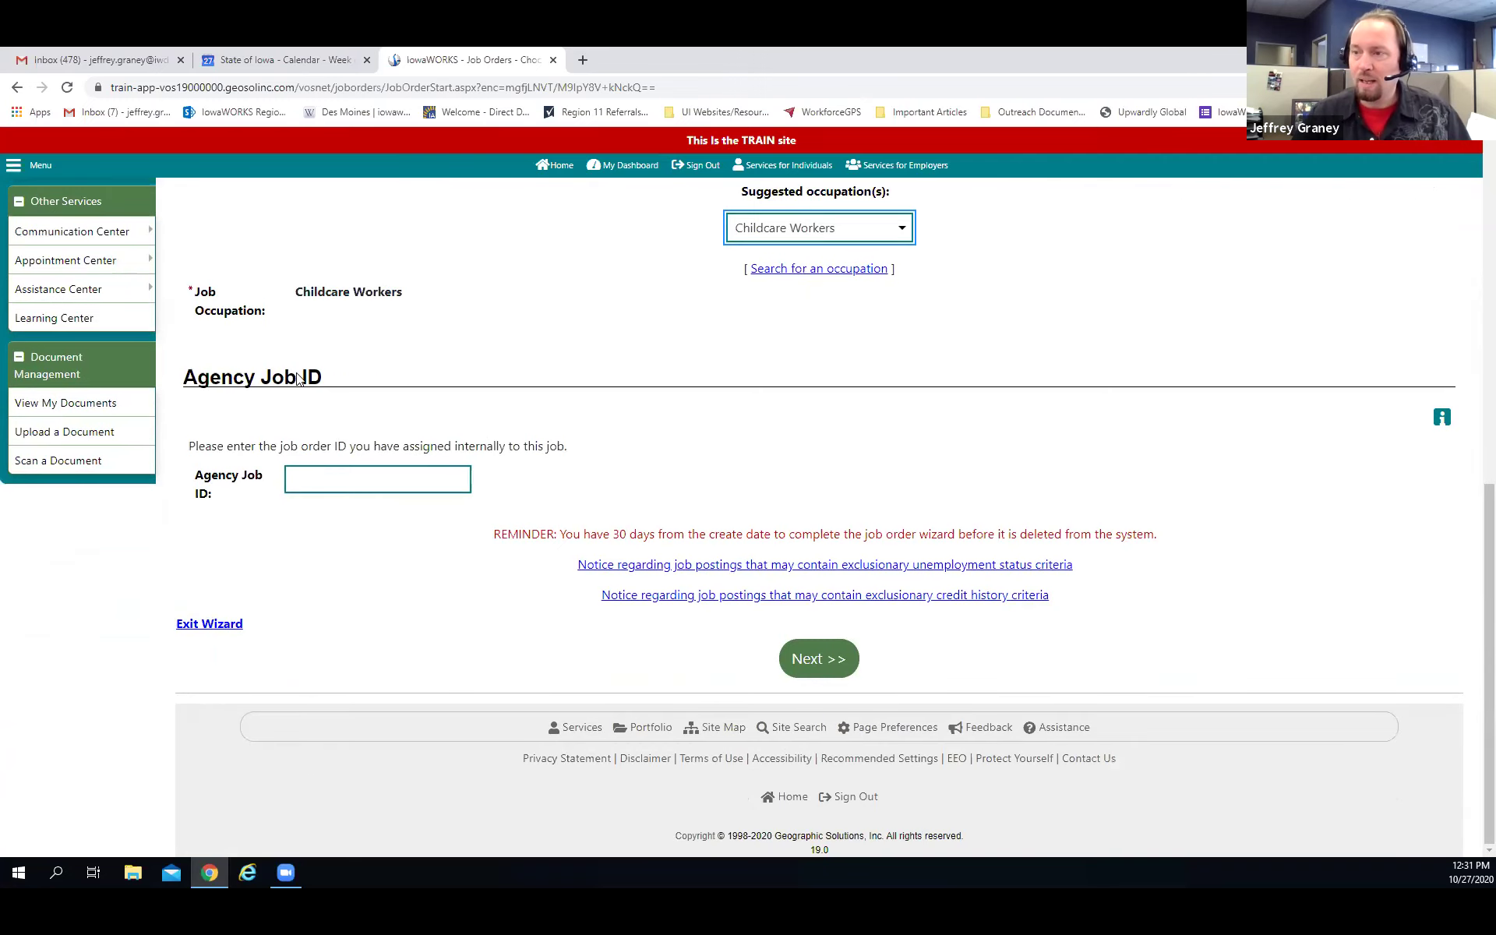
pyautogui.click(297, 480)
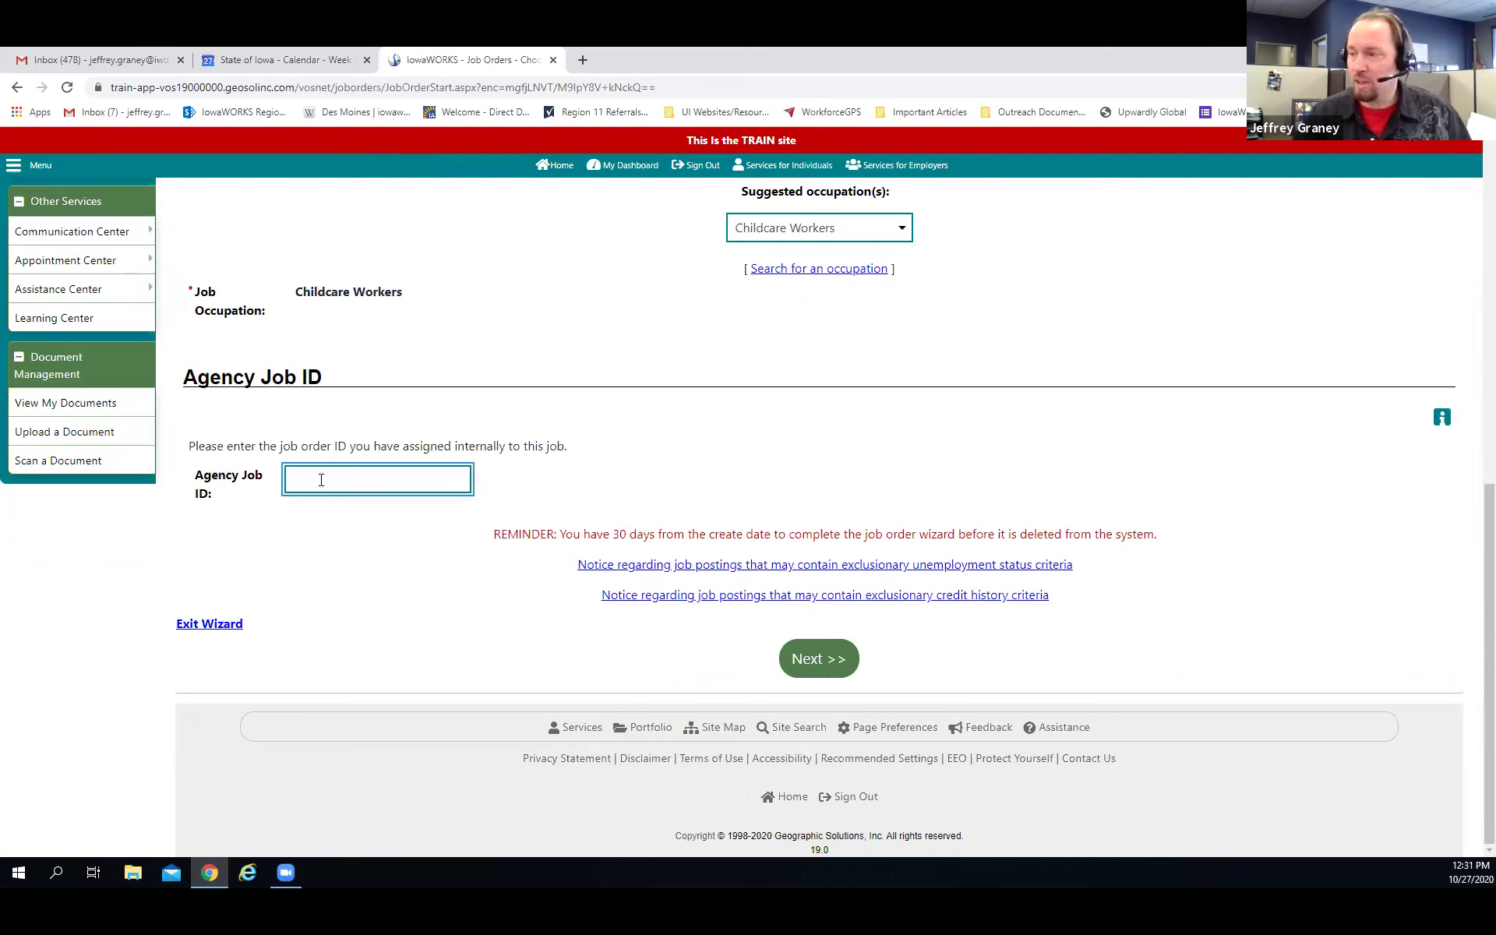
pyautogui.click(817, 657)
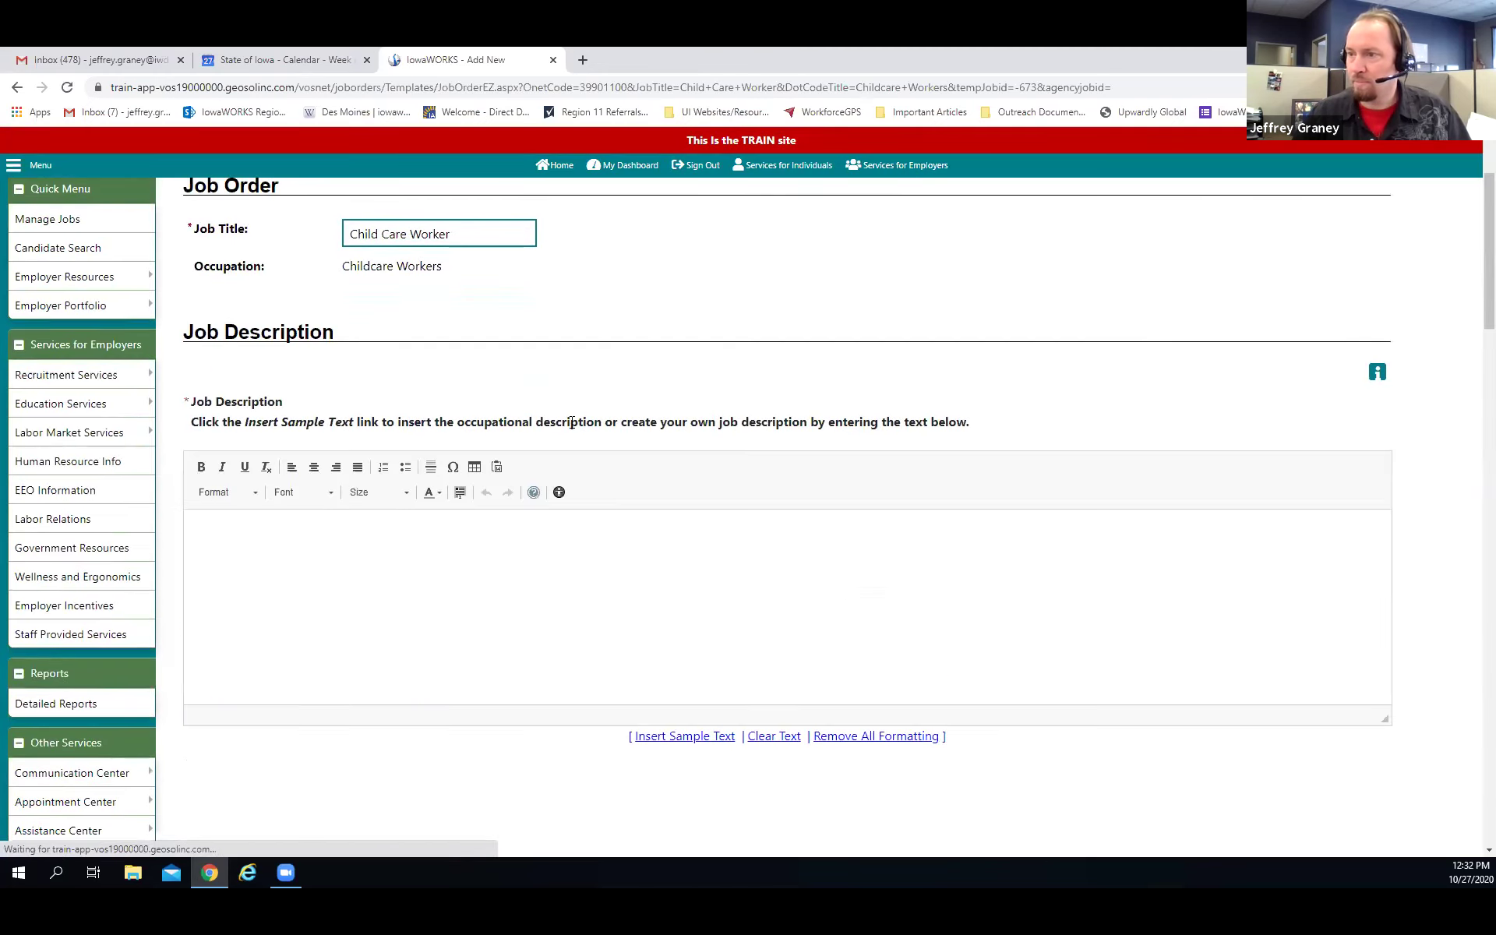
# Enter "Care for the little ones." as the job description
pyautogui.click(288, 673)
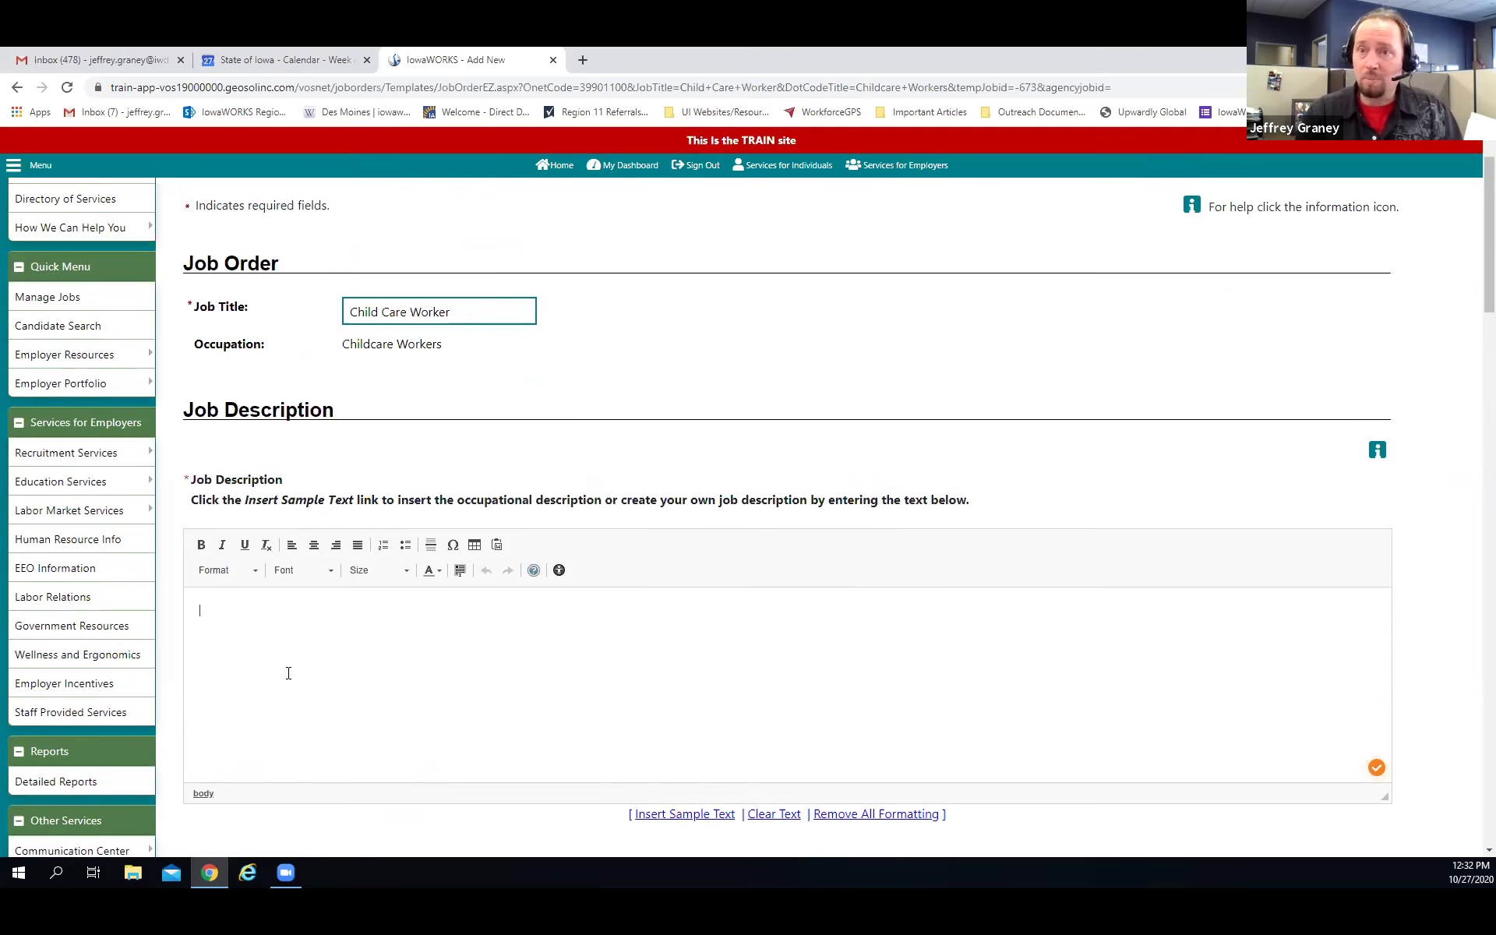
pyautogui.write('Char')
pyautogui.write(' for the ')
pyautogui.write('little ones.')
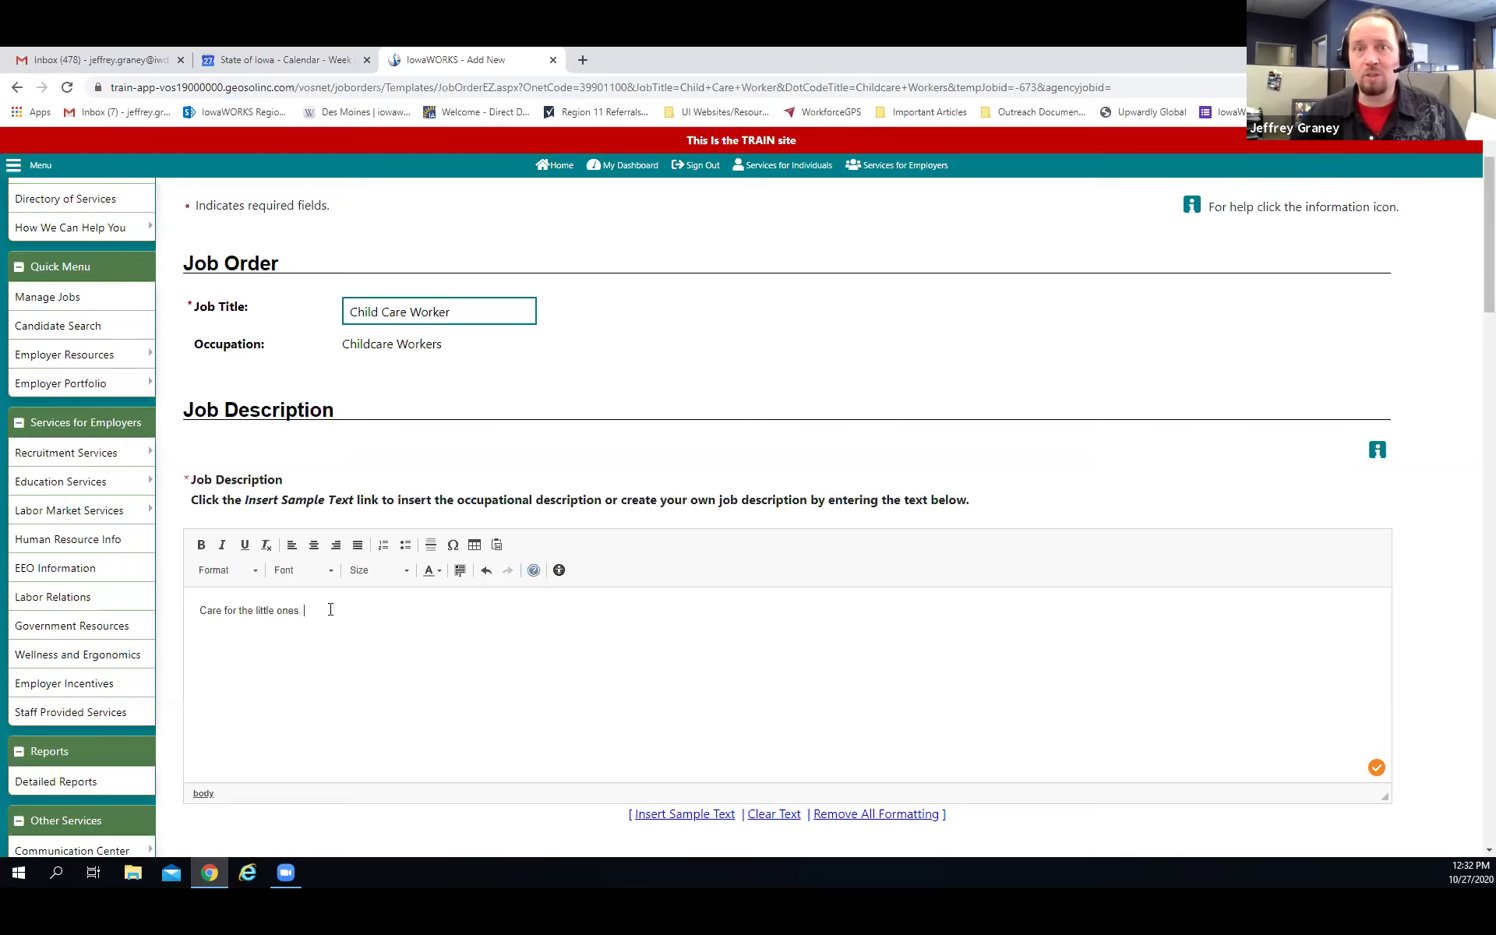
# Examine the Compensation and Hours section and its required-field markers, especially the one for the salary basis
pyautogui.scroll(-2, 330, 609)
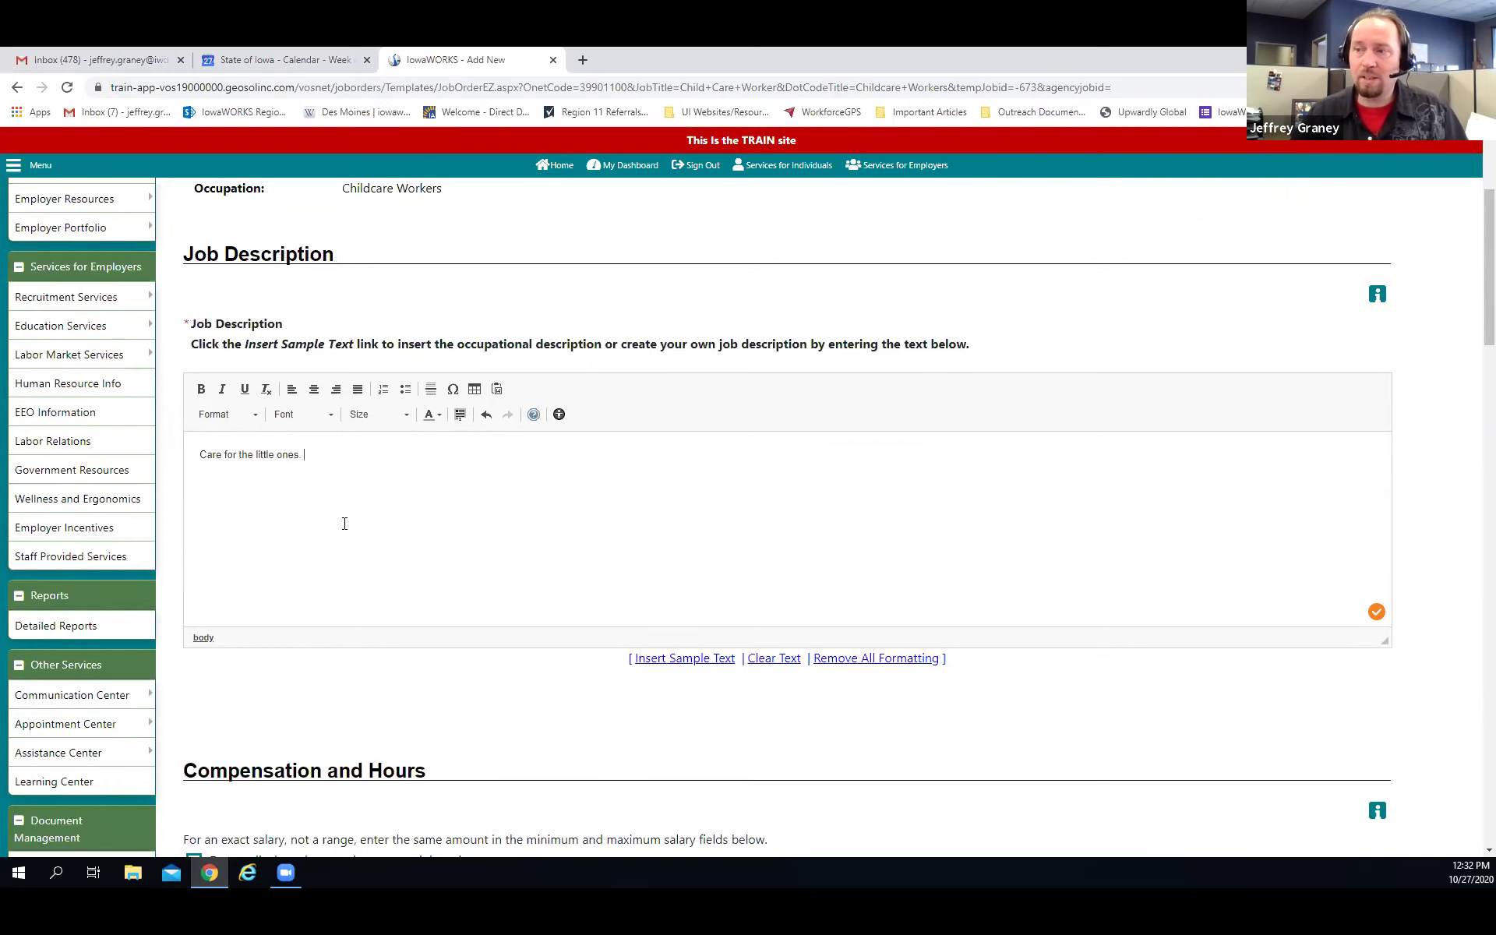
pyautogui.scroll(-1, 341, 522)
pyautogui.scroll(1, 340, 520)
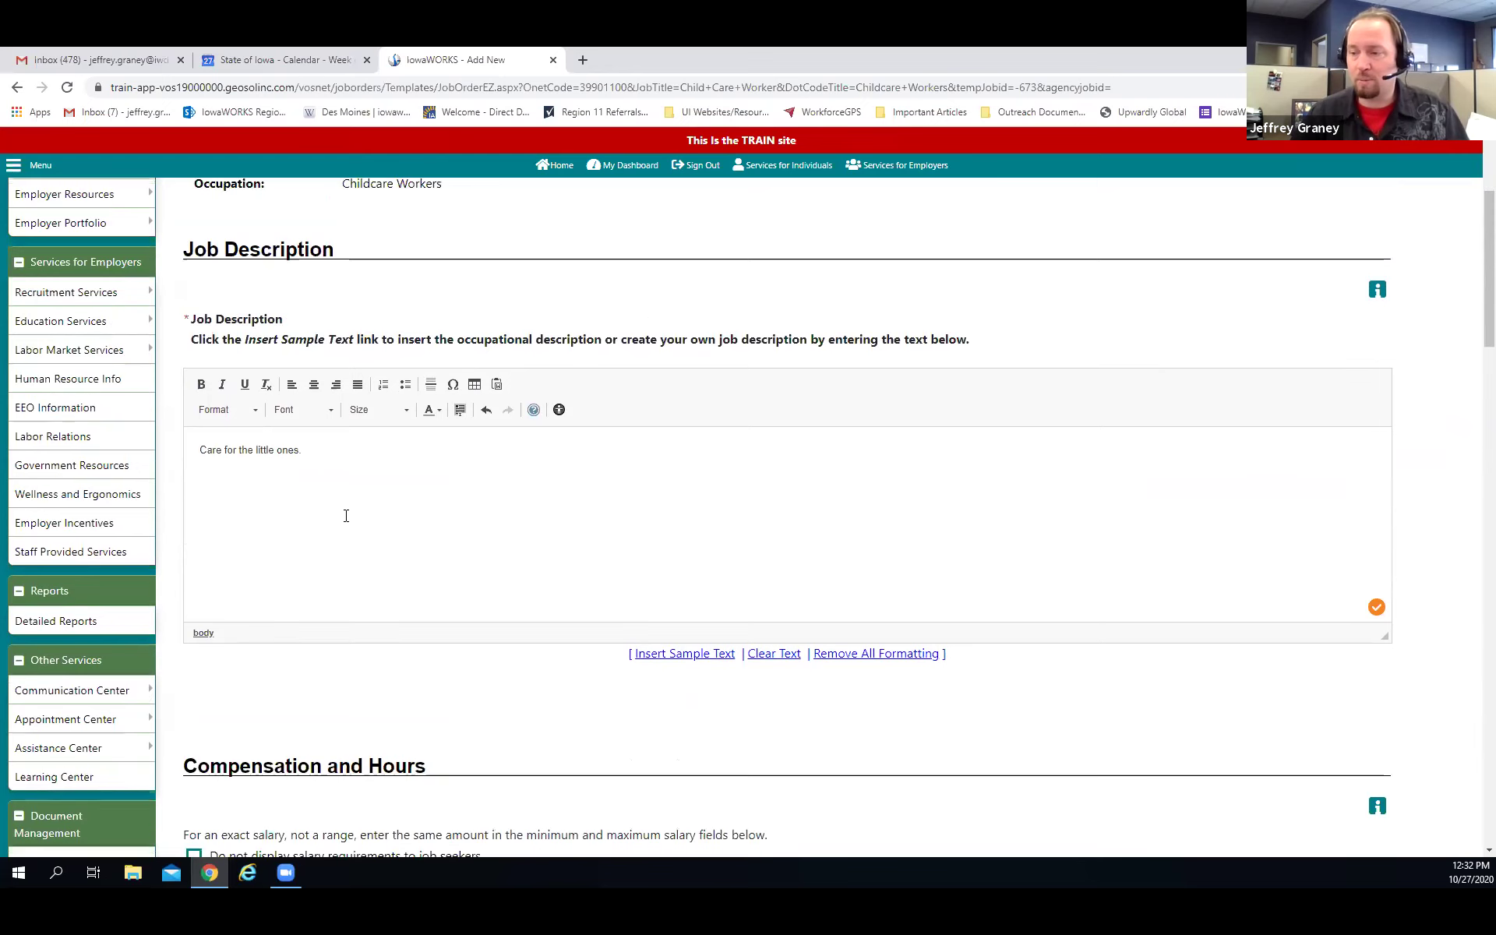
pyautogui.scroll(-3, 344, 518)
pyautogui.scroll(-5, 391, 519)
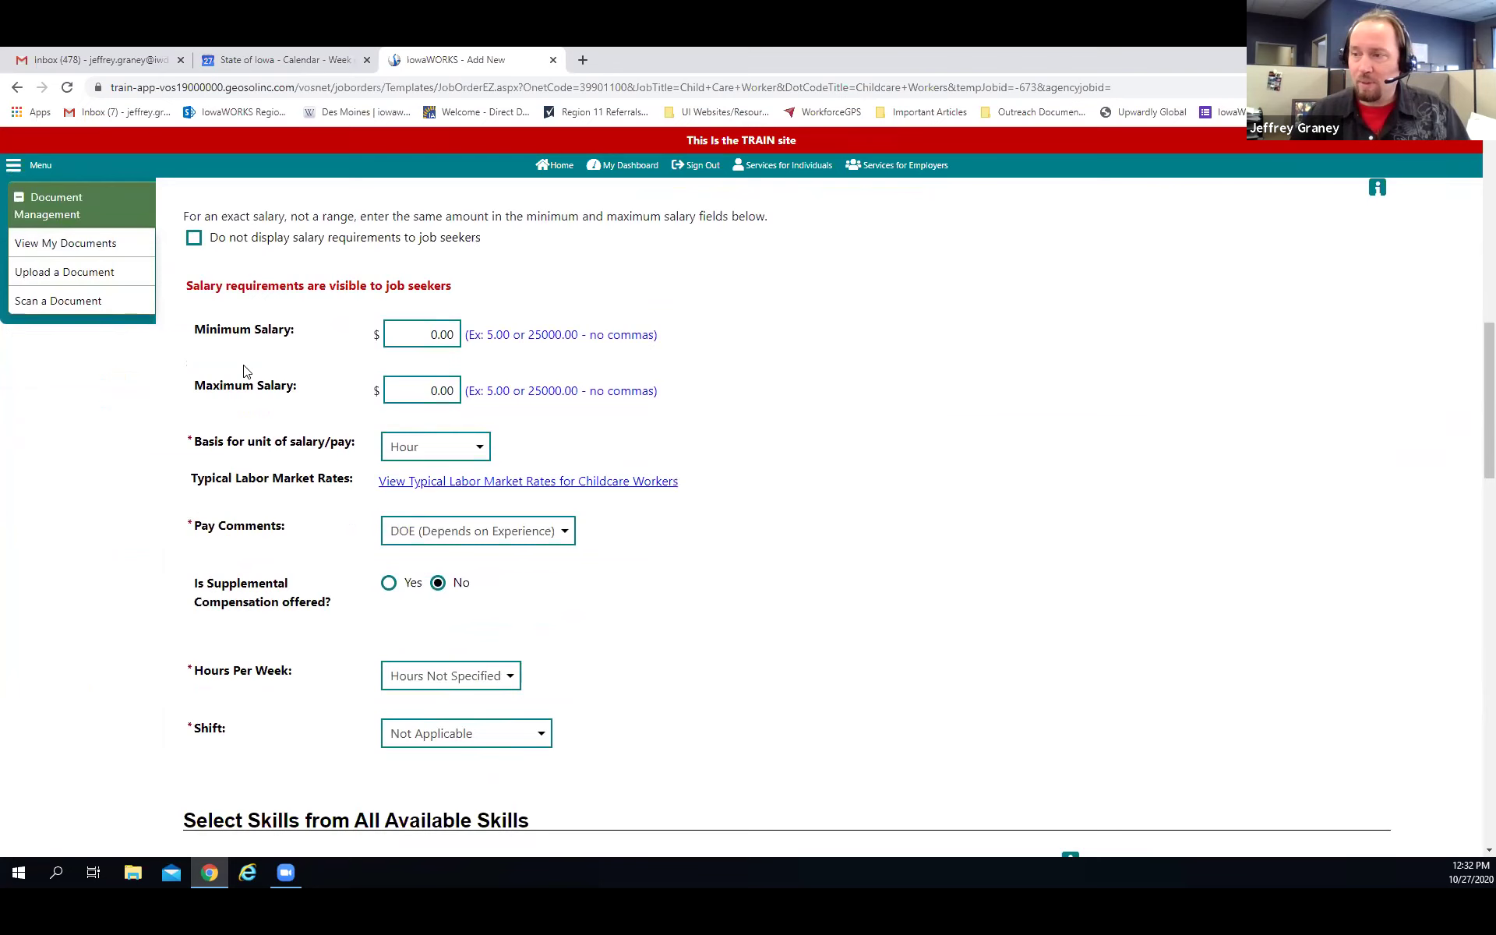
pyautogui.scroll(-1, 265, 385)
pyautogui.scroll(1, 433, 460)
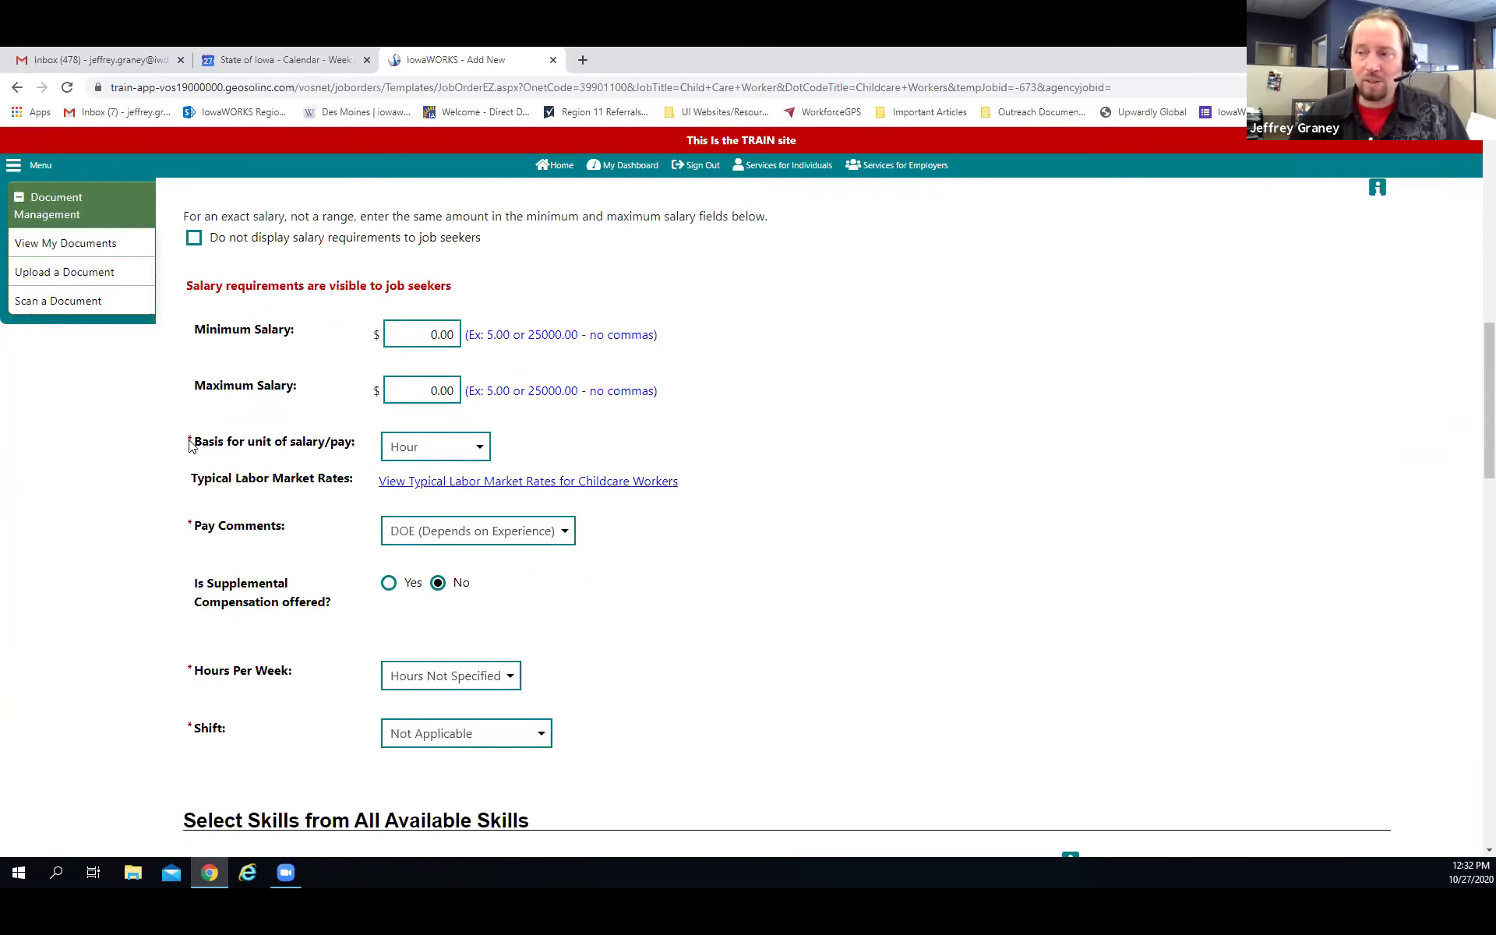
pyautogui.moveTo(178, 430); pyautogui.dragTo(193, 447)
pyautogui.click(219, 446)
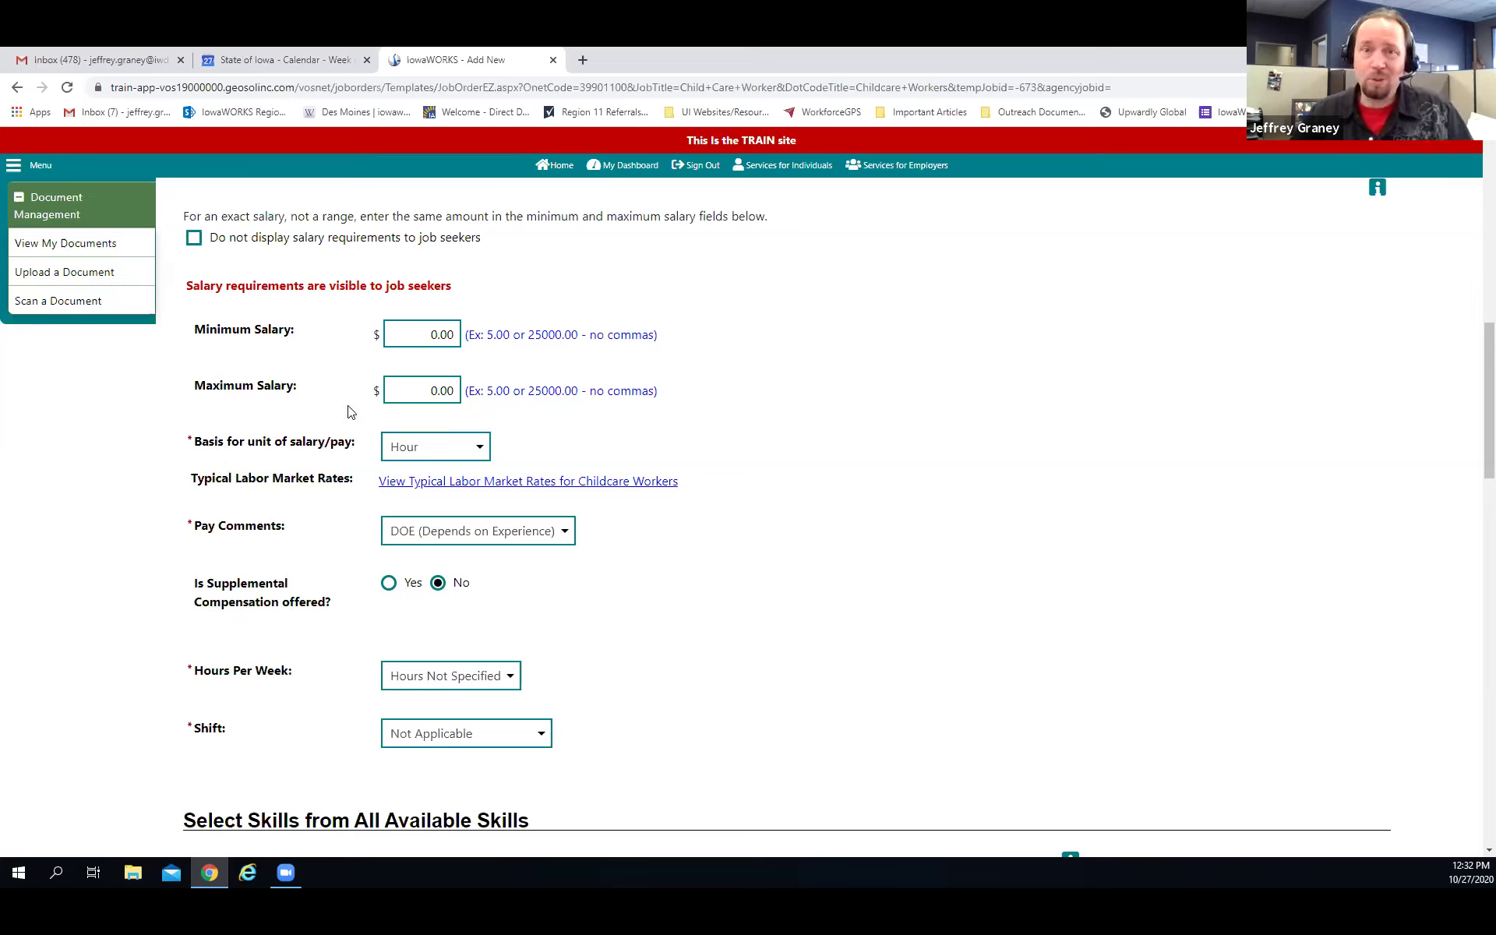
# Try 9 as the maximum salary, and set the minimum salary to 9.00 instead
pyautogui.click(433, 396)
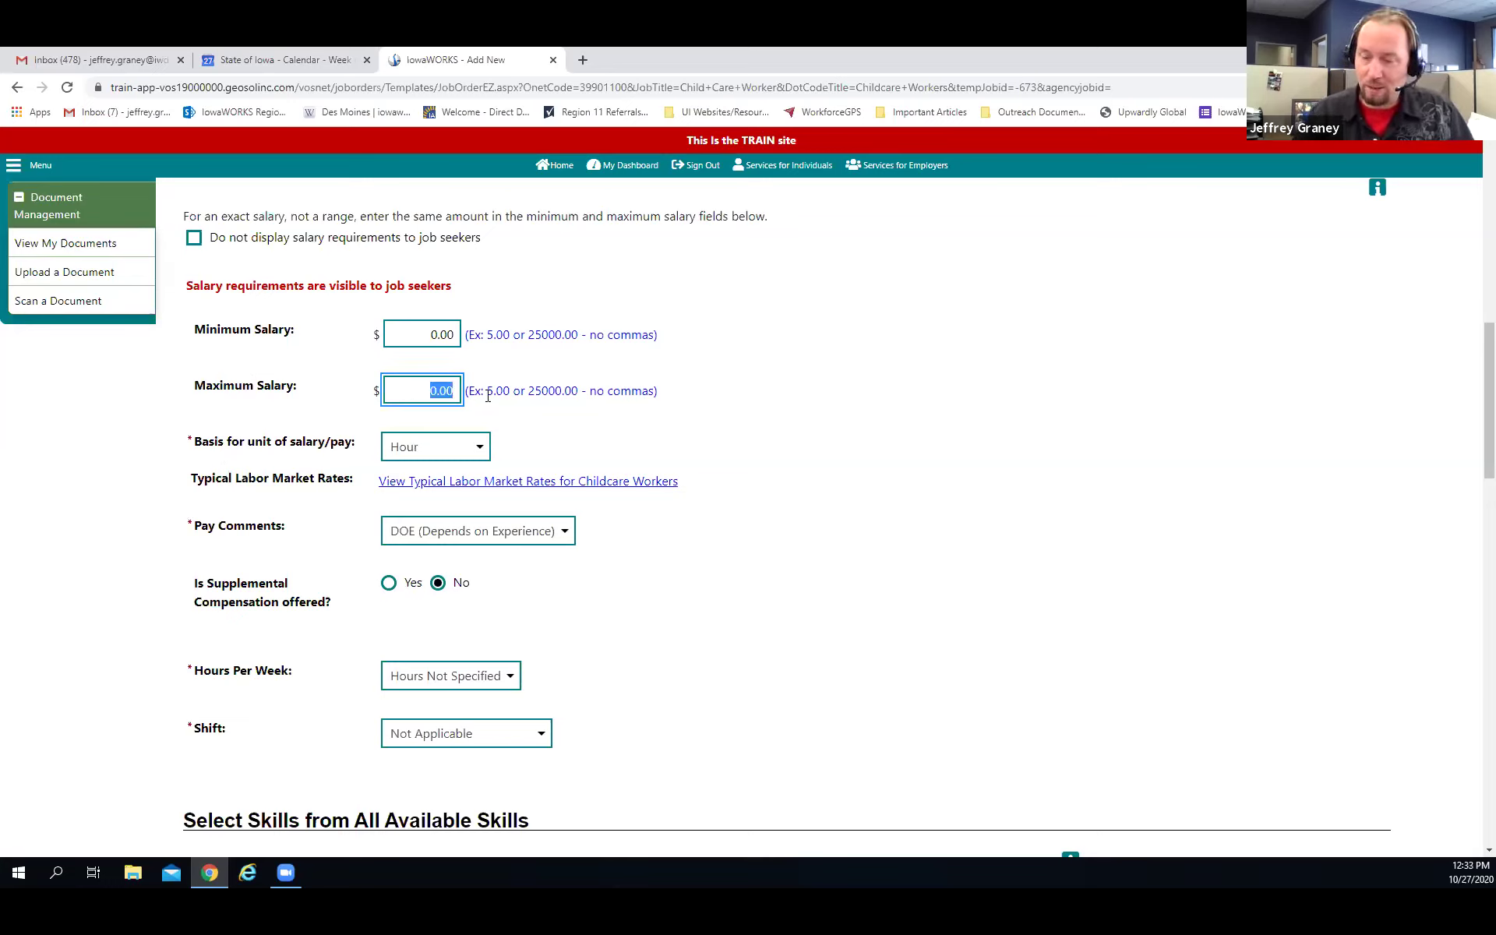
pyautogui.write('9')
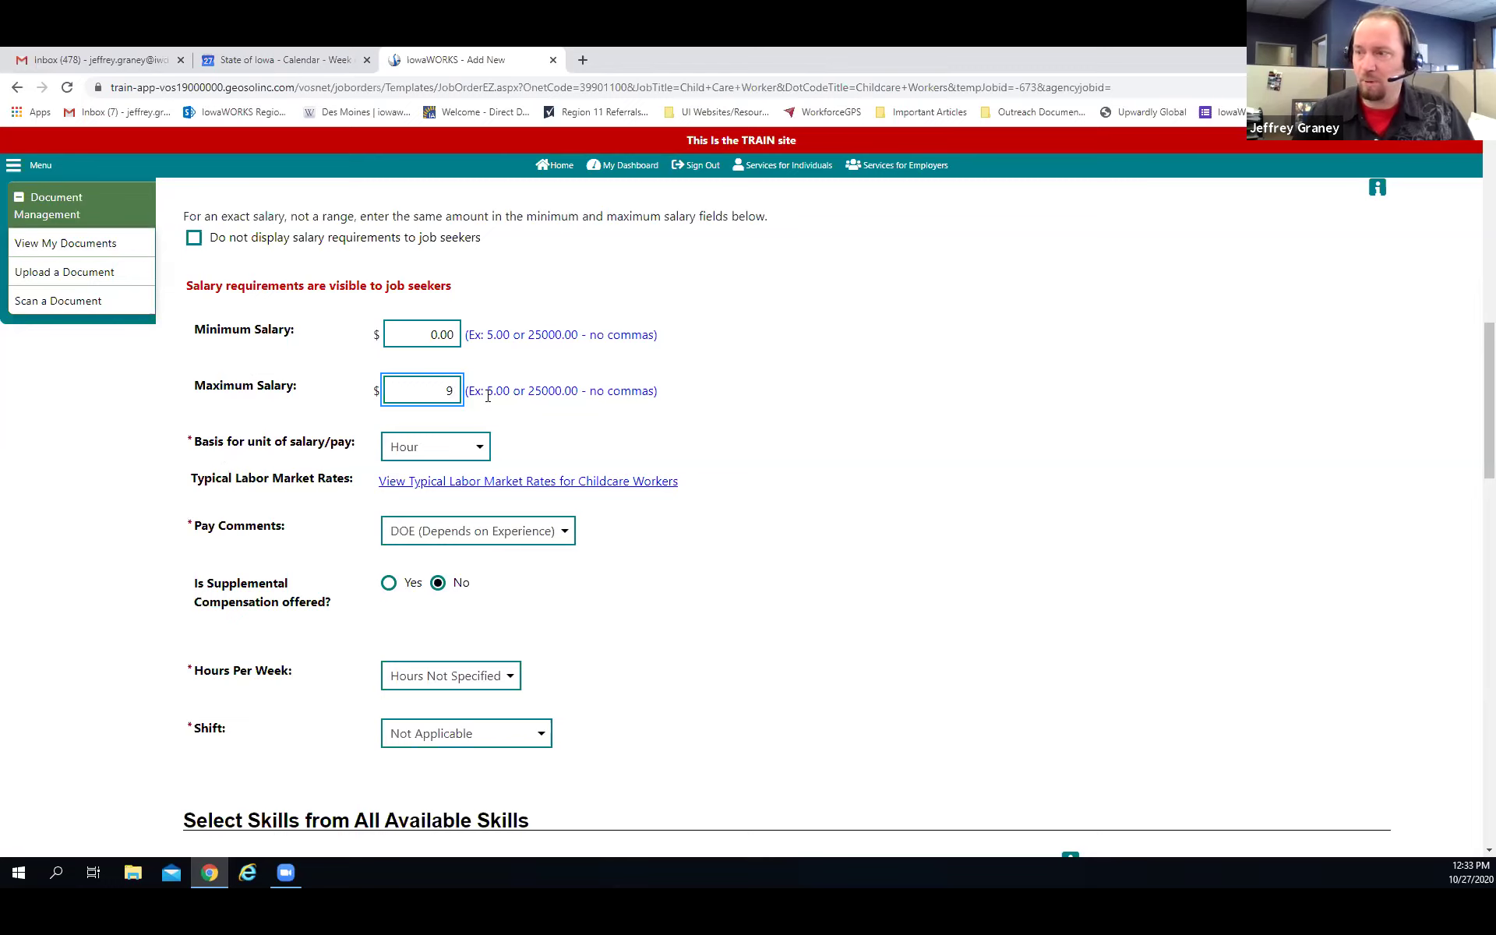
pyautogui.click(457, 337)
pyautogui.write('9.00')
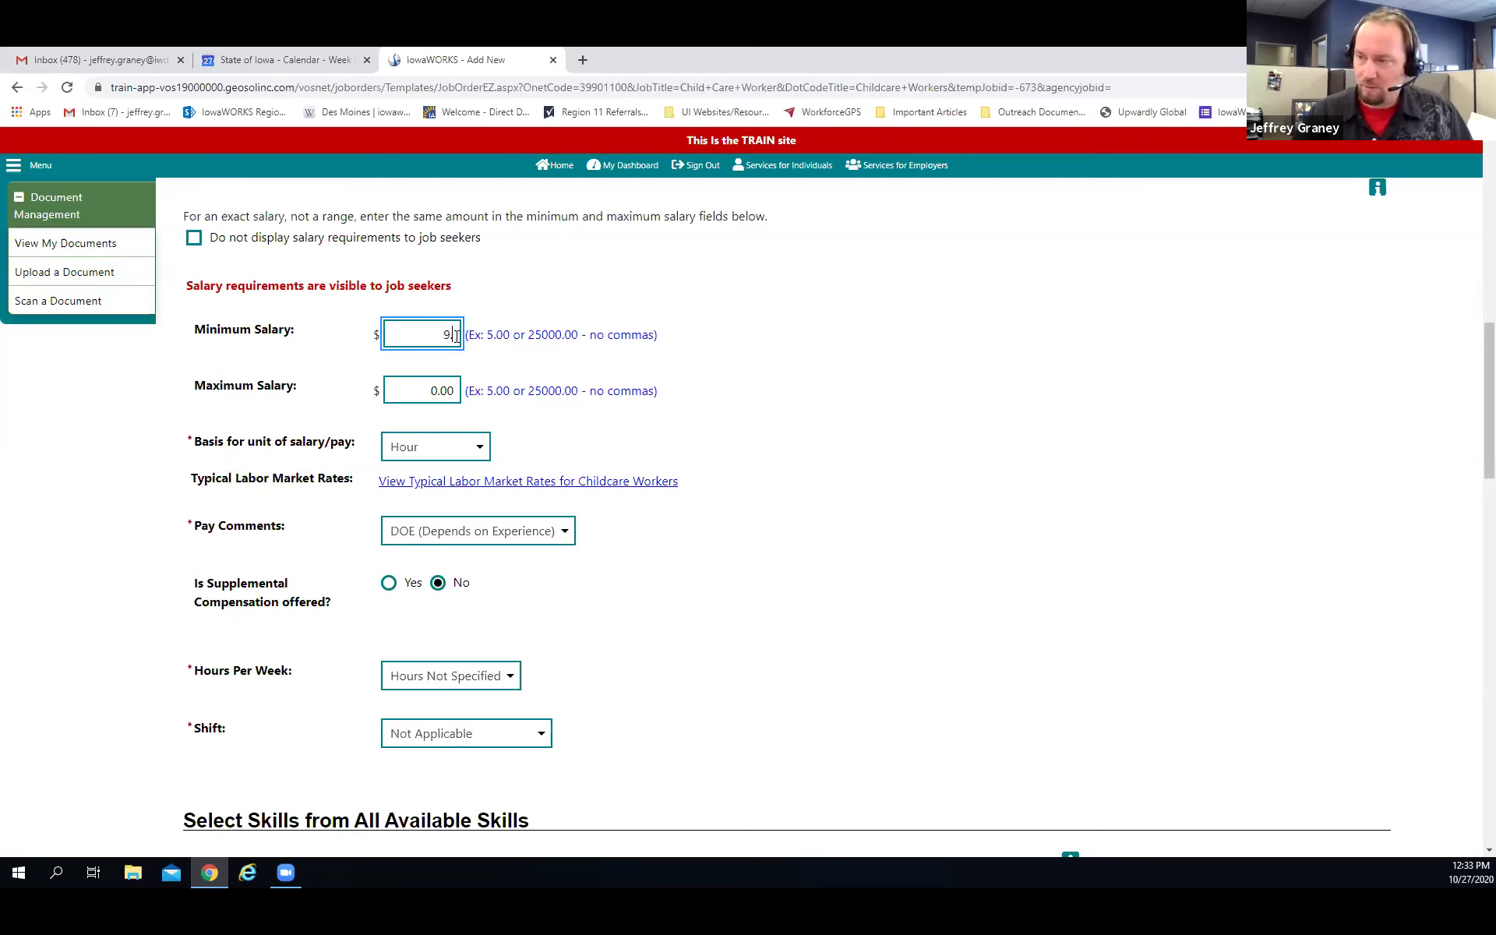
# Review the options for salary basis and pay comments, keeping Hour and DOE (Depends on Experience)
pyautogui.click(427, 450)
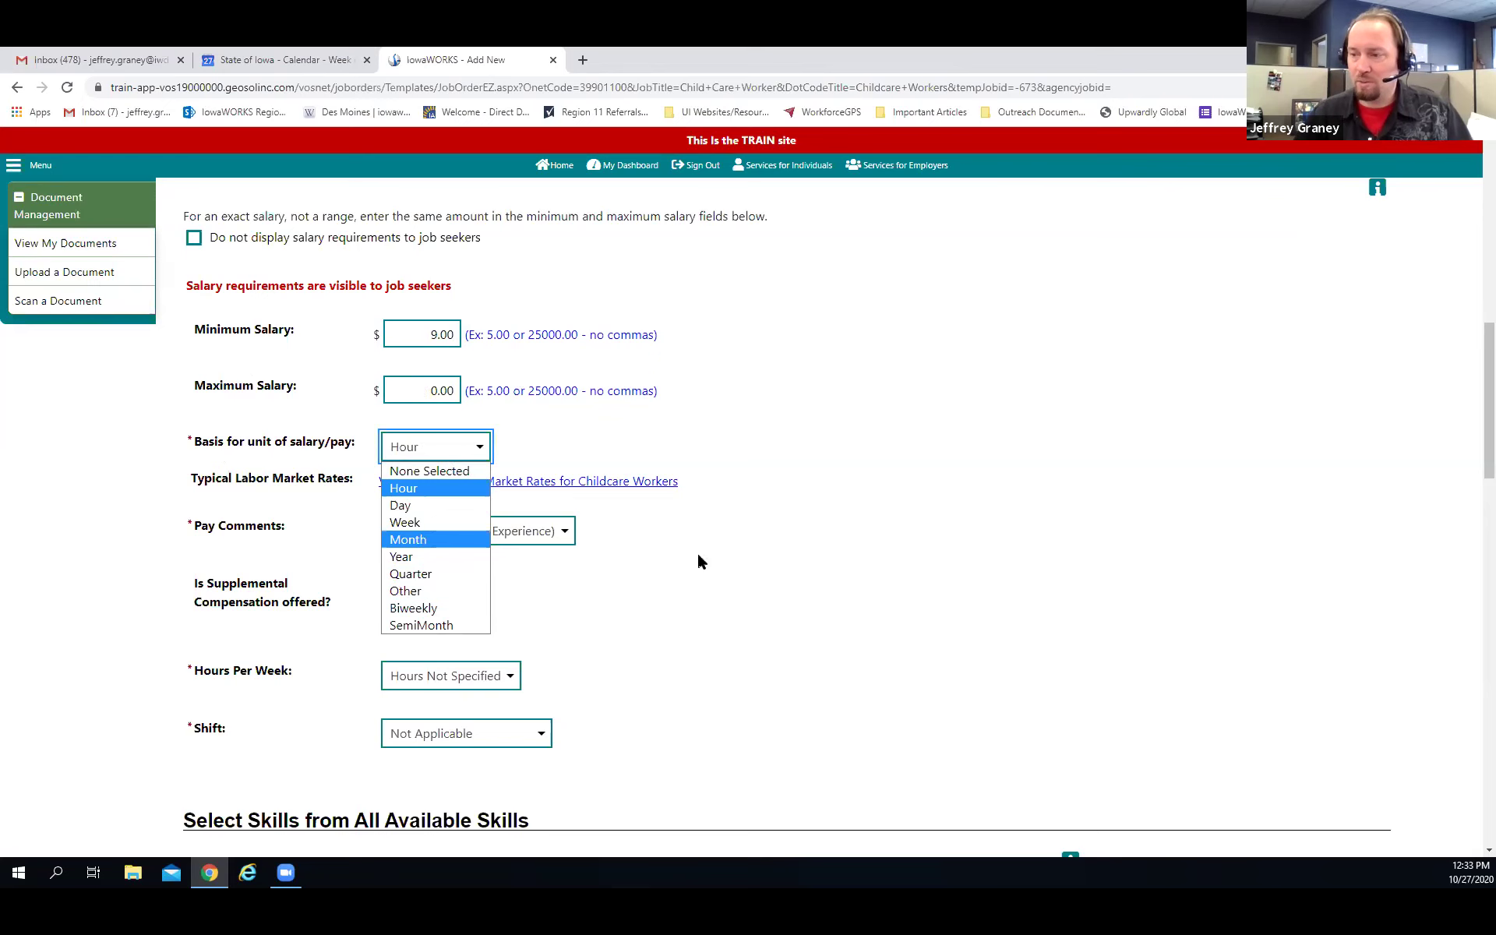
pyautogui.click(631, 539)
pyautogui.scroll(-2, 507, 461)
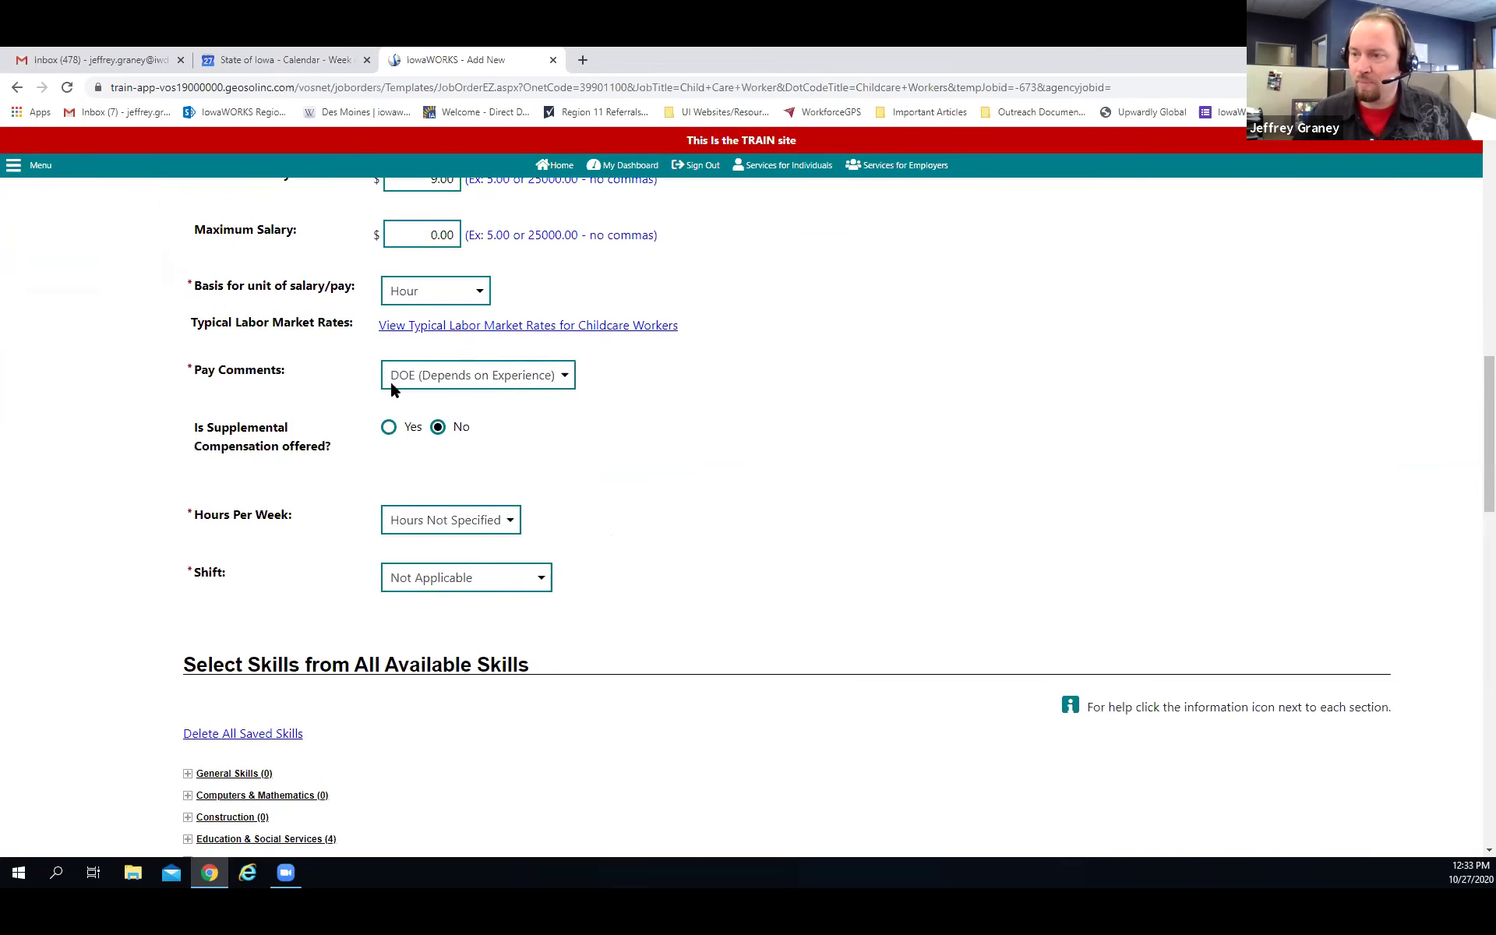
pyautogui.click(466, 383)
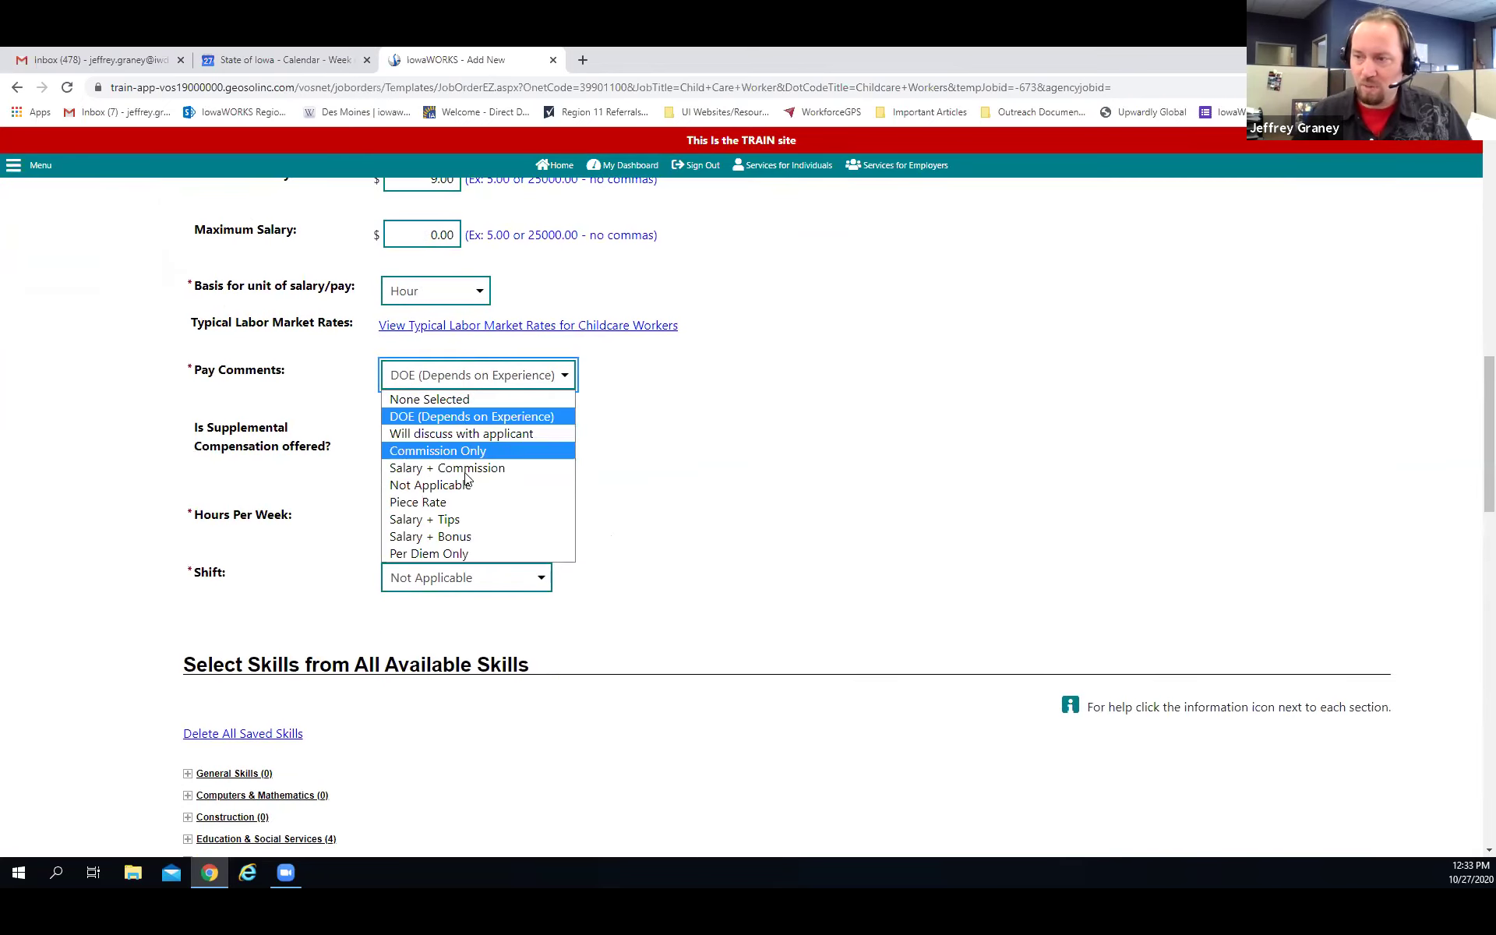
pyautogui.click(706, 381)
# Set the hours per week to Hours Vary and the shift to Day
pyautogui.scroll(-2, 487, 464)
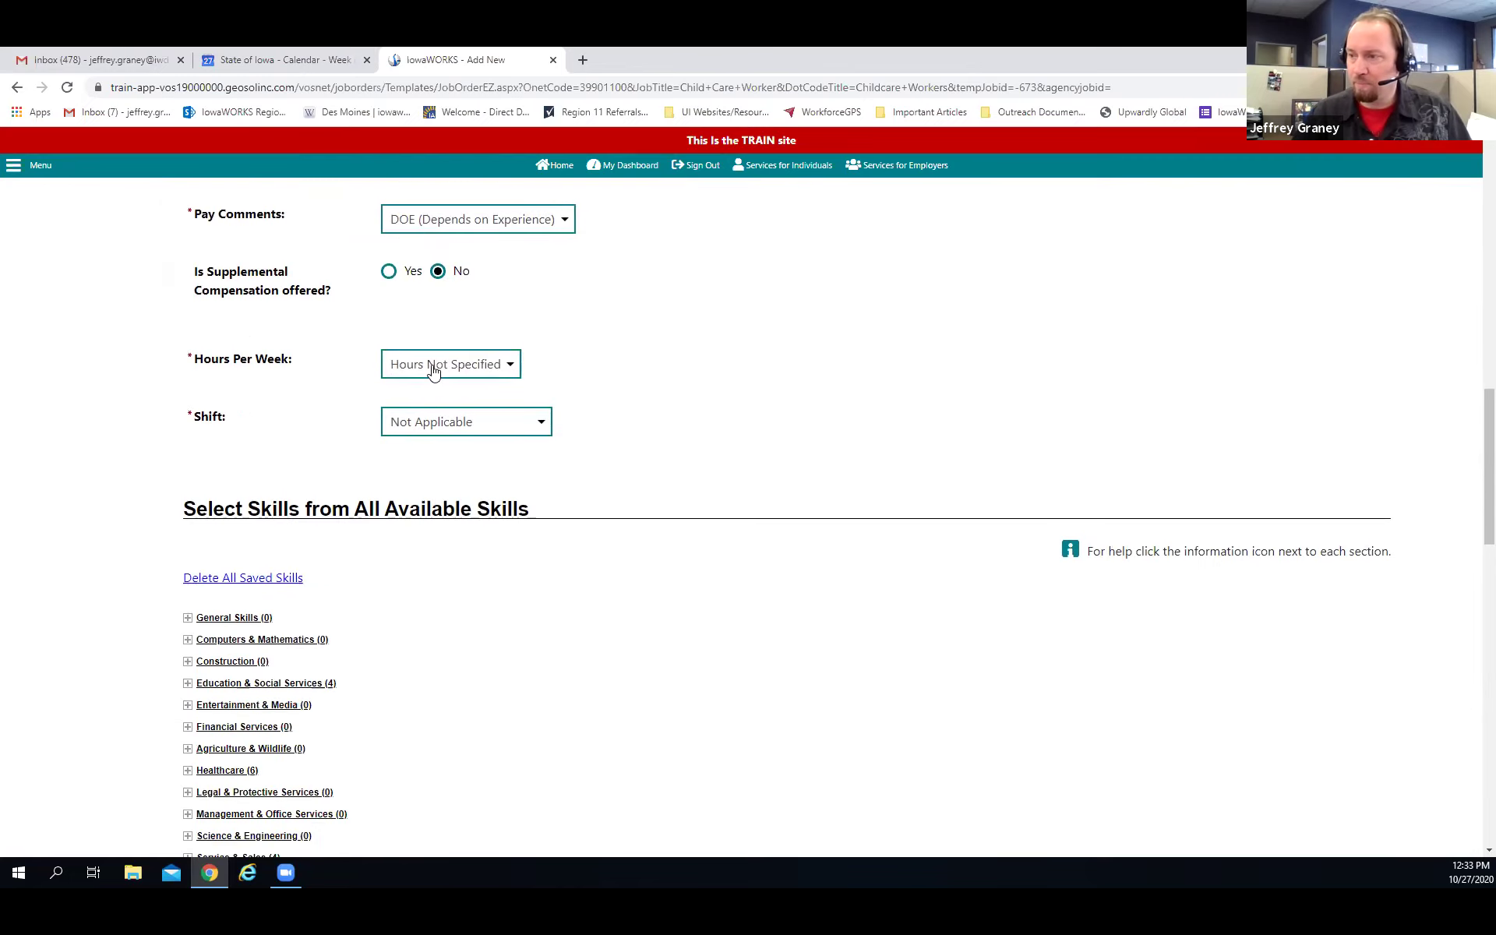
pyautogui.click(430, 366)
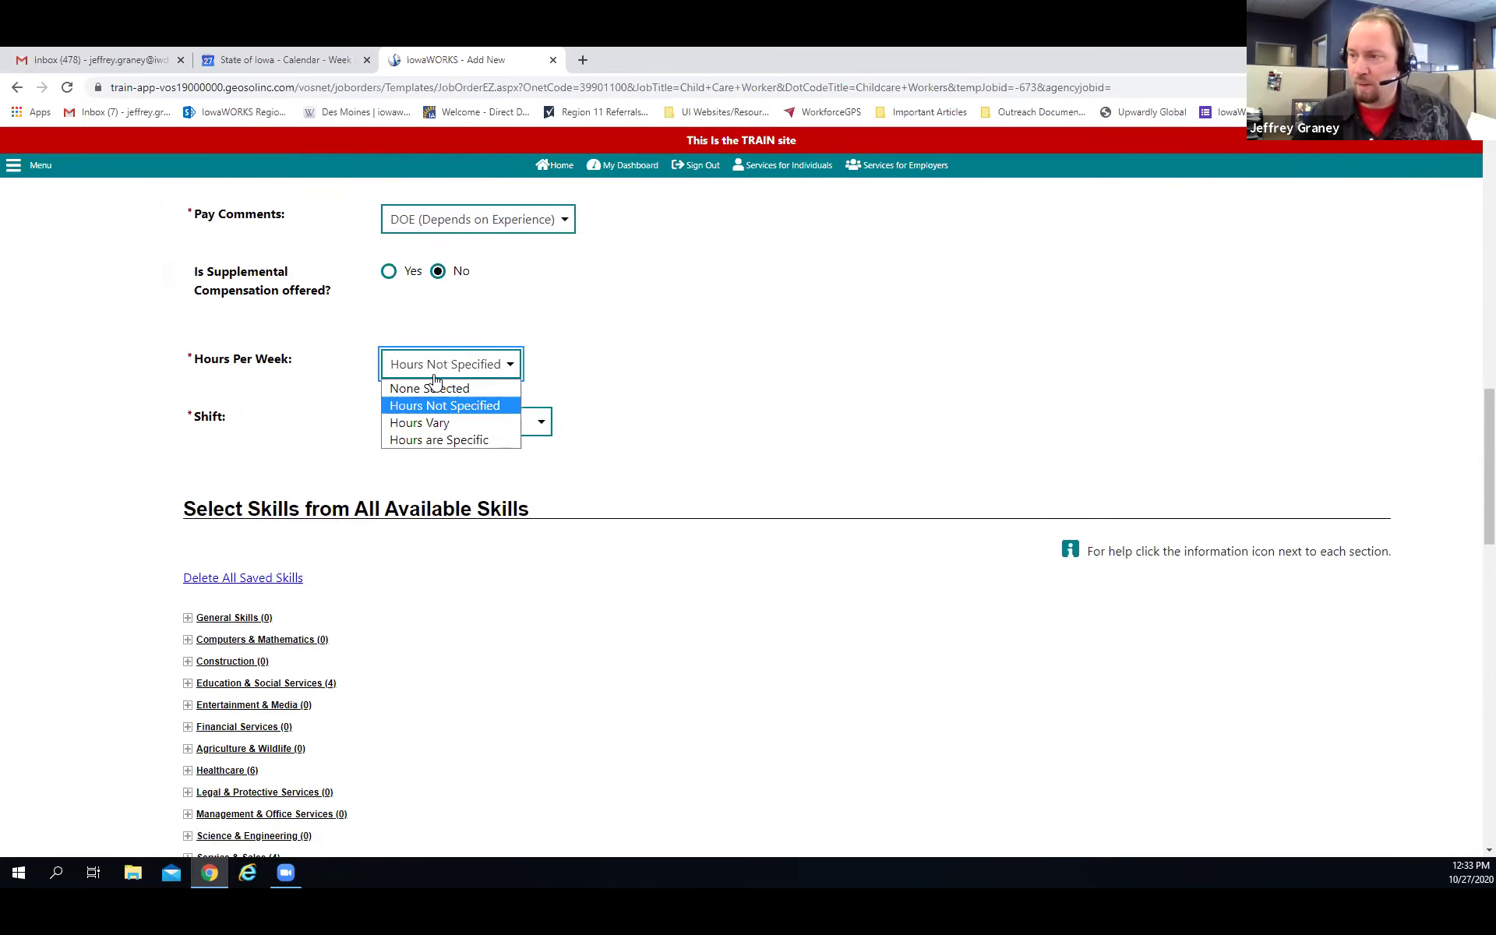
pyautogui.click(421, 422)
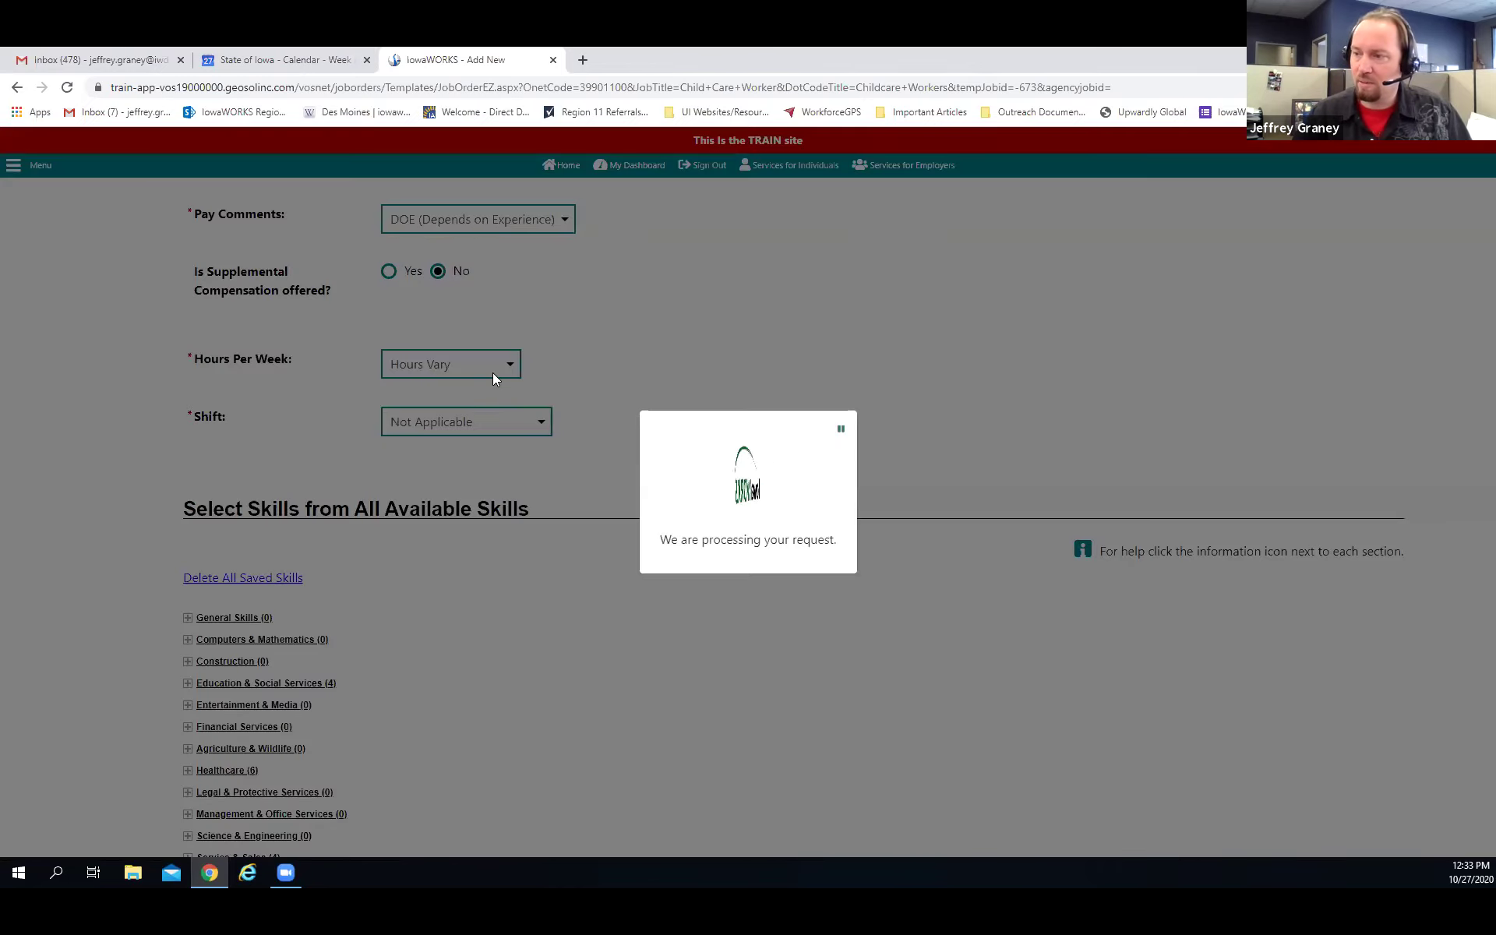
pyautogui.scroll(-2, 538, 382)
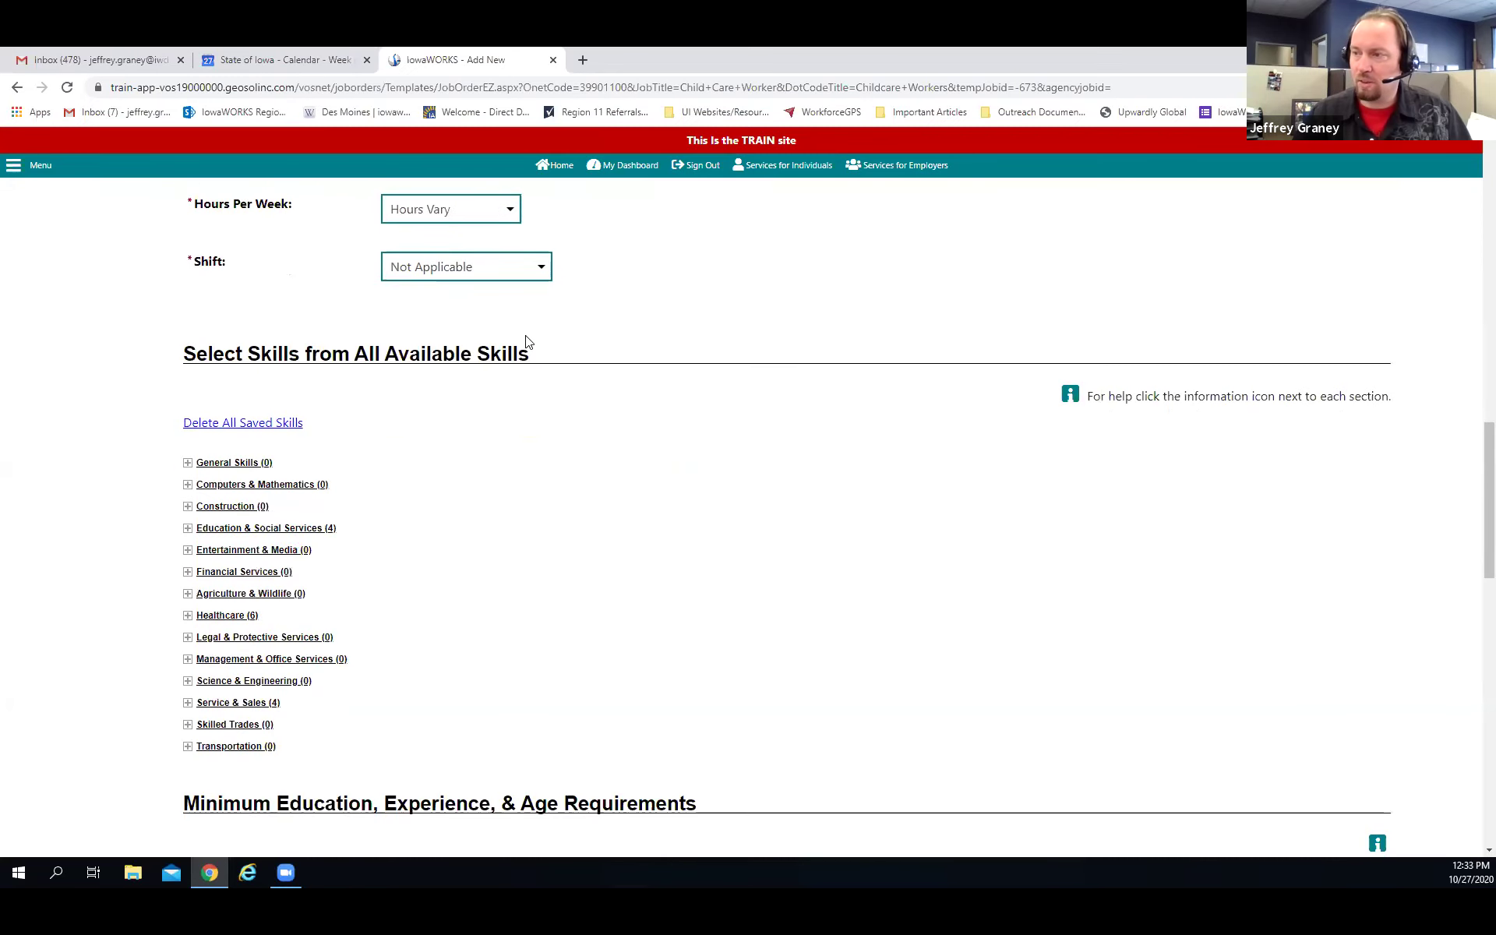
pyautogui.click(462, 272)
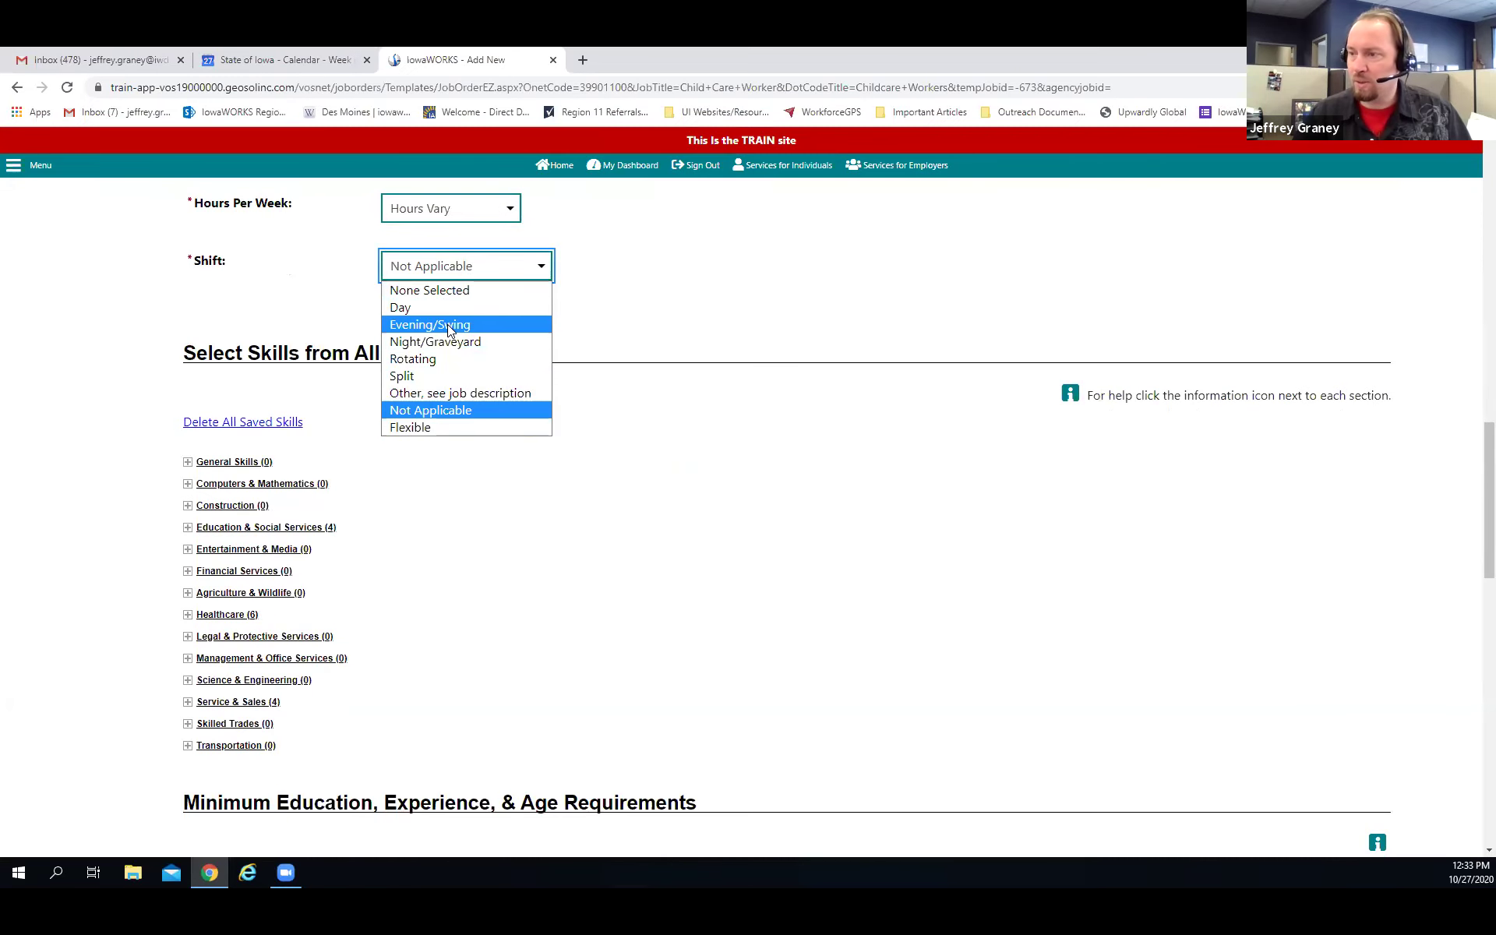
pyautogui.click(449, 308)
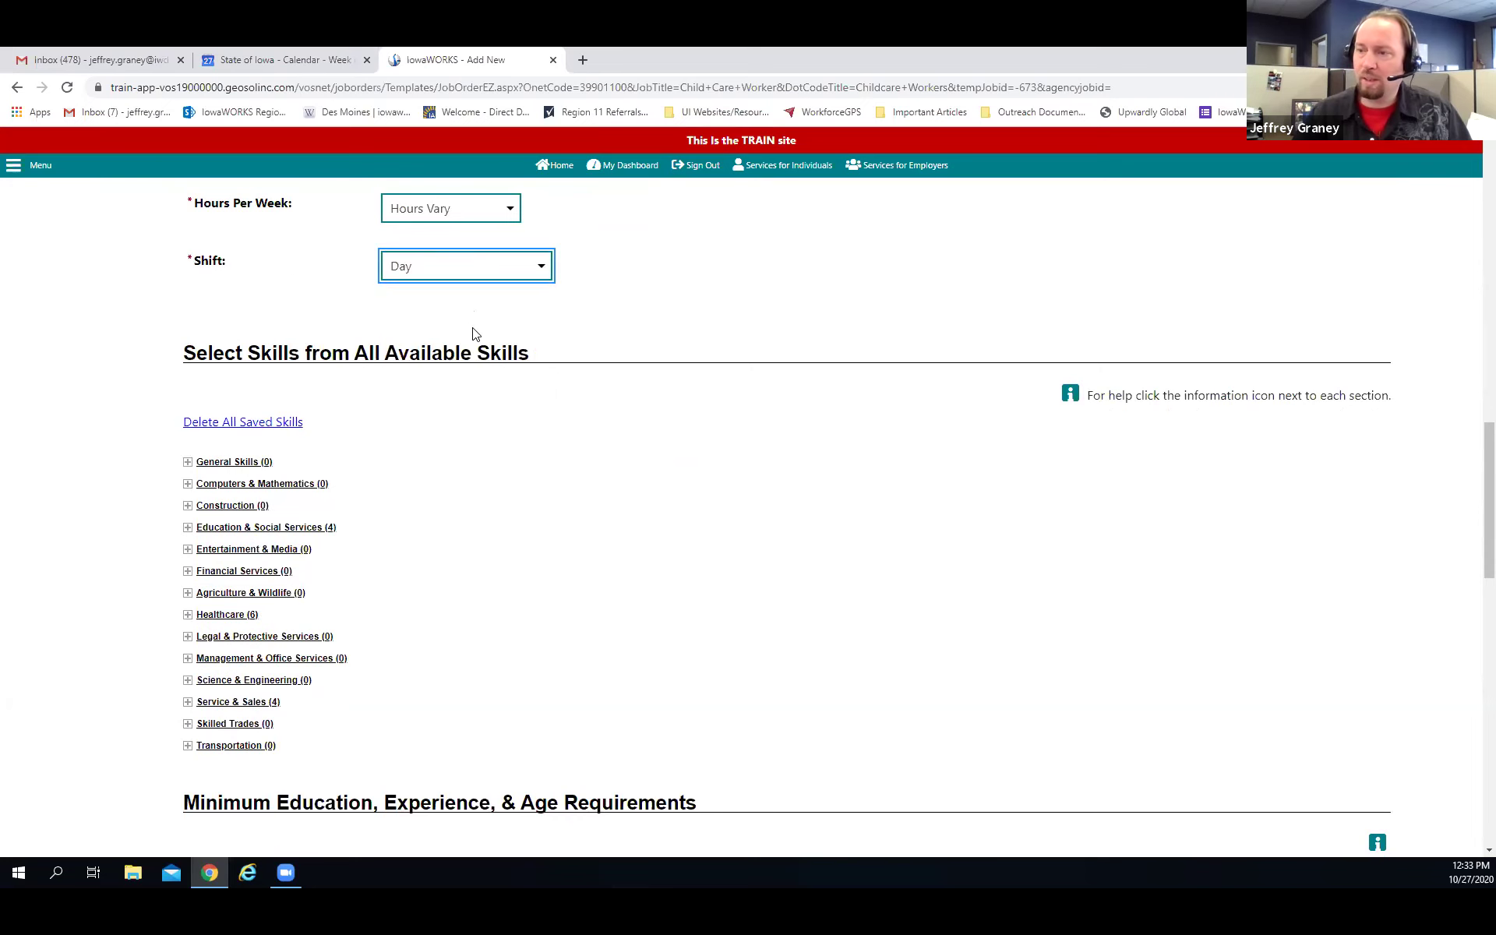
# Look over the available skill categories for the job order, focusing on Service & Sales
pyautogui.scroll(-1, 485, 333)
pyautogui.scroll(-1, 485, 333)
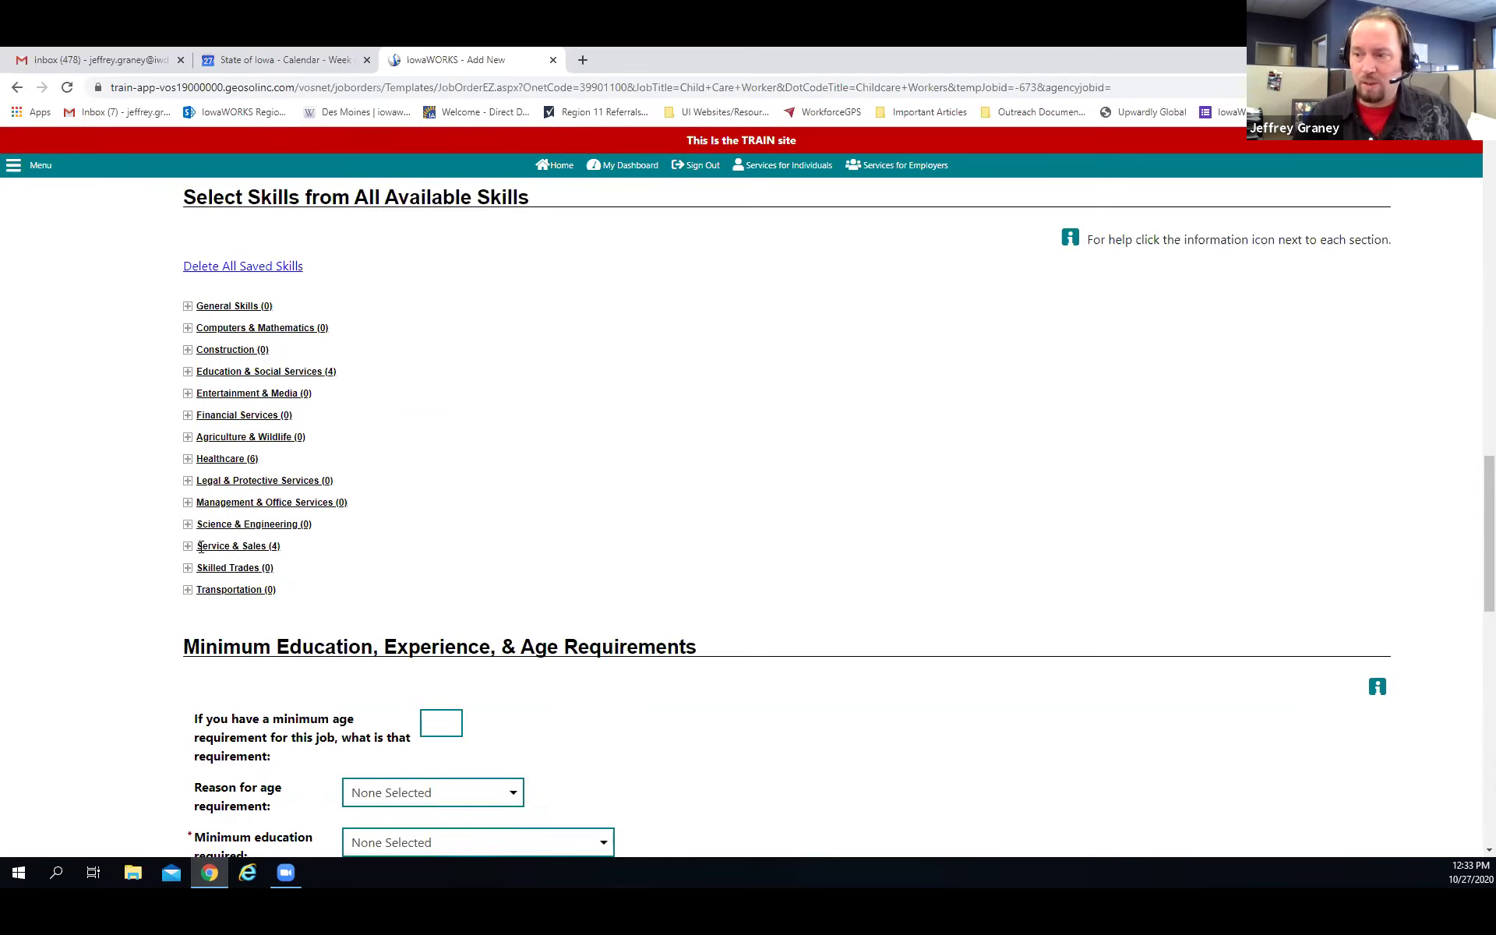
pyautogui.moveTo(173, 552); pyautogui.dragTo(290, 551)
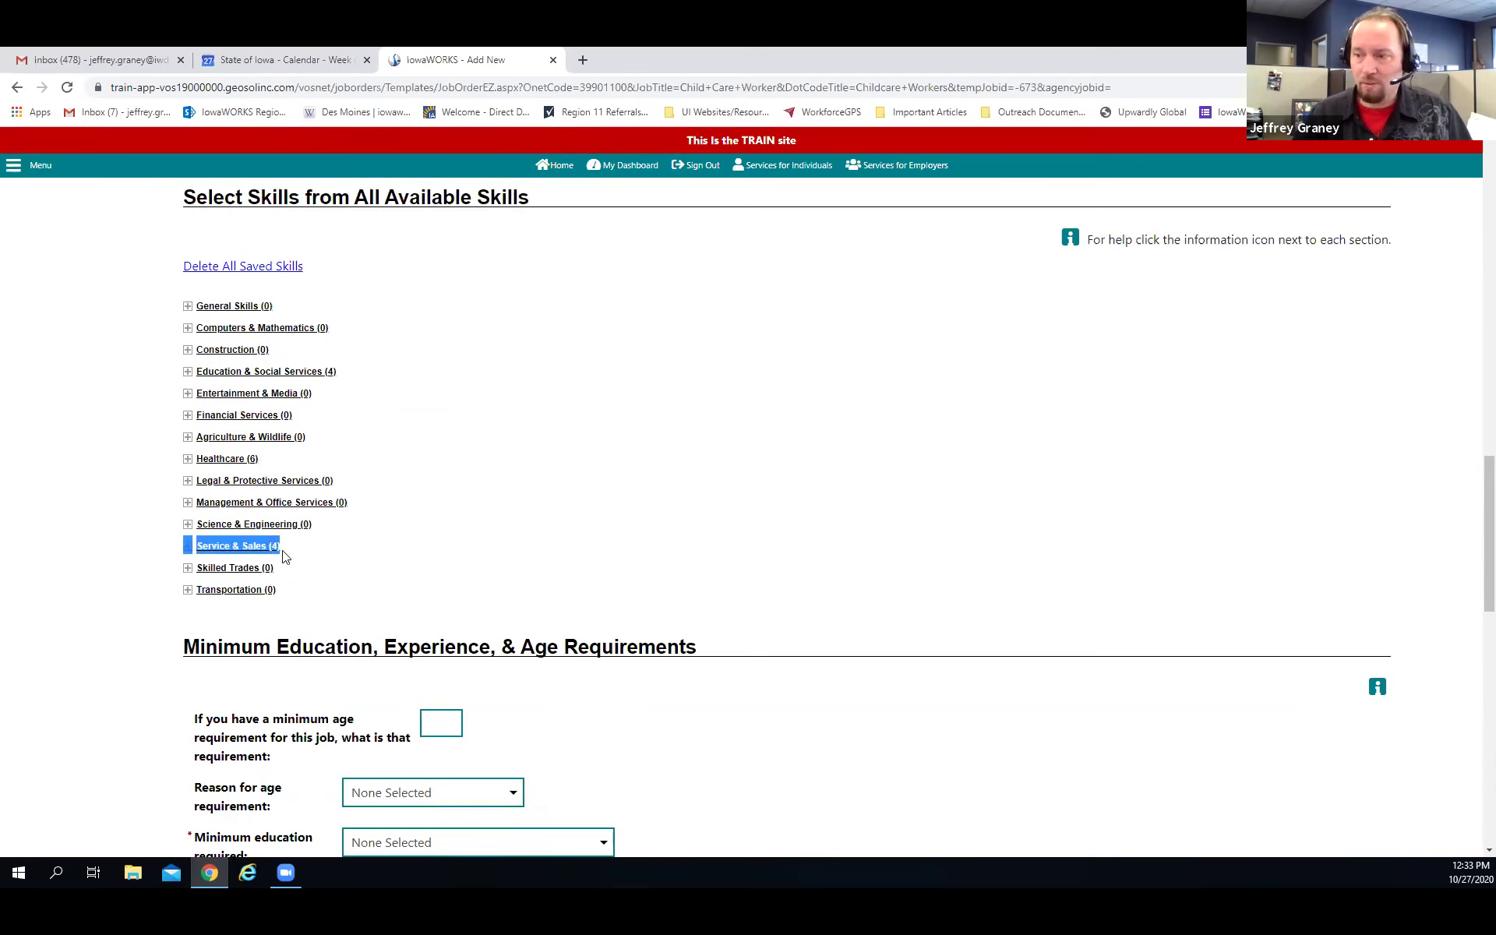
pyautogui.click(258, 549)
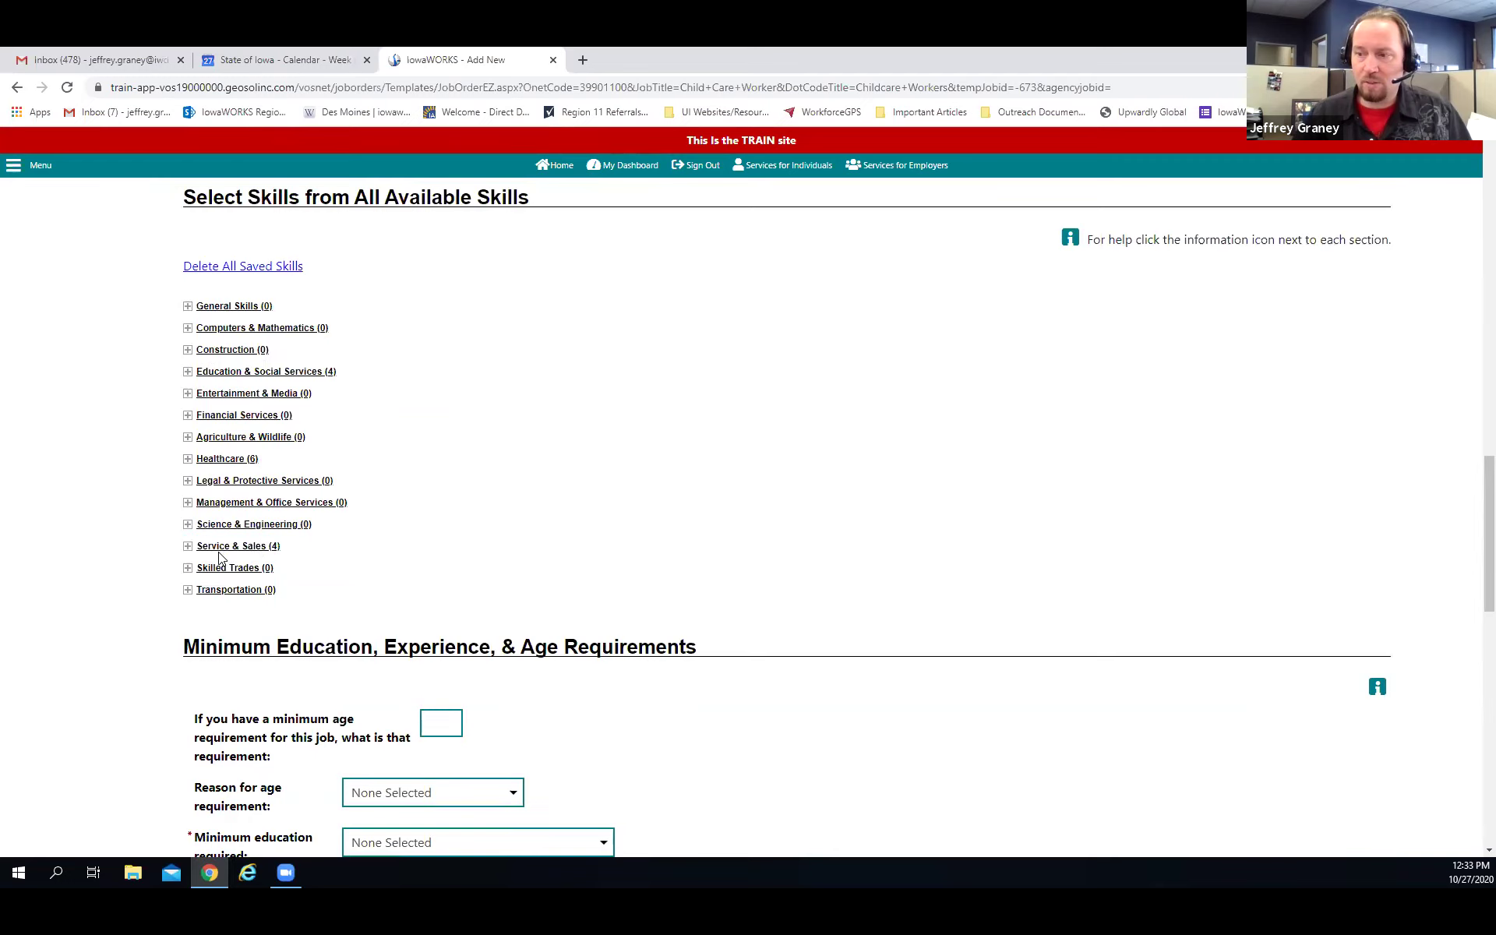
# Examine the preselected skills in the Patient Care group of the Healthcare category, including lifting or transporting ill or injured patients
pyautogui.moveTo(337, 372); pyautogui.dragTo(201, 373)
pyautogui.click(463, 385)
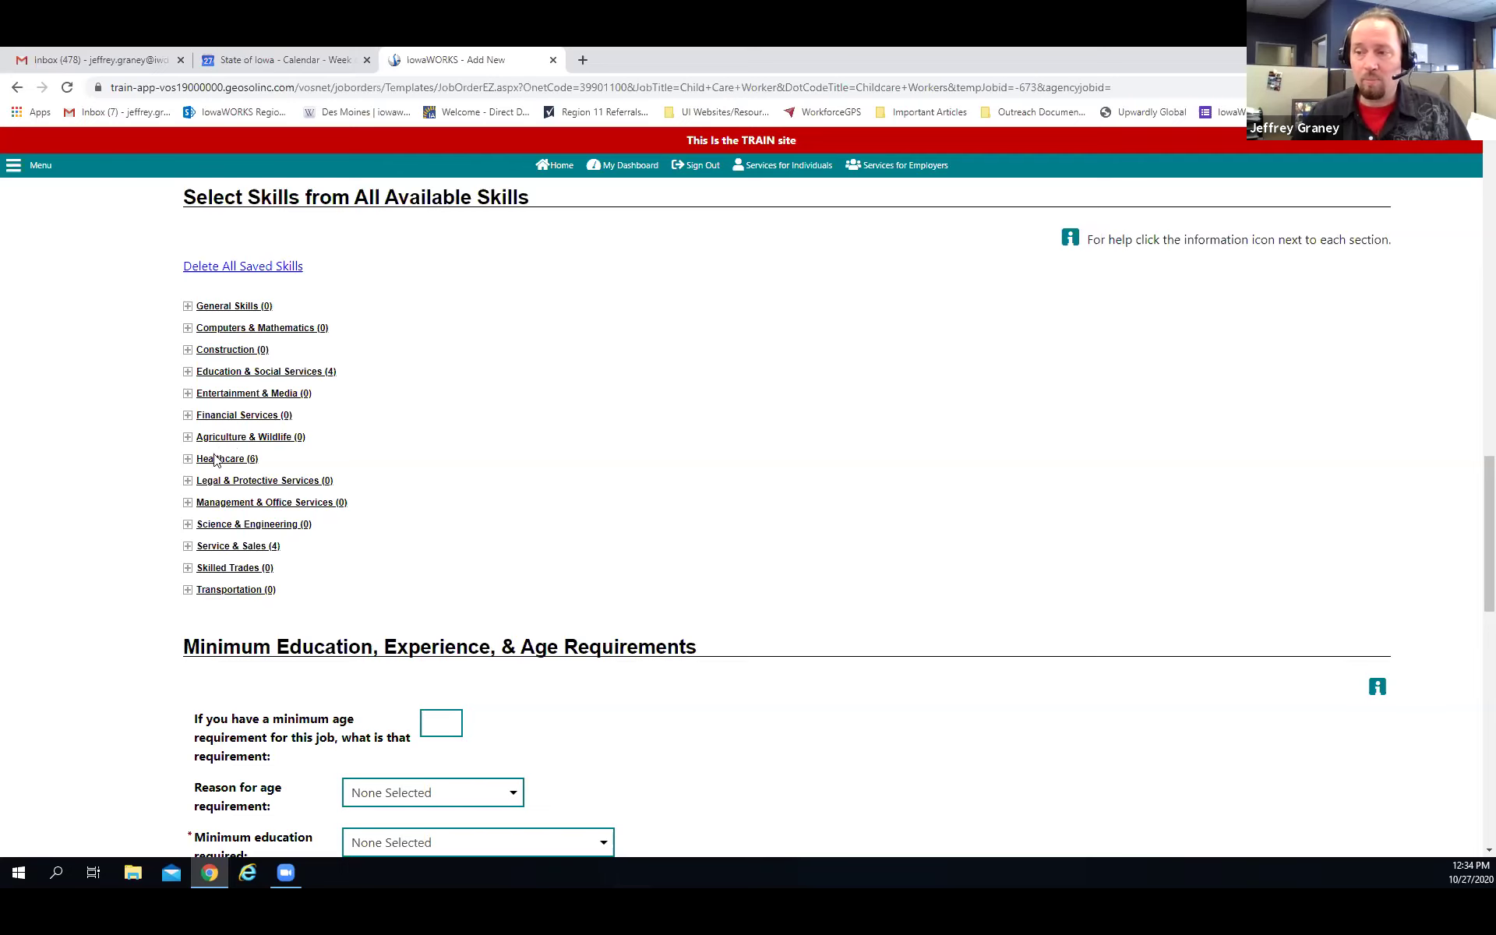
pyautogui.click(187, 458)
pyautogui.scroll(-2, 212, 441)
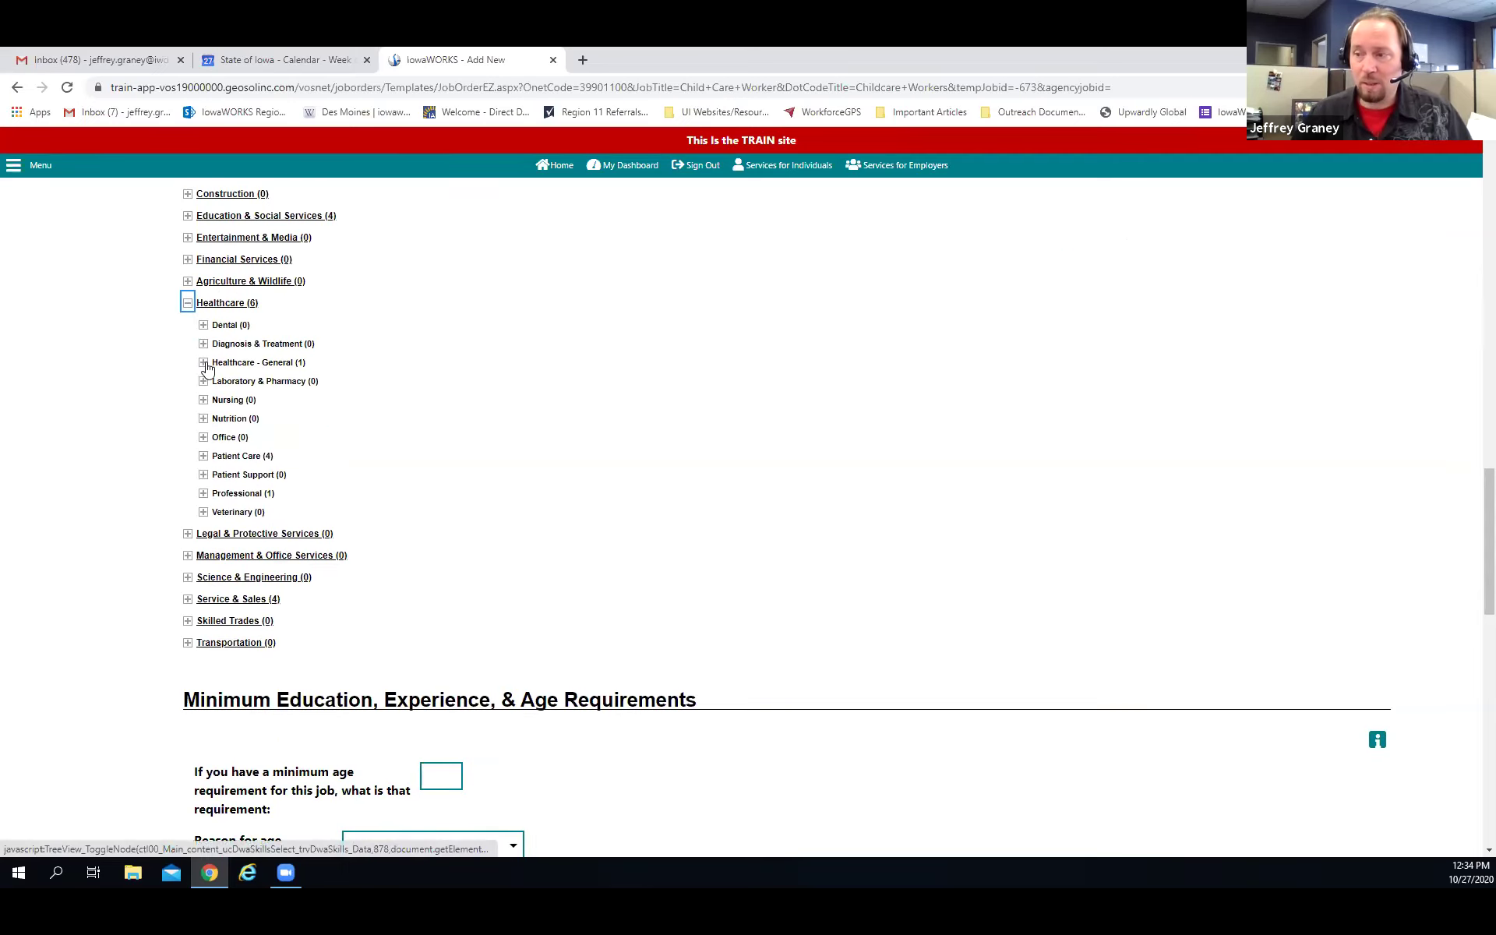
pyautogui.click(204, 456)
pyautogui.scroll(-1, 241, 396)
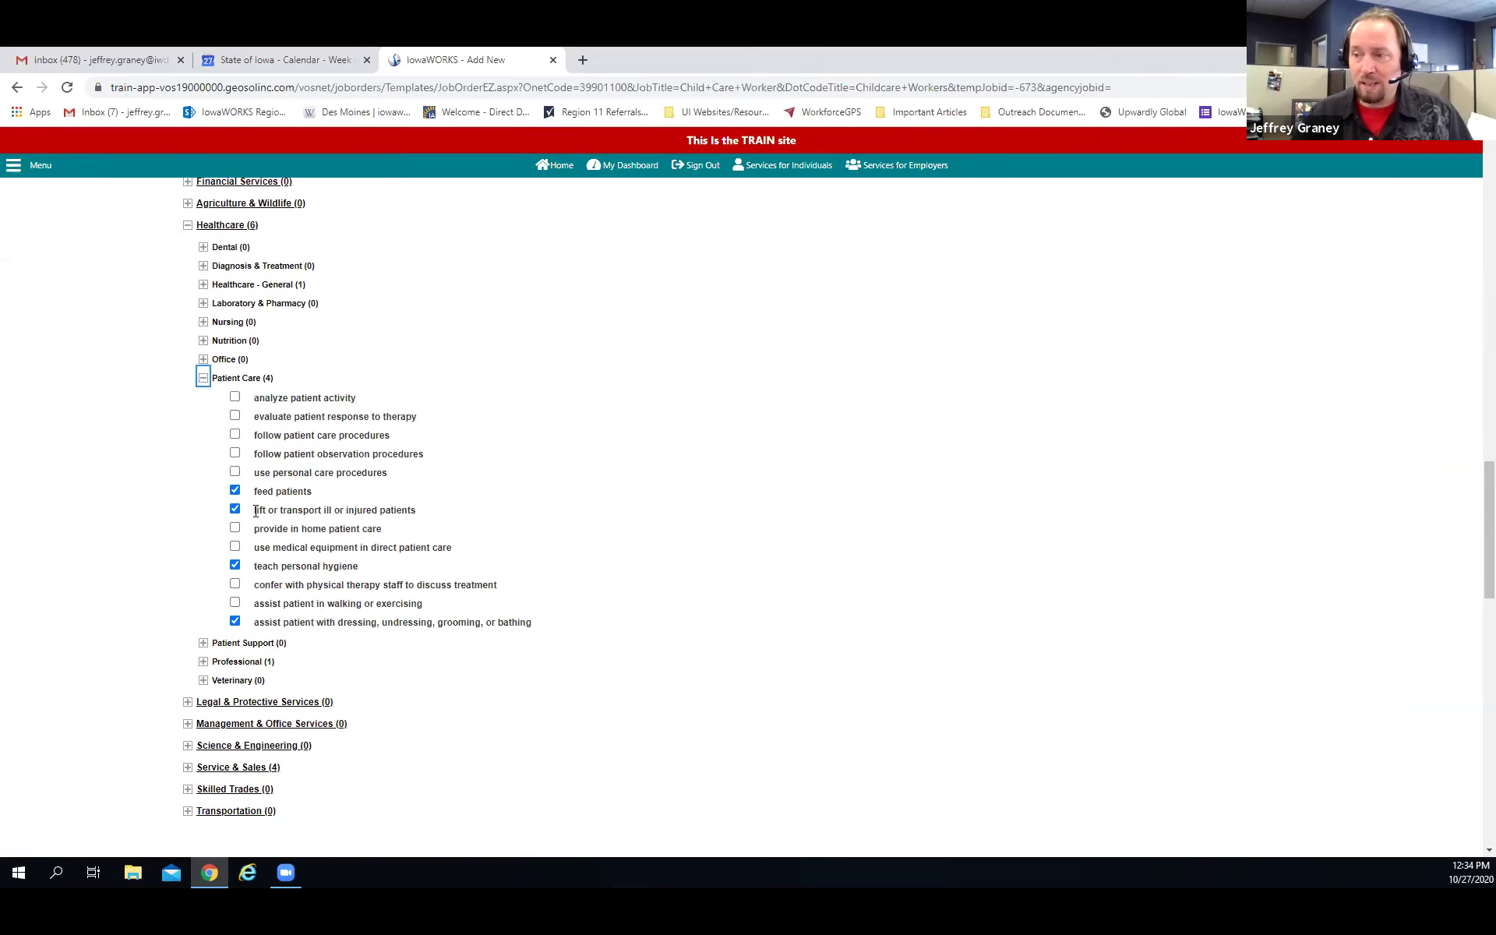
pyautogui.moveTo(262, 511); pyautogui.dragTo(415, 518)
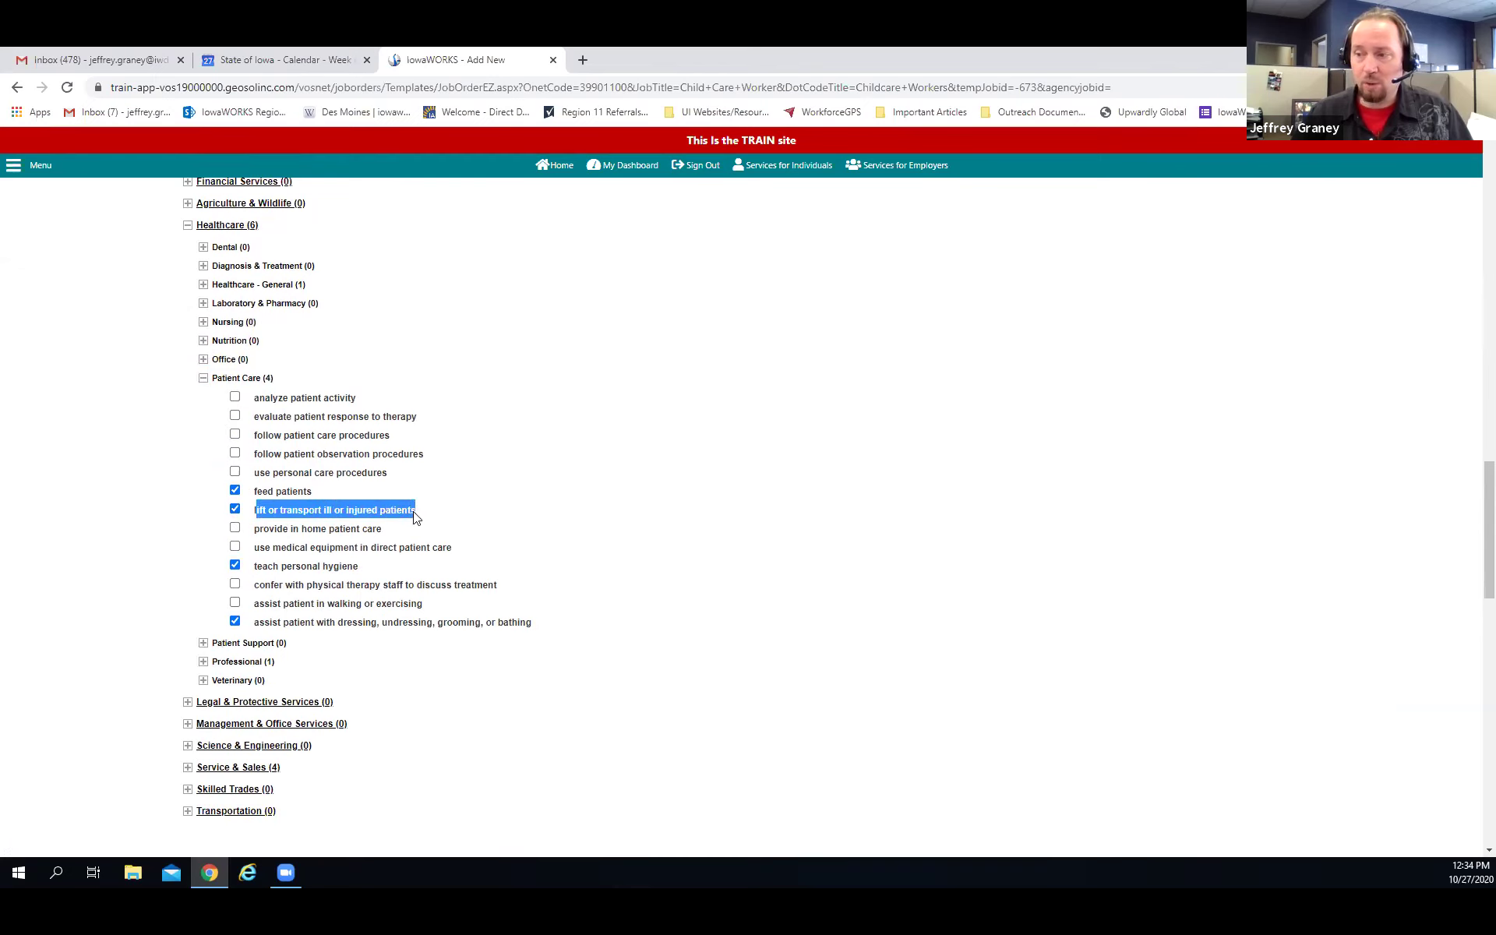
pyautogui.click(411, 498)
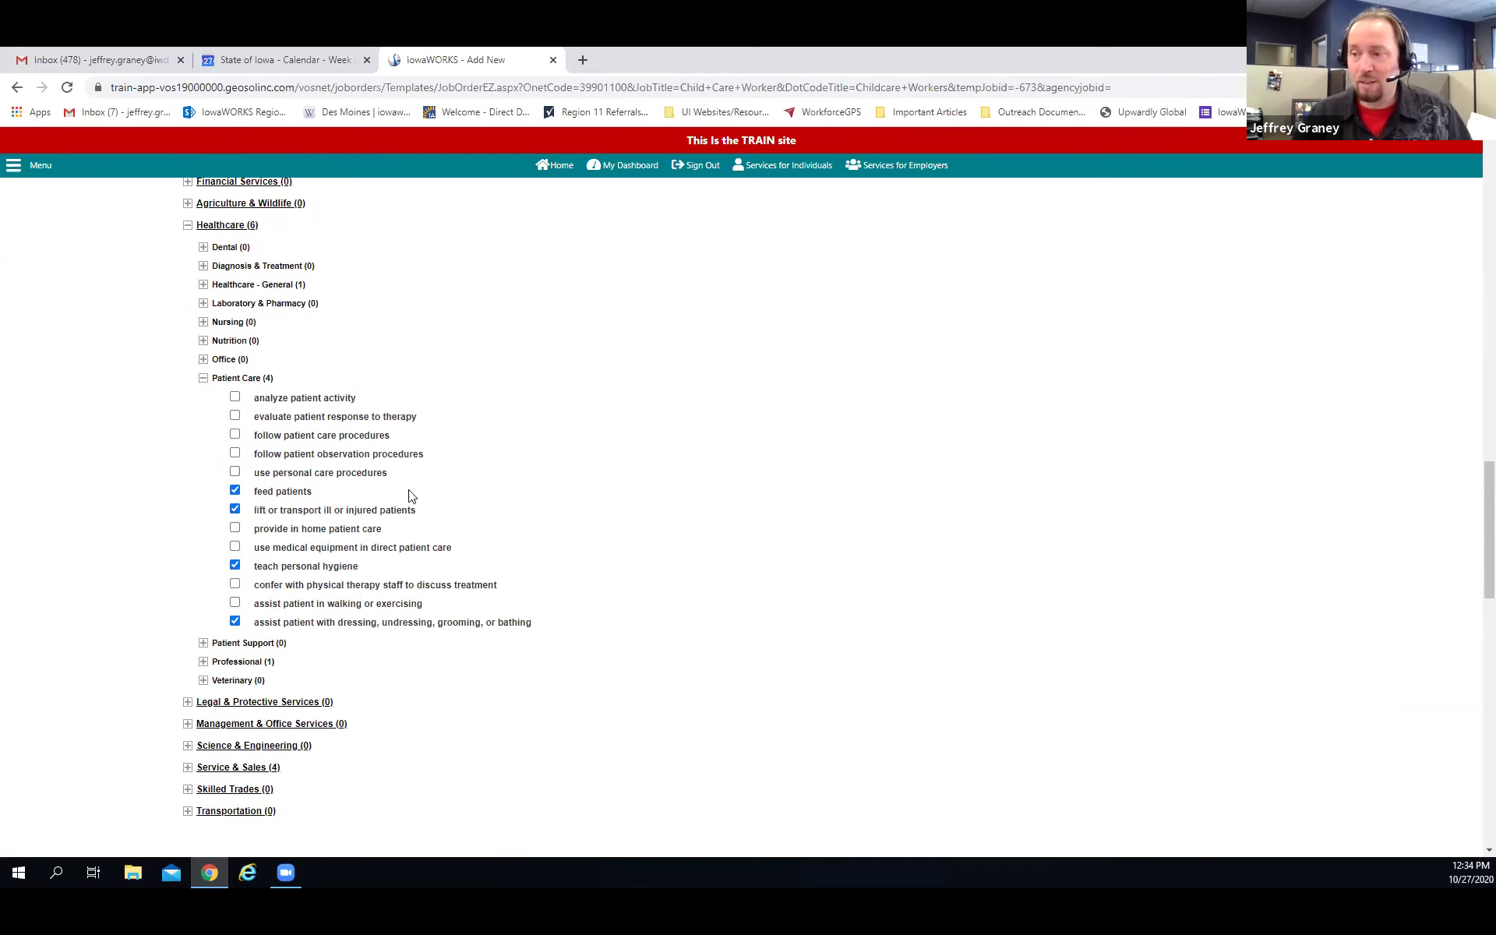
pyautogui.click(204, 380)
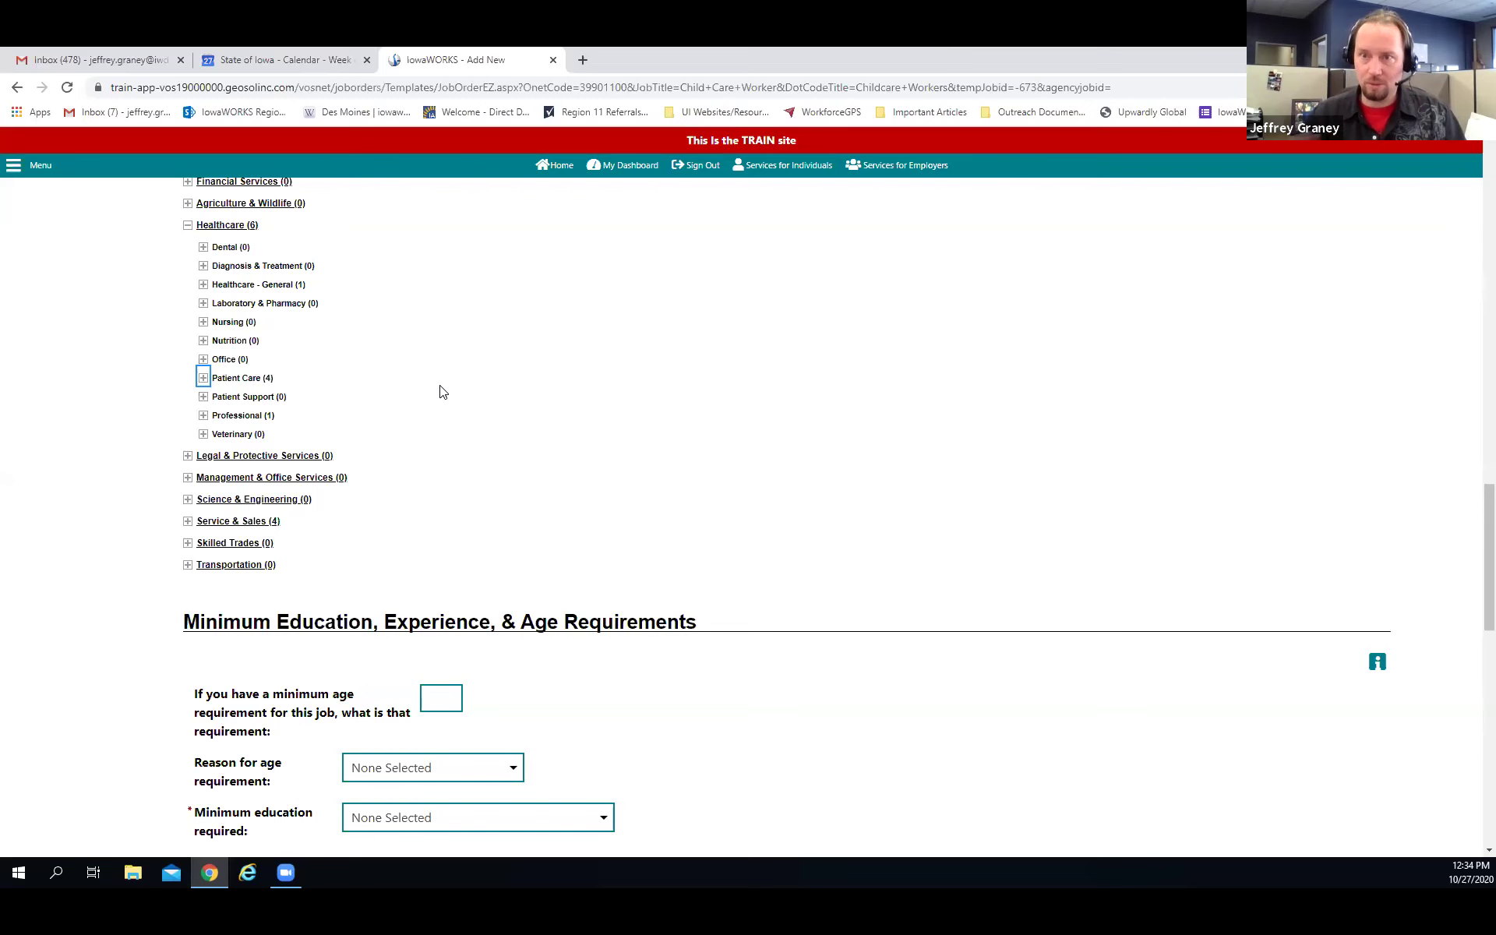
# Set the minimum education required to Associate's Degree and the minimum experience in the selected occupation to 12 months
pyautogui.scroll(-7, 446, 402)
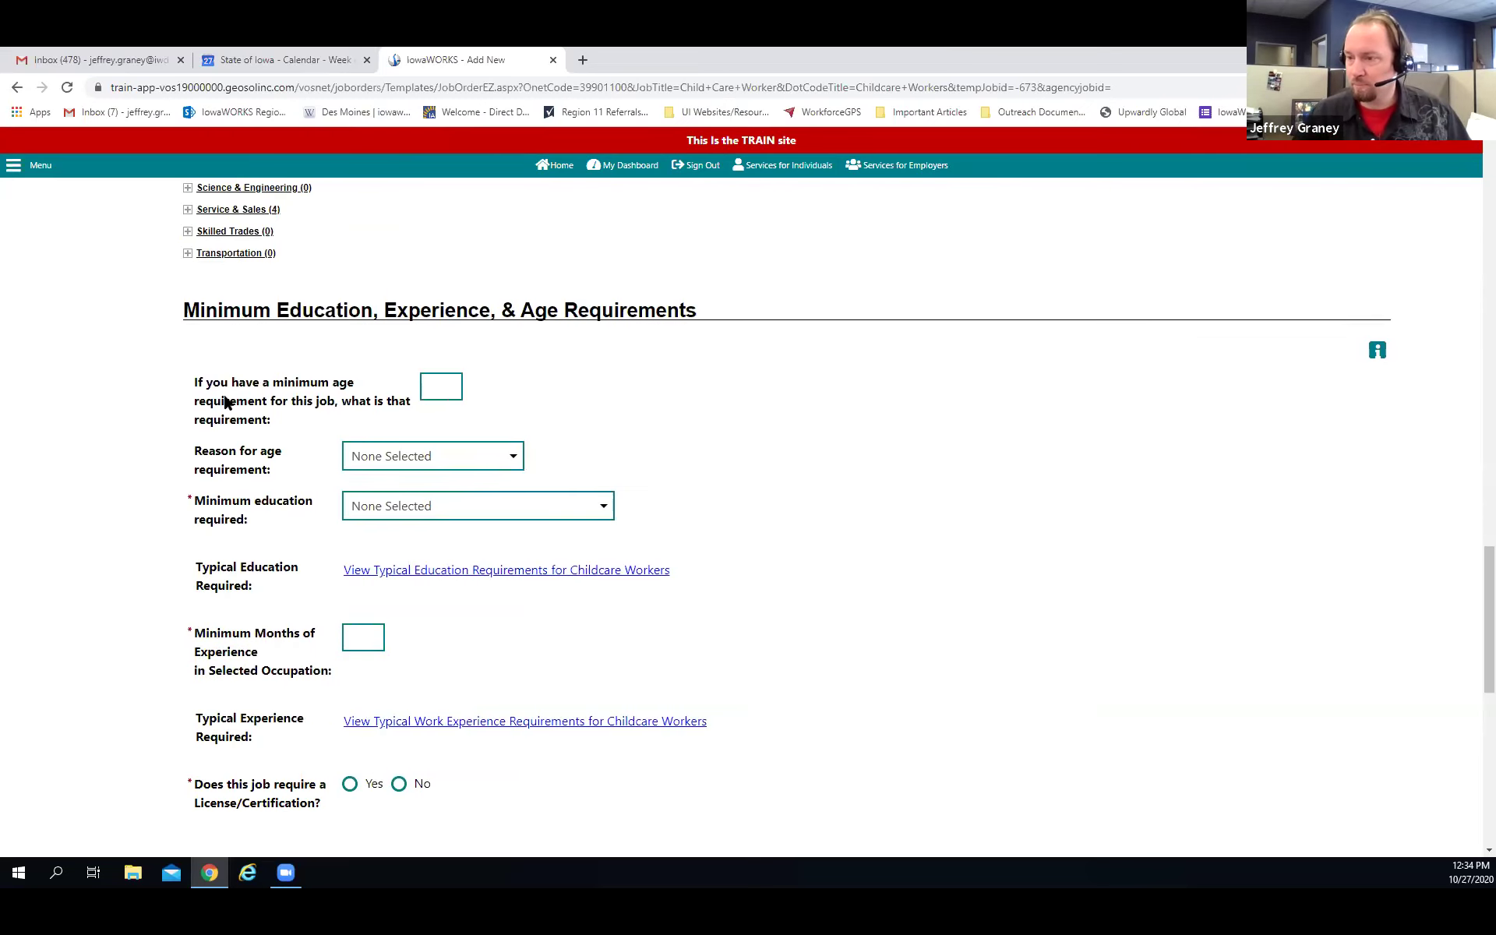
pyautogui.scroll(1, 325, 407)
pyautogui.click(382, 351)
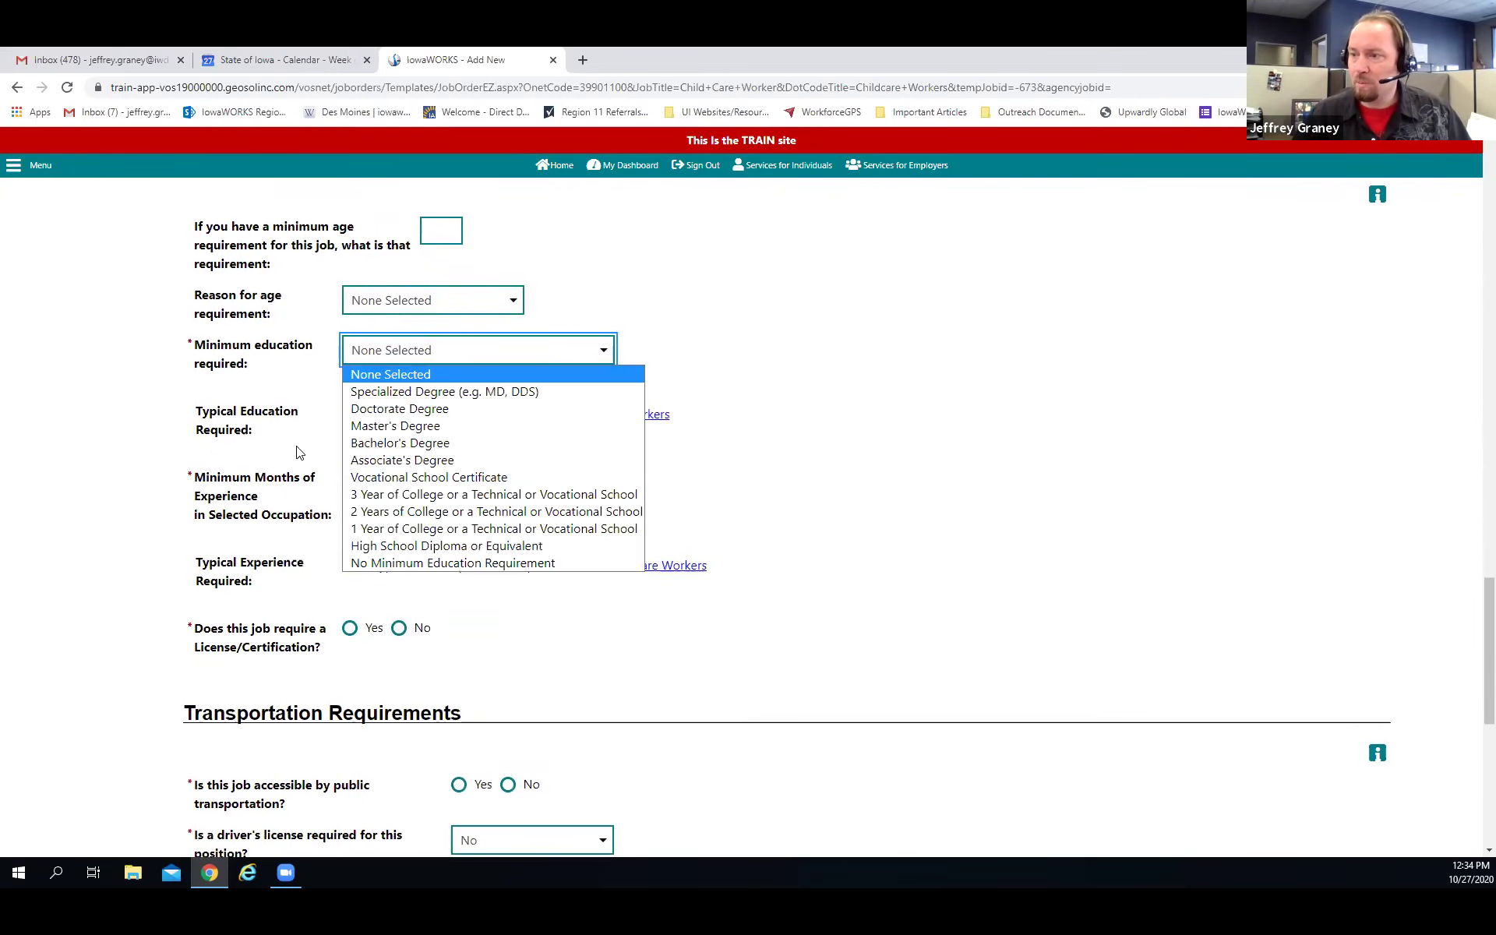
pyautogui.click(416, 462)
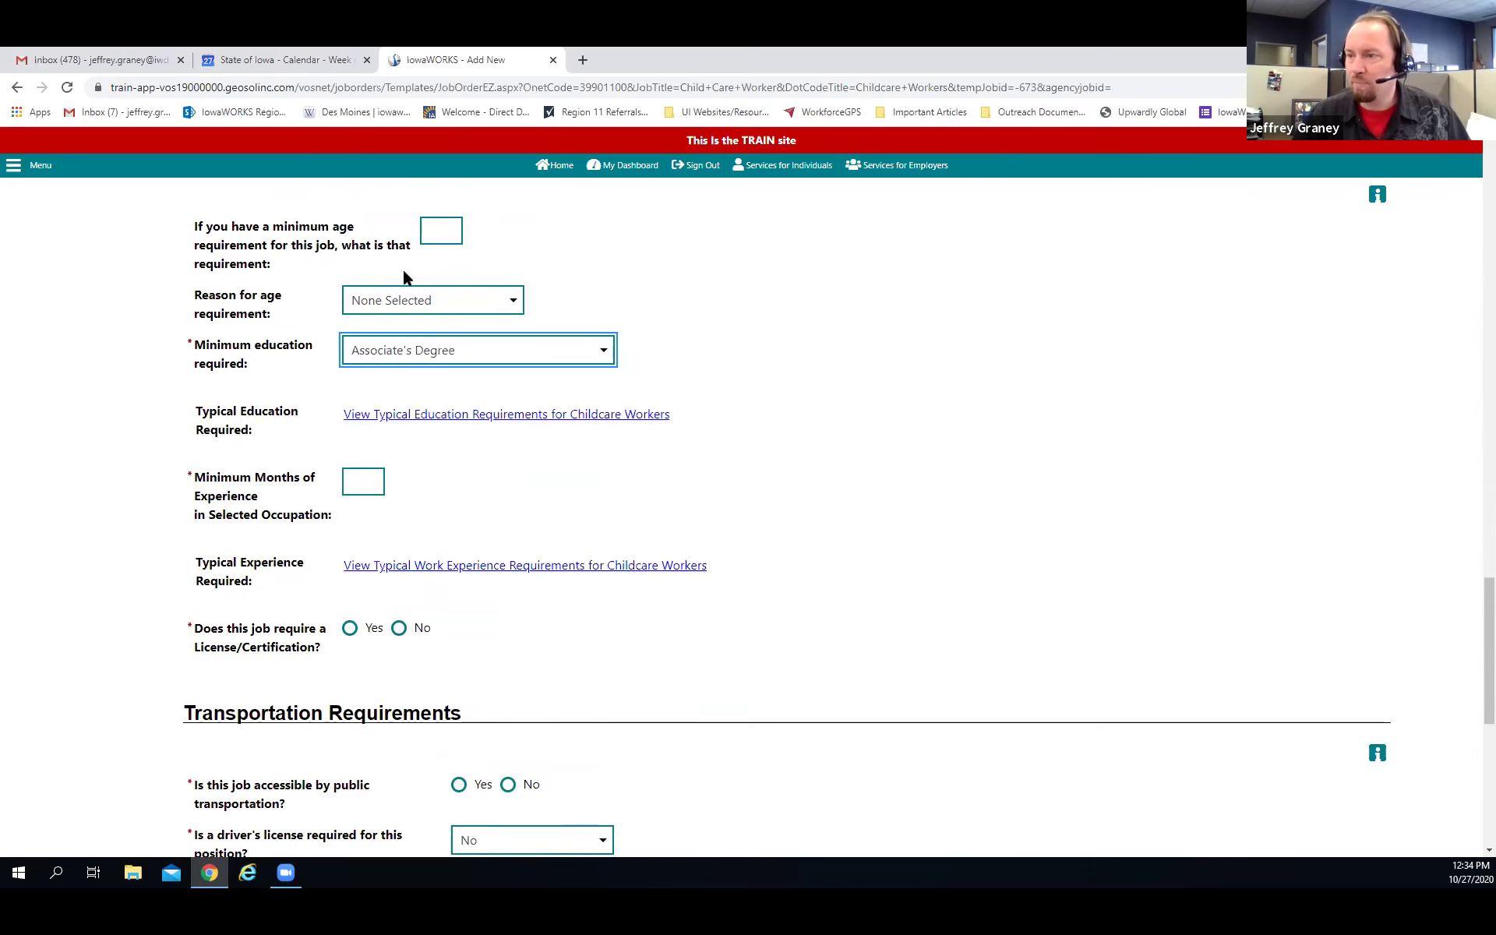
pyautogui.scroll(-1, 361, 391)
pyautogui.click(361, 399)
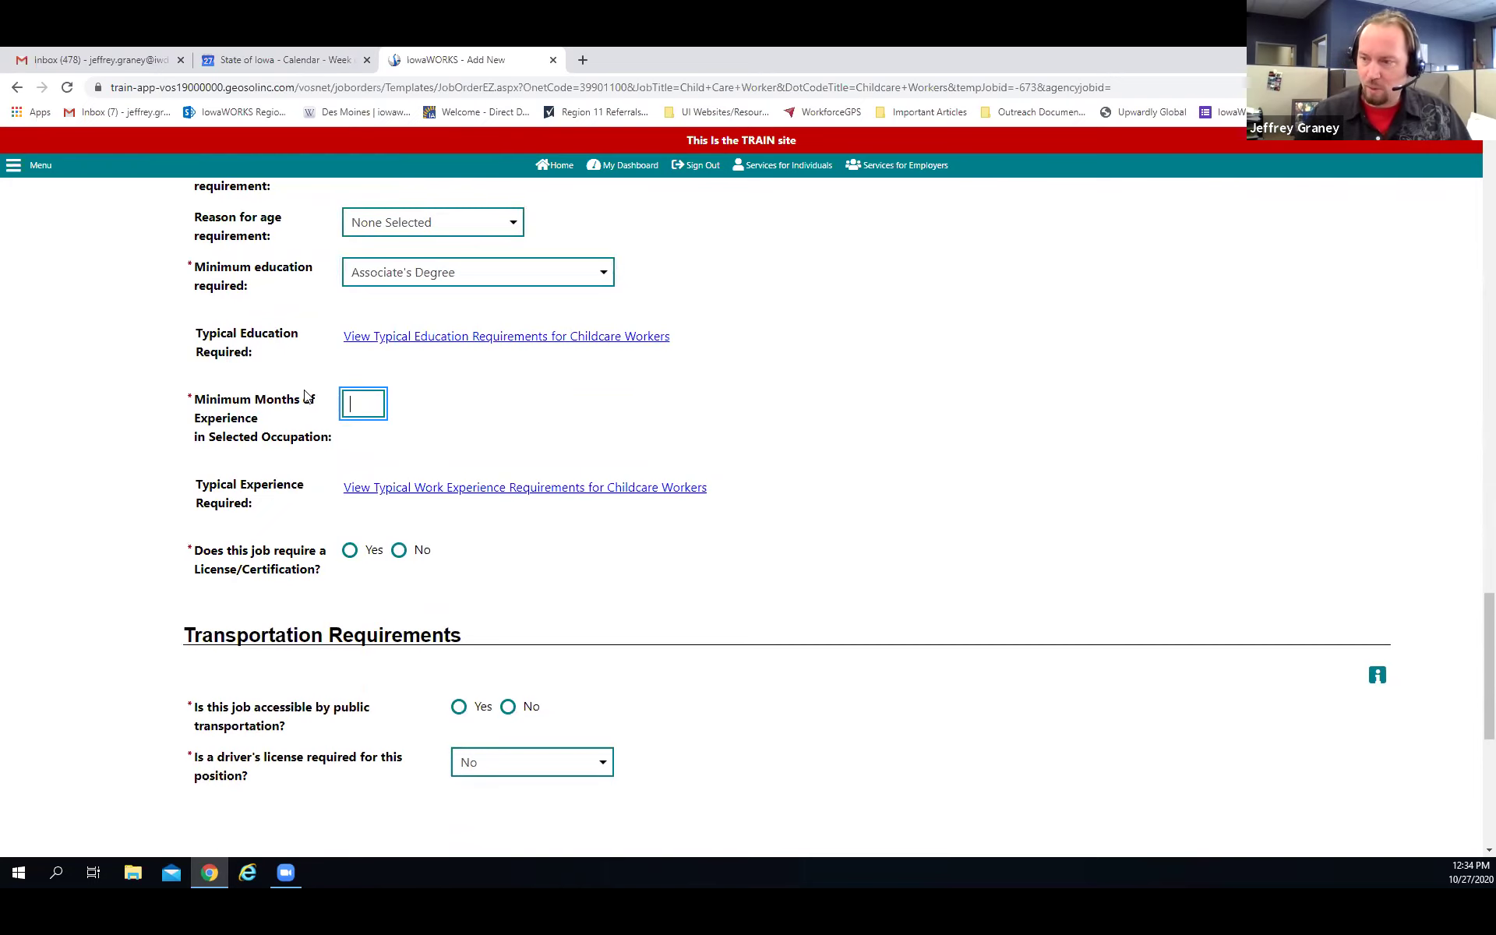
pyautogui.scroll(1, 309, 396)
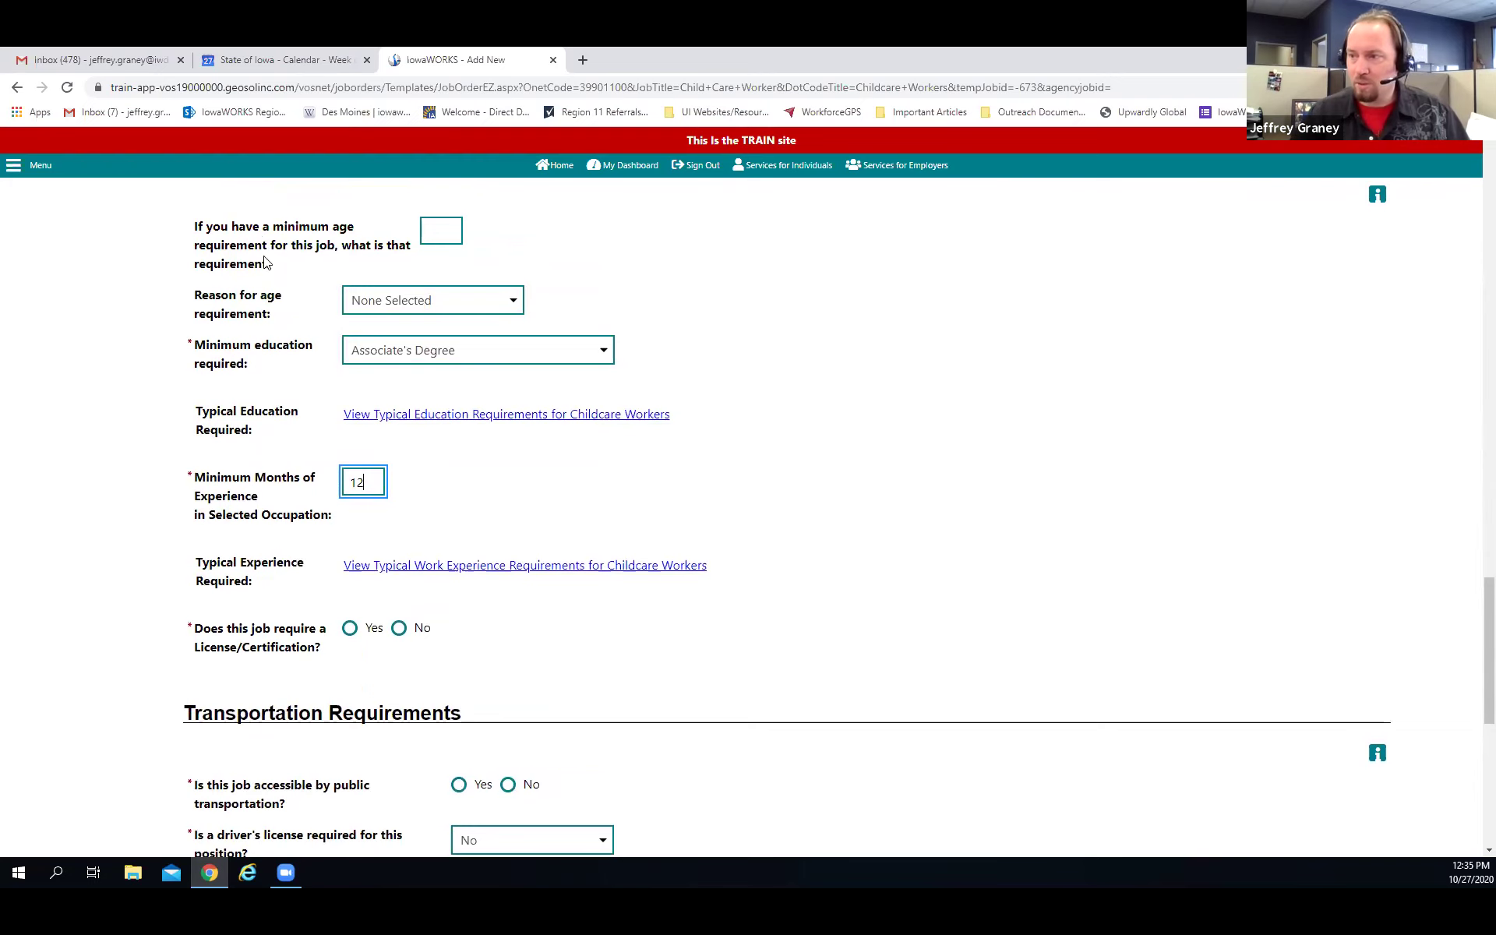
# Require a license or certification described as "ACME CHild Cert", and mark the job as not accessible by public transportation
pyautogui.scroll(-1, 247, 289)
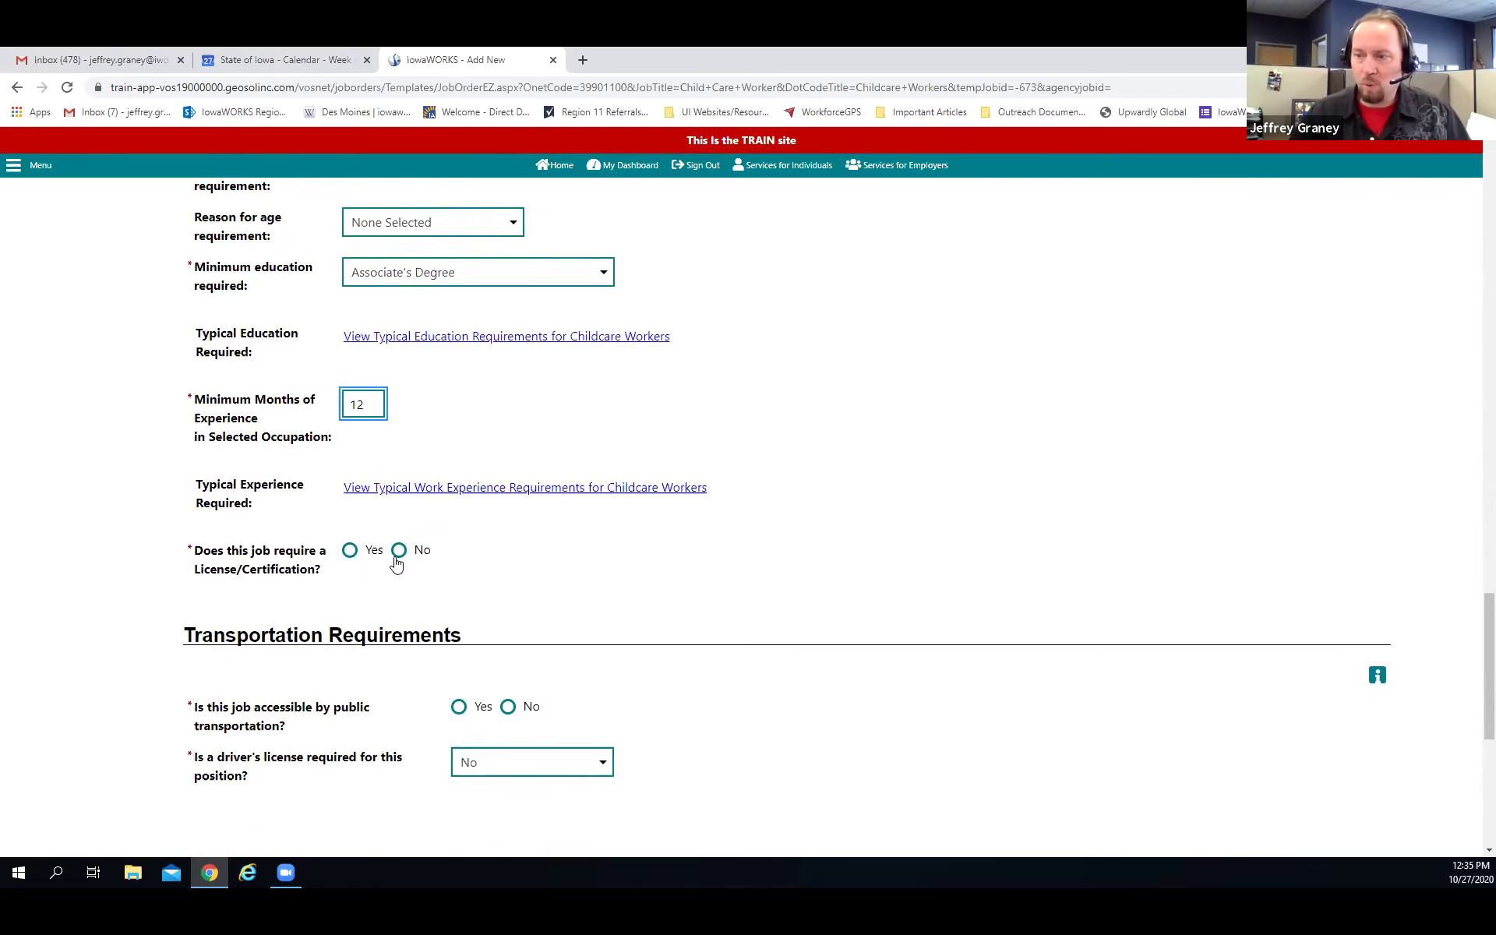
pyautogui.click(348, 551)
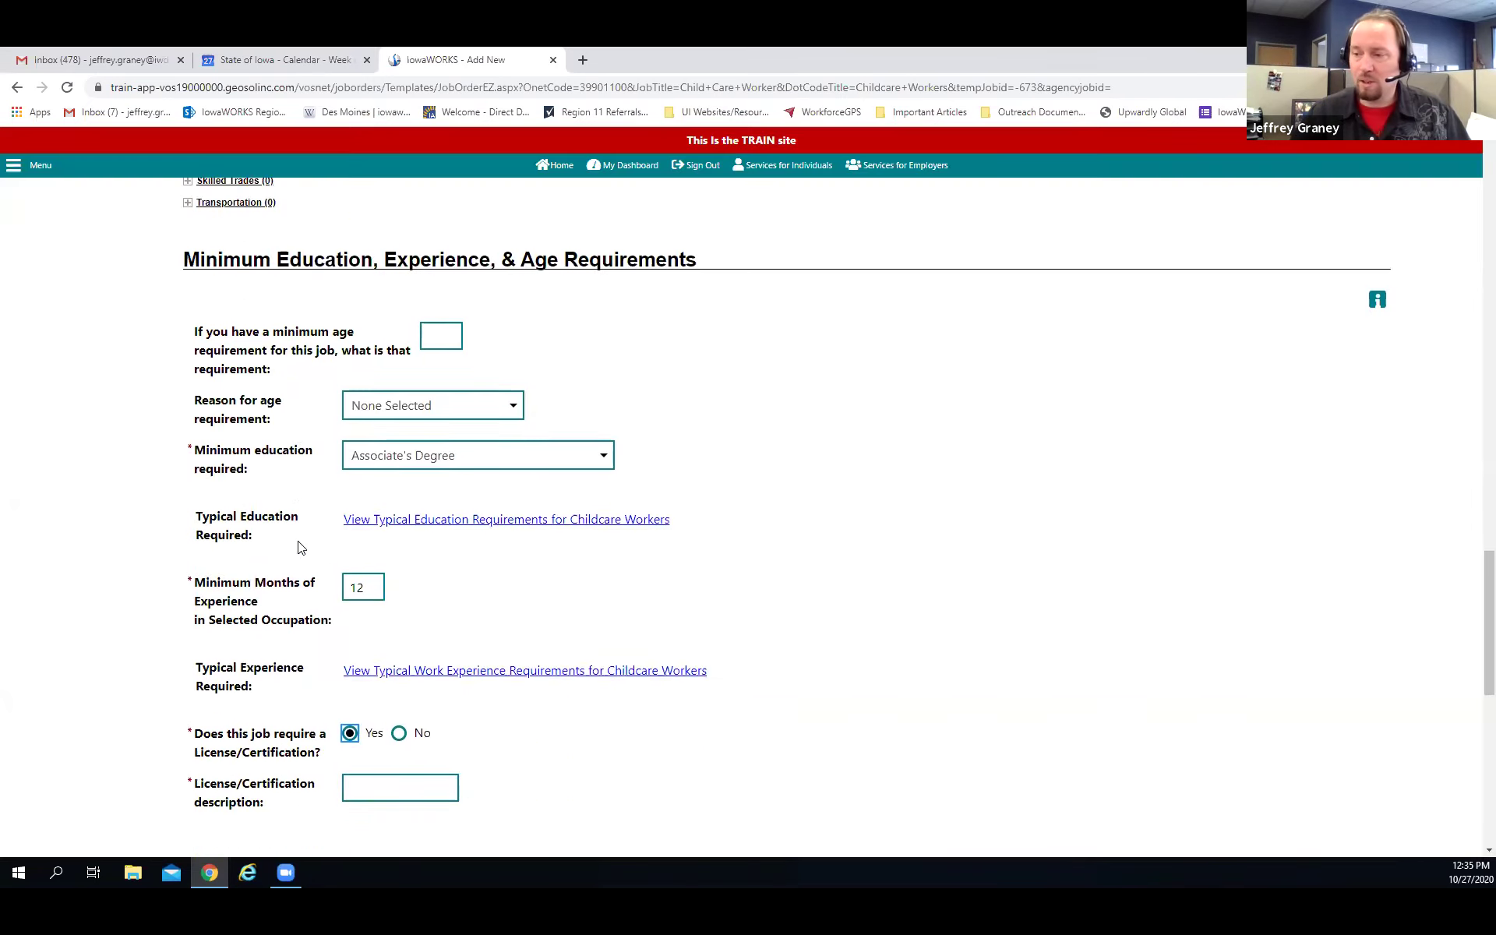
pyautogui.scroll(-3, 301, 538)
pyautogui.click(360, 517)
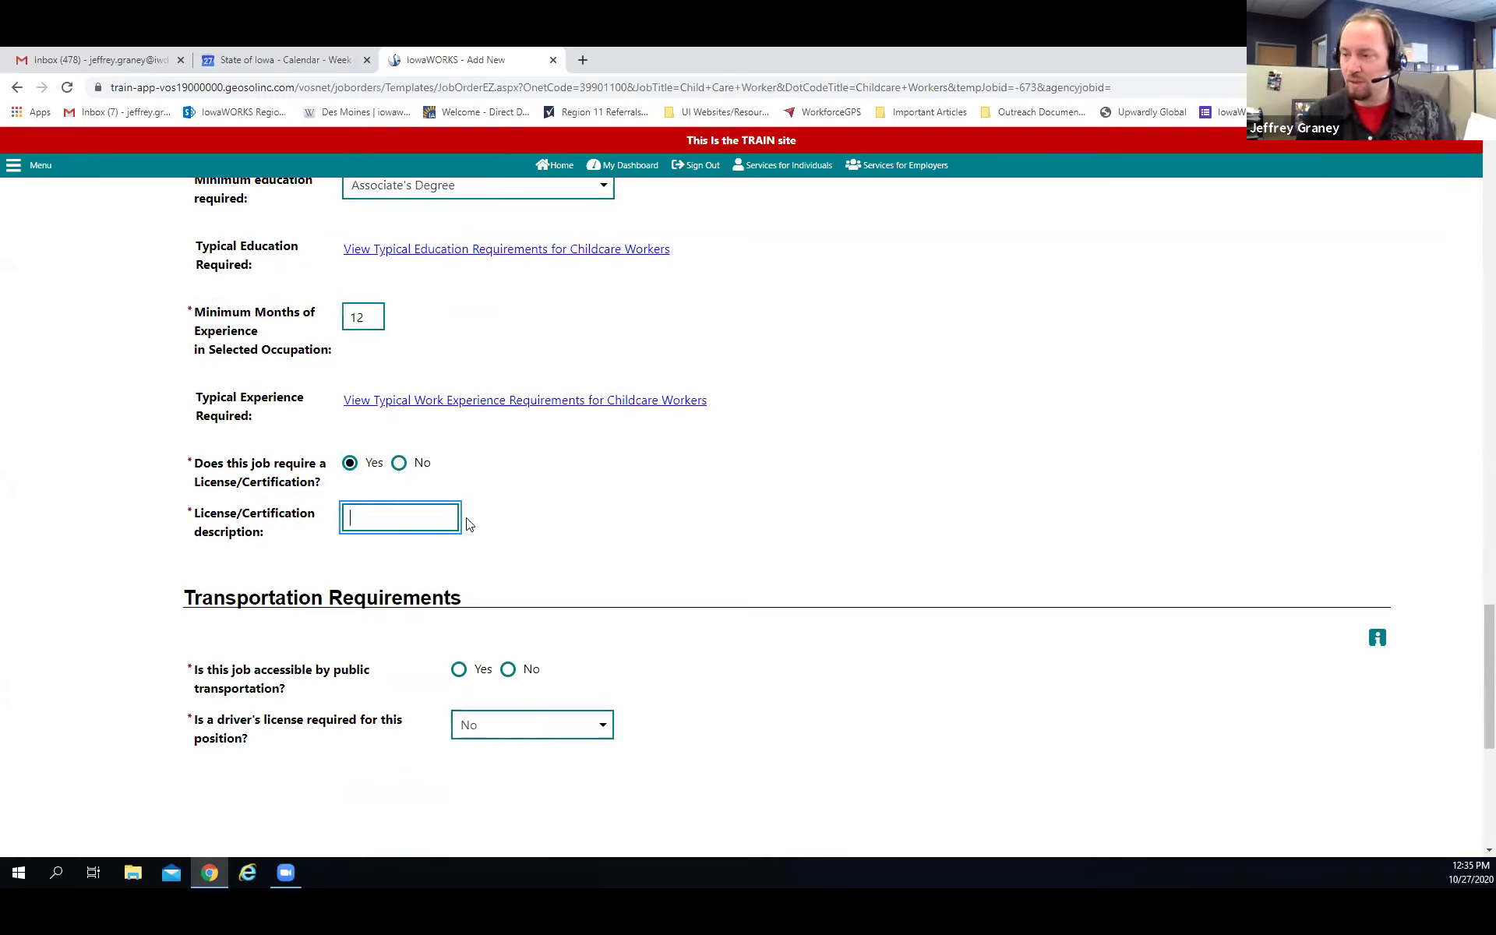
pyautogui.write('Child Ca')
pyautogui.press('BackSpace')
pyautogui.press('BackSpace')
pyautogui.press('BackSpace')
pyautogui.press('BackSpace')
pyautogui.press('BackSpace')
pyautogui.press('BackSpace')
pyautogui.press('BackSpace')
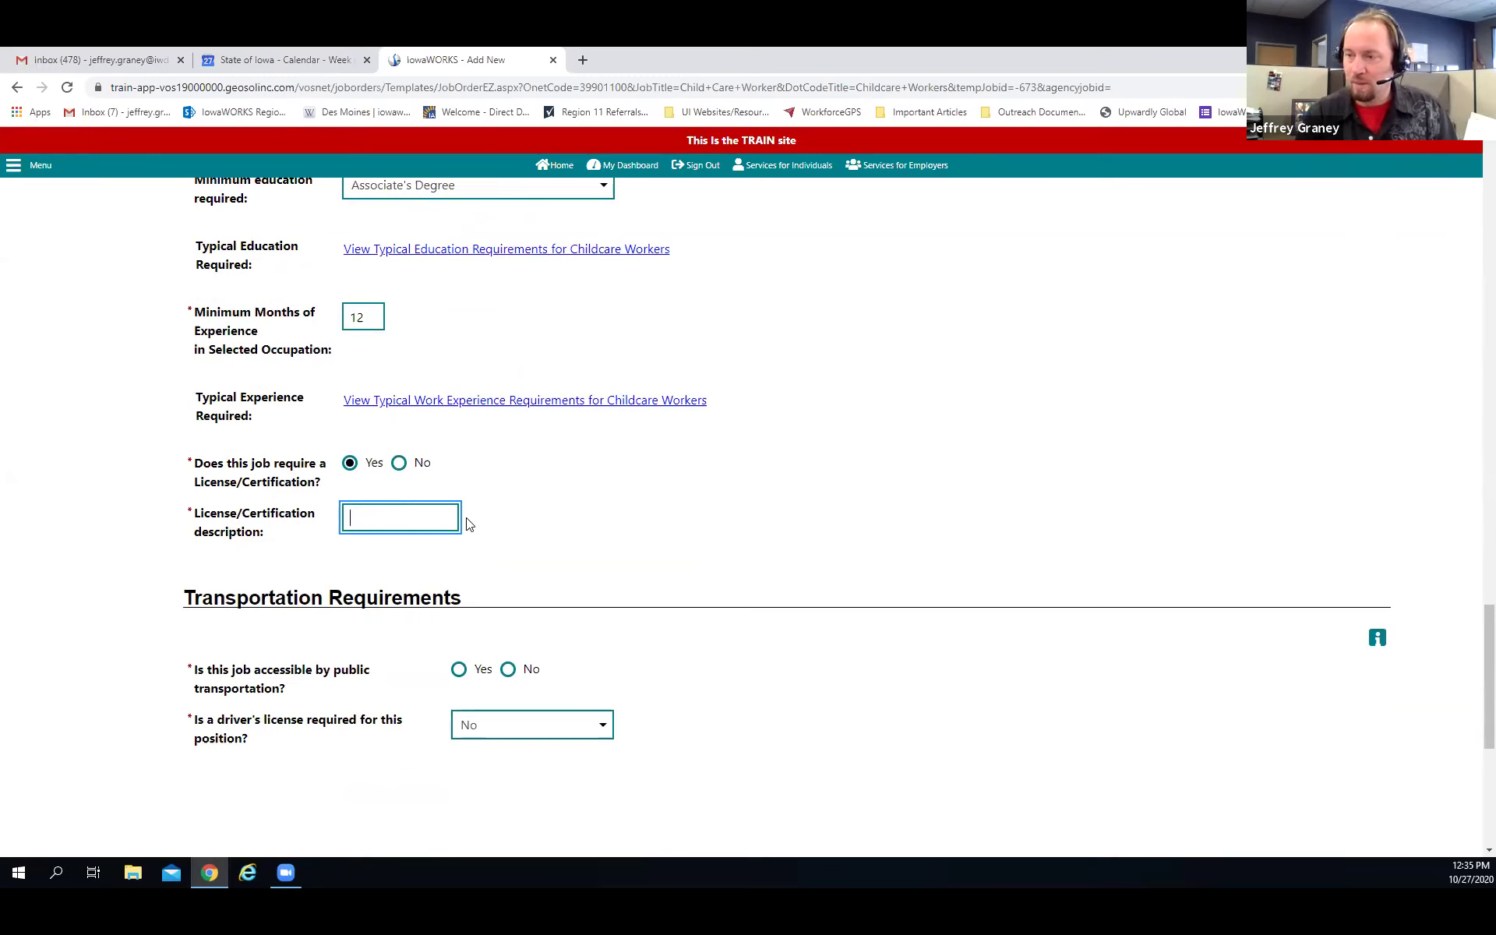
pyautogui.press('BackSpace')
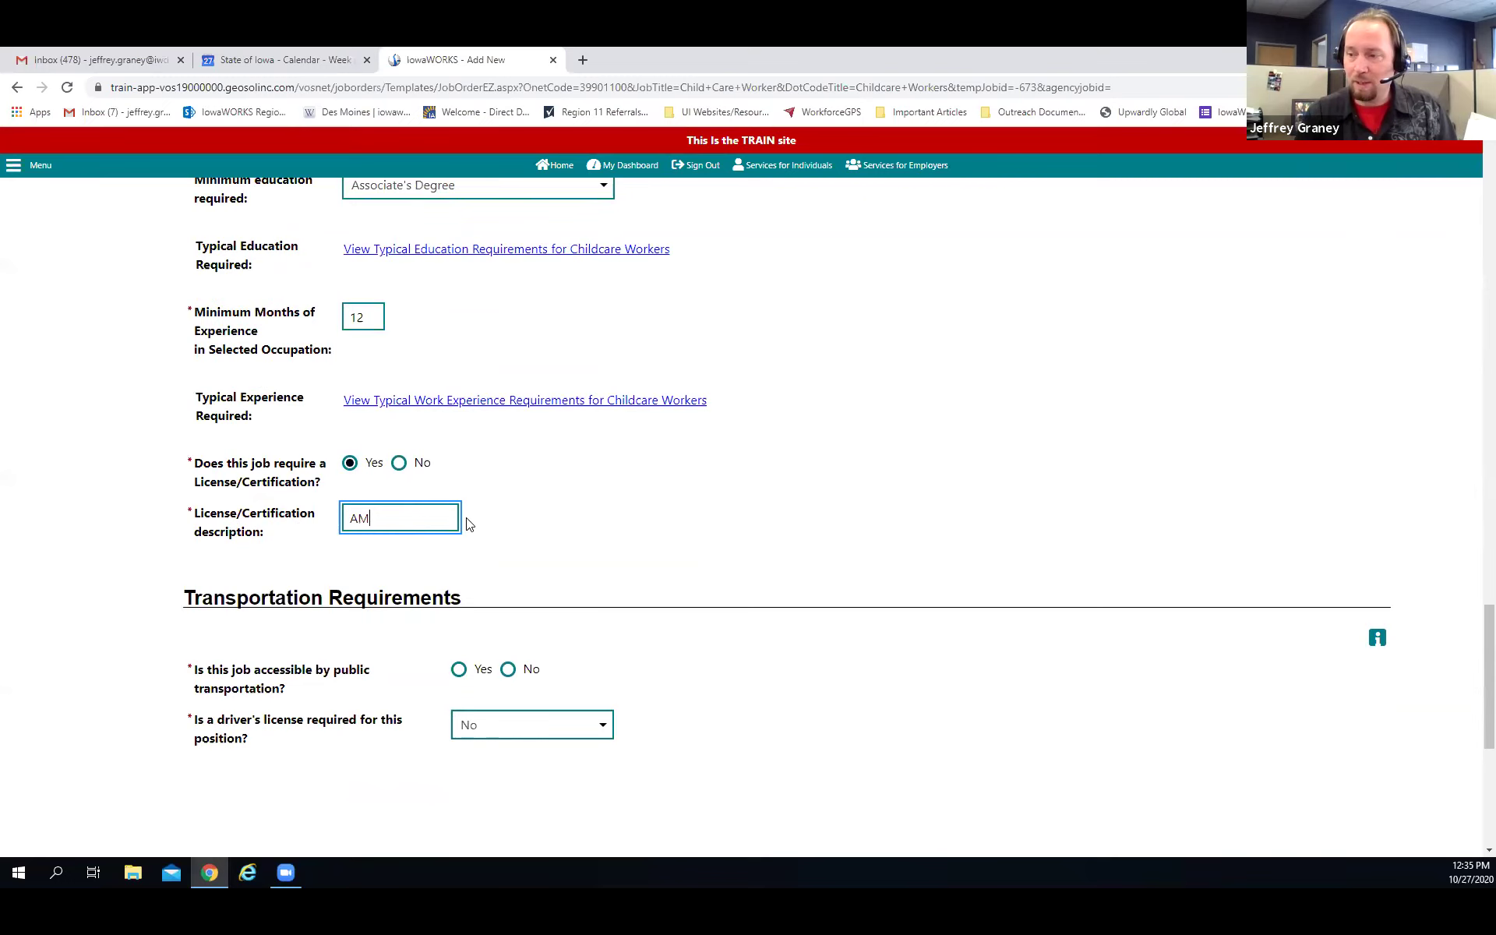
pyautogui.write('CME ')
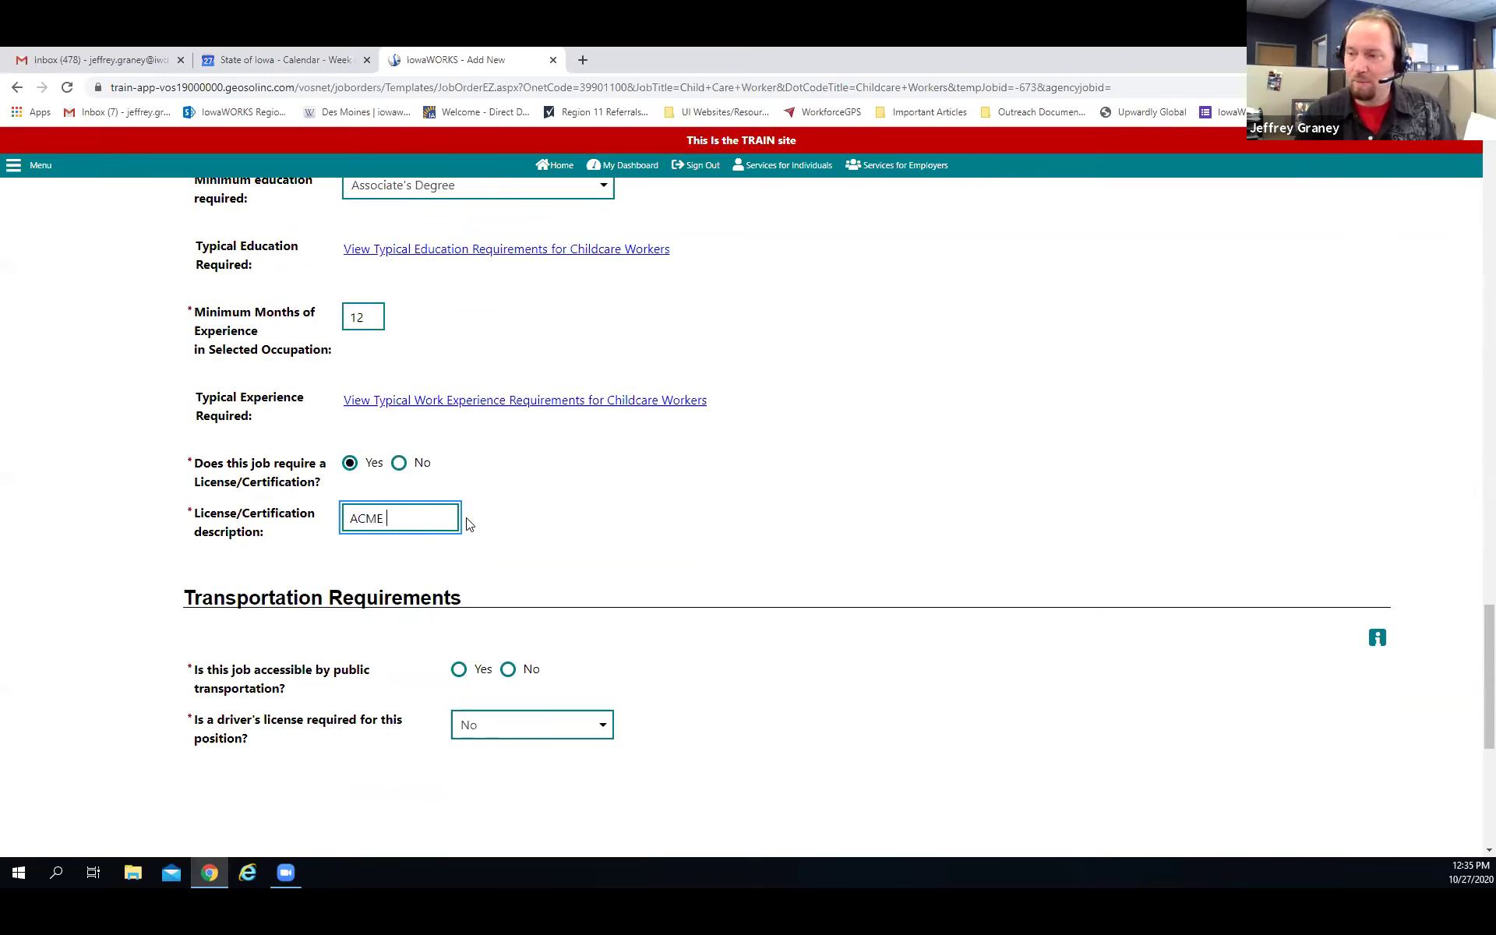
pyautogui.write('Child C')
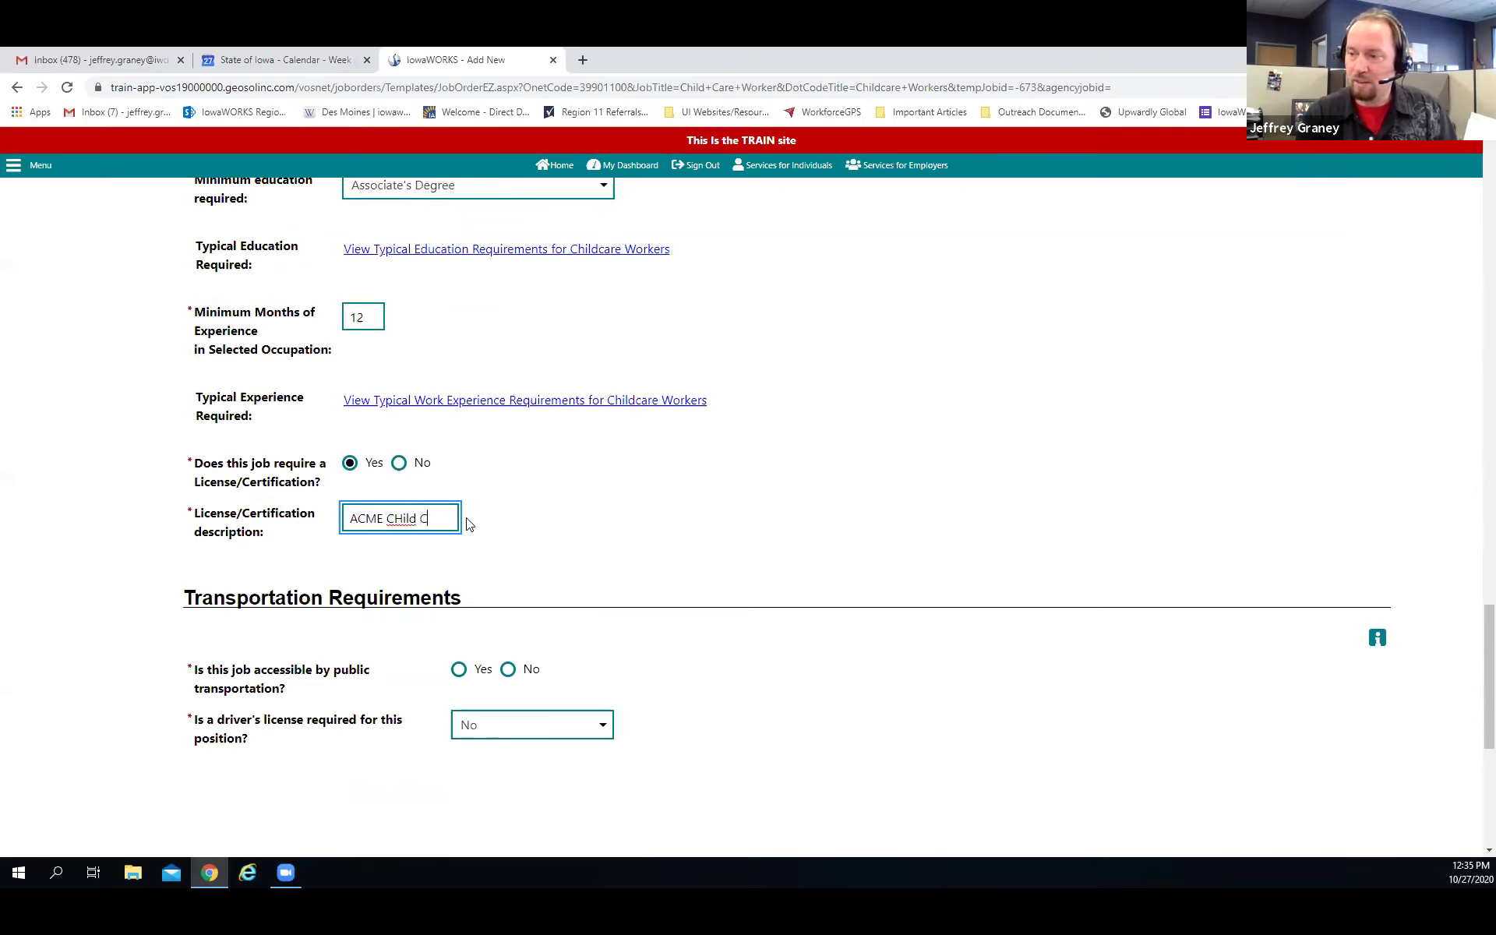
pyautogui.write('ert')
pyautogui.scroll(-3, 466, 523)
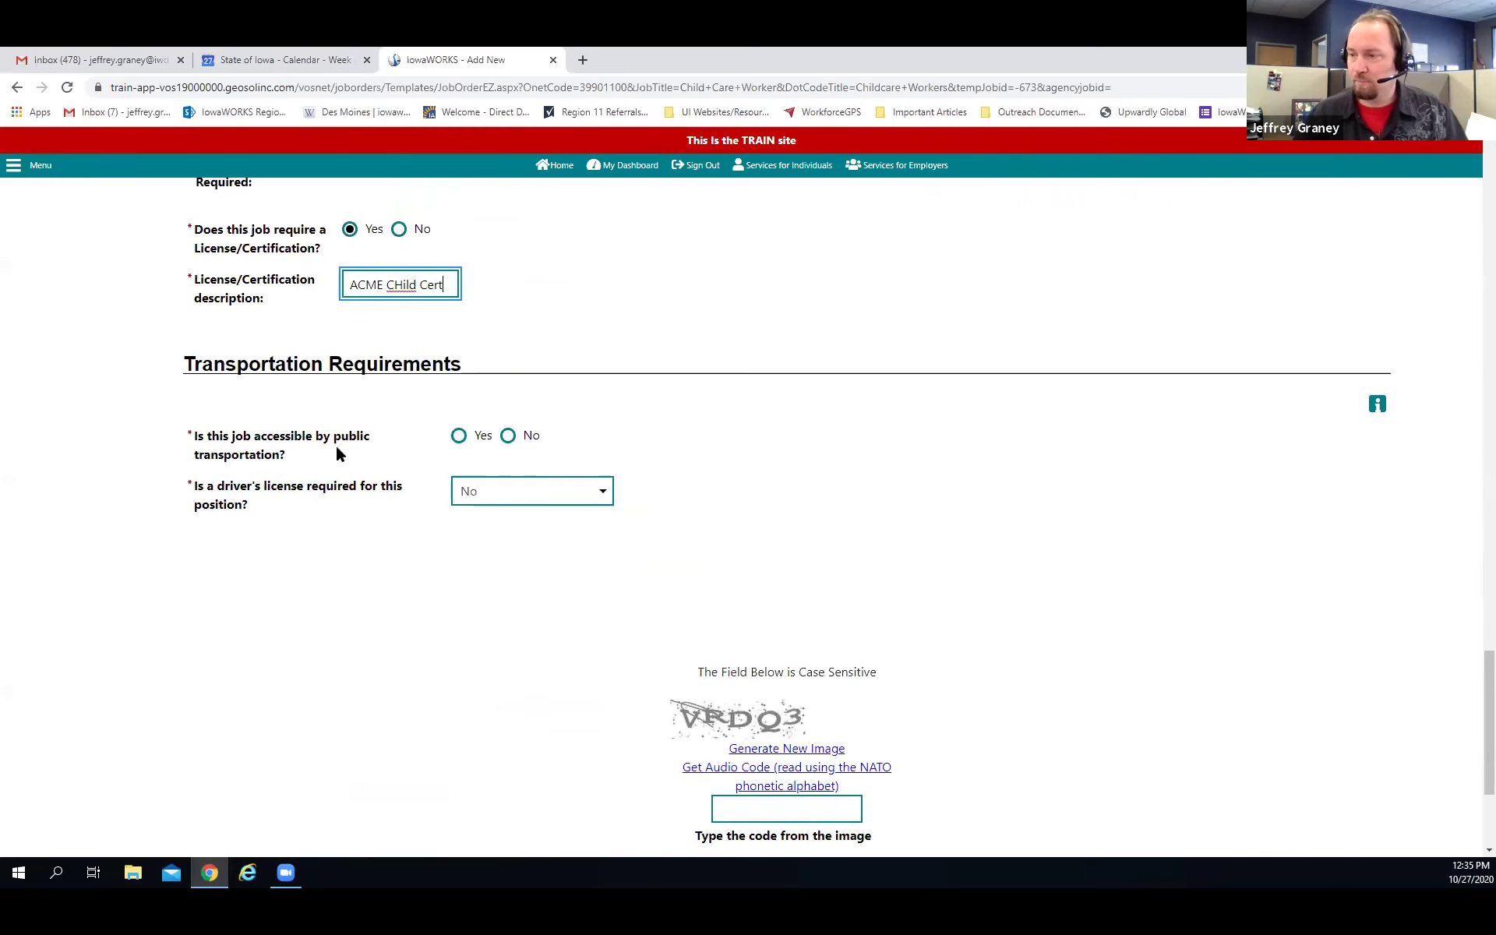
pyautogui.click(510, 439)
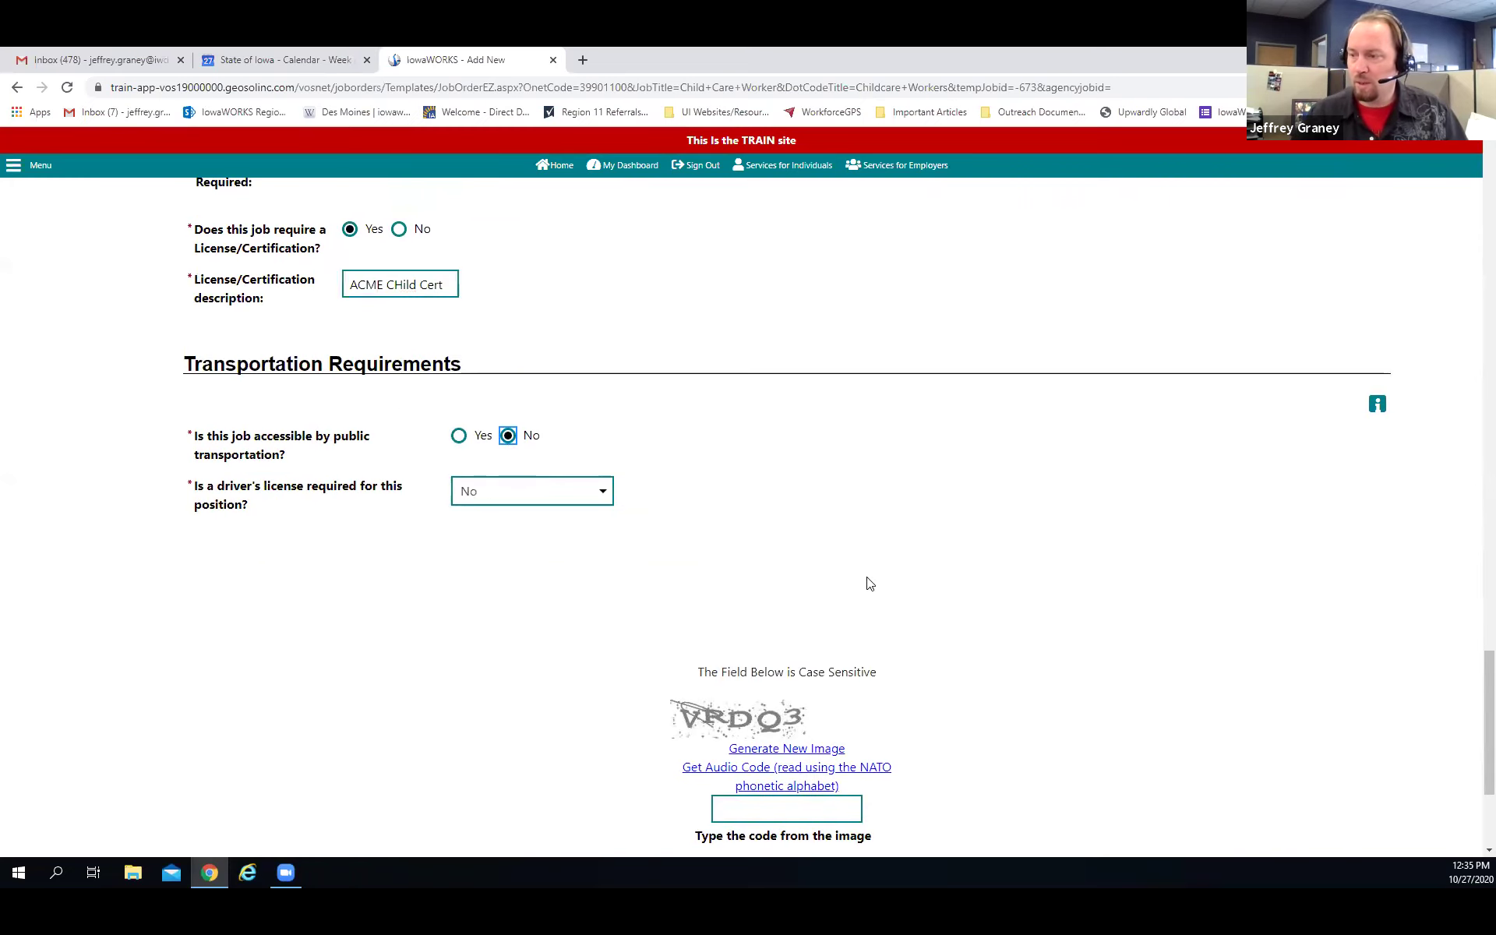
# Enter the case-sensitive verification code from the image and submit the form to create the job order
pyautogui.scroll(-1, 600, 526)
pyautogui.scroll(-1, 596, 522)
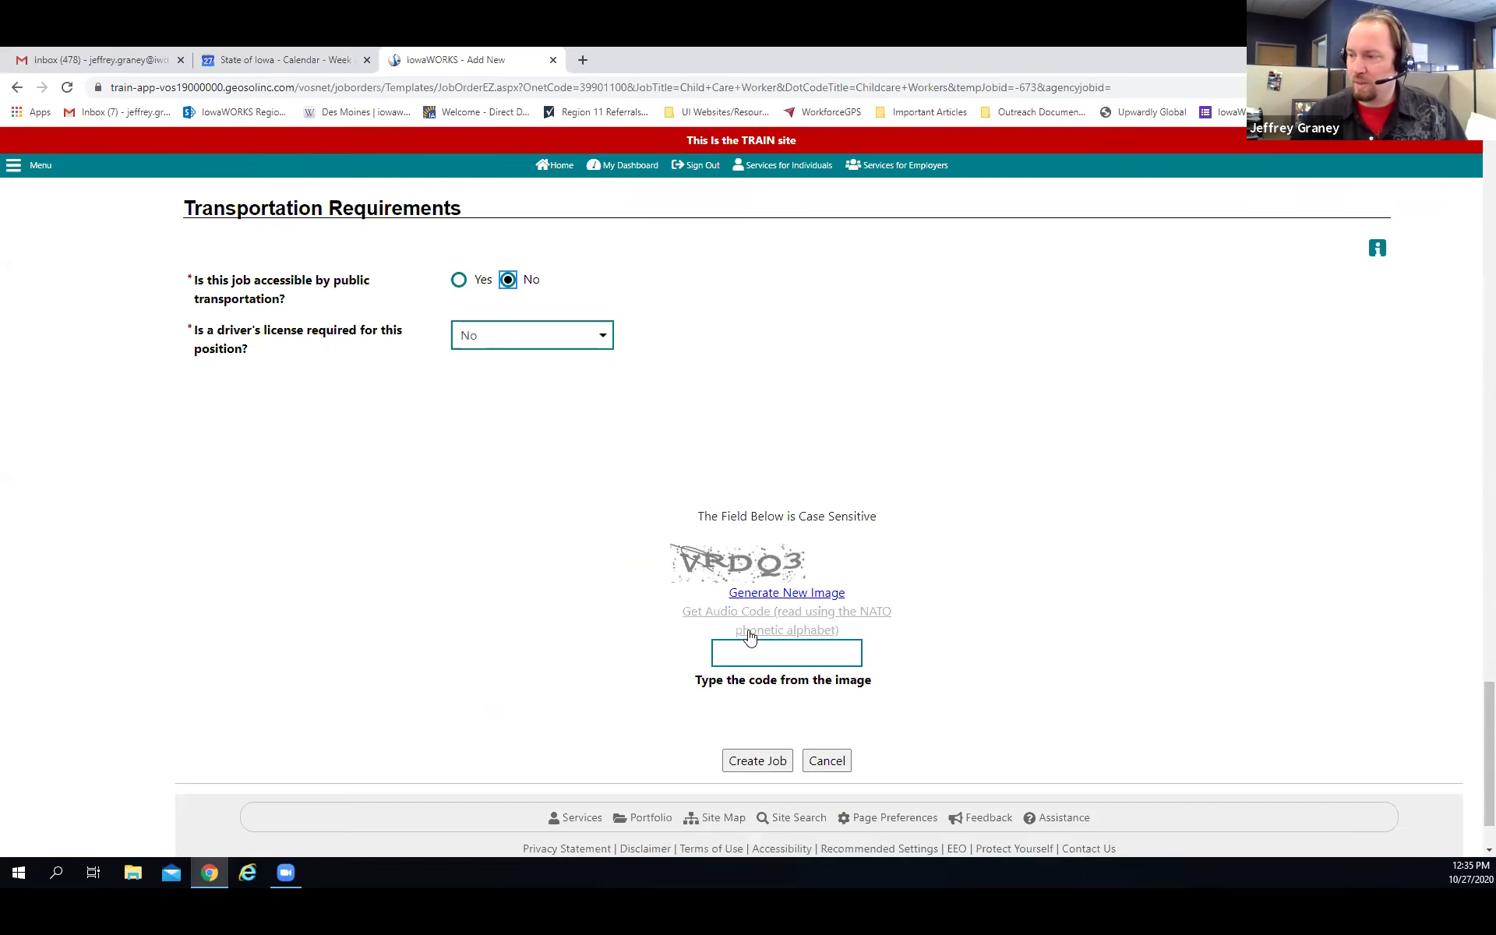
pyautogui.click(741, 657)
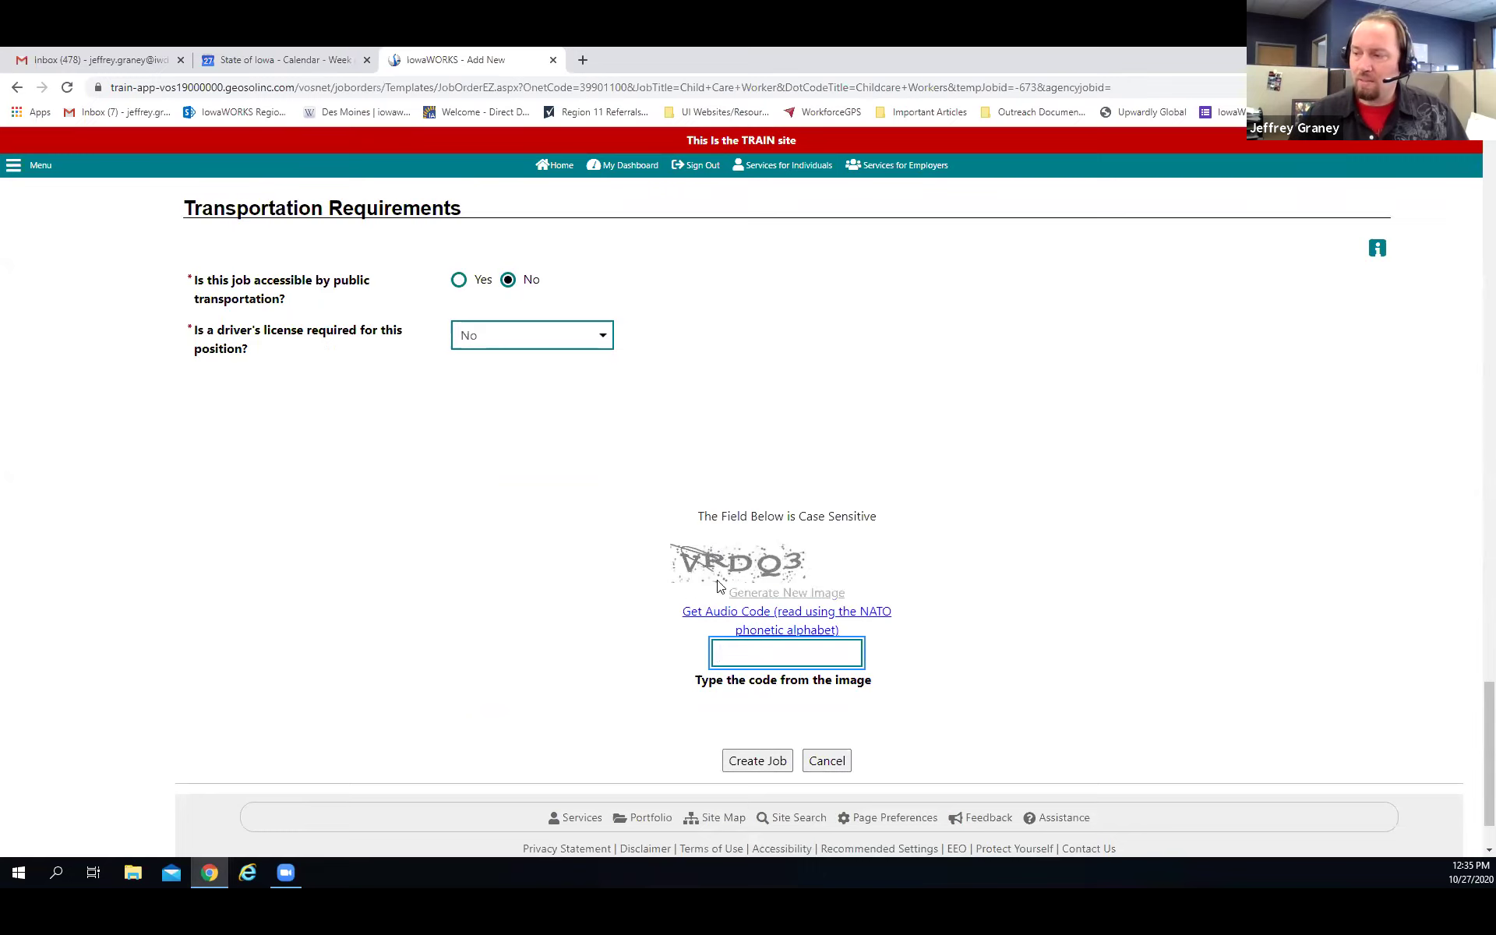
pyautogui.moveTo(675, 561); pyautogui.dragTo(900, 561)
pyautogui.click(900, 561)
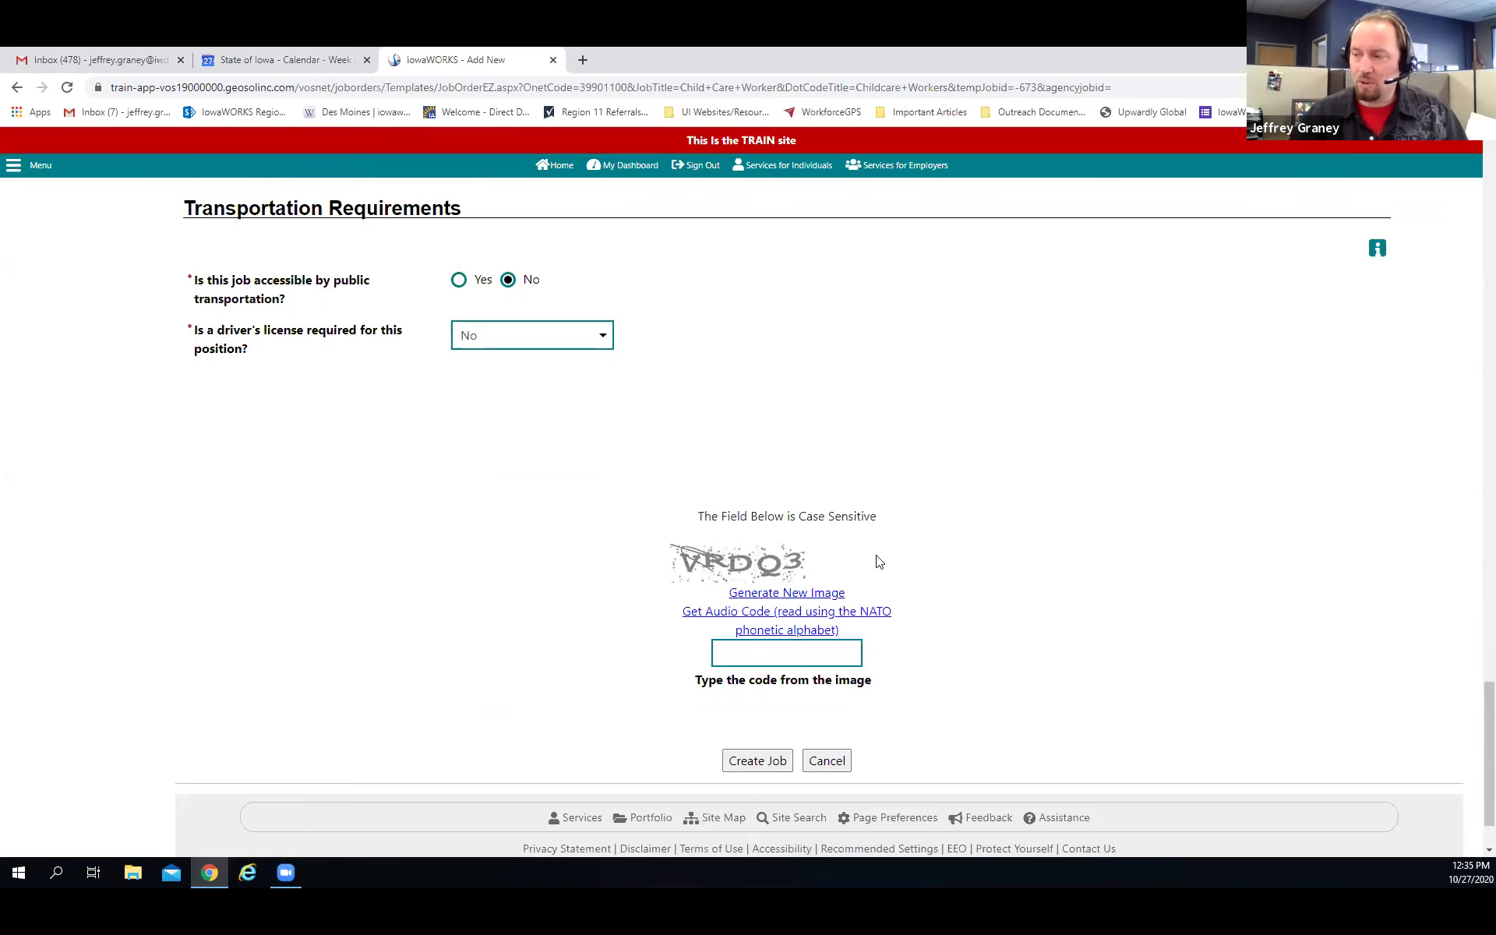
pyautogui.click(809, 657)
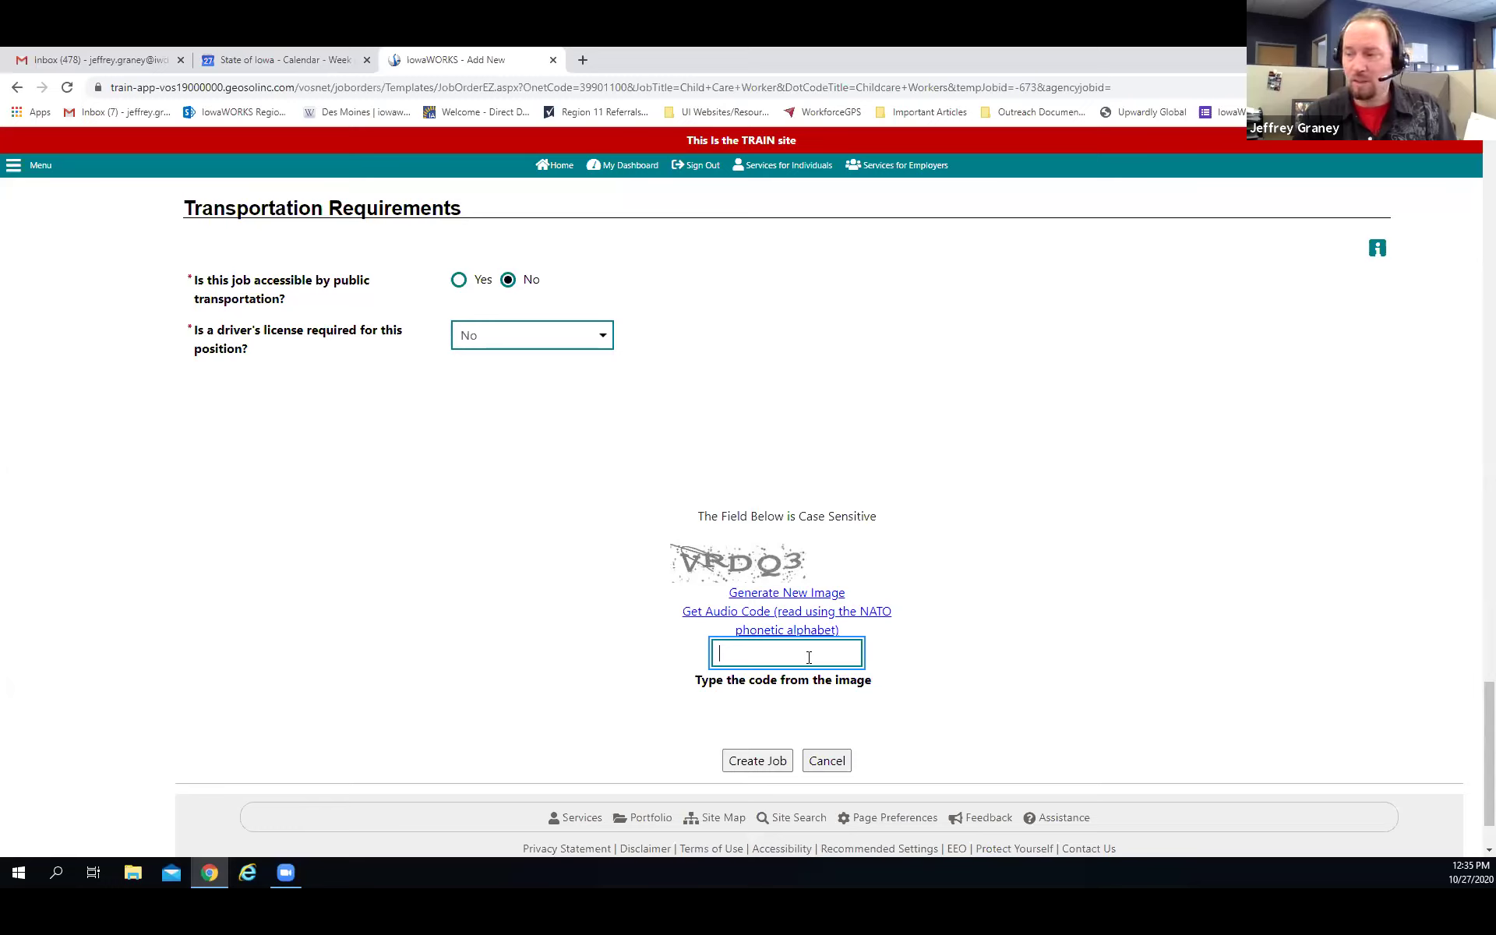
pyautogui.write('VRD')
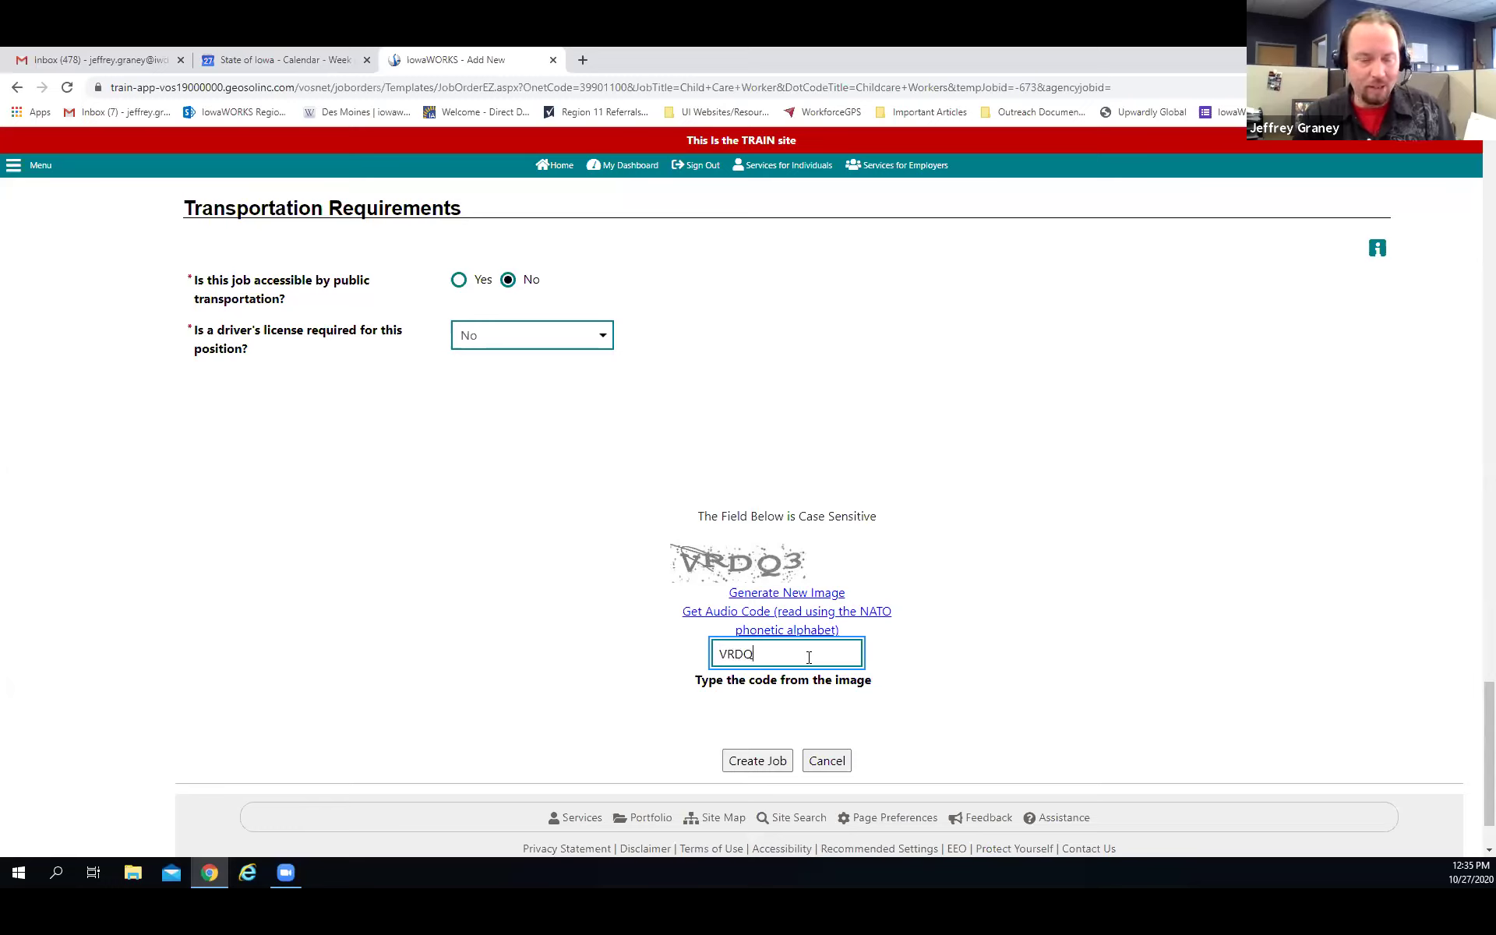
pyautogui.write('Q')
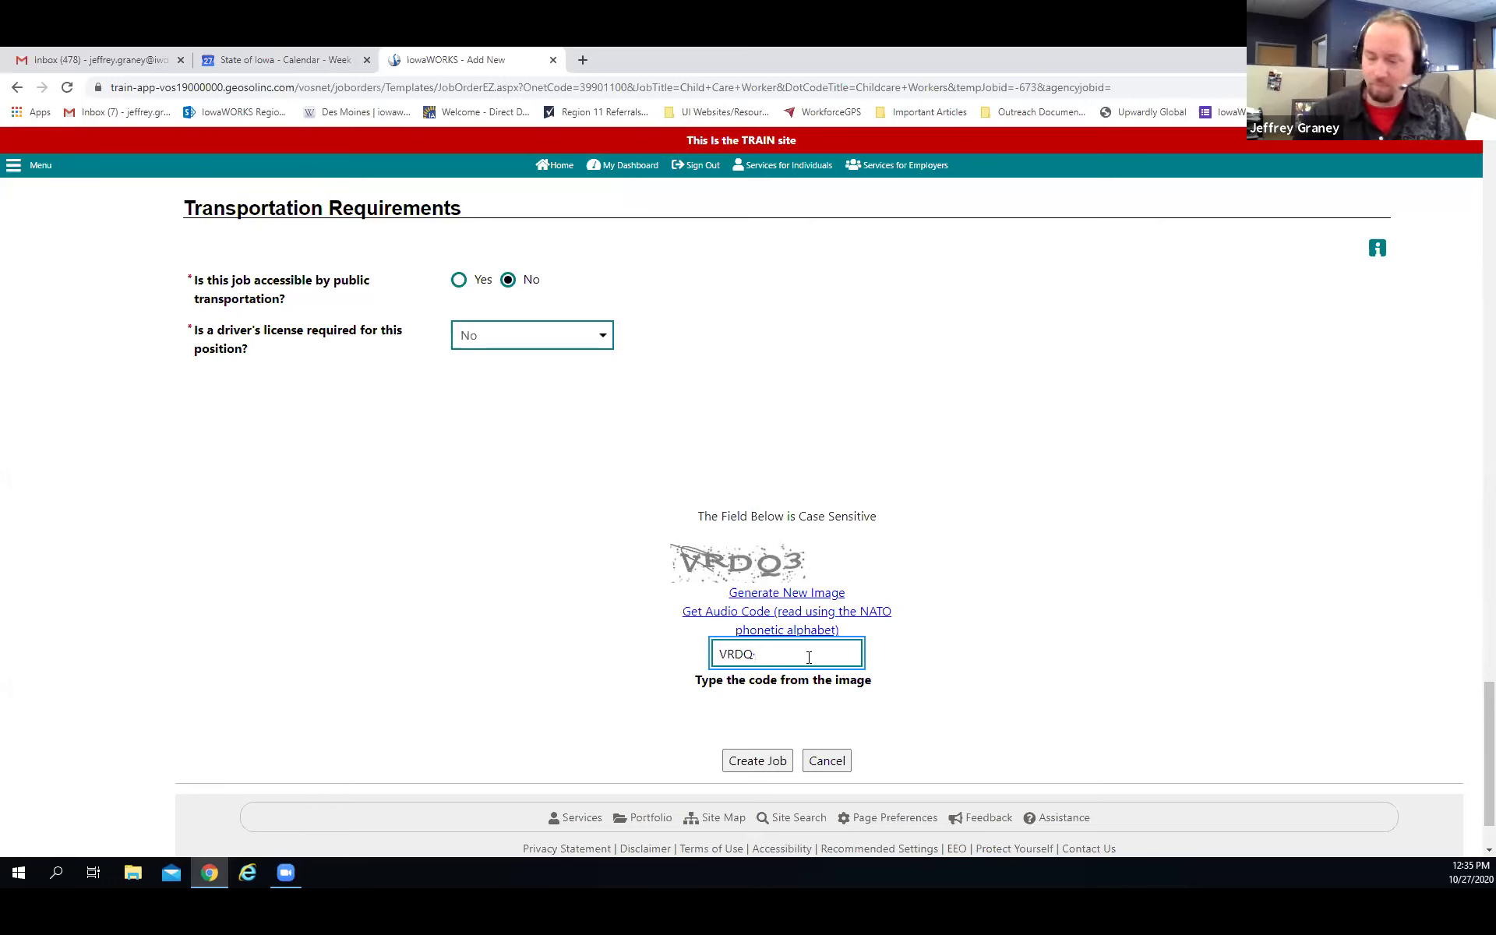
pyautogui.write('3')
pyautogui.click(756, 761)
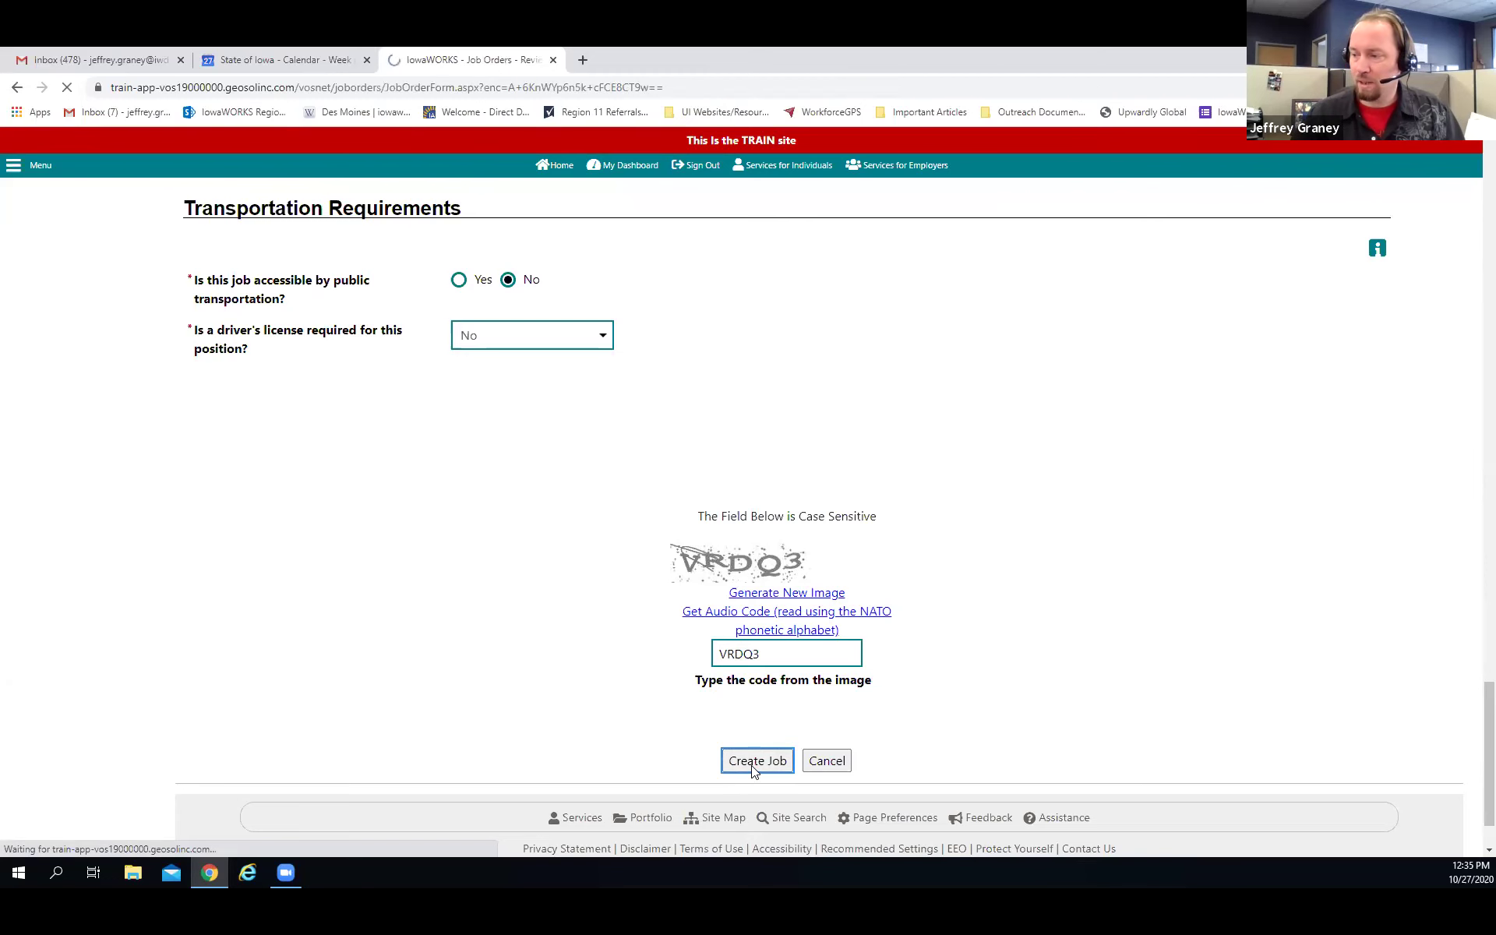
# Review the created Child Care Worker job order from its title, location and contact sections through to its other specifications and sharing options
pyautogui.scroll(-2, 725, 671)
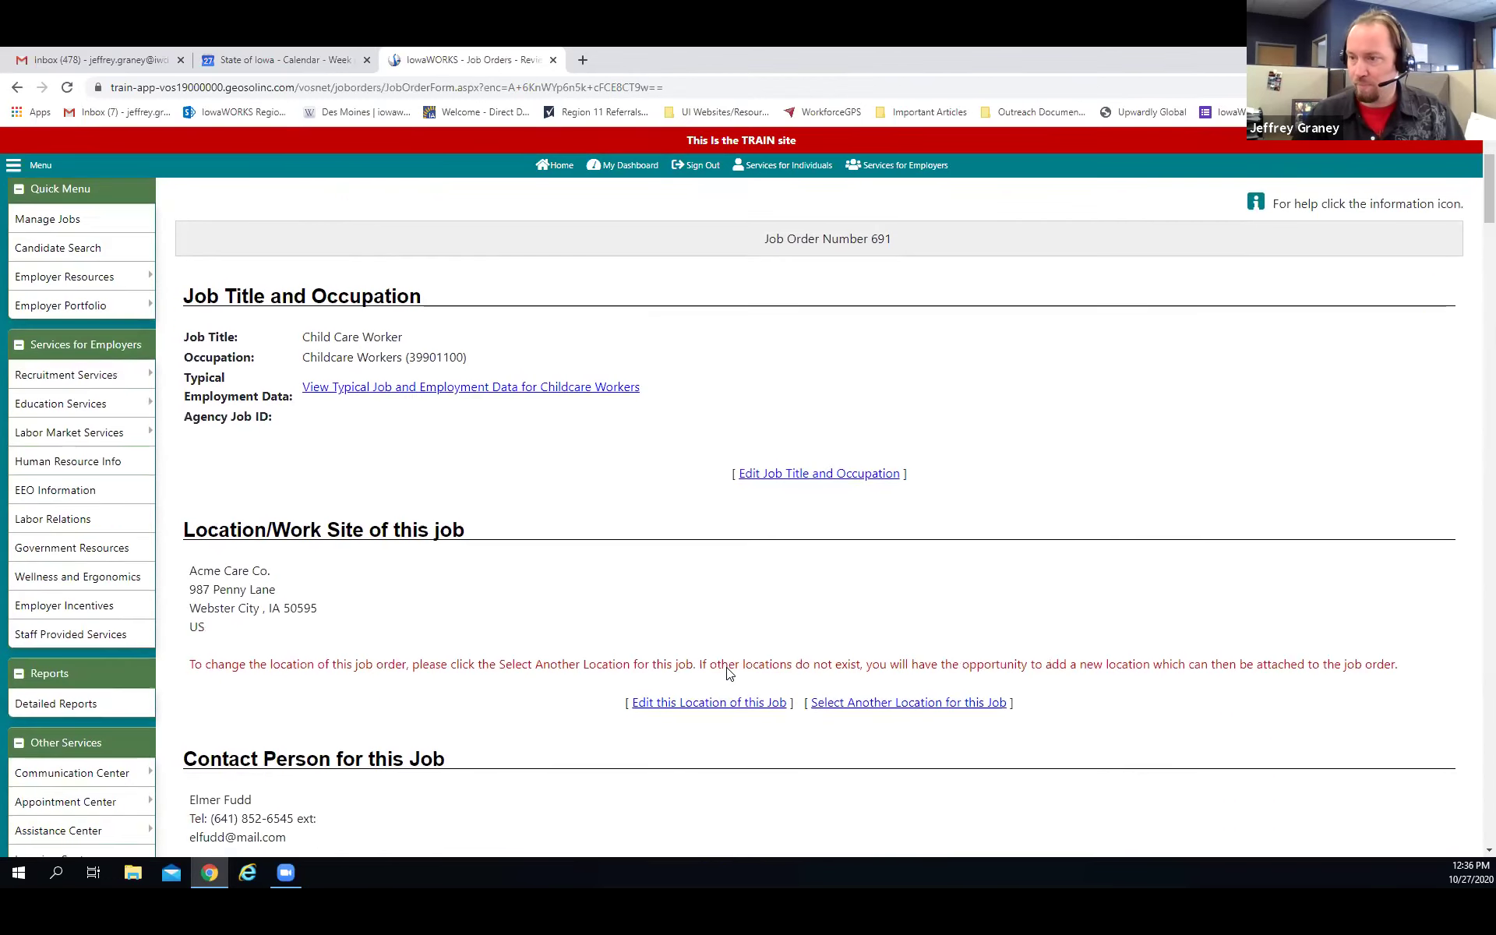
pyautogui.scroll(1, 492, 479)
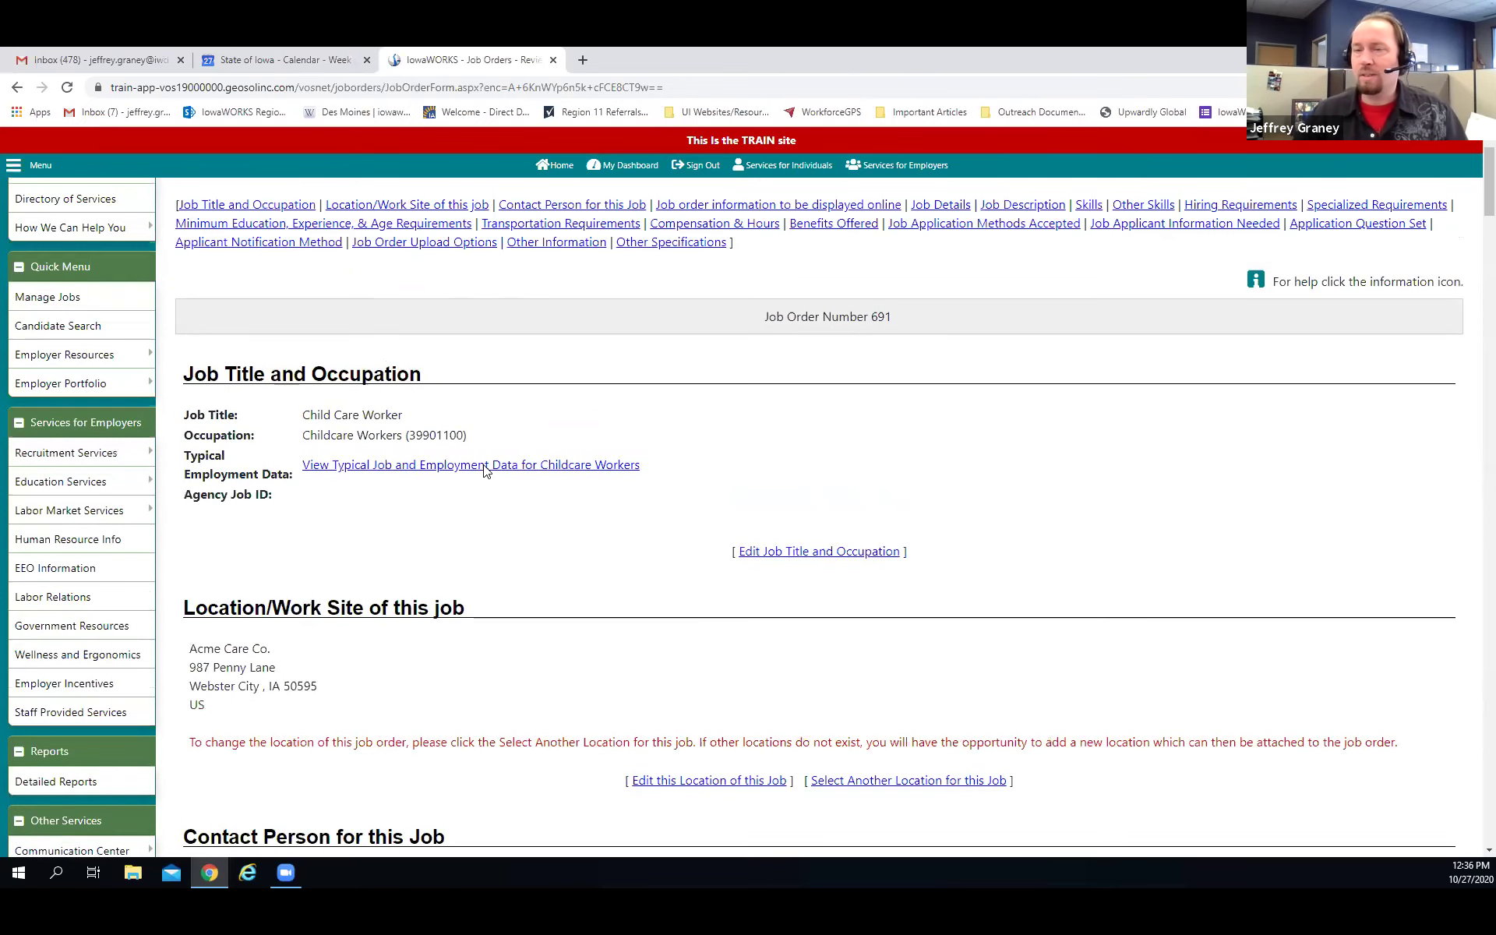
pyautogui.scroll(-1, 472, 481)
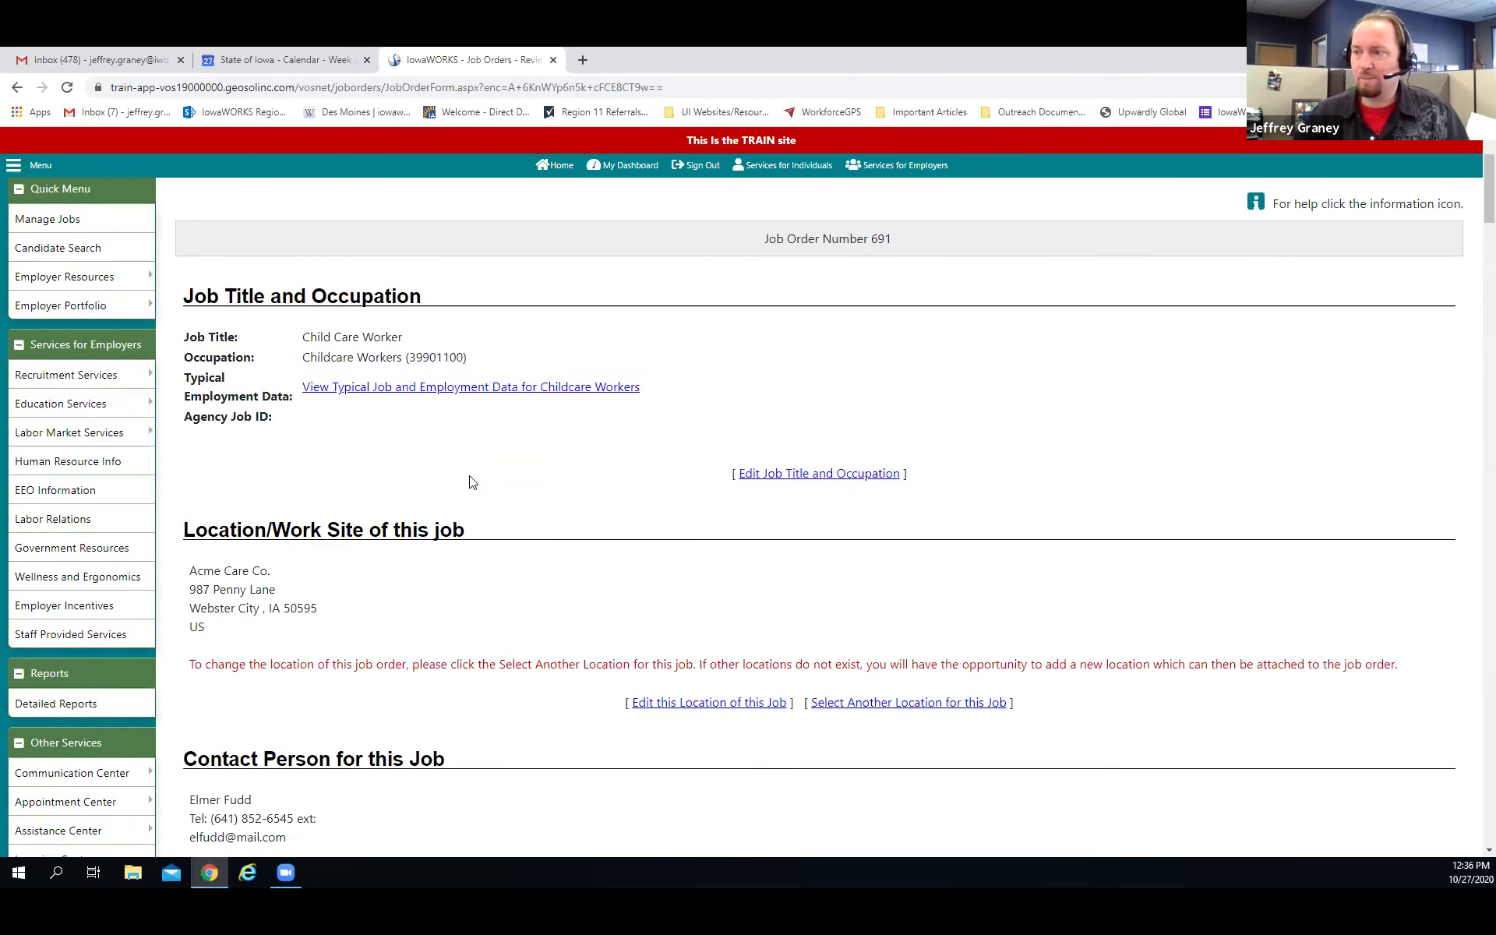
pyautogui.scroll(-1, 487, 475)
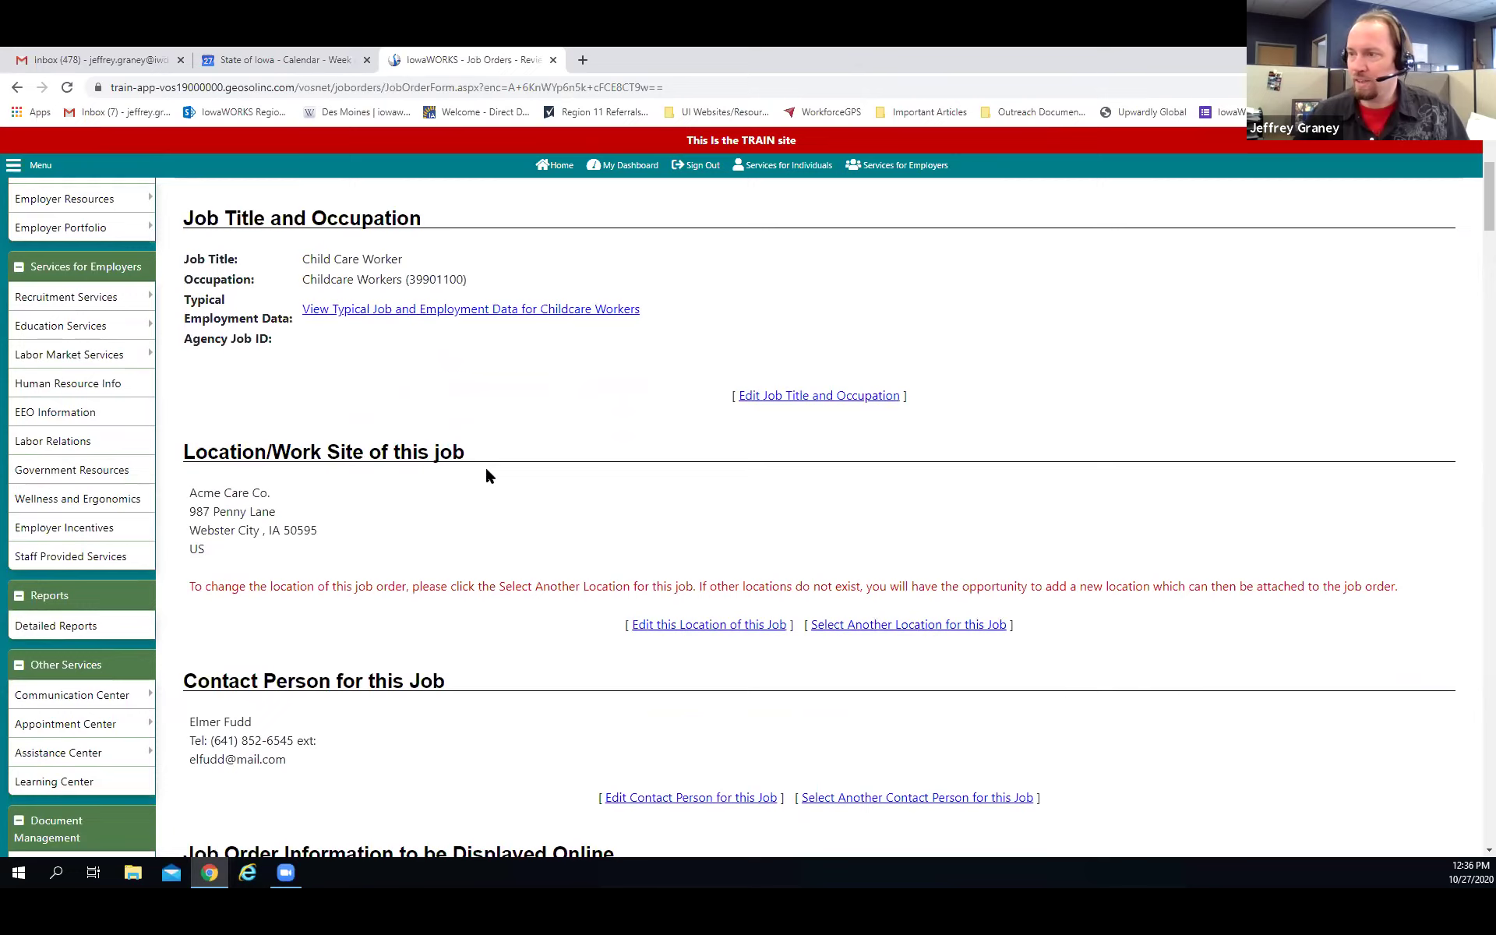
pyautogui.scroll(1, 486, 470)
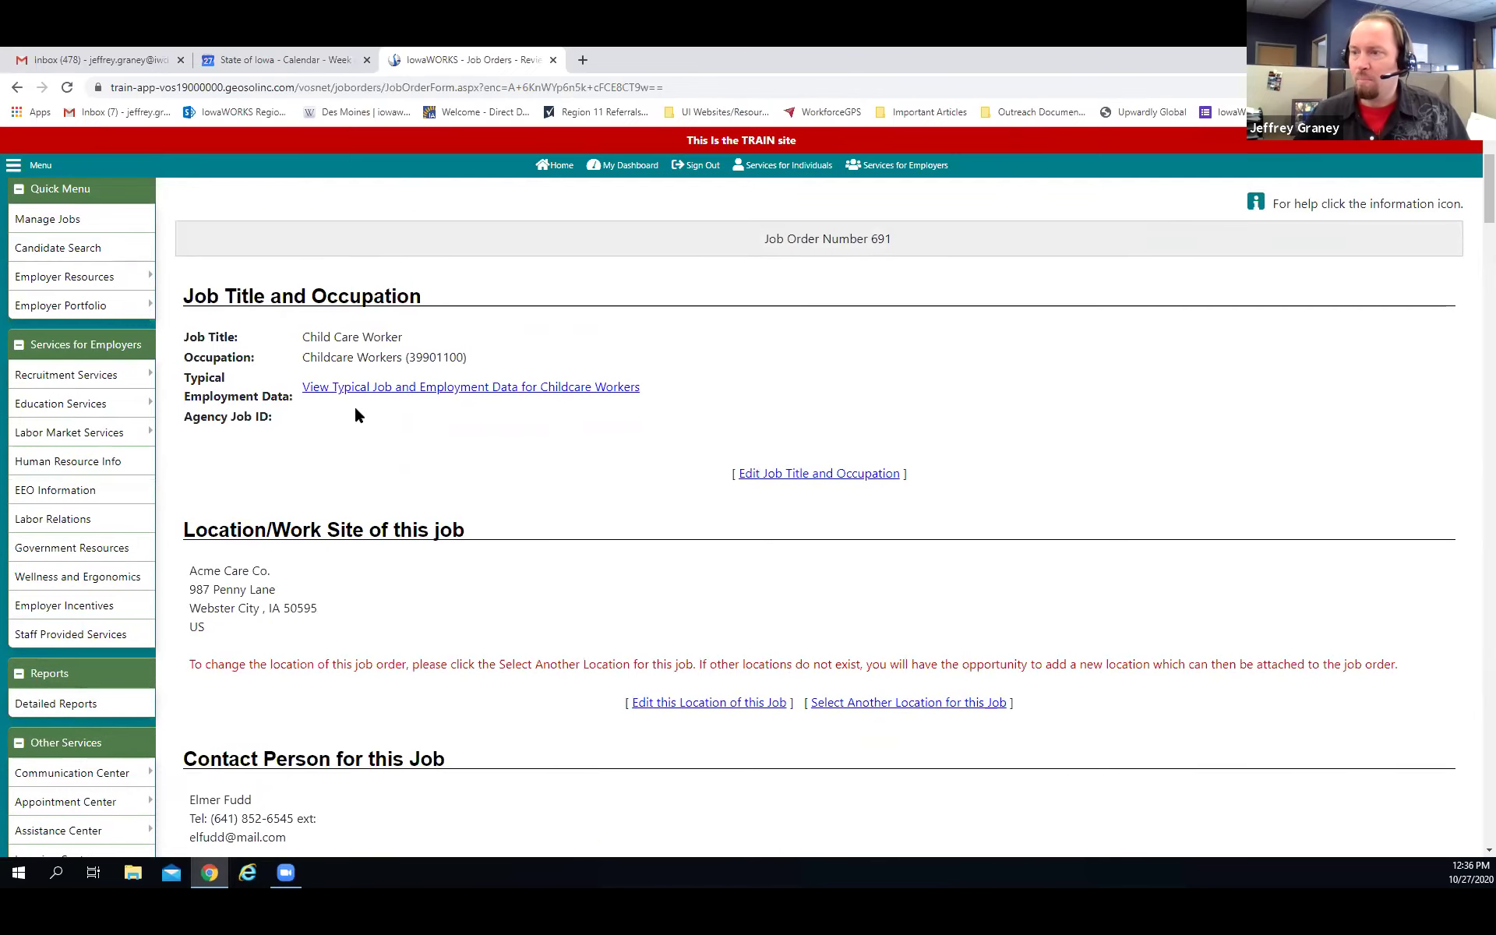
pyautogui.scroll(-3, 490, 425)
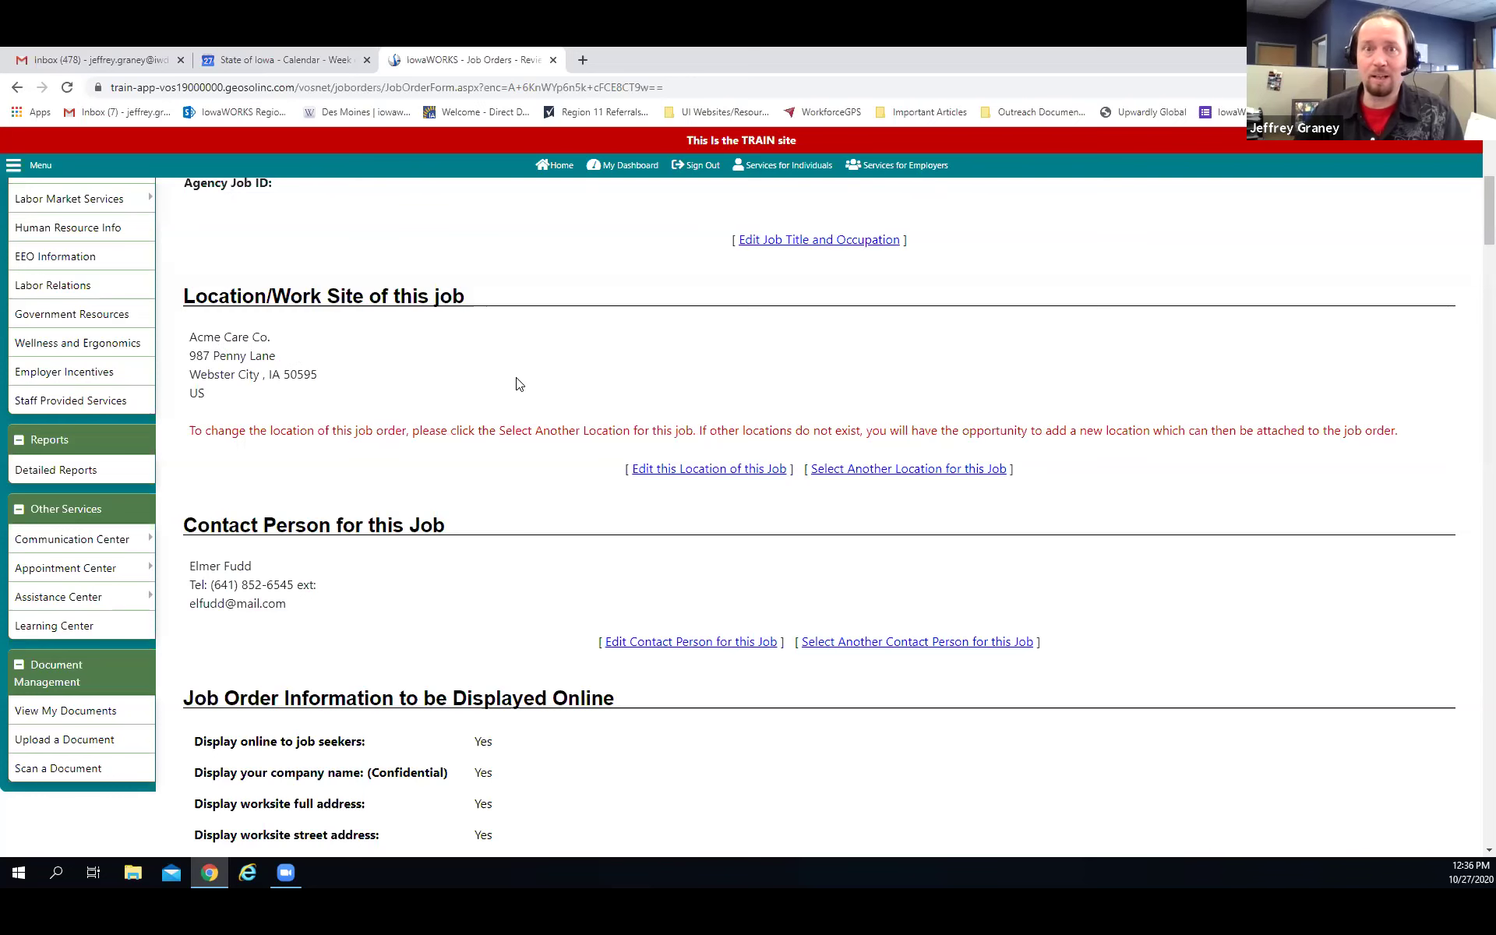
pyautogui.scroll(3, 520, 383)
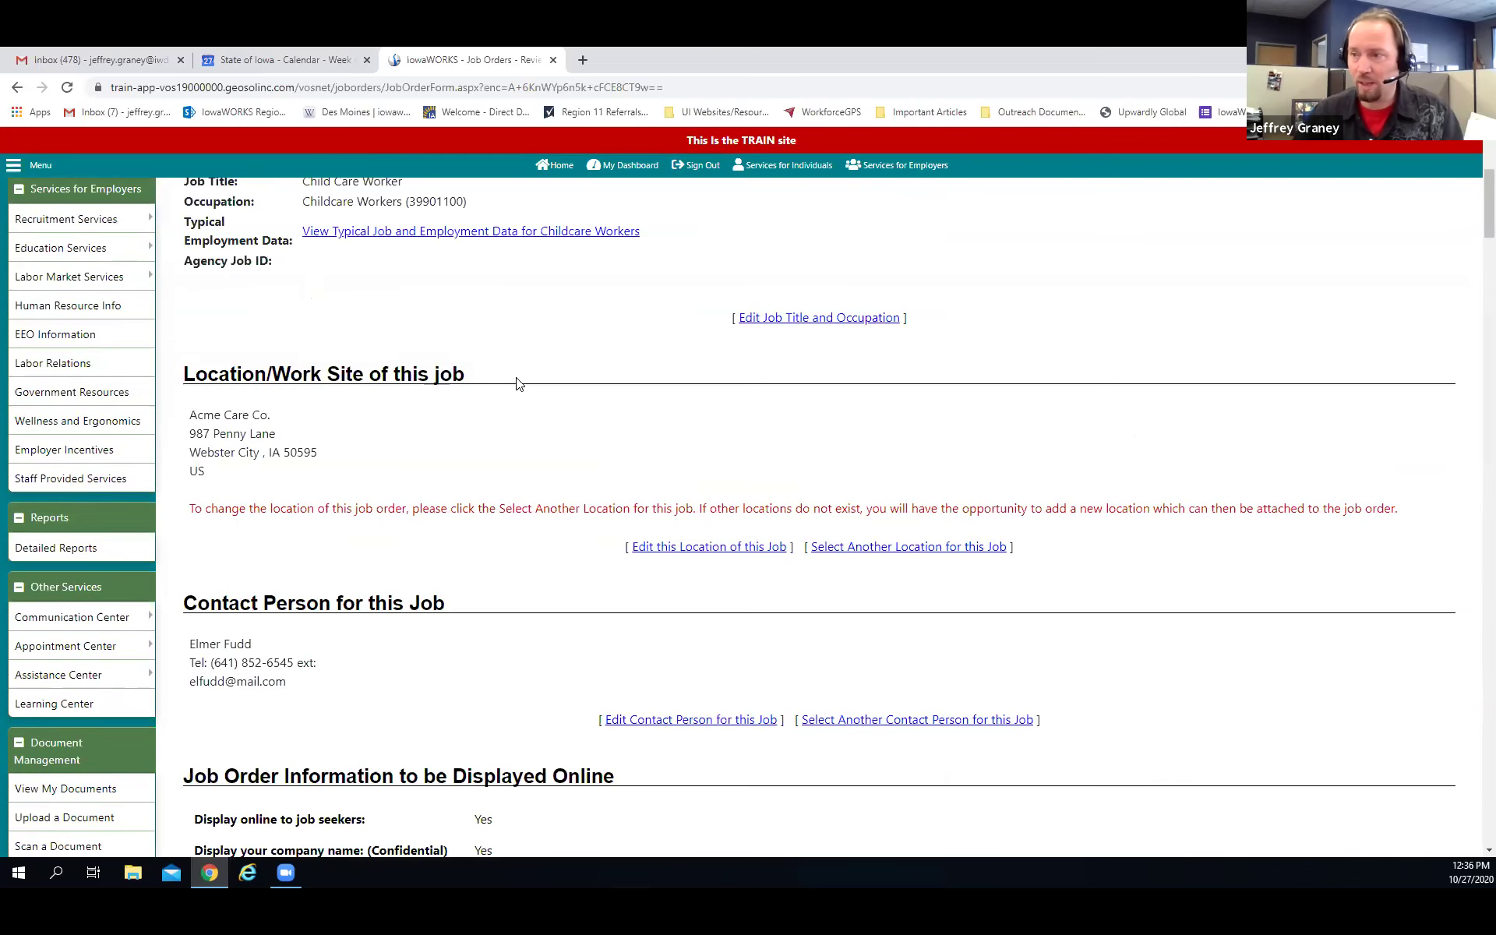
pyautogui.scroll(-3, 520, 384)
pyautogui.scroll(-9, 520, 383)
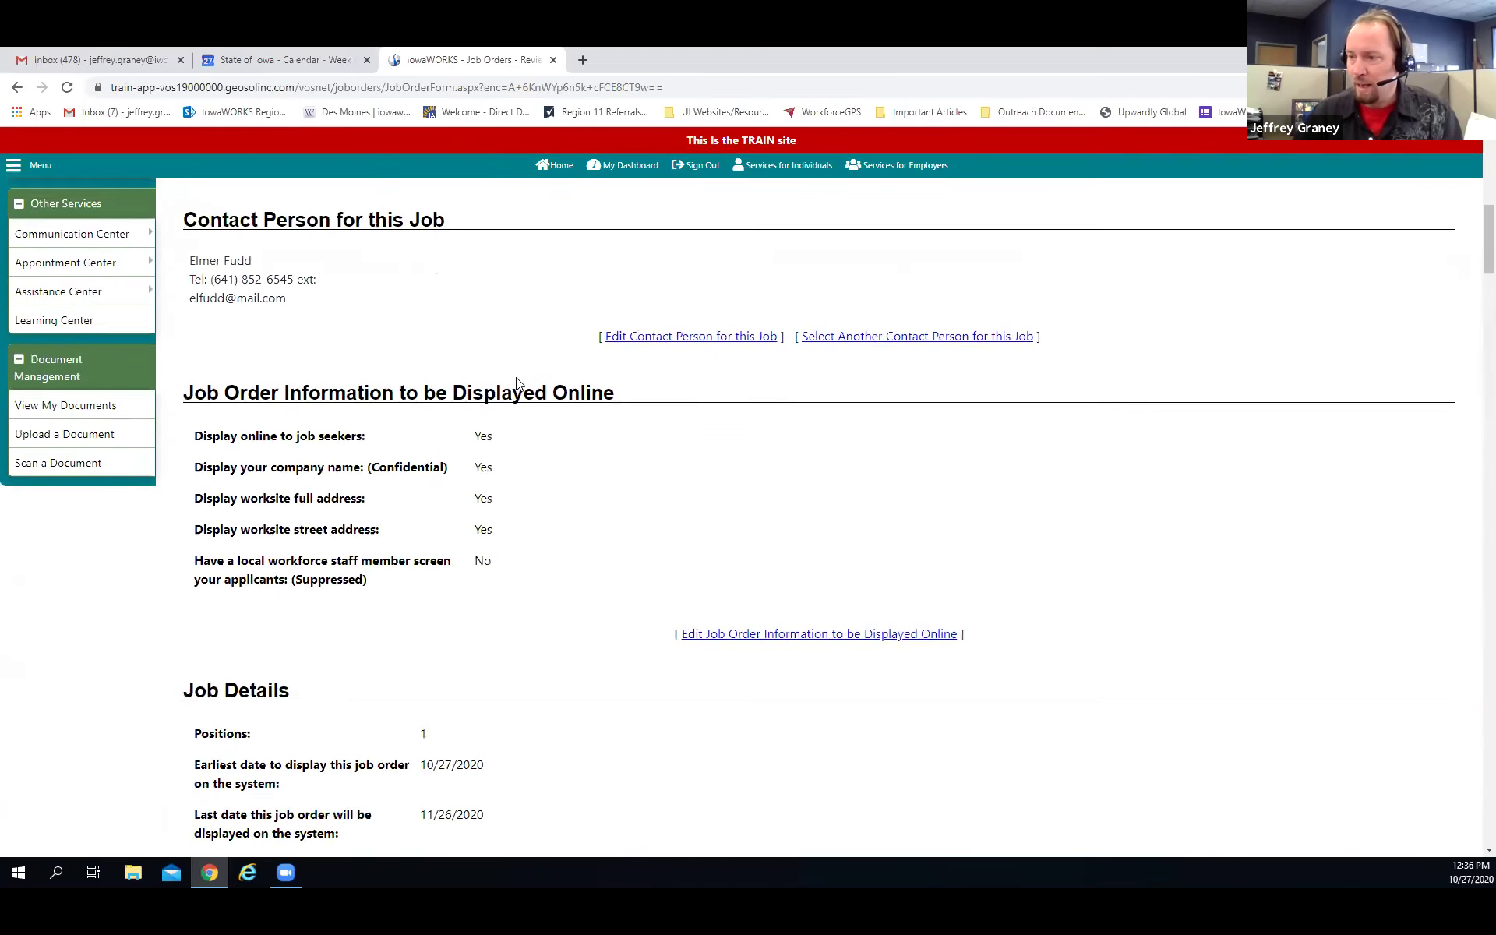
pyautogui.scroll(-10, 509, 452)
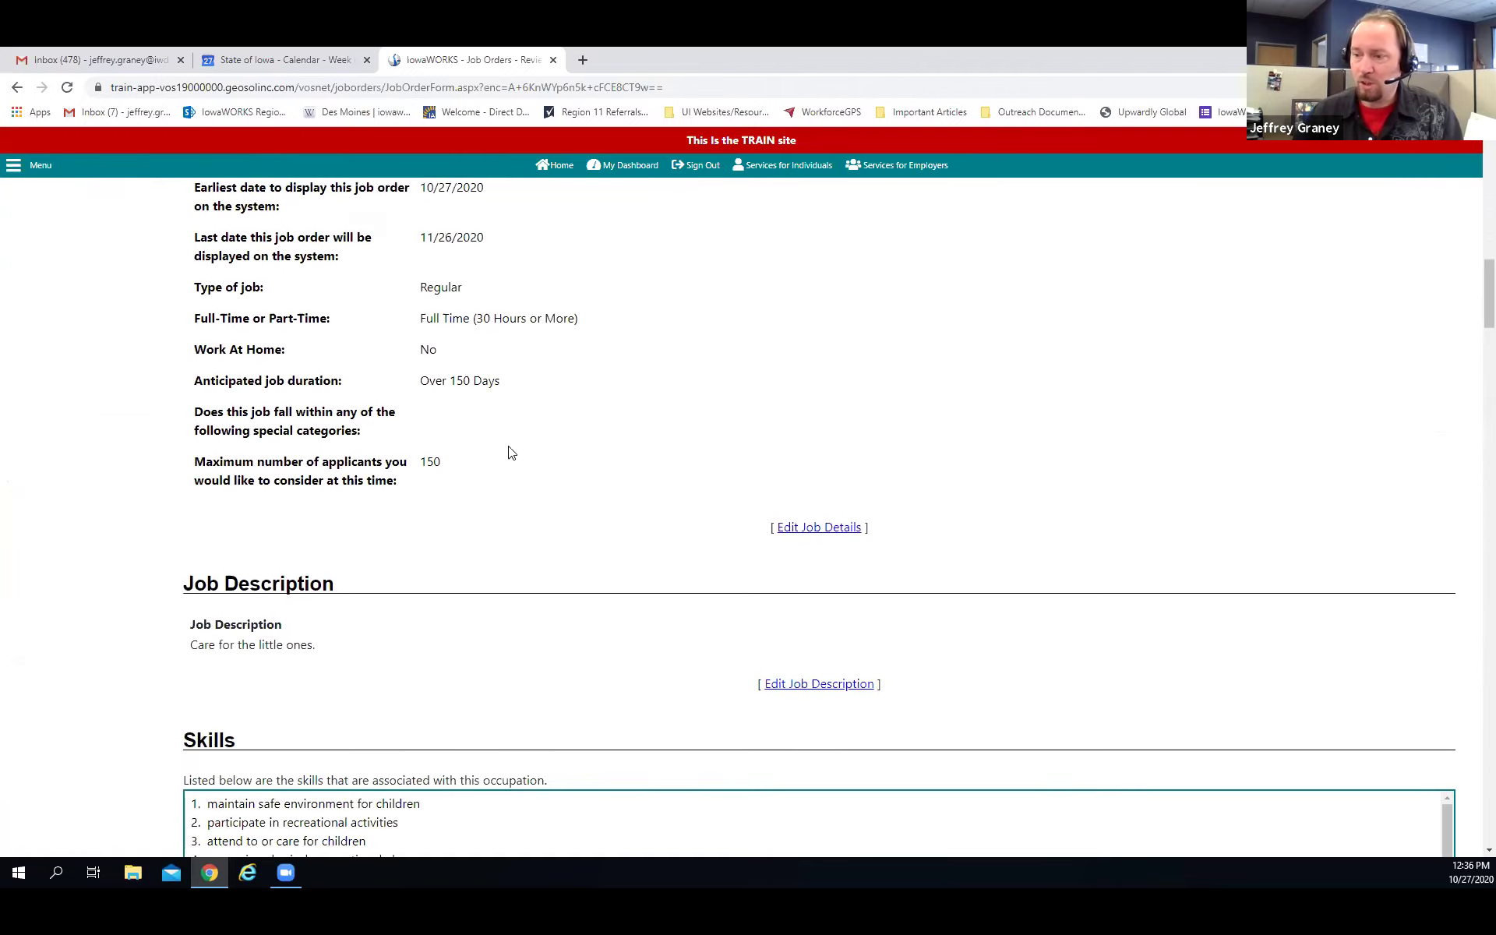
pyautogui.scroll(-10, 514, 452)
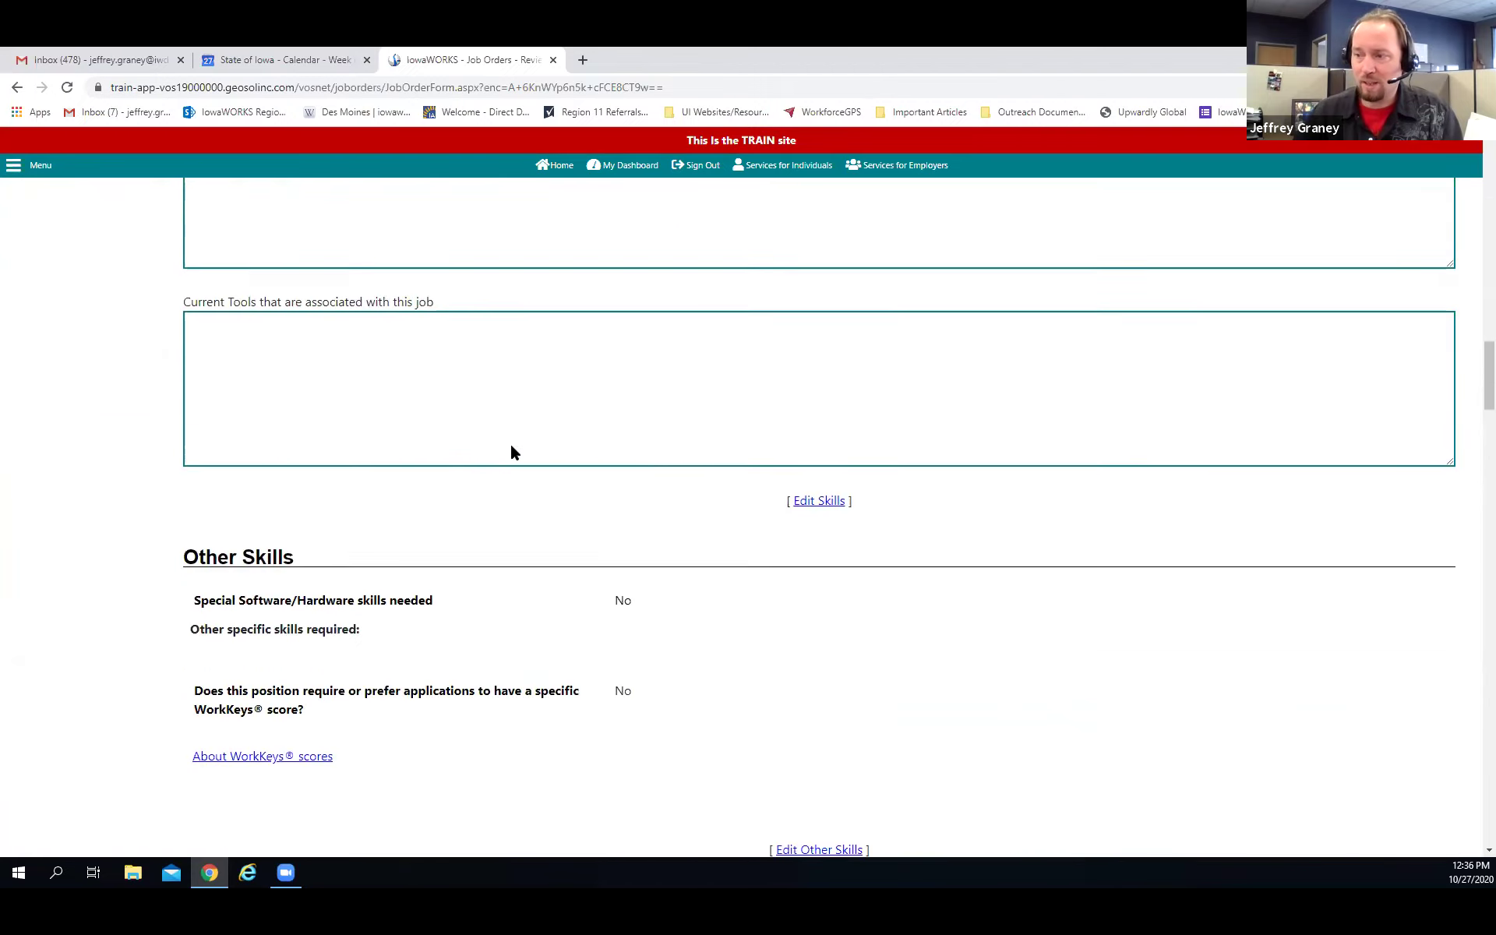
pyautogui.scroll(-20, 512, 452)
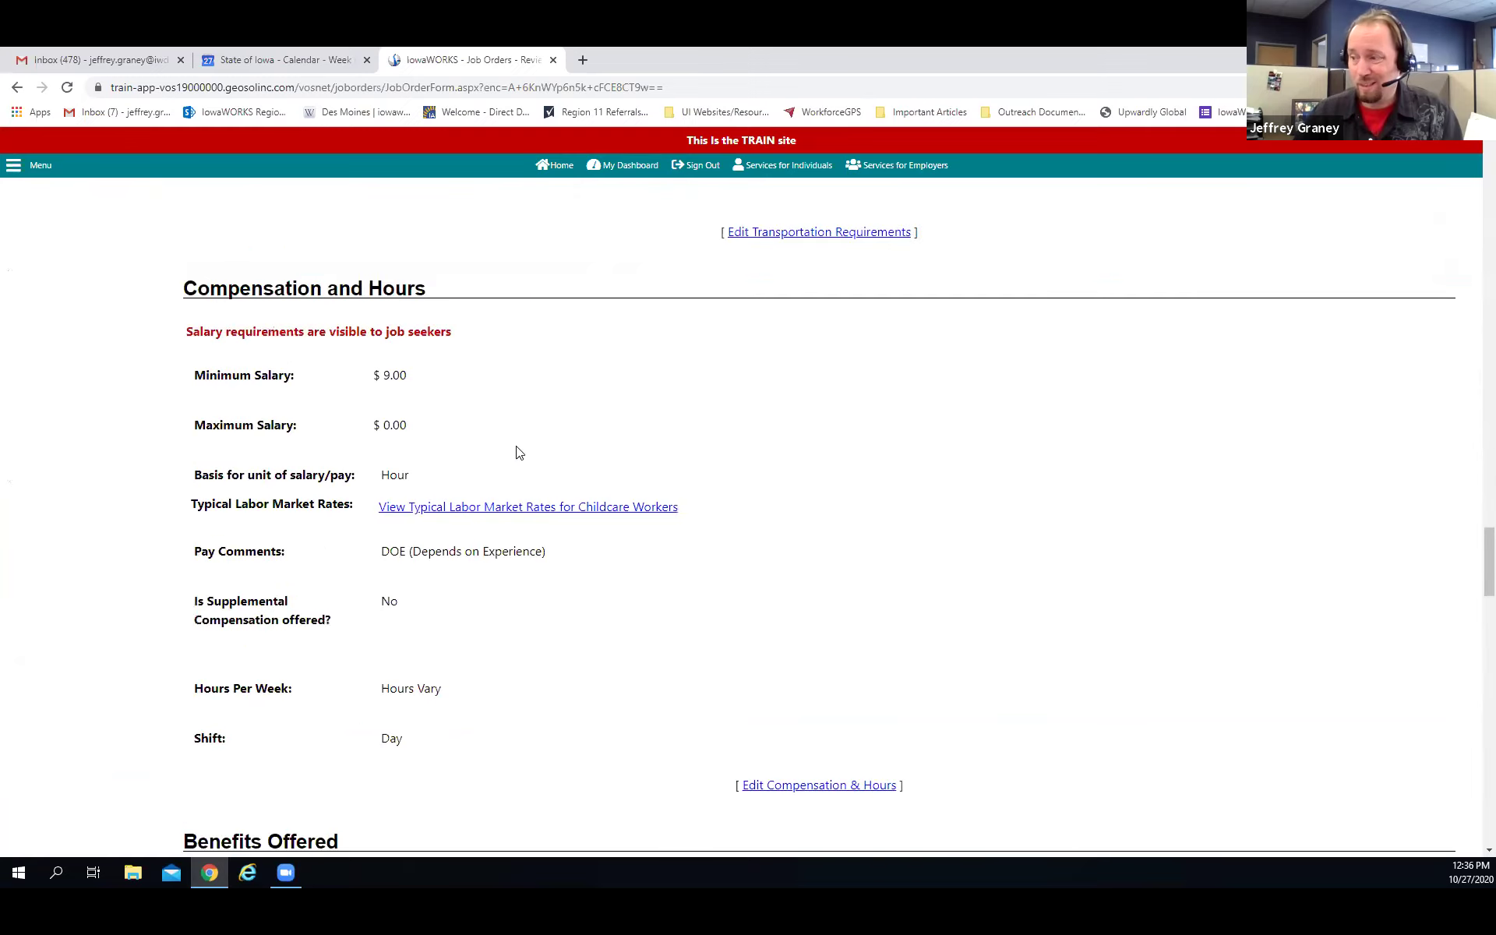
pyautogui.scroll(-9, 639, 471)
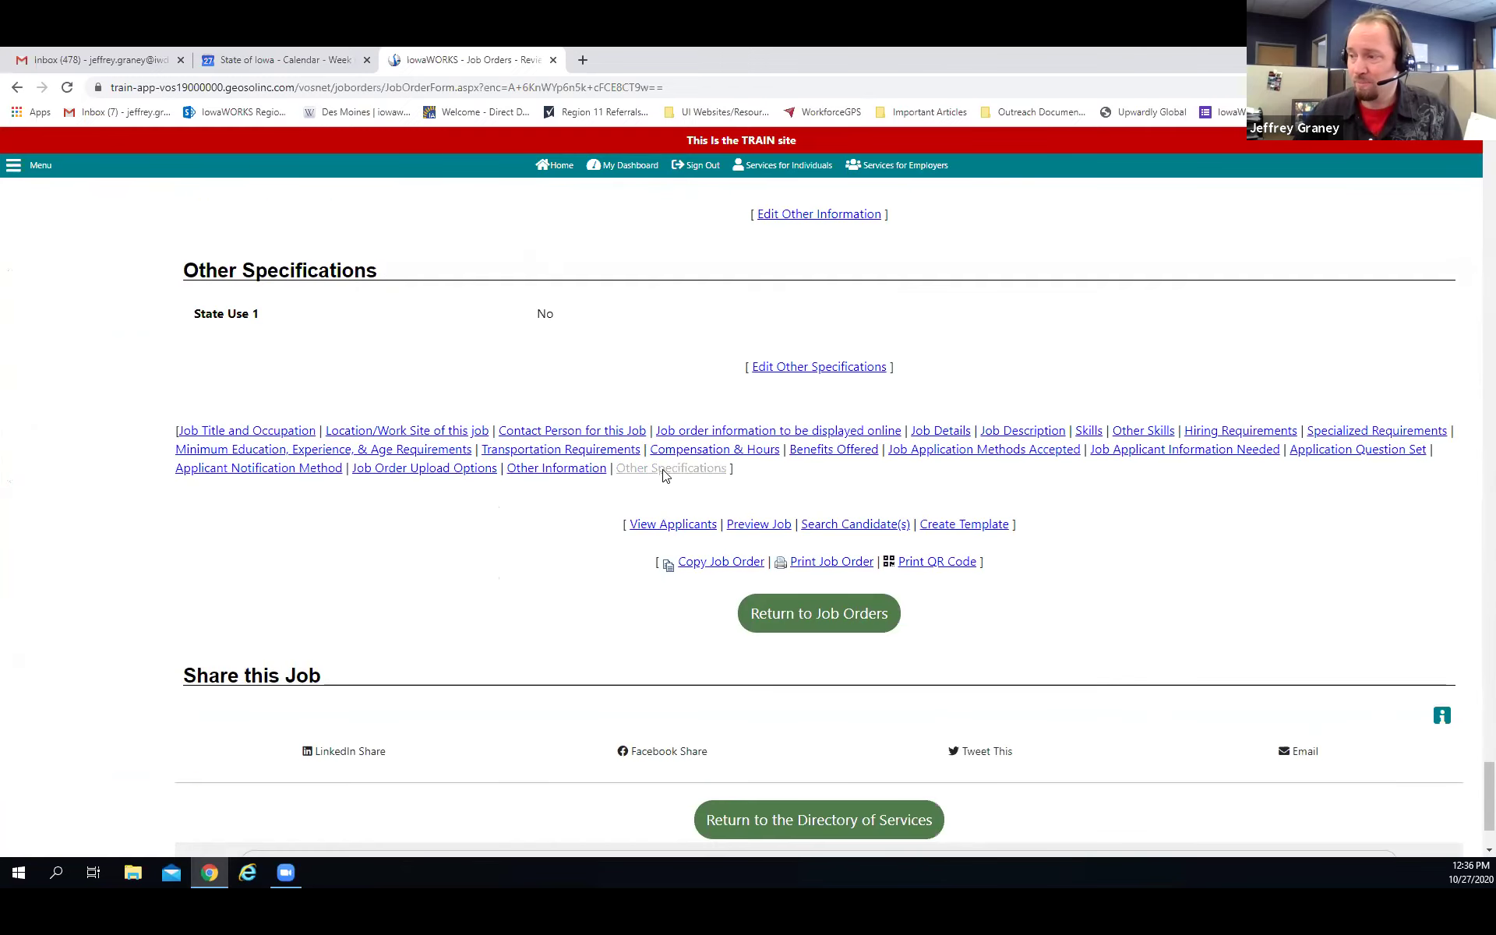
# Examine the job order's other information, upload options, applicant notification and question set, and the Job Application Methods Accepted section
pyautogui.scroll(3, 705, 476)
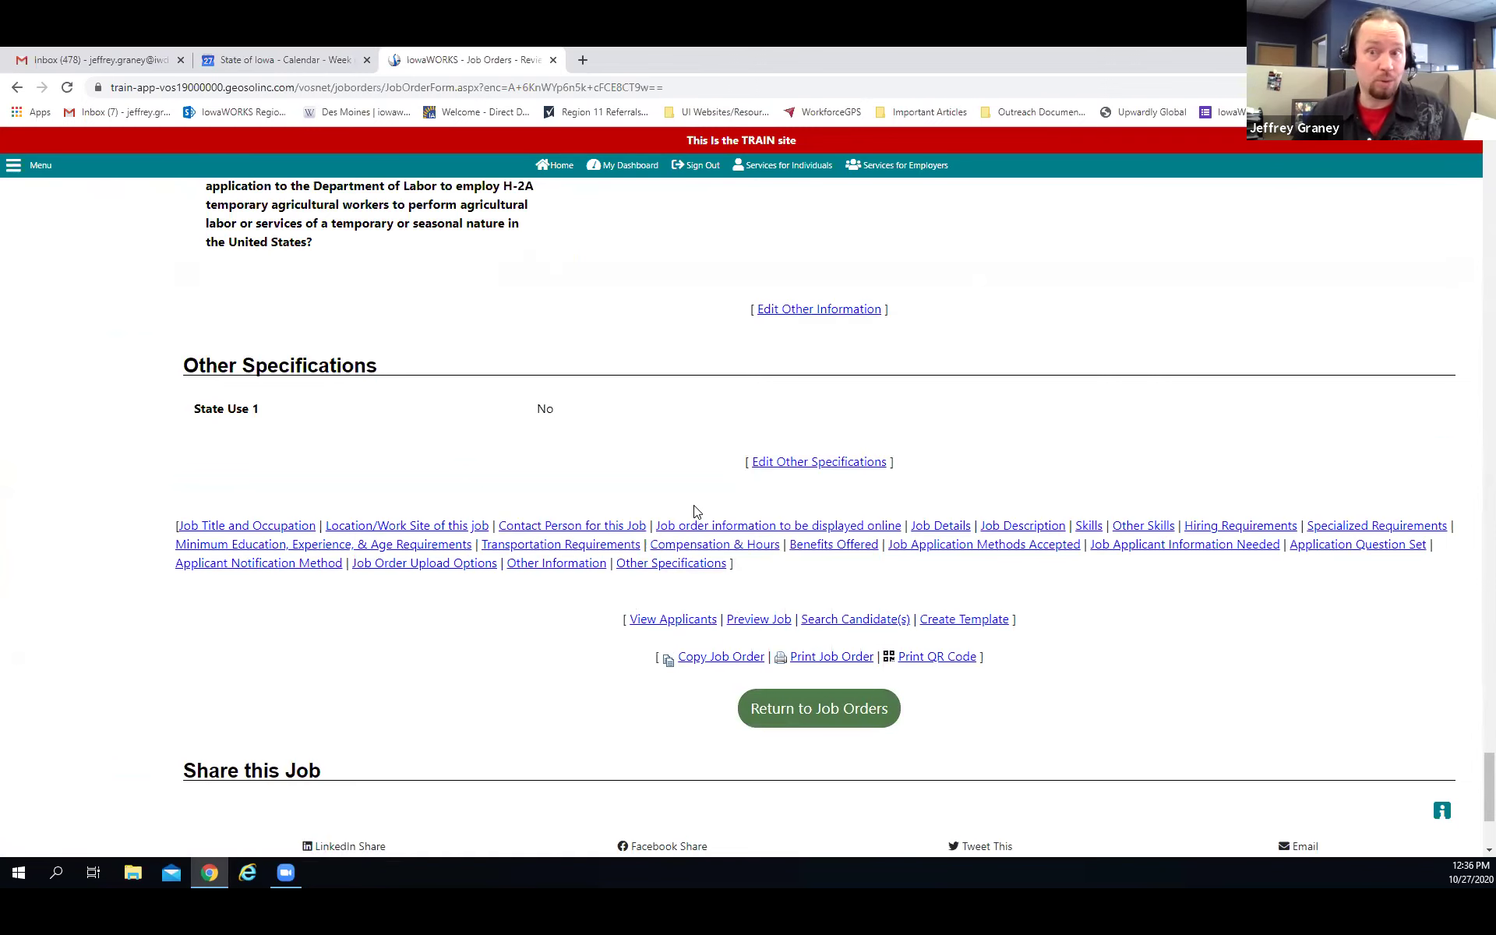
pyautogui.scroll(8, 696, 512)
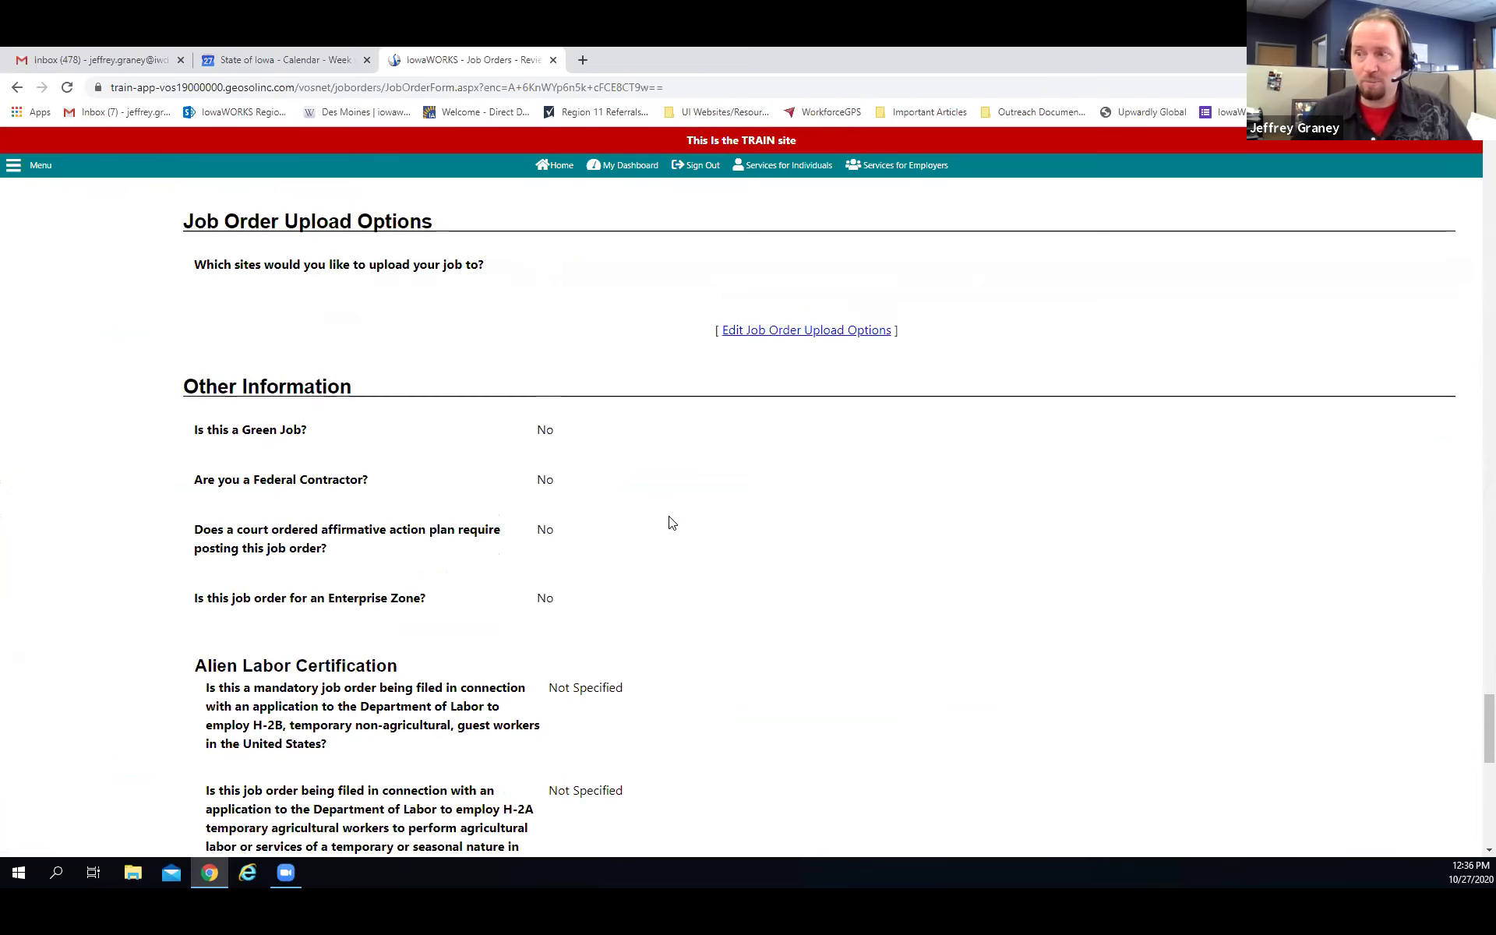
pyautogui.scroll(5, 672, 522)
pyautogui.scroll(3, 673, 522)
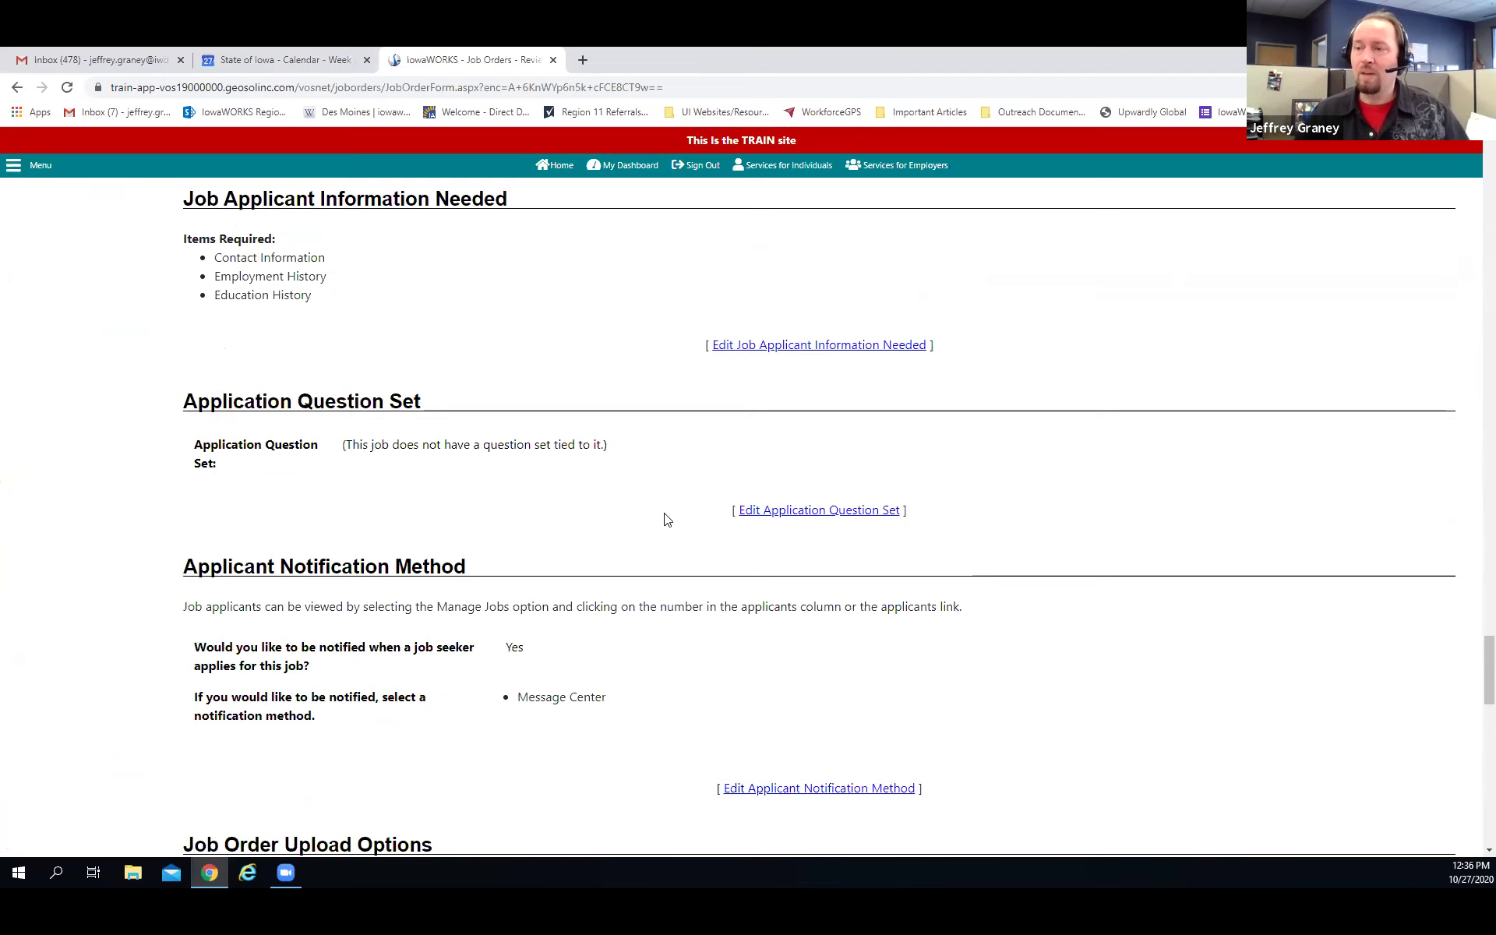
pyautogui.scroll(4, 664, 518)
pyautogui.scroll(2, 636, 506)
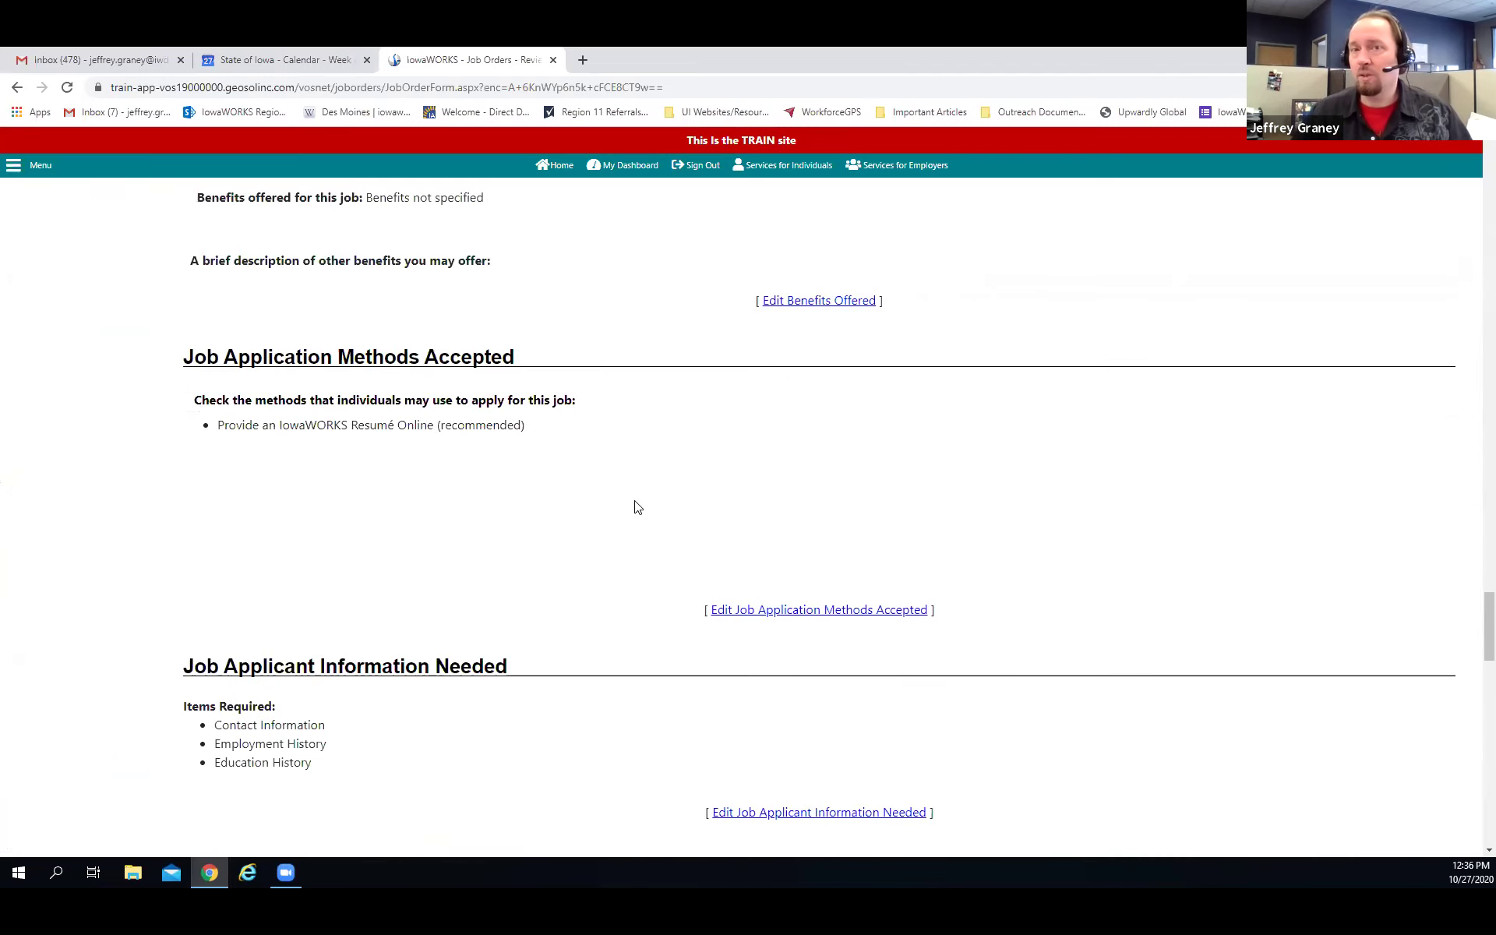
pyautogui.scroll(1, 634, 504)
pyautogui.scroll(-1, 545, 468)
pyautogui.moveTo(516, 357); pyautogui.dragTo(237, 357)
pyautogui.click(176, 362)
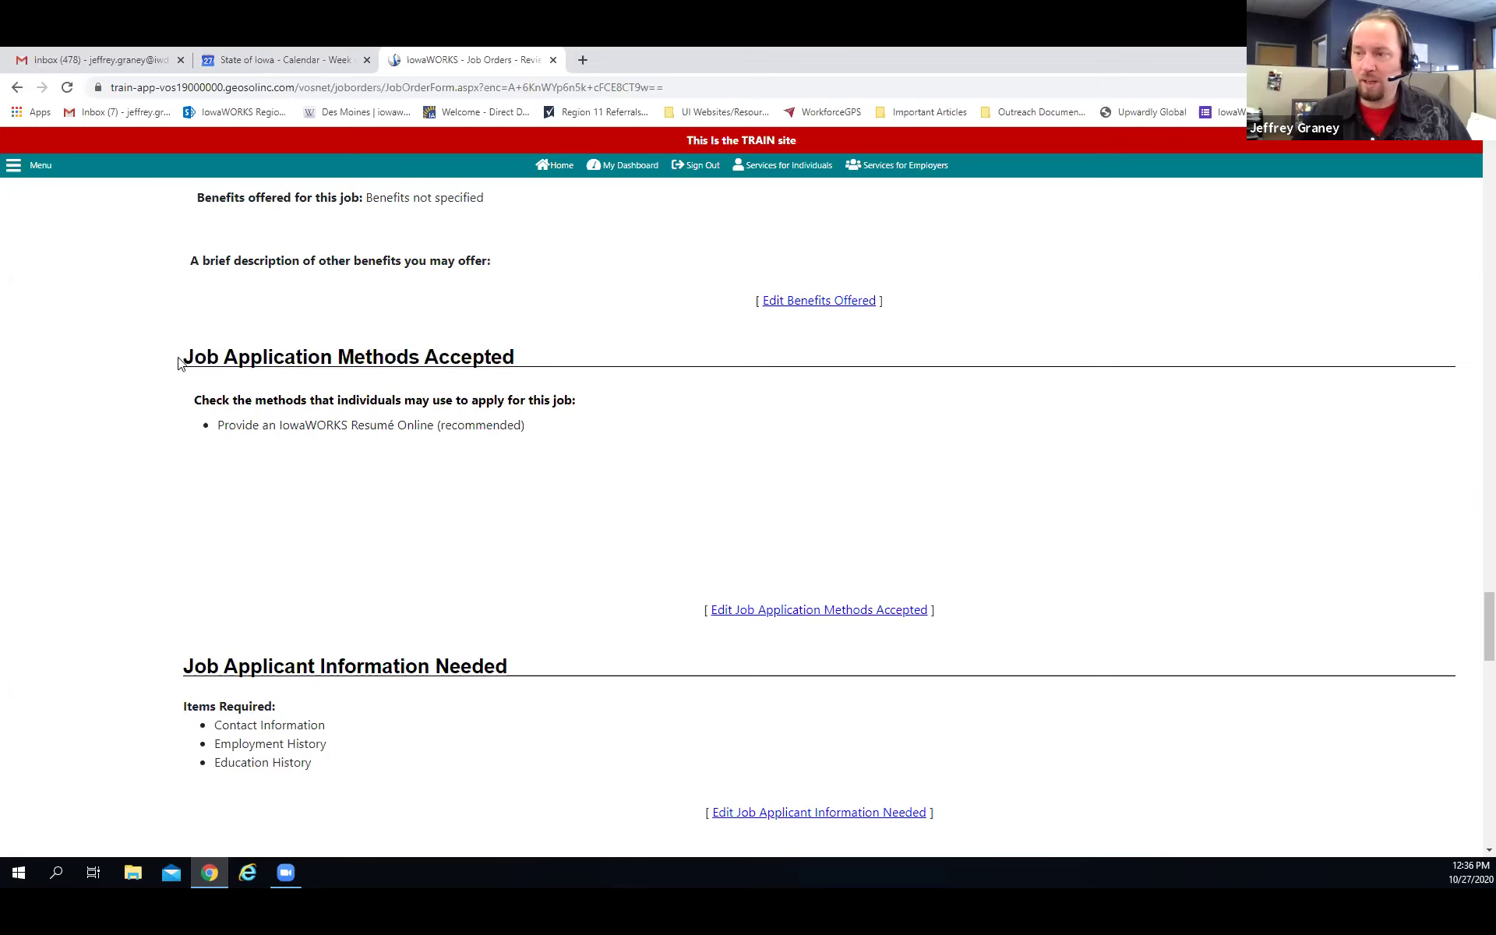
pyautogui.tripleClick(187, 356)
pyautogui.click(402, 355)
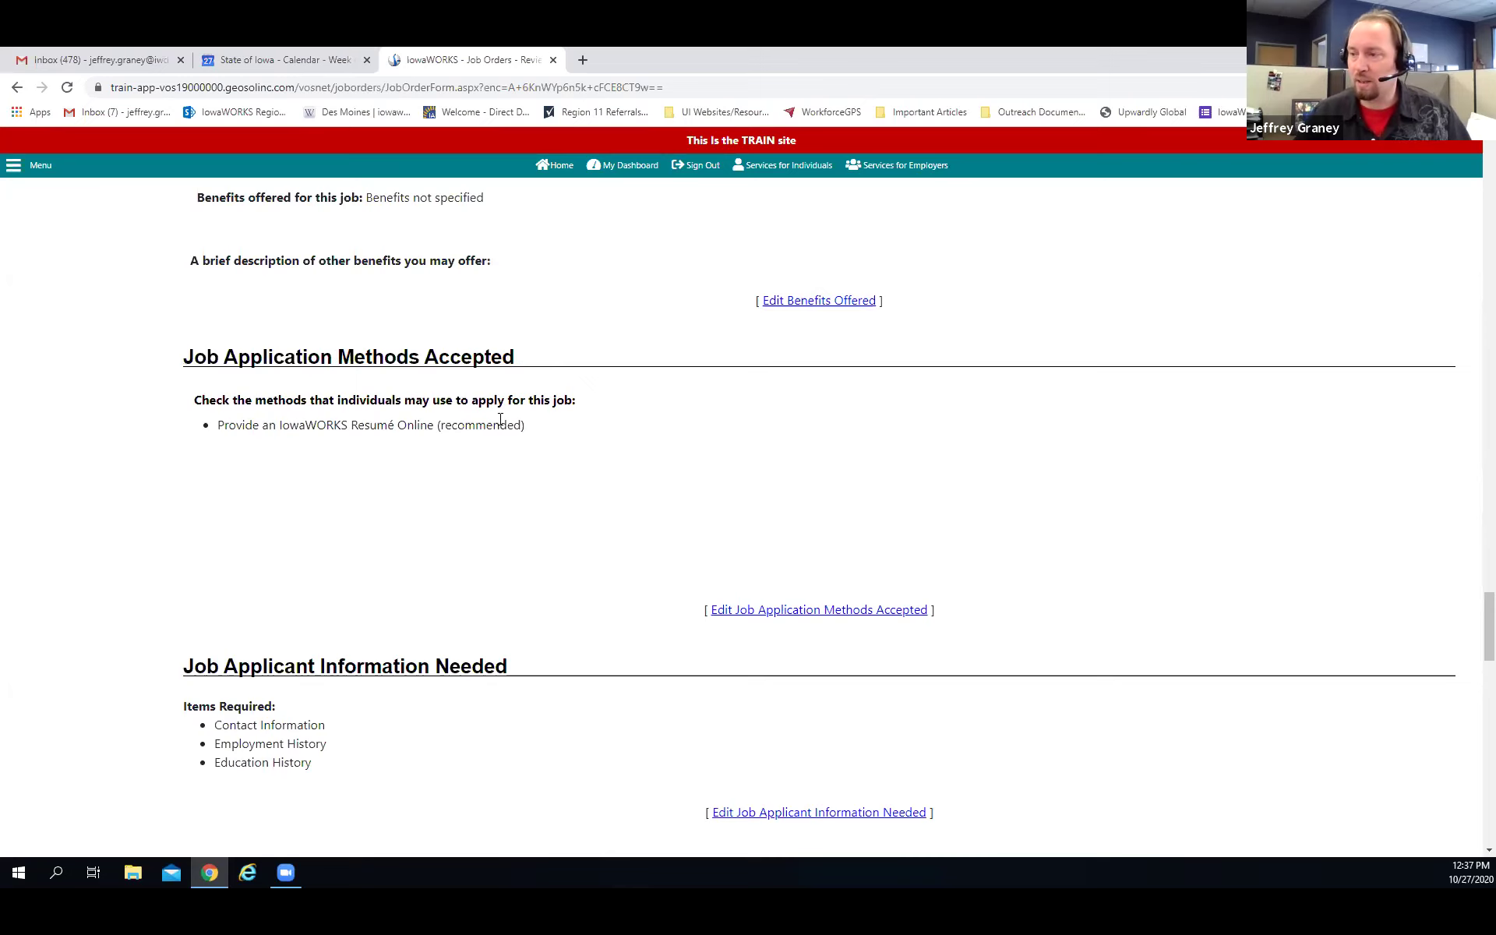
# Edit the accepted job application methods to allow applications via email and by mail, and deselect providing an IowaWORKS Resumé Online
pyautogui.scroll(-1, 500, 420)
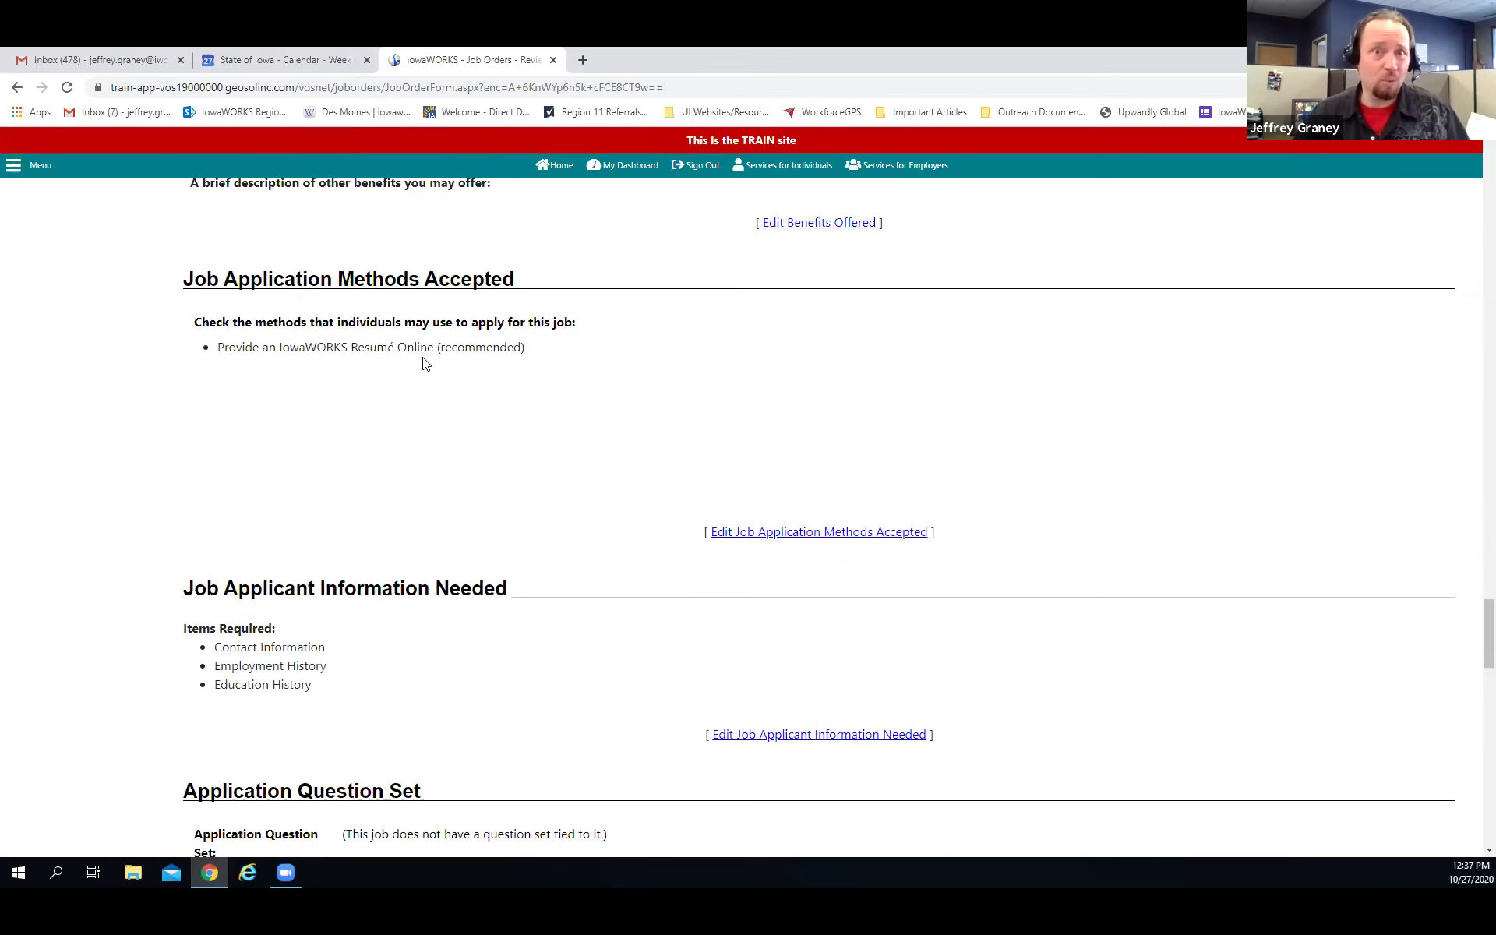
pyautogui.click(745, 536)
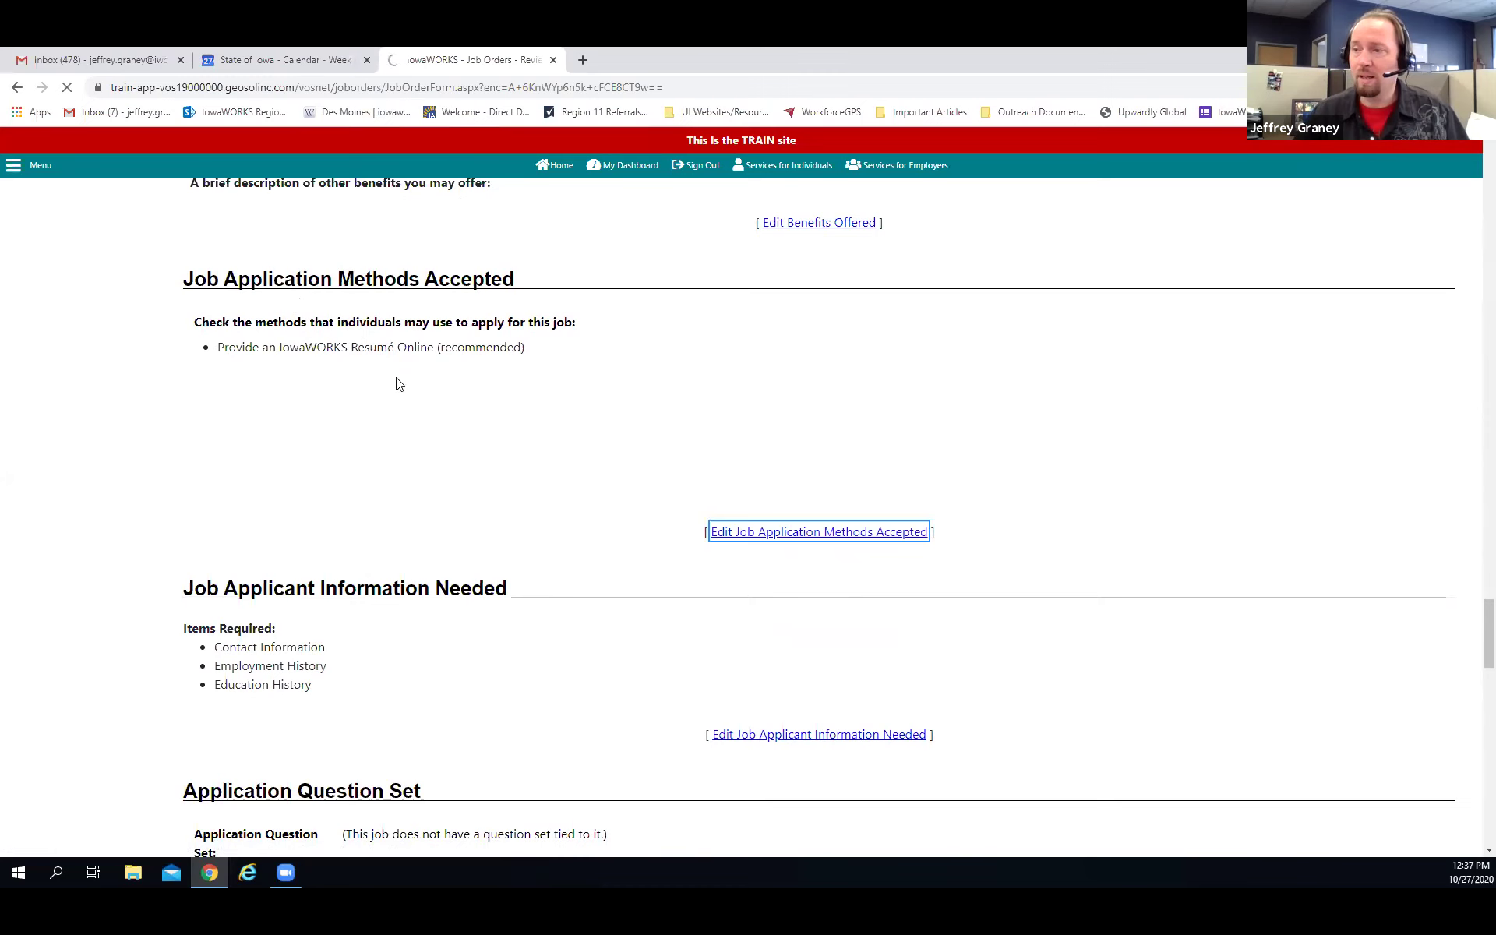
pyautogui.scroll(-2, 312, 393)
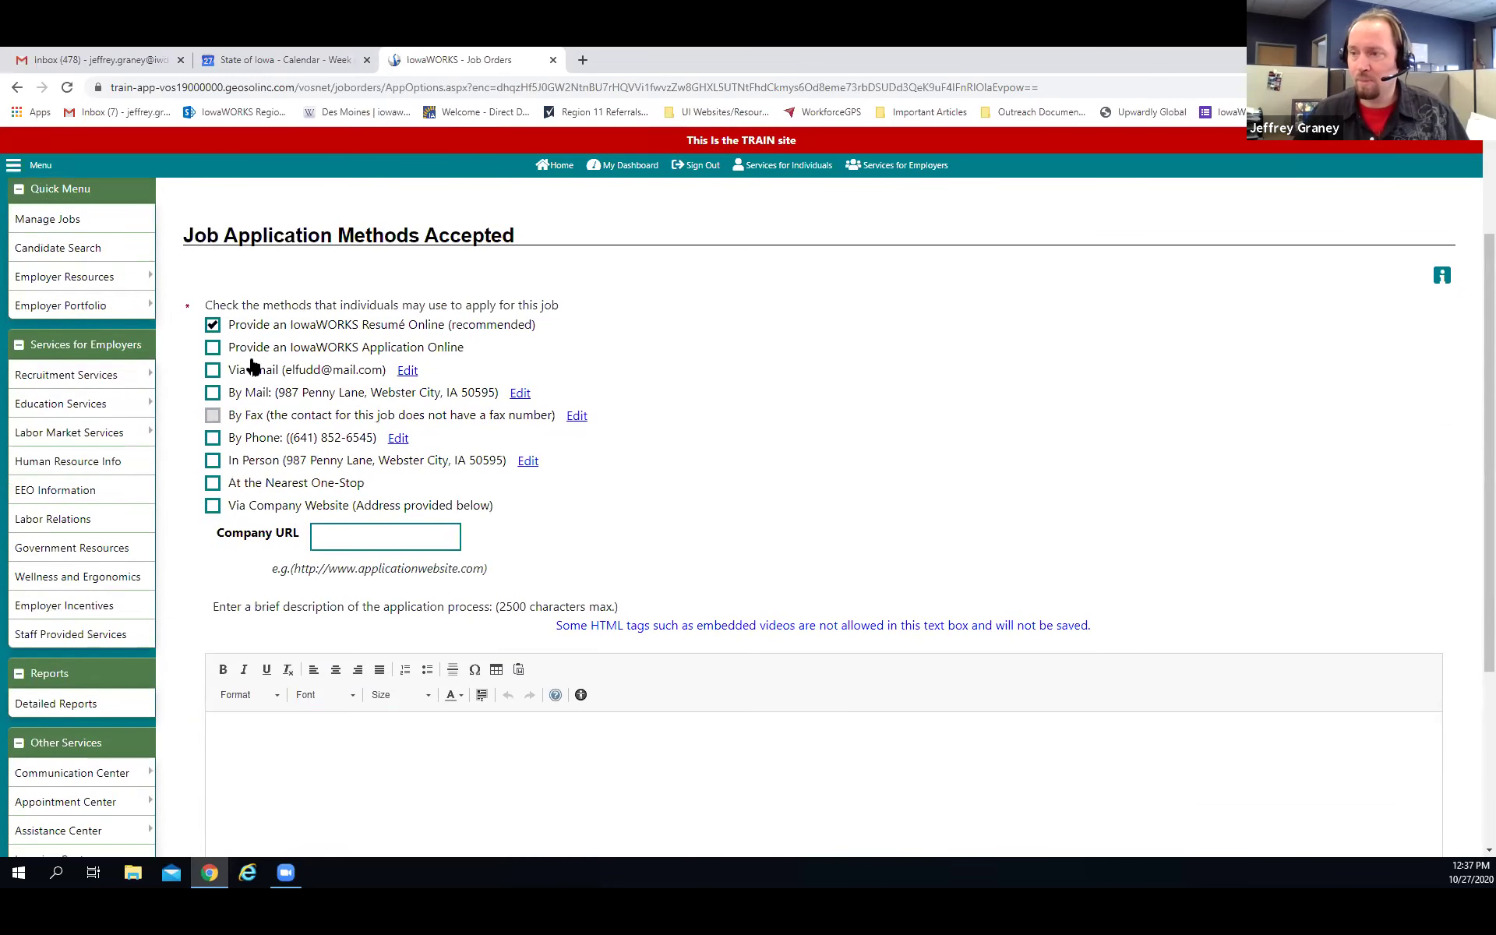
pyautogui.click(214, 371)
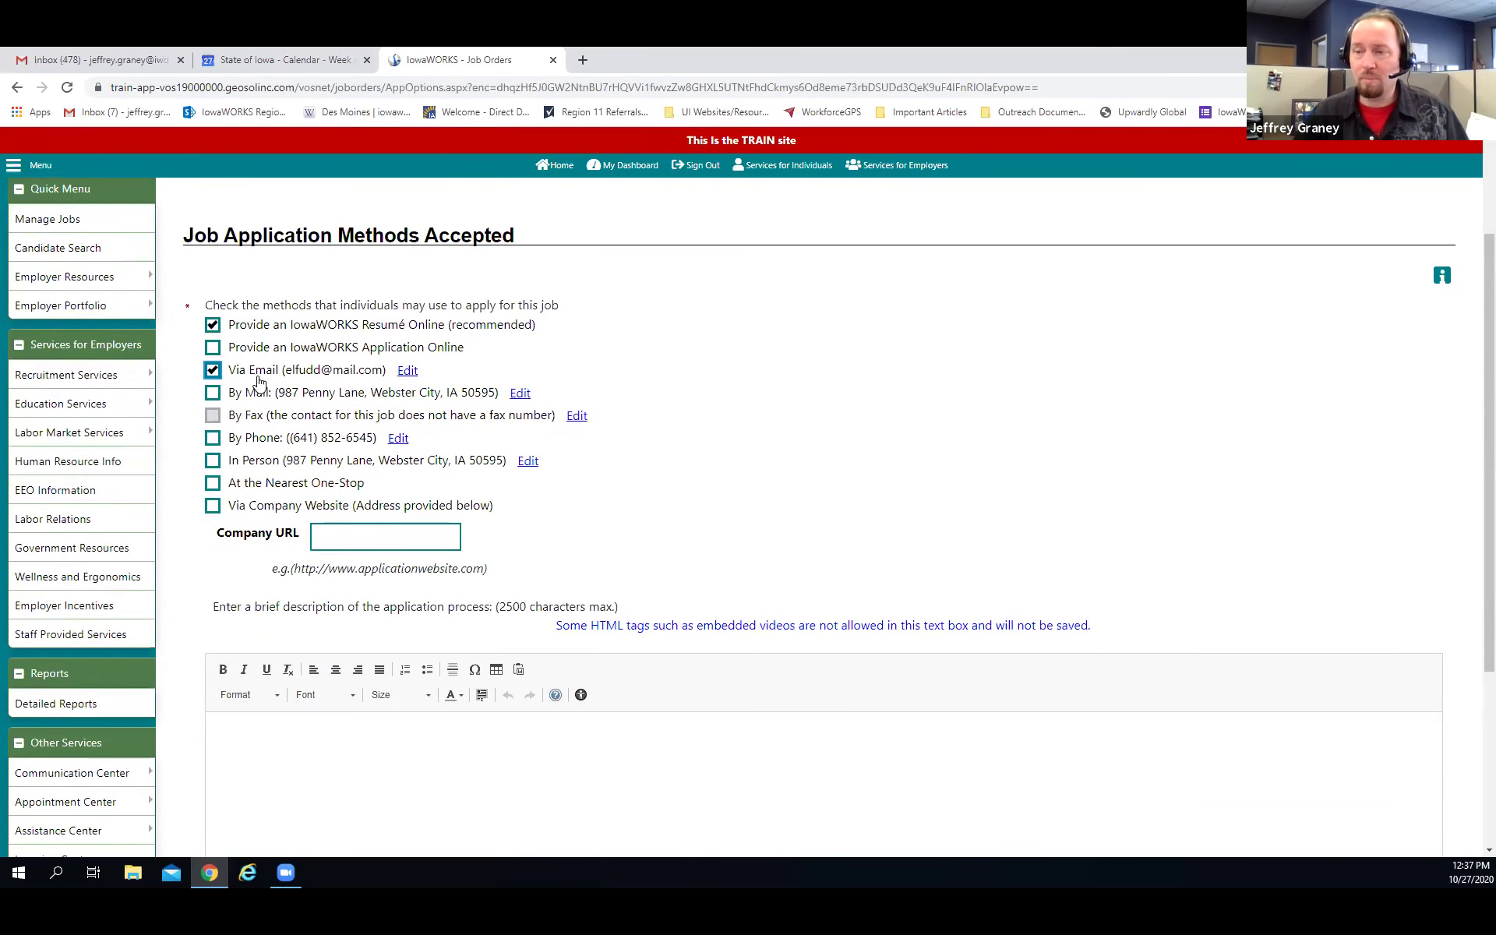
pyautogui.click(213, 325)
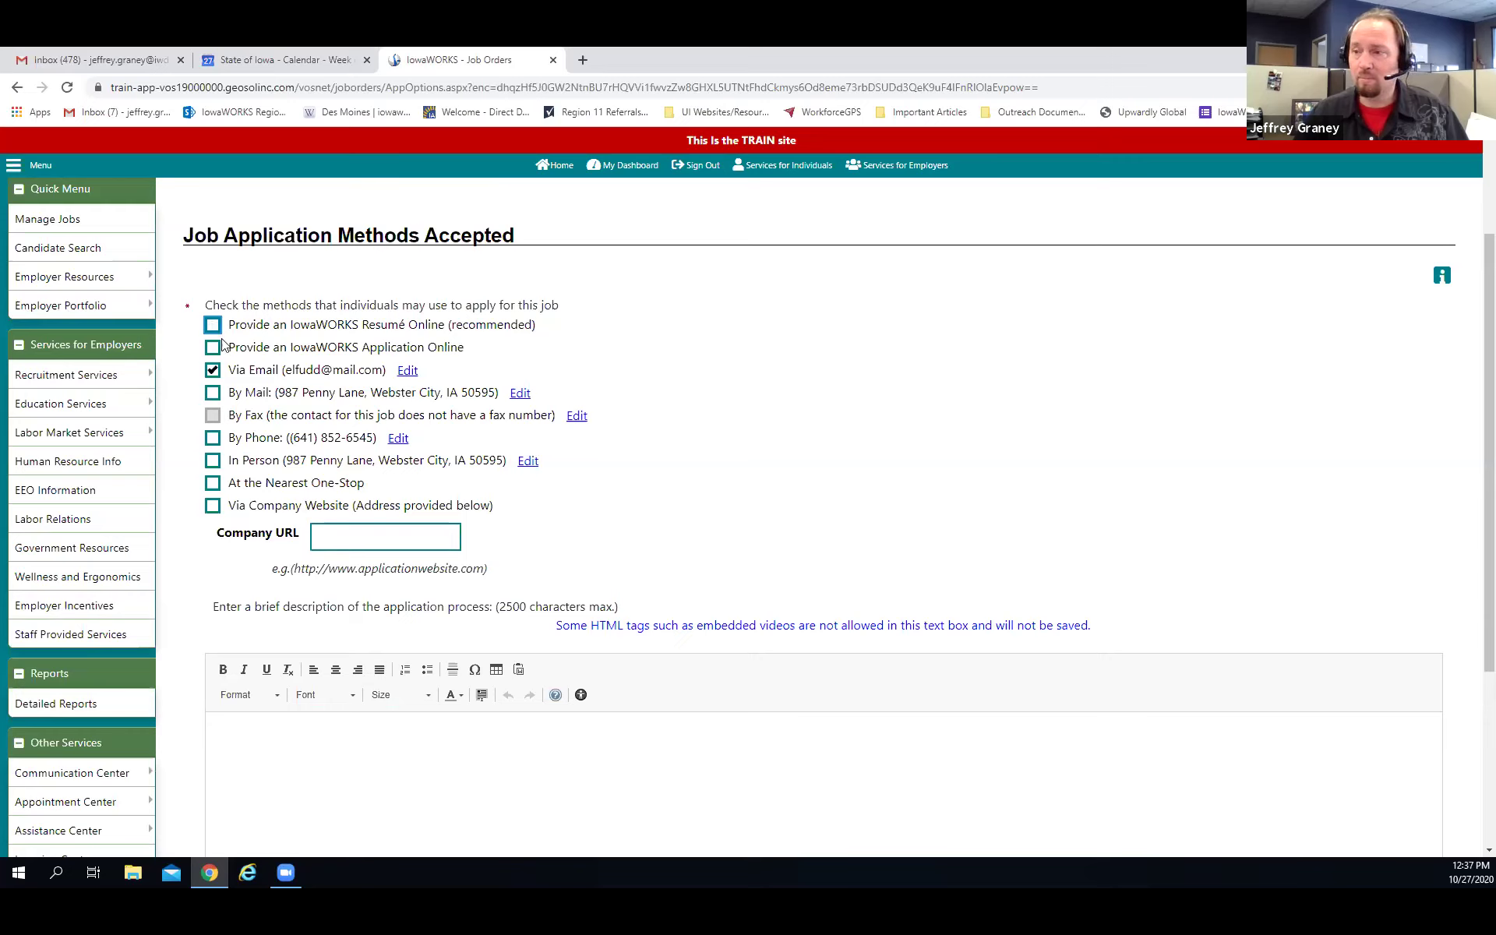
pyautogui.click(212, 394)
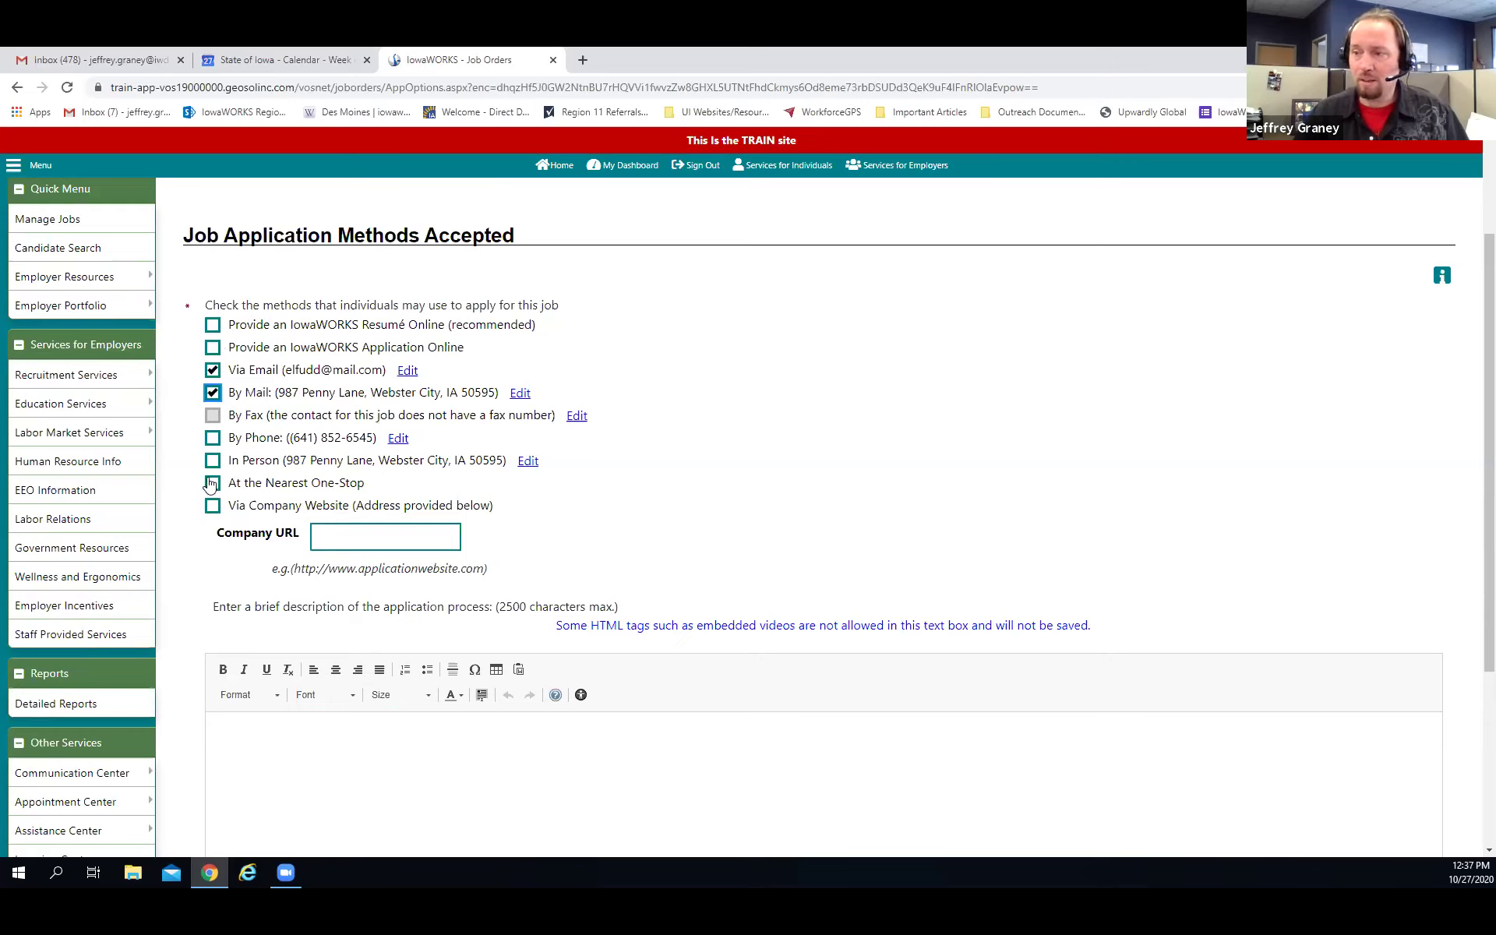
pyautogui.click(220, 507)
pyautogui.click(343, 536)
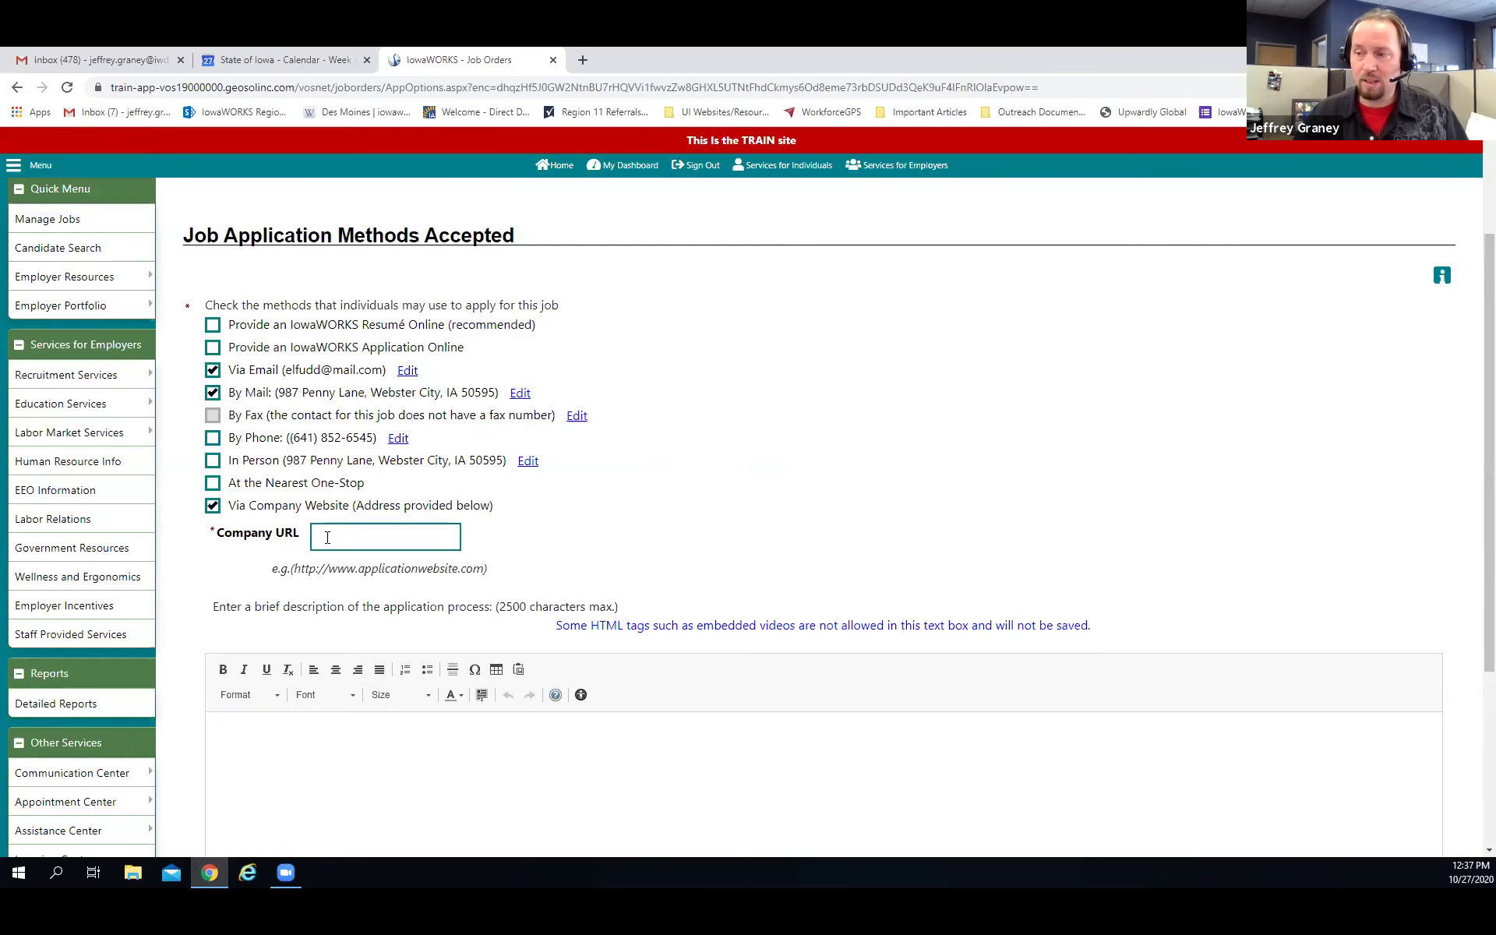
pyautogui.click(213, 506)
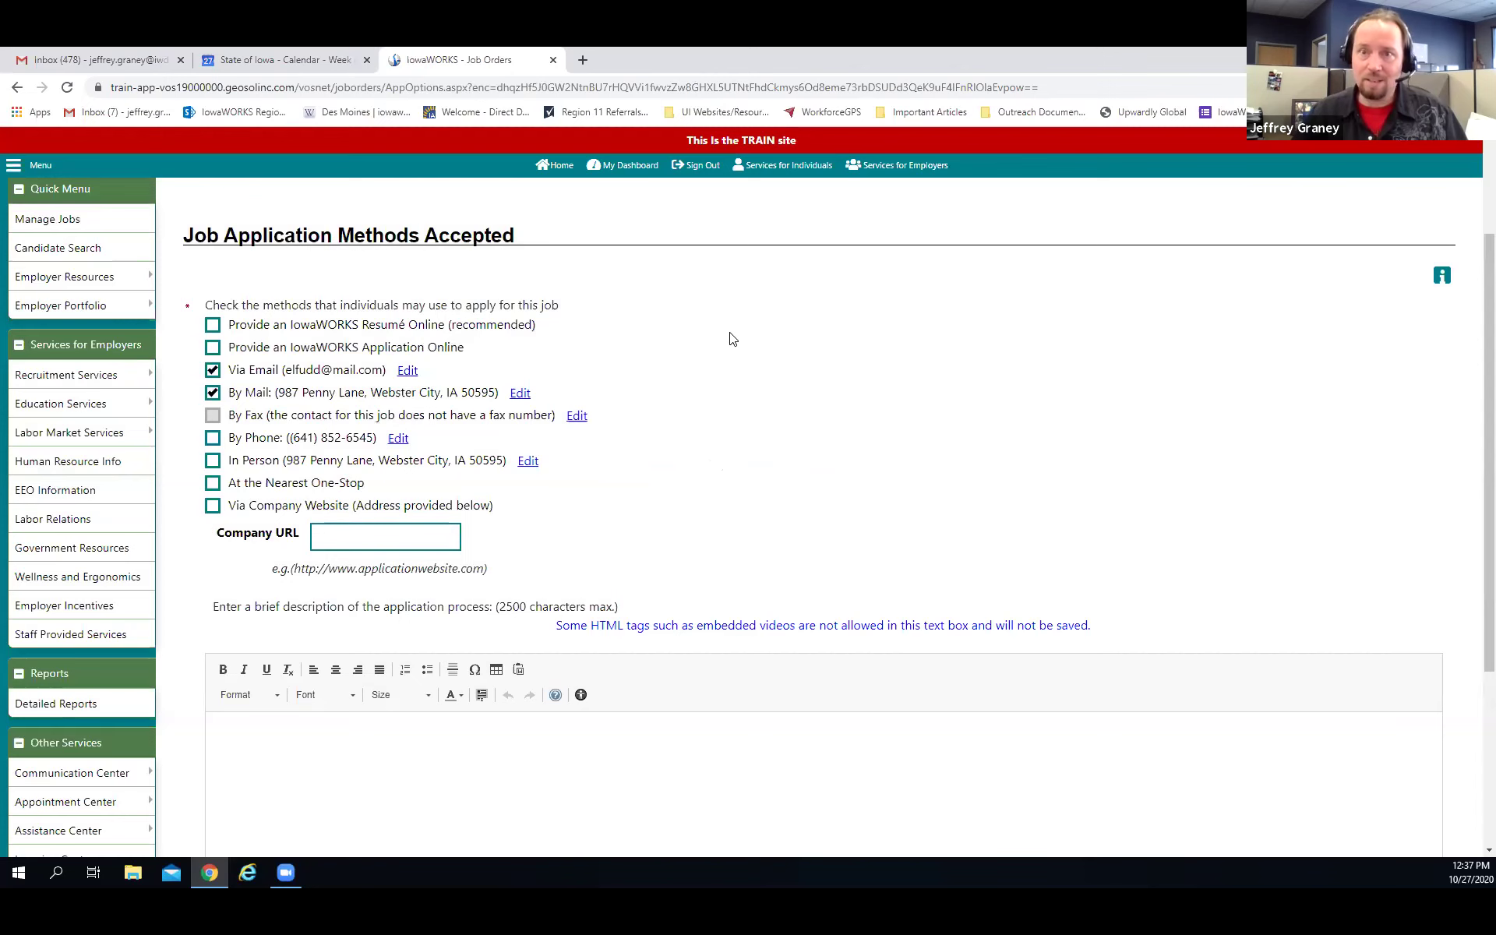
# Save the job application methods and return to the job order's review page
pyautogui.scroll(-3, 735, 328)
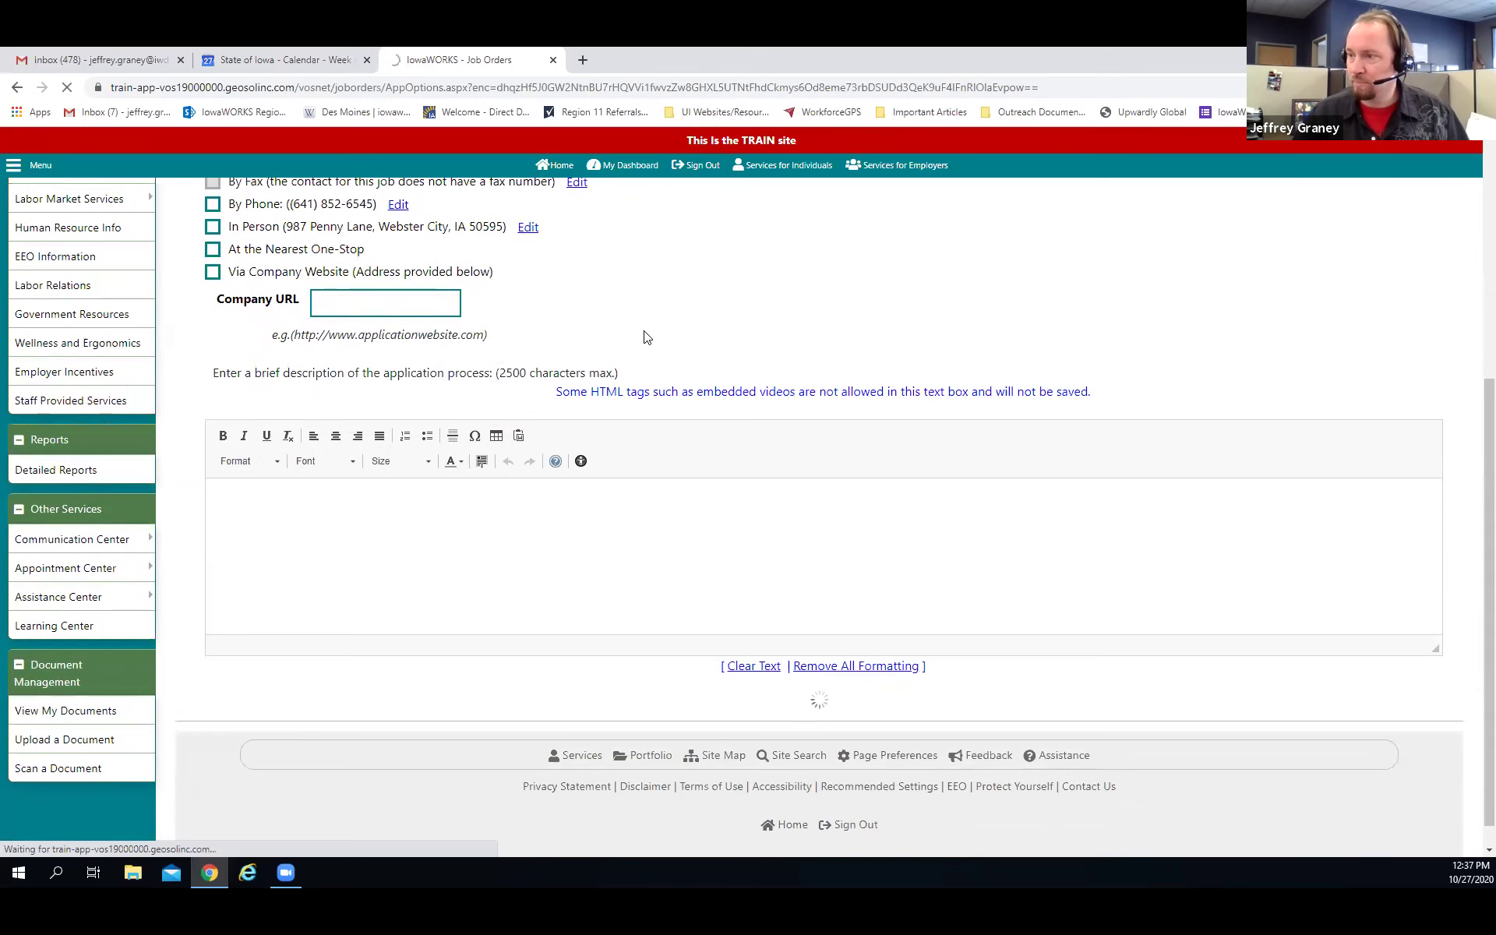
pyautogui.scroll(-1, 634, 329)
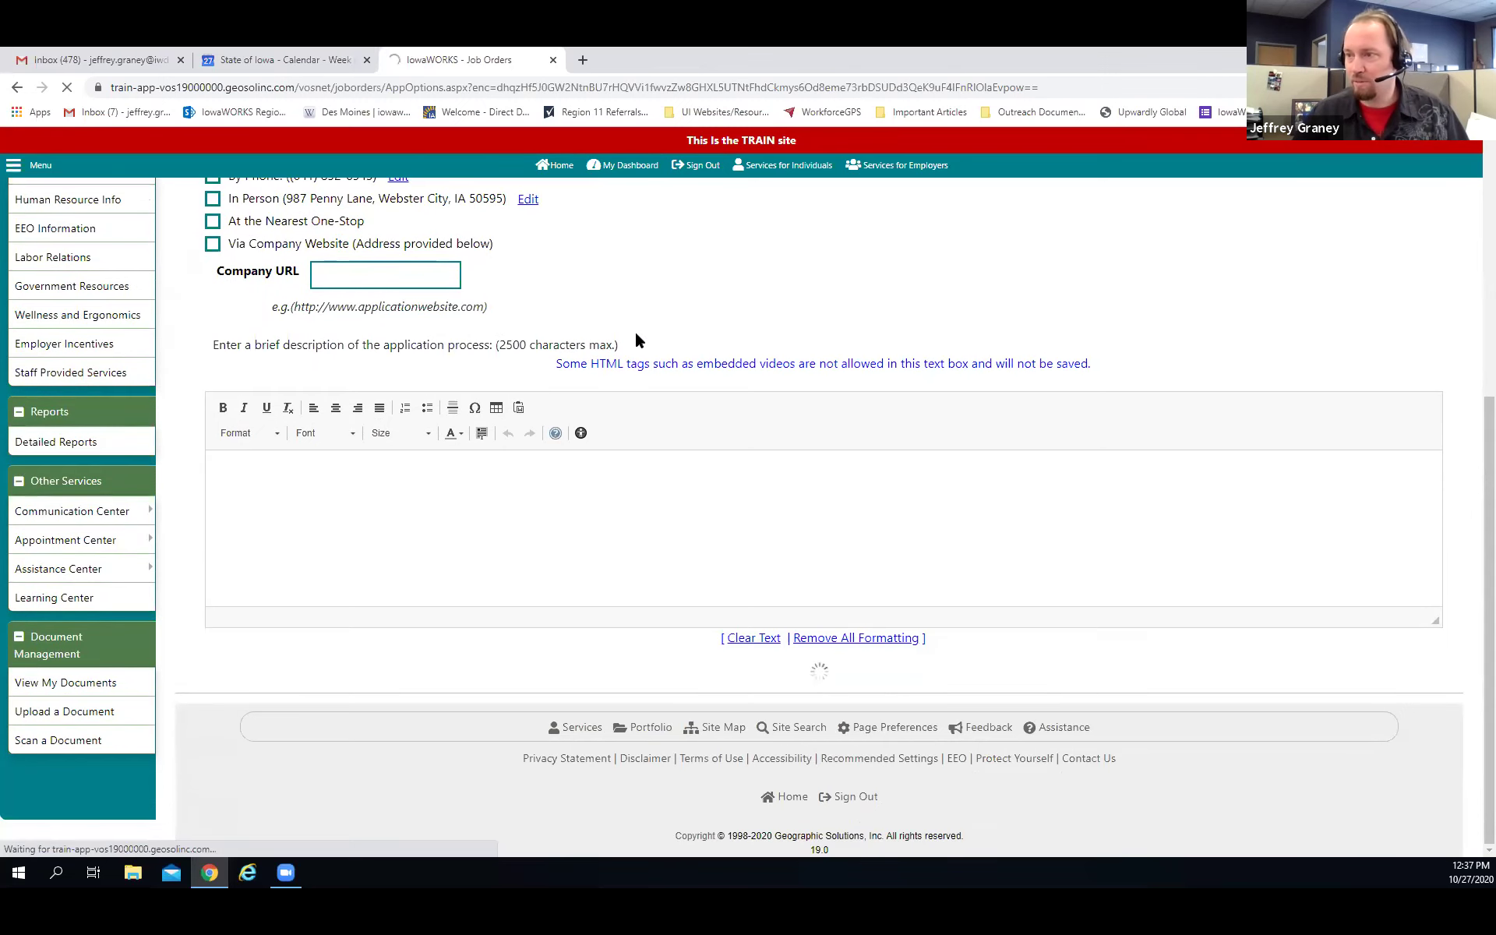
pyautogui.scroll(5, 636, 341)
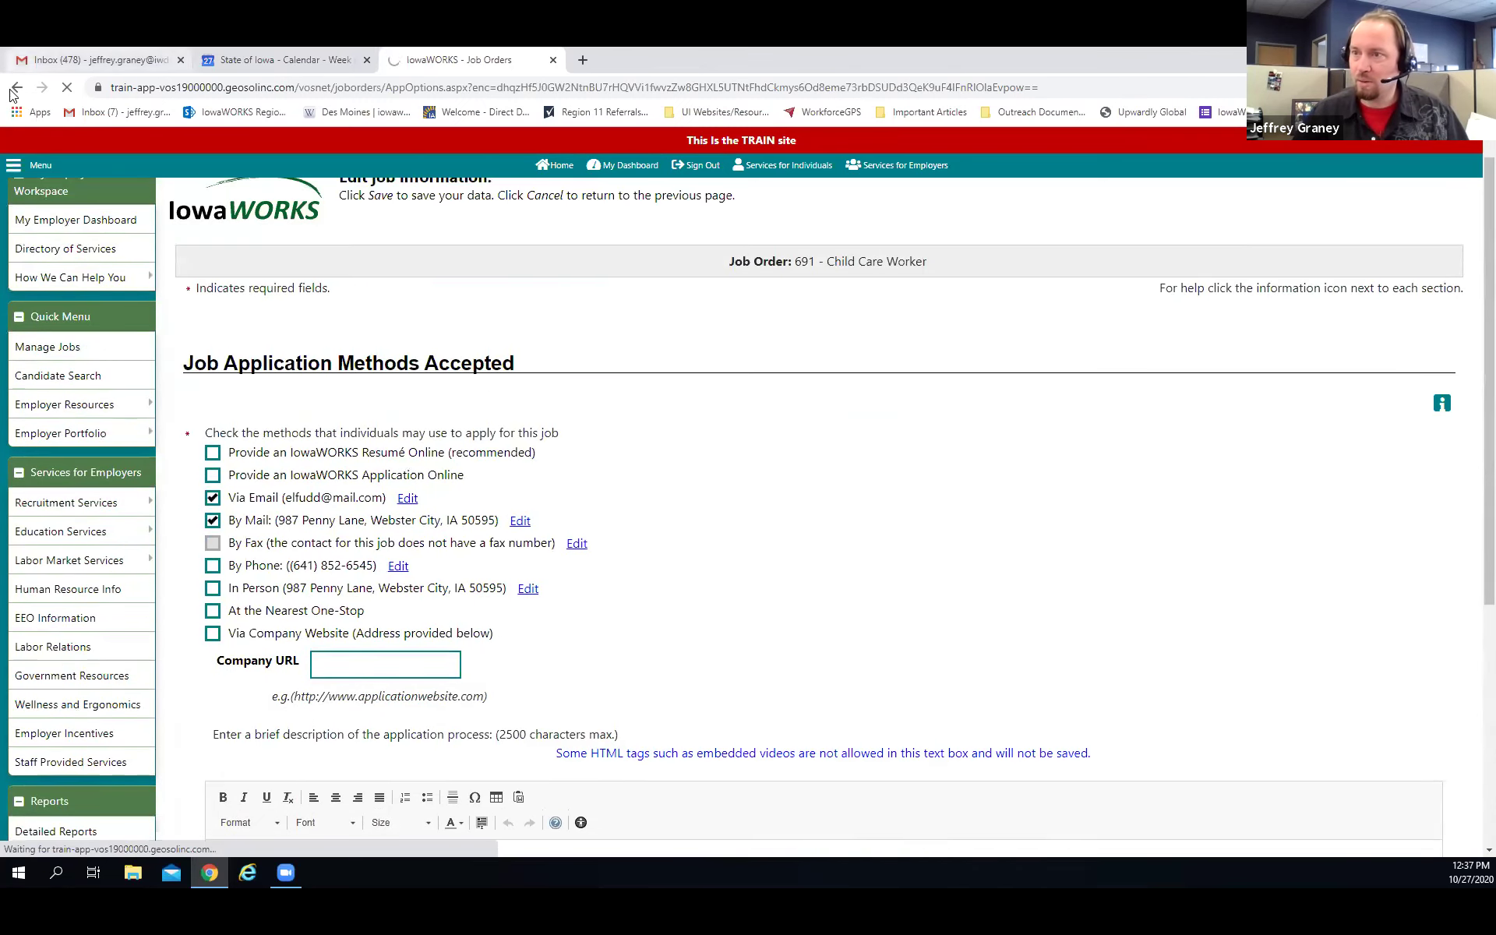
pyautogui.click(14, 89)
# Review the job order's applicant information, question set and Applicant Notification Method sections, and open the notification method for editing
pyautogui.scroll(-4, 488, 244)
pyautogui.scroll(-1, 387, 250)
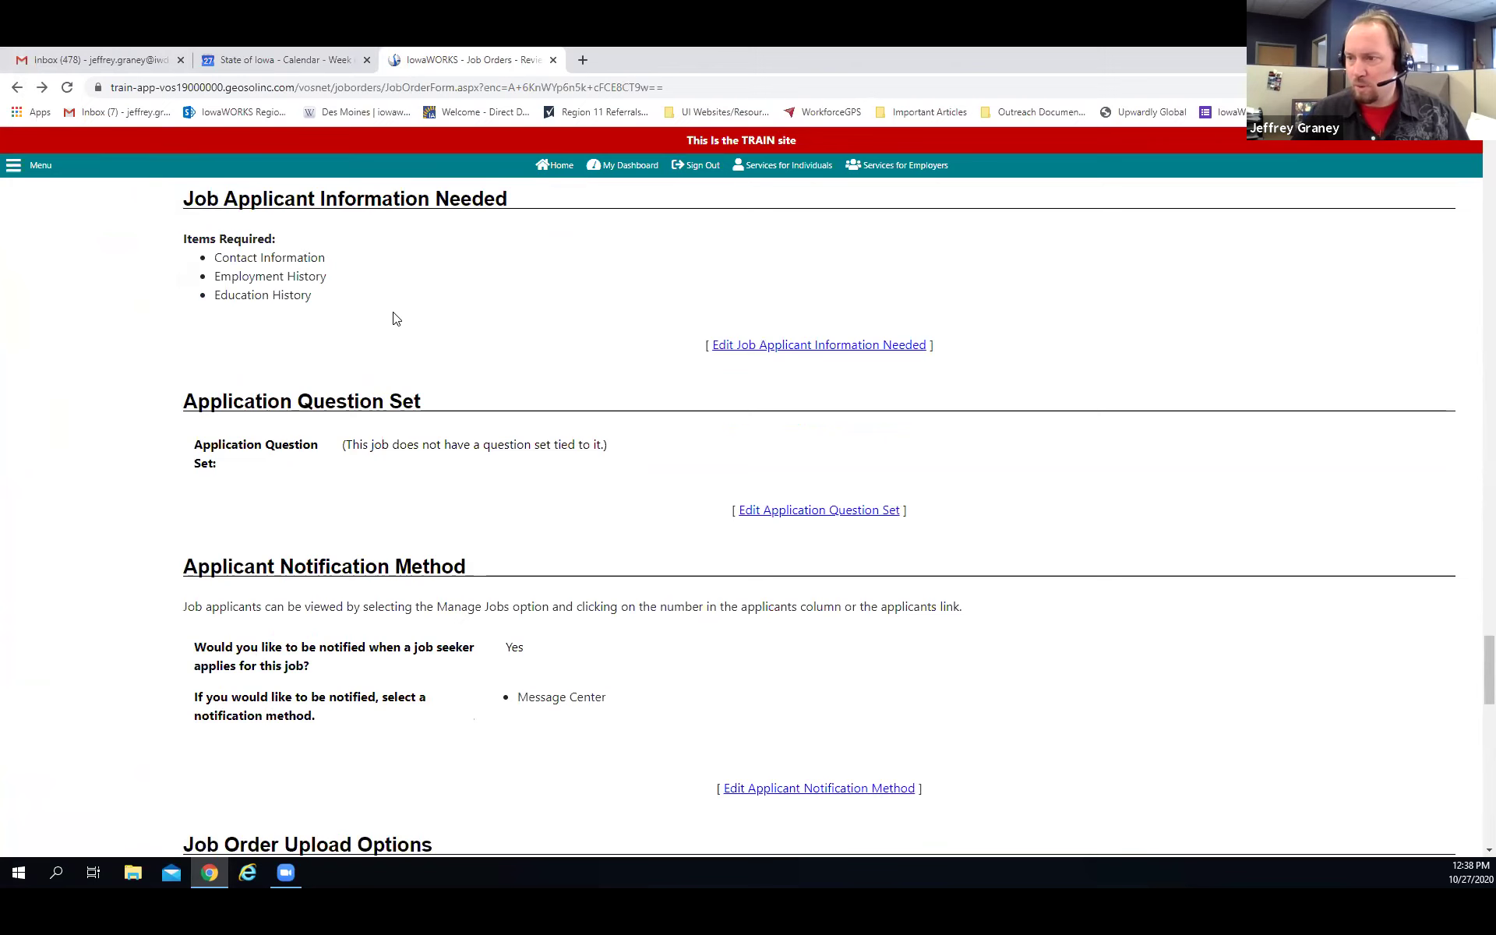
pyautogui.scroll(-1, 397, 343)
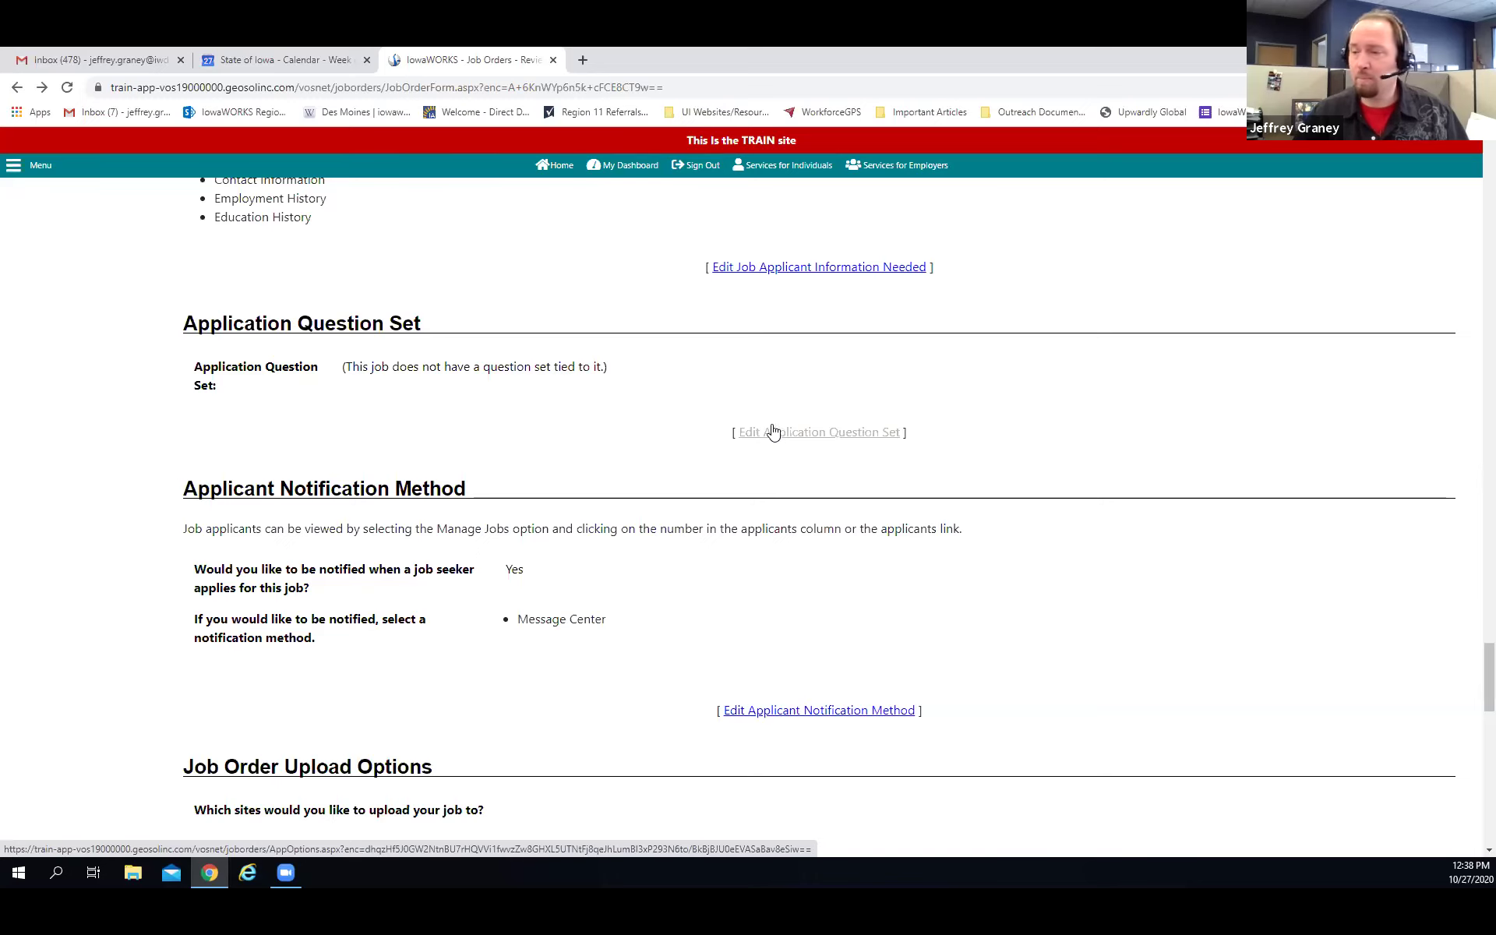
pyautogui.scroll(-1, 545, 427)
pyautogui.moveTo(184, 413); pyautogui.dragTo(468, 416)
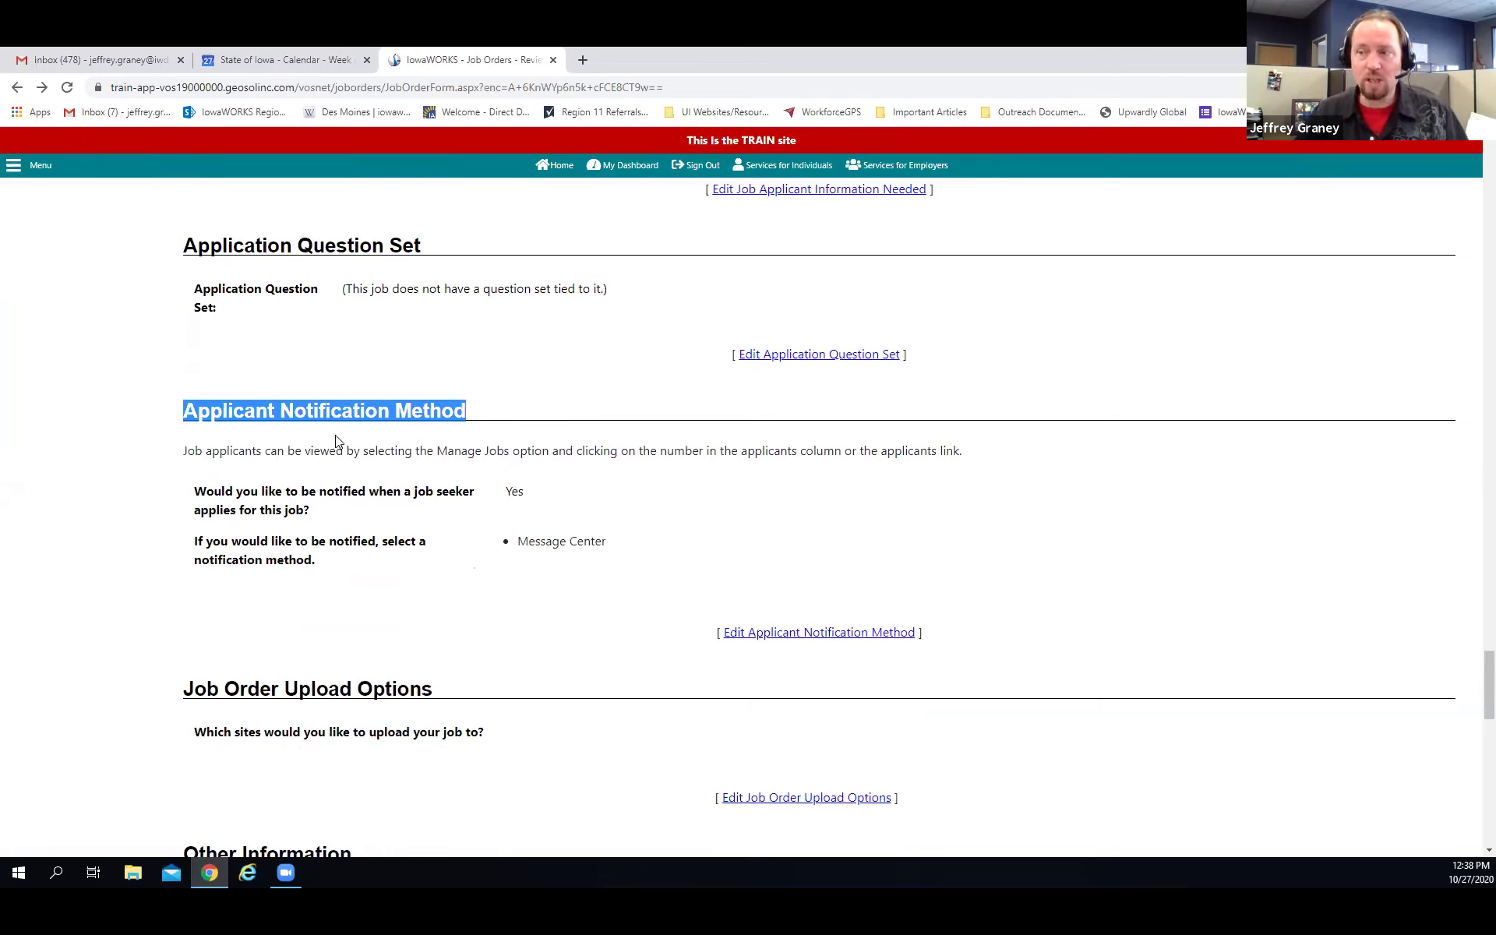
pyautogui.click(644, 502)
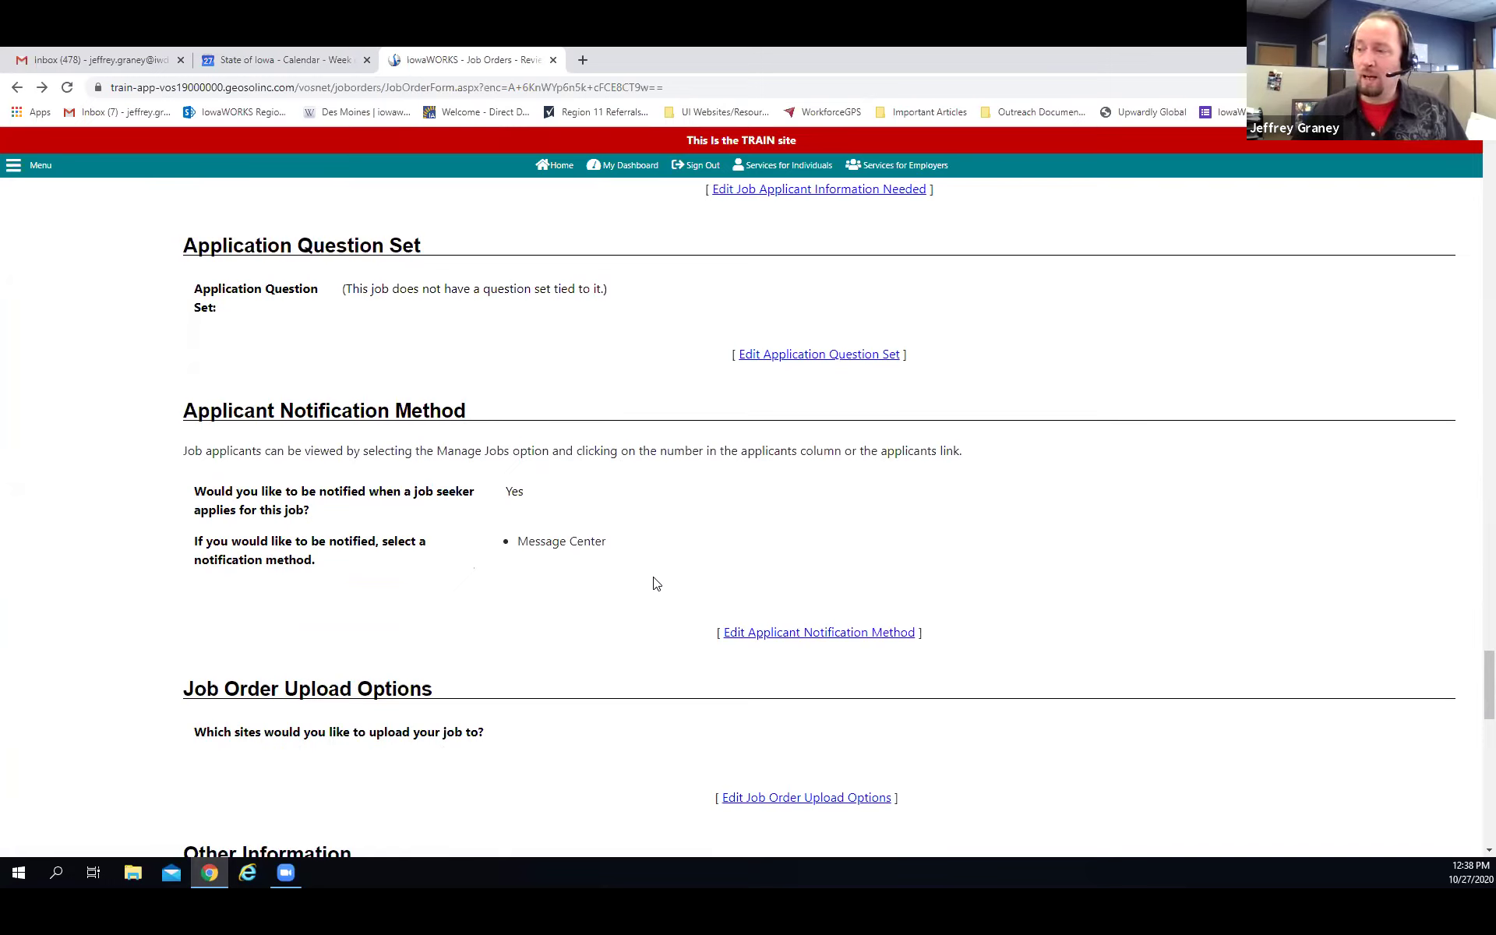
pyautogui.click(744, 636)
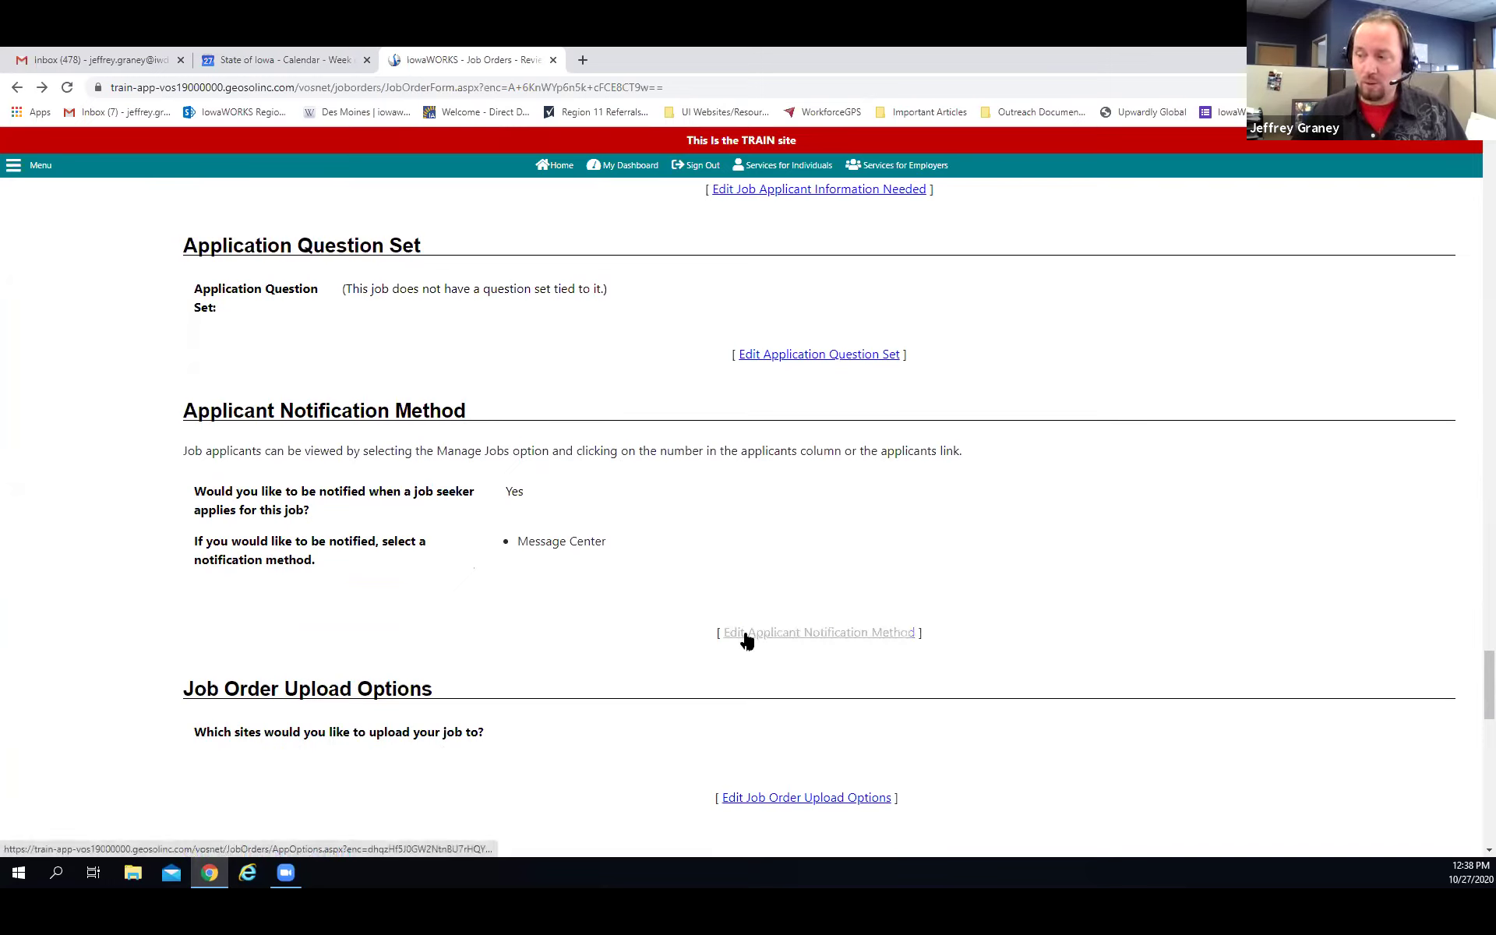
pyautogui.click(805, 635)
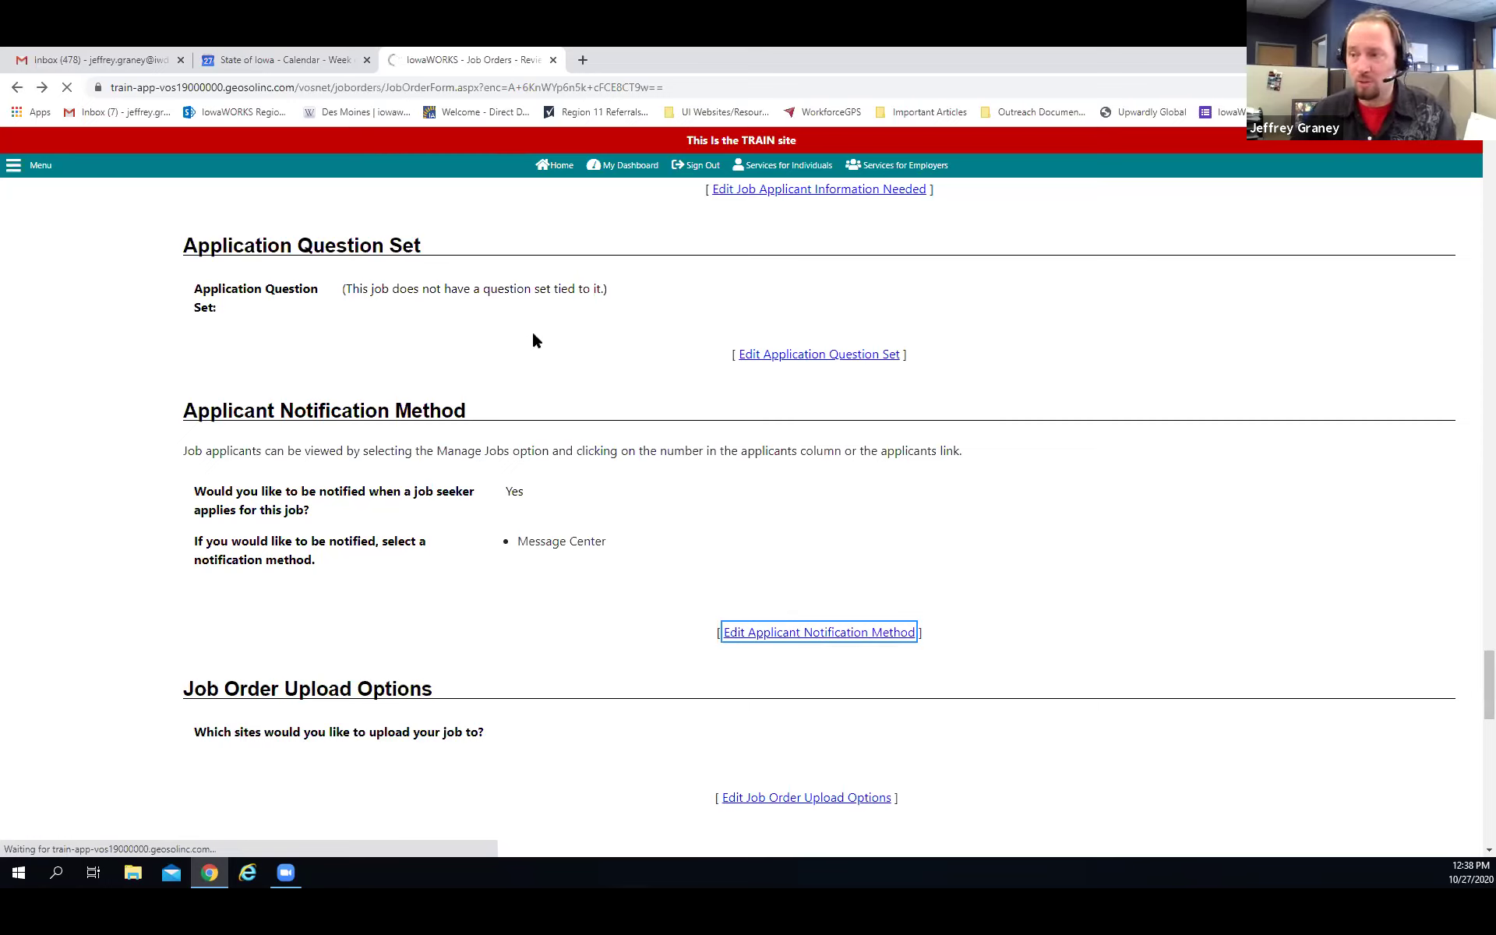
# Leave the Child Care Worker job order's review page and return to the employer's list of job orders
pyautogui.scroll(-2, 546, 339)
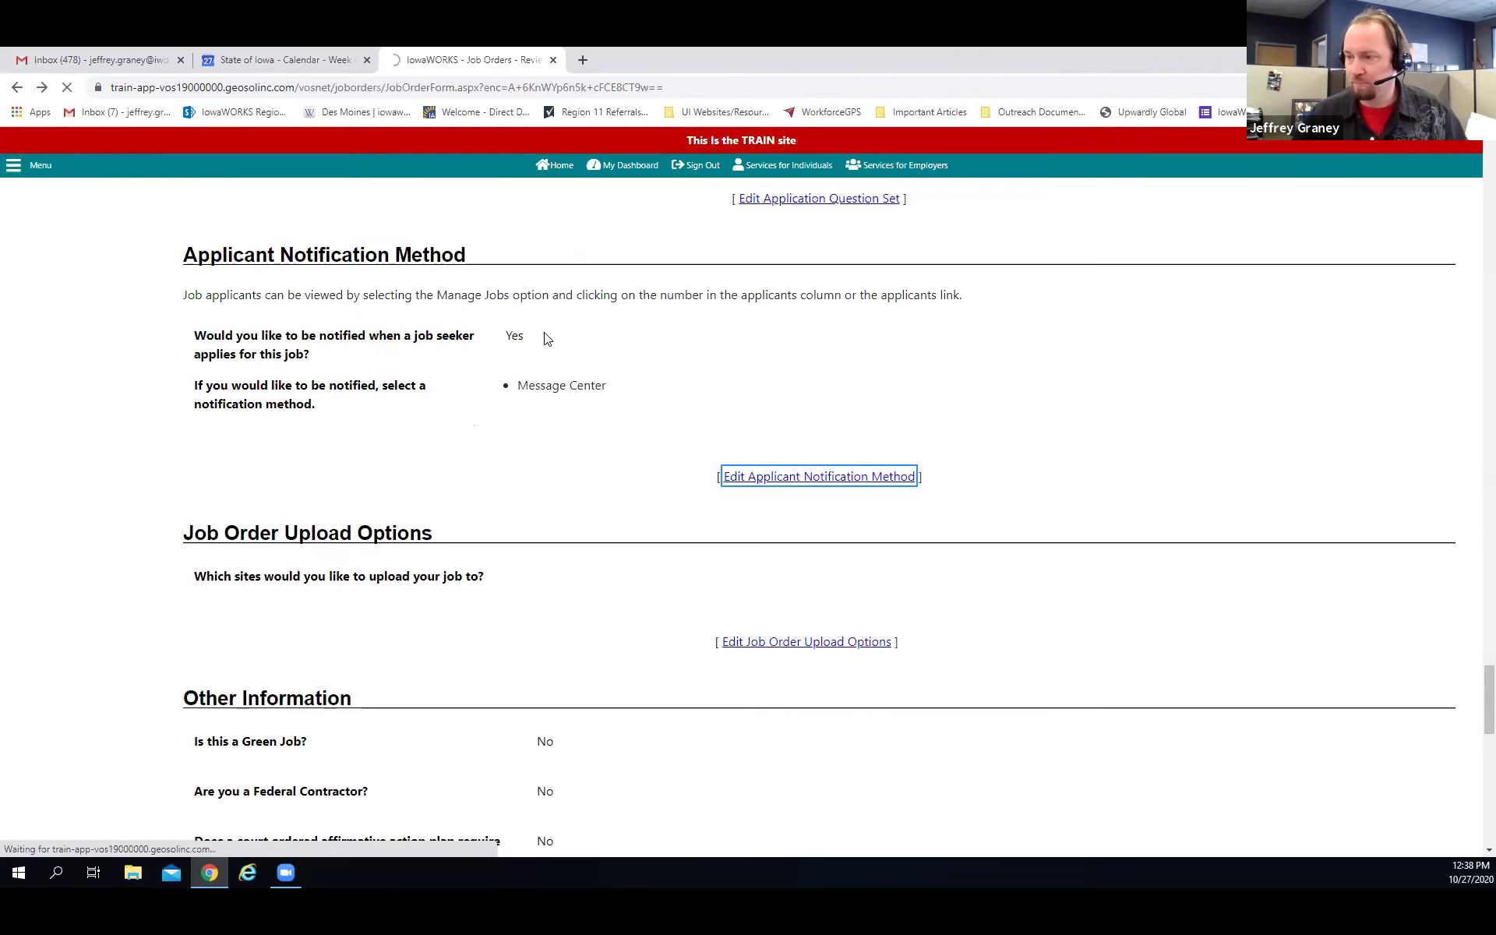
pyautogui.scroll(-1, 545, 336)
pyautogui.scroll(-8, 632, 280)
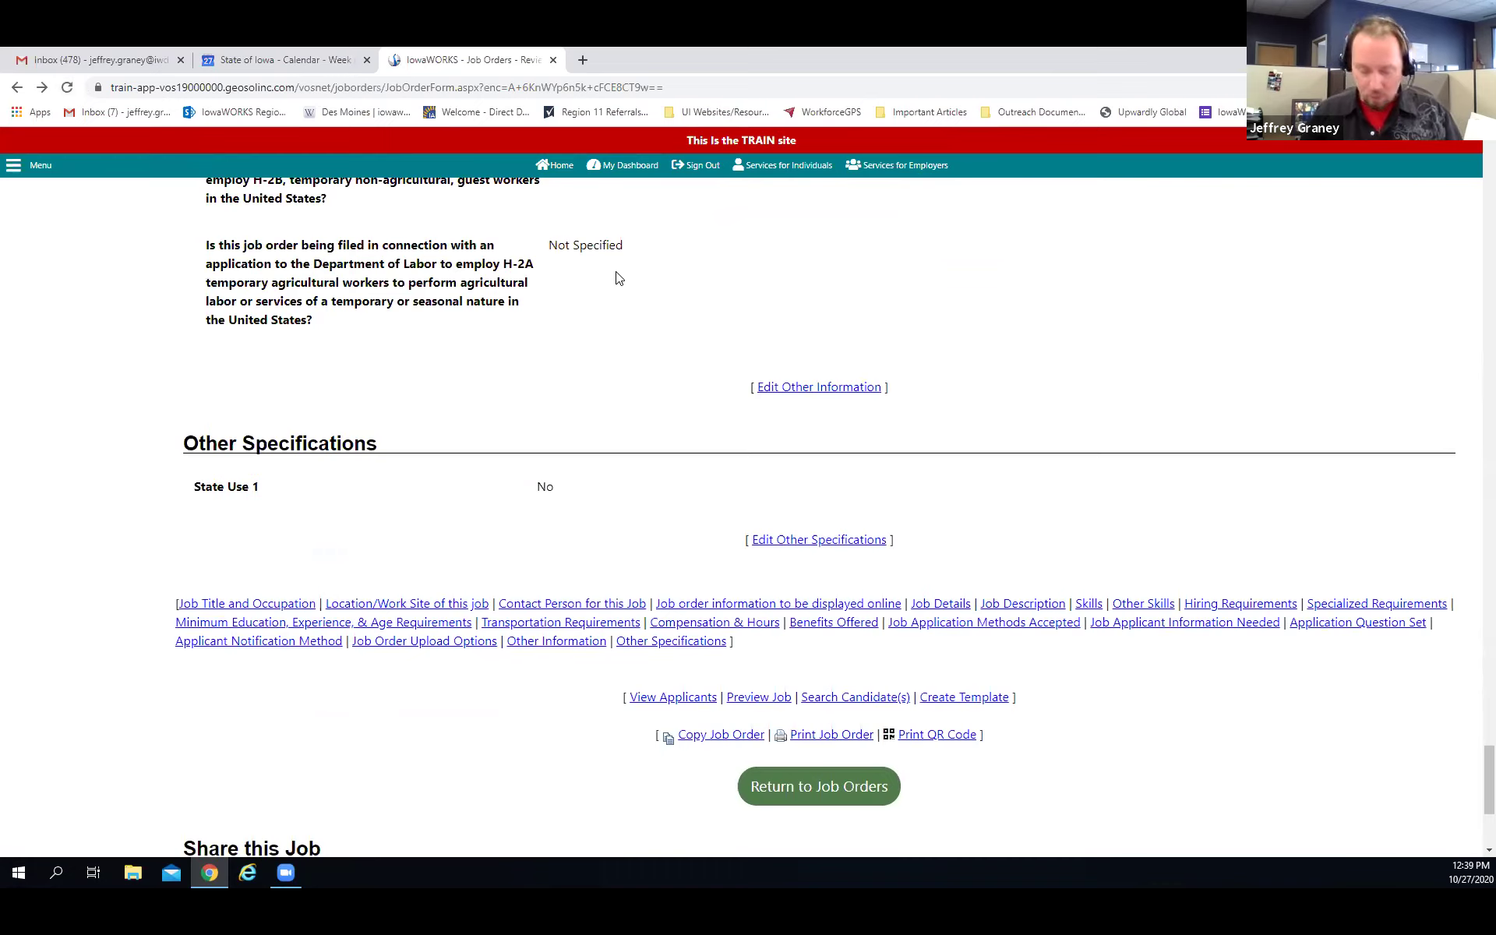
pyautogui.scroll(-4, 604, 280)
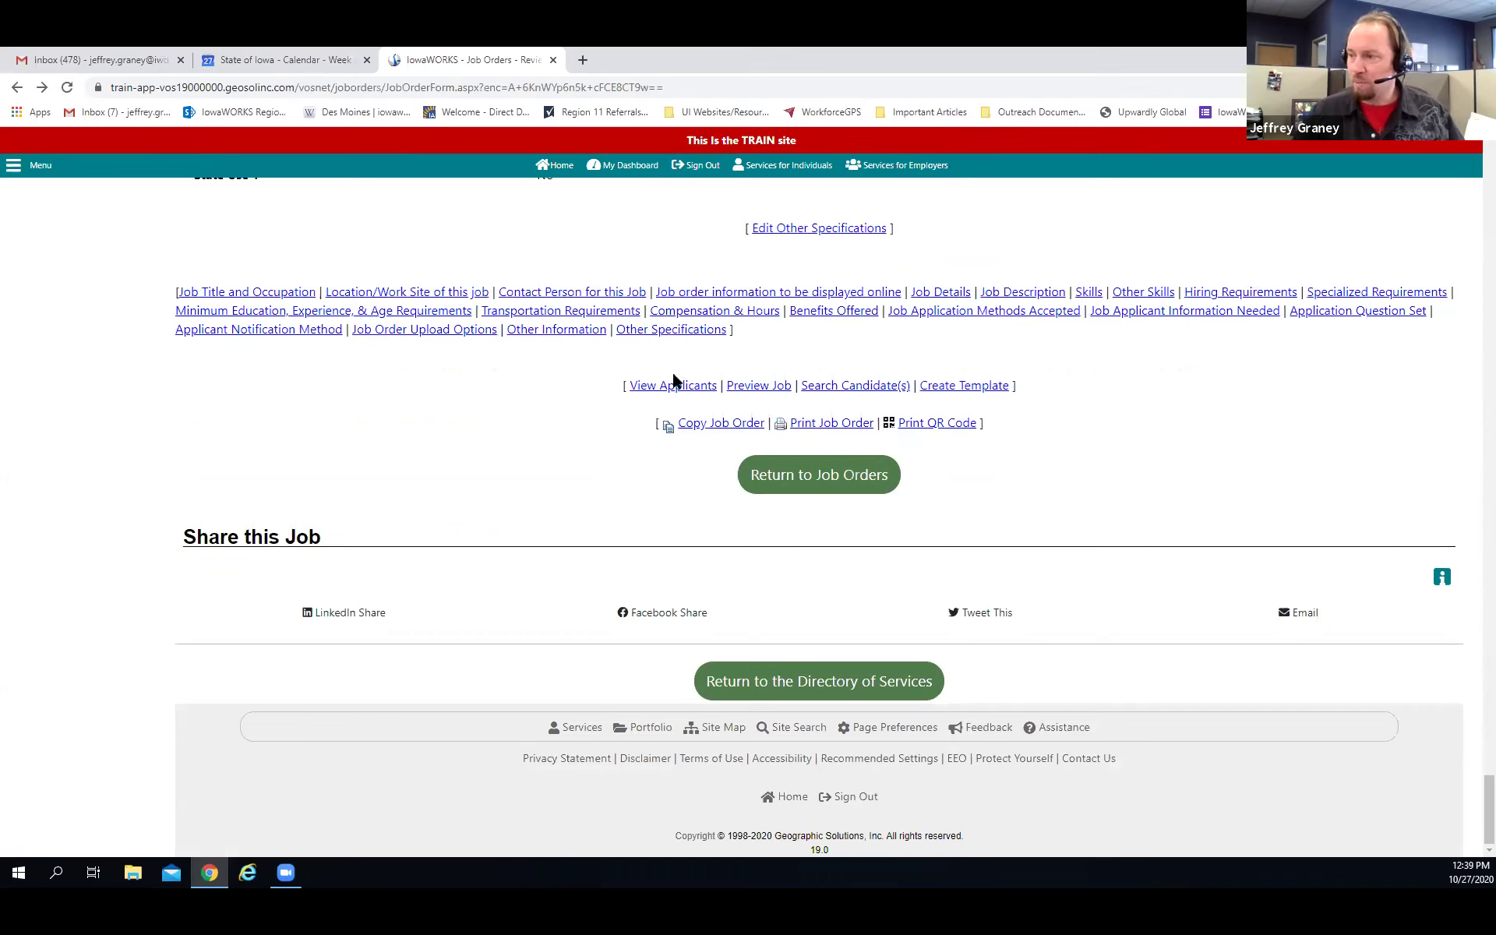
pyautogui.click(795, 487)
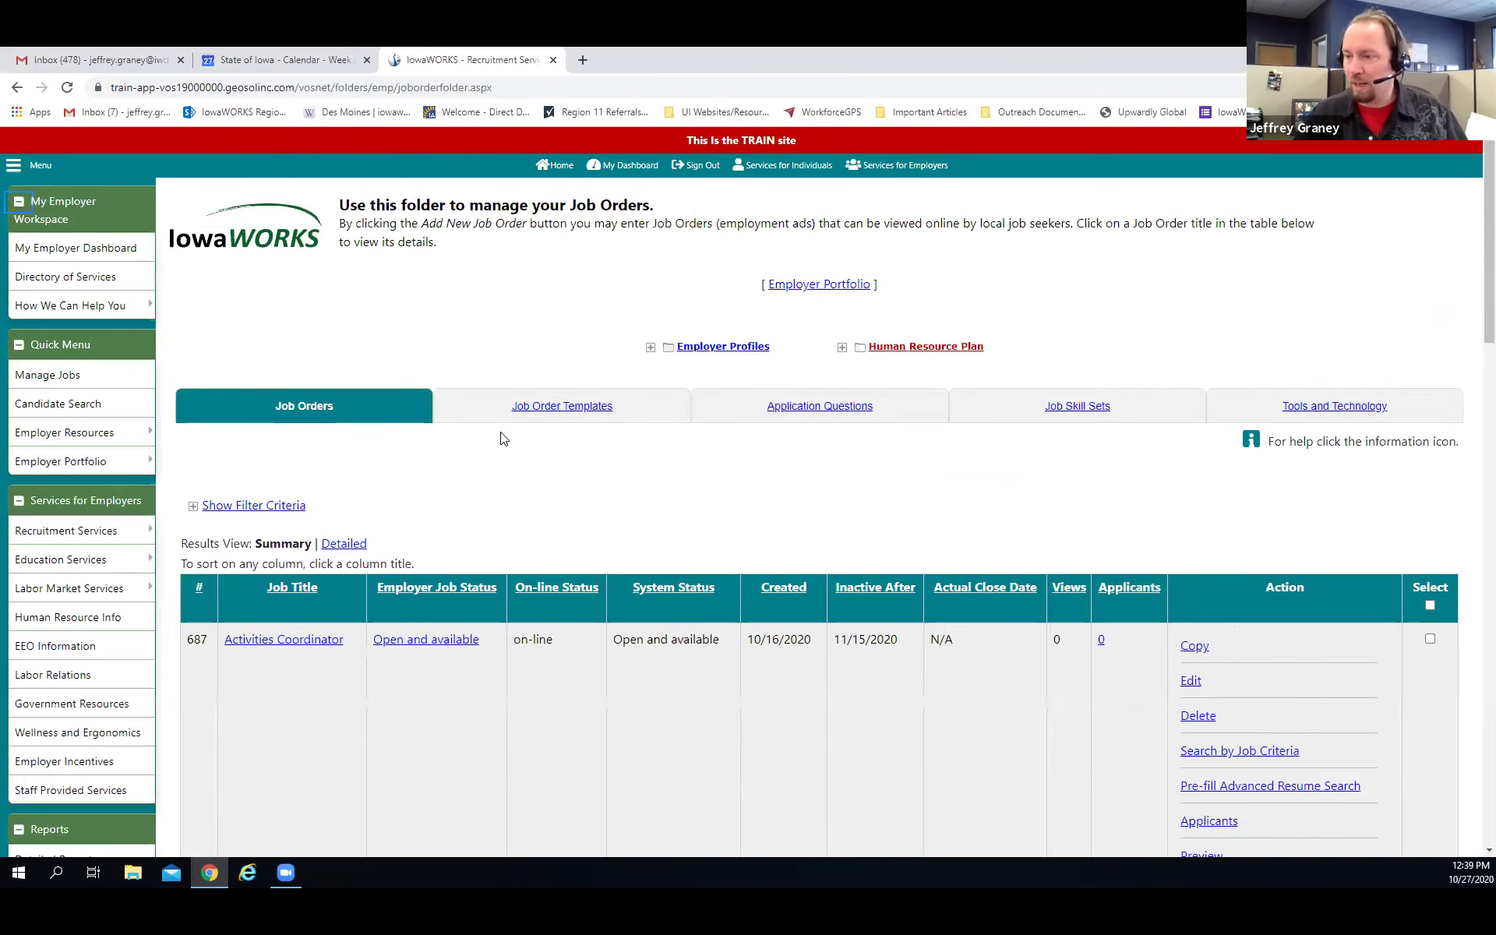
# Look through the employer's job orders to locate the new Child Care Worker order and check its employer job status
pyautogui.scroll(-4, 503, 424)
pyautogui.scroll(-3, 501, 410)
pyautogui.scroll(4, 502, 409)
pyautogui.scroll(-2, 502, 410)
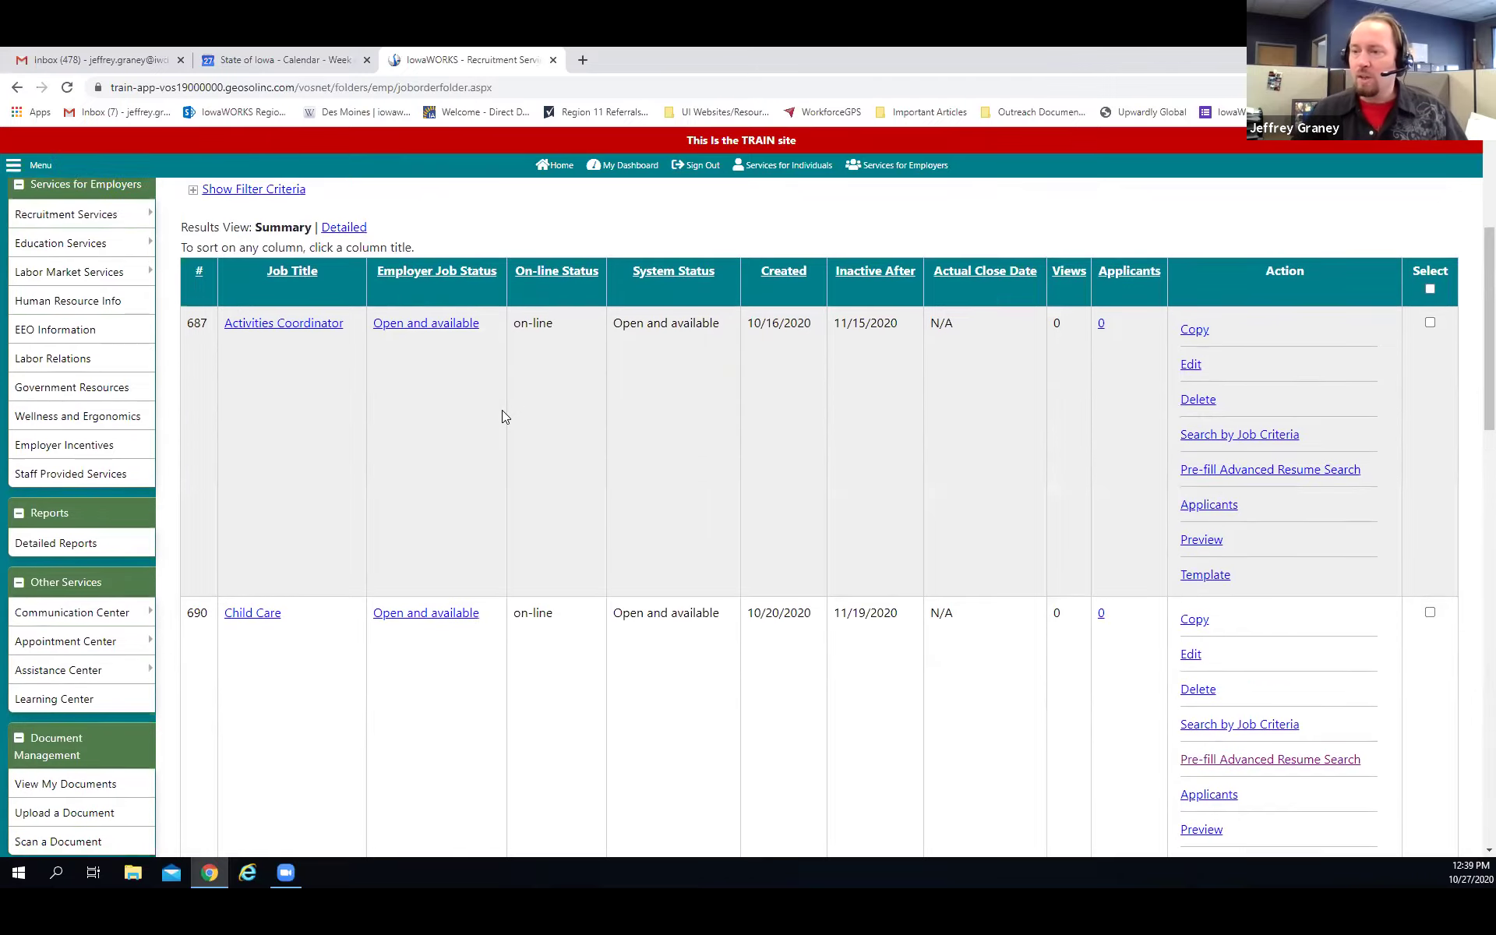
pyautogui.scroll(-3, 272, 450)
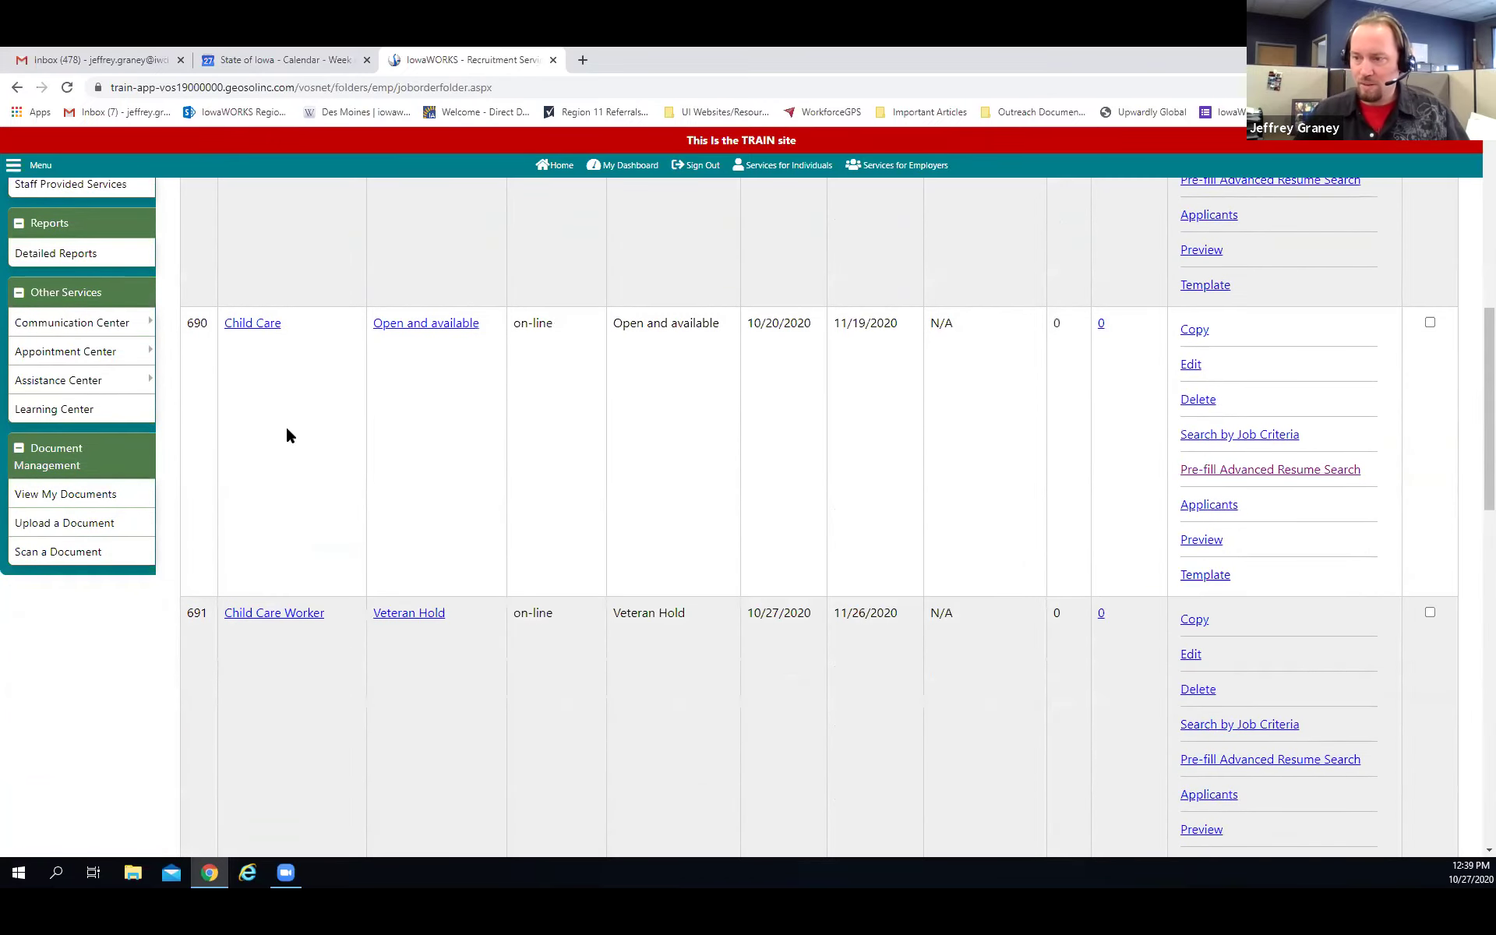
pyautogui.scroll(-1, 257, 514)
pyautogui.scroll(-1, 234, 601)
pyautogui.scroll(3, 328, 530)
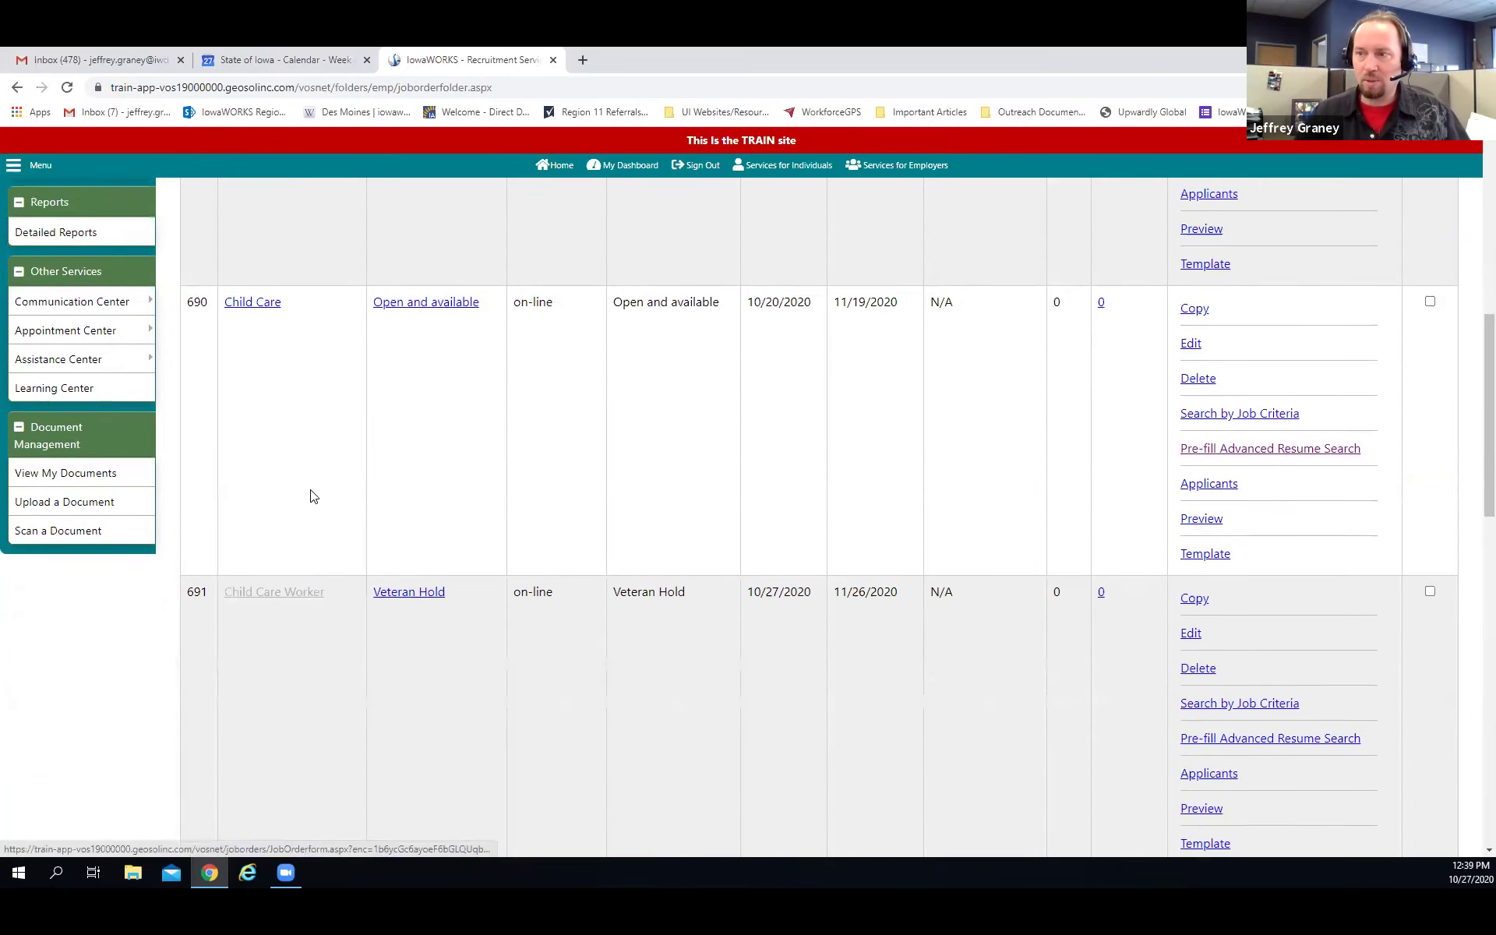
pyautogui.scroll(1, 262, 428)
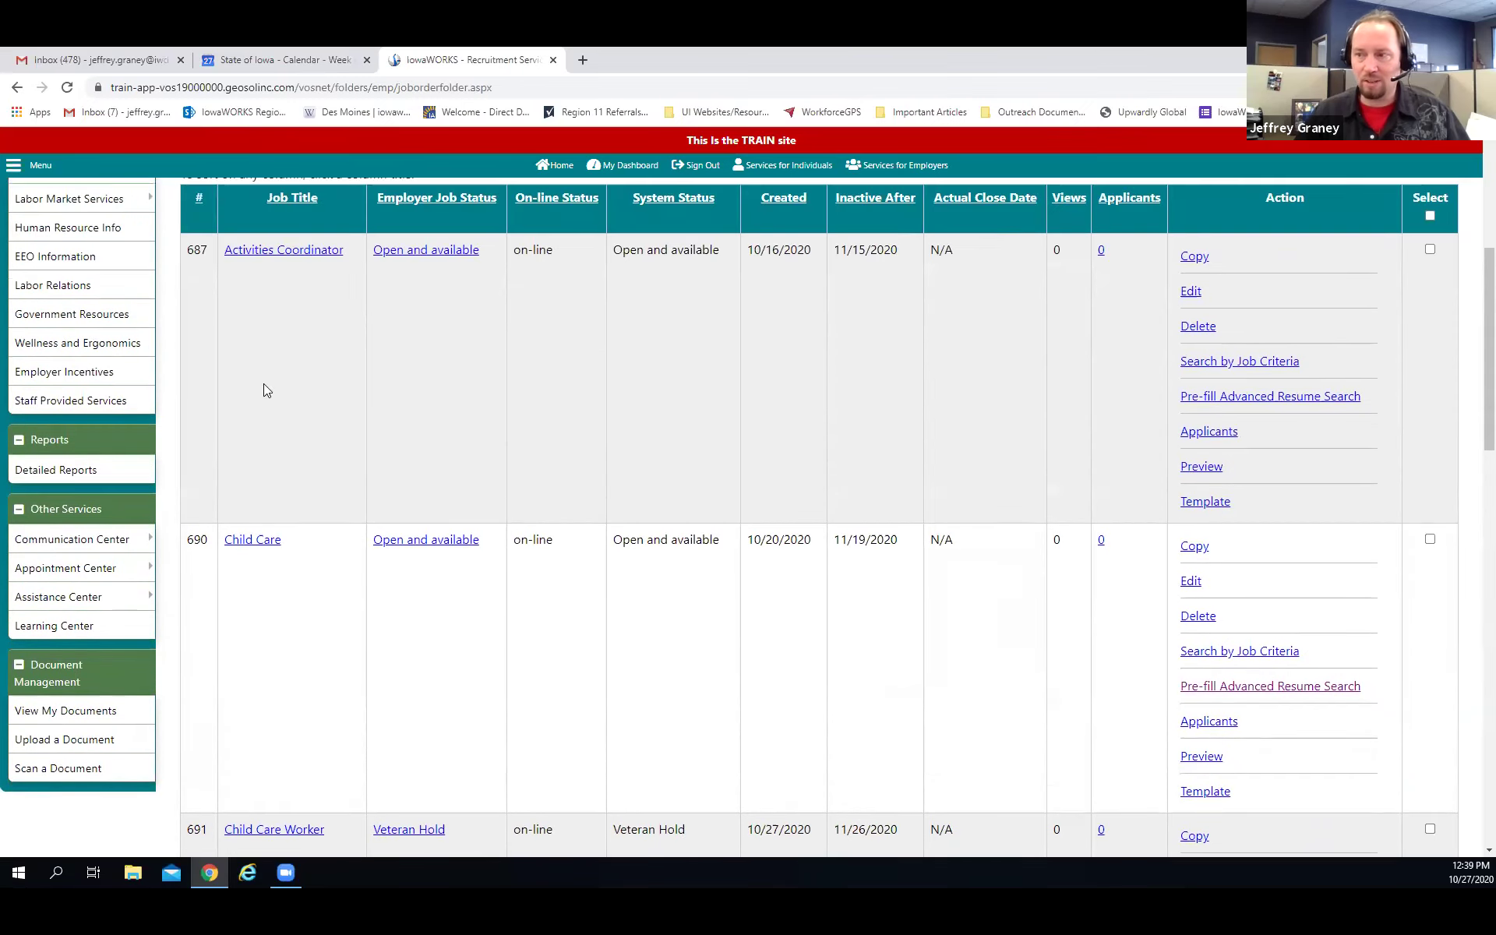
pyautogui.scroll(-6, 358, 338)
pyautogui.scroll(-2, 315, 537)
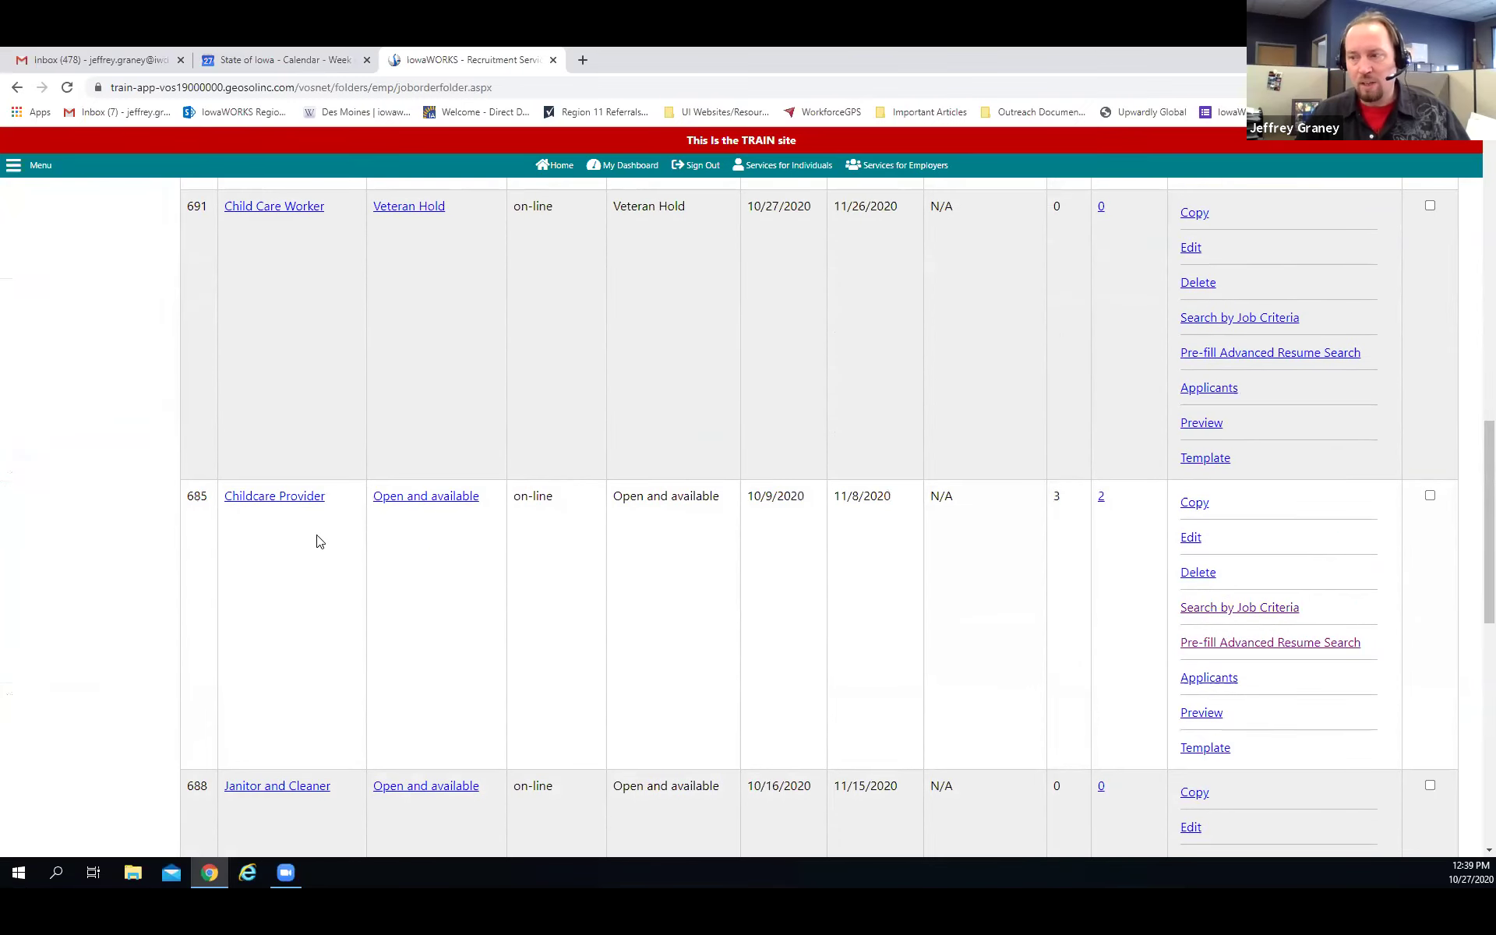
pyautogui.scroll(3, 369, 503)
pyautogui.scroll(1, 370, 502)
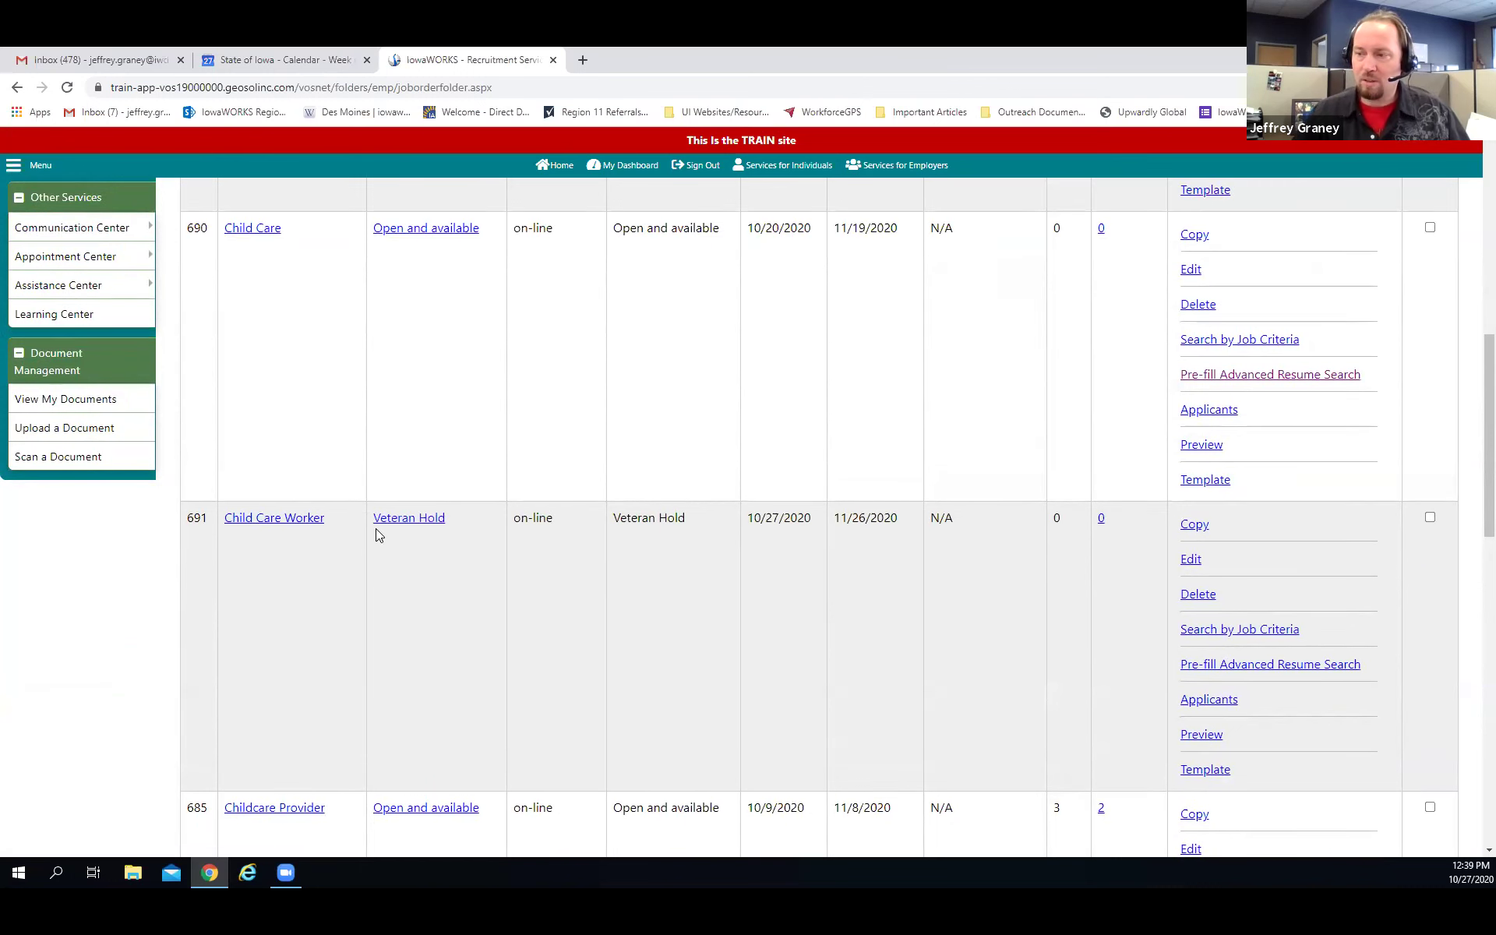
pyautogui.scroll(6, 410, 484)
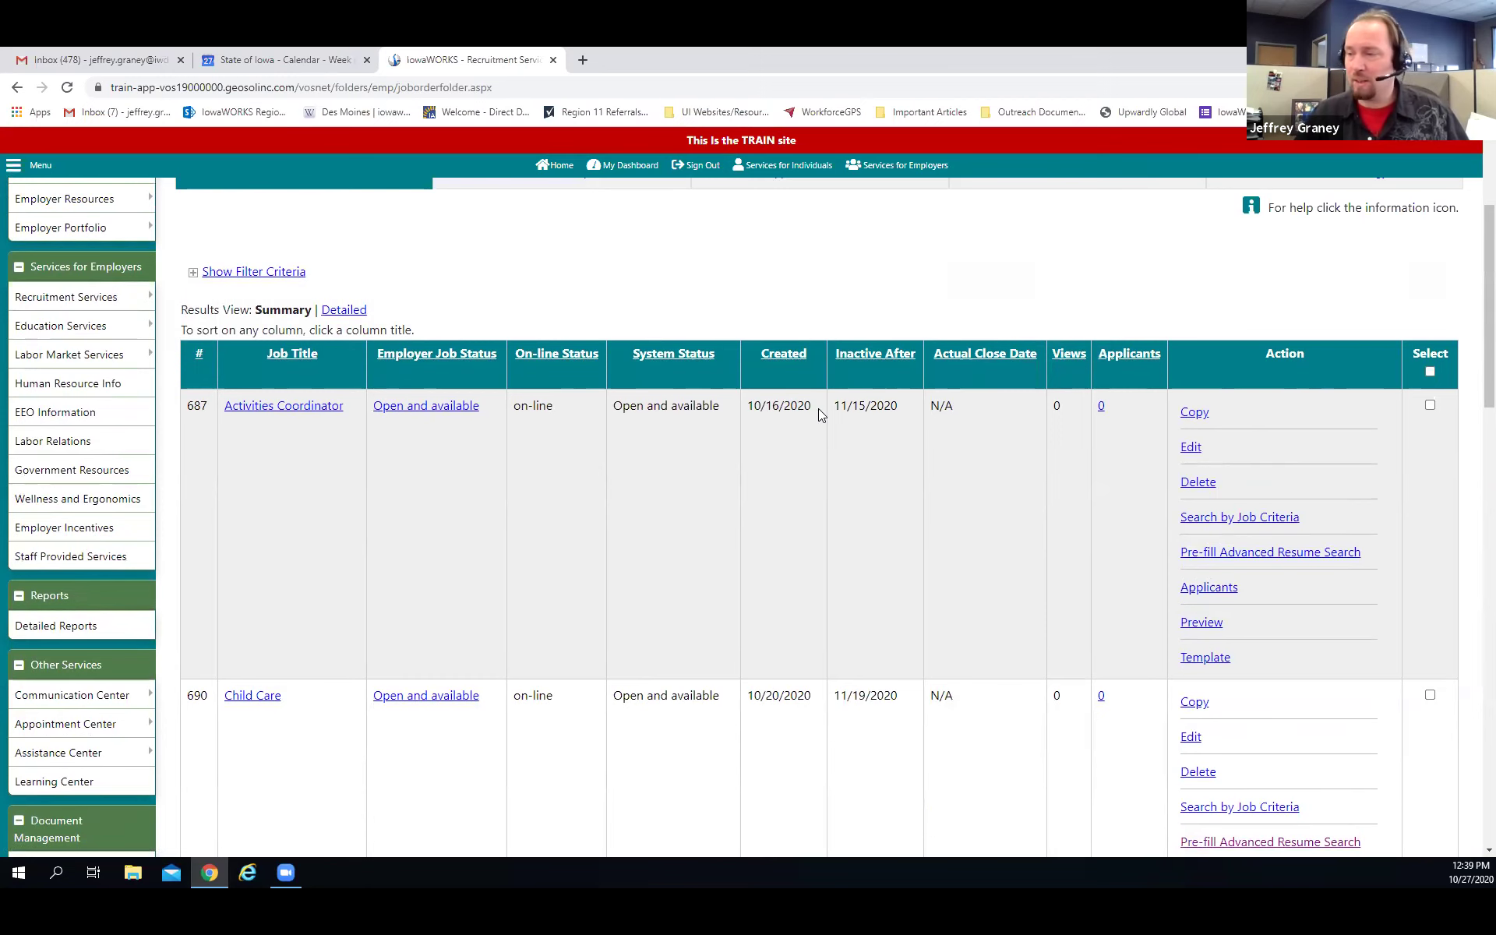
# Check the on-line status and Inactive After date of the Child Care order, and the job status of the Child Care Worker order
pyautogui.scroll(-1, 480, 377)
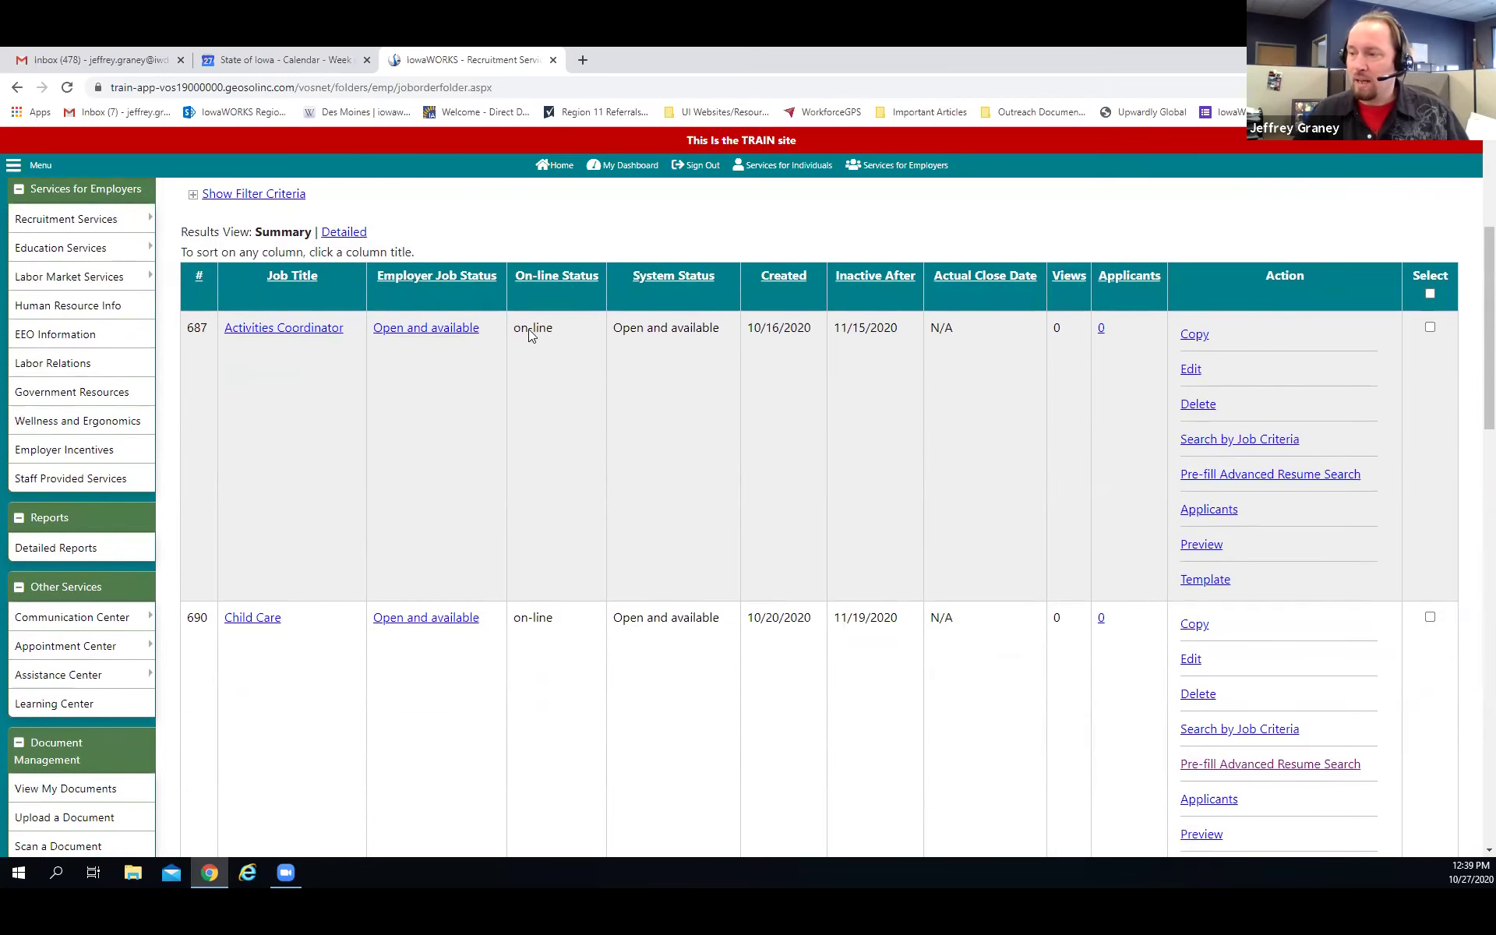
pyautogui.scroll(-2, 533, 335)
pyautogui.moveTo(514, 461); pyautogui.dragTo(551, 472)
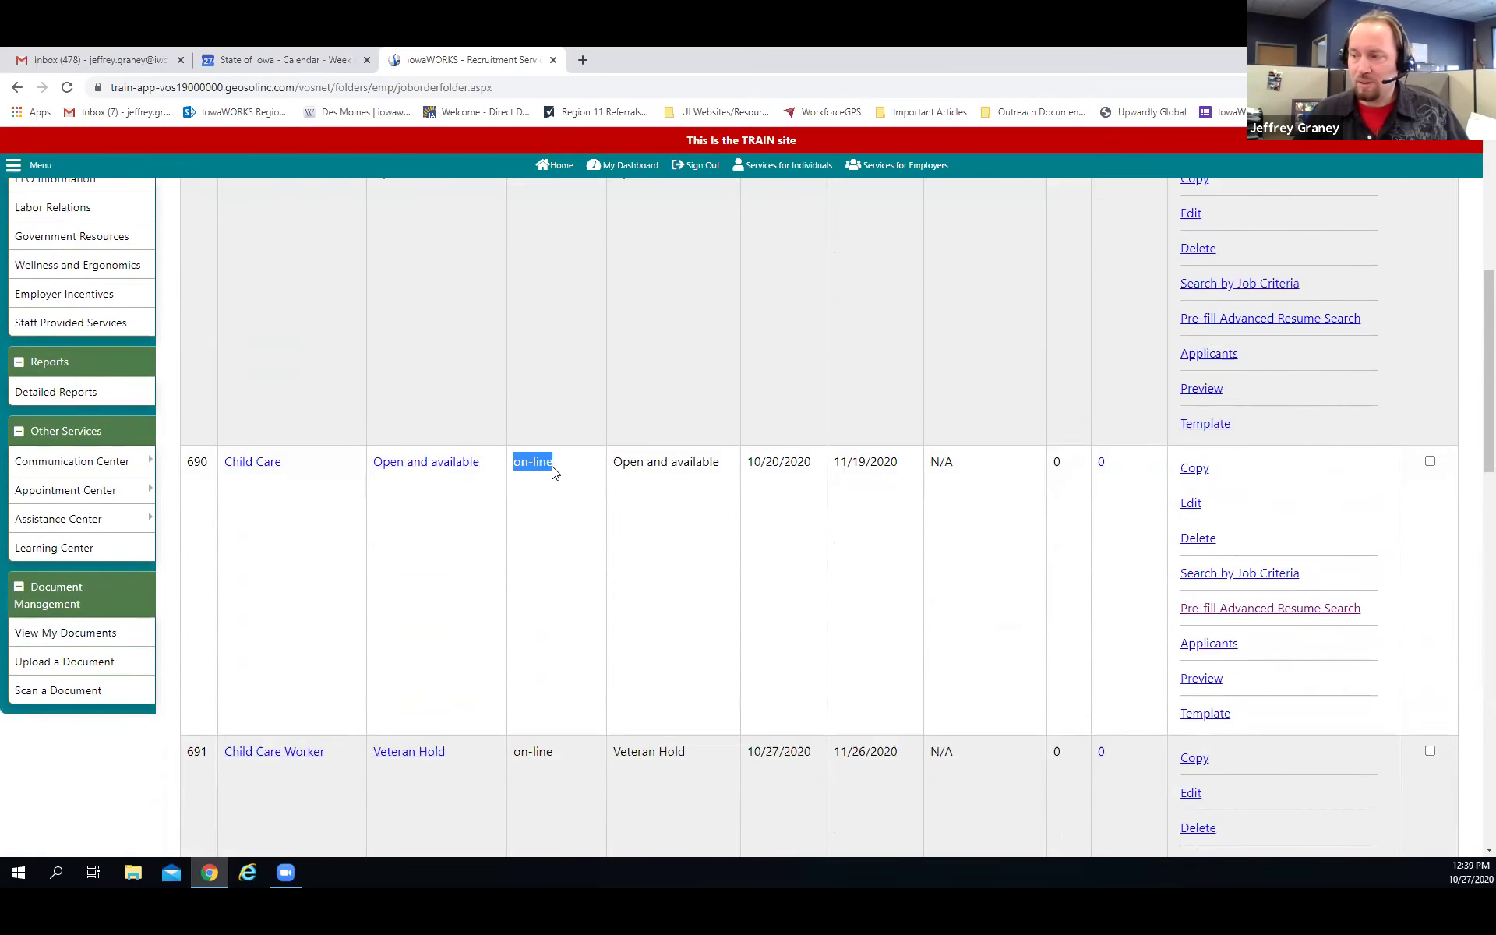
pyautogui.click(880, 462)
pyautogui.moveTo(890, 463); pyautogui.dragTo(832, 463)
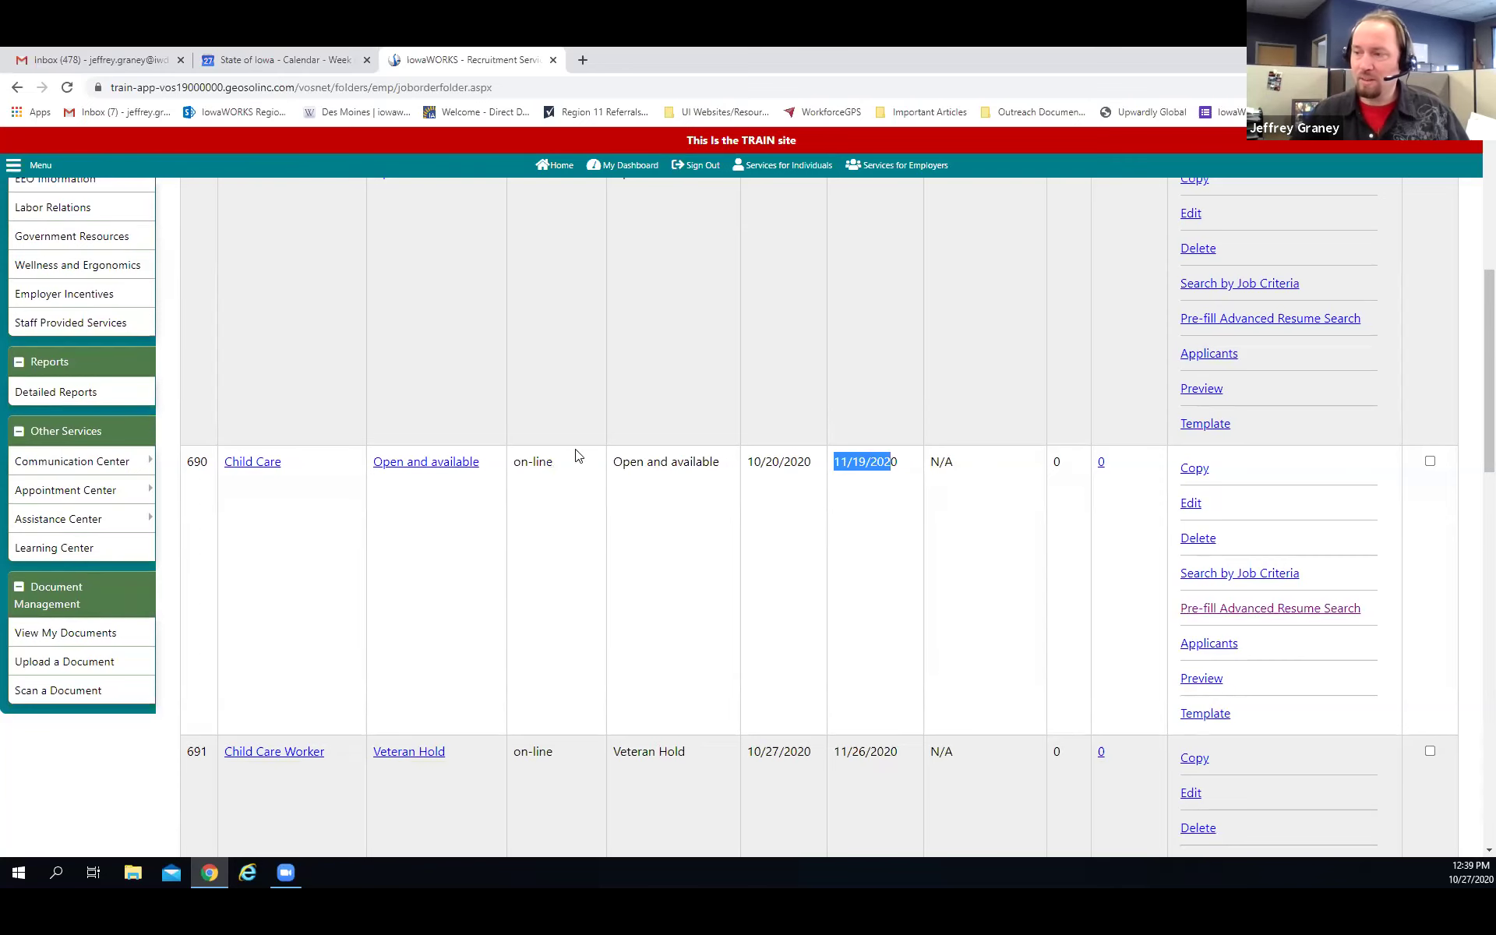
pyautogui.scroll(-4, 494, 483)
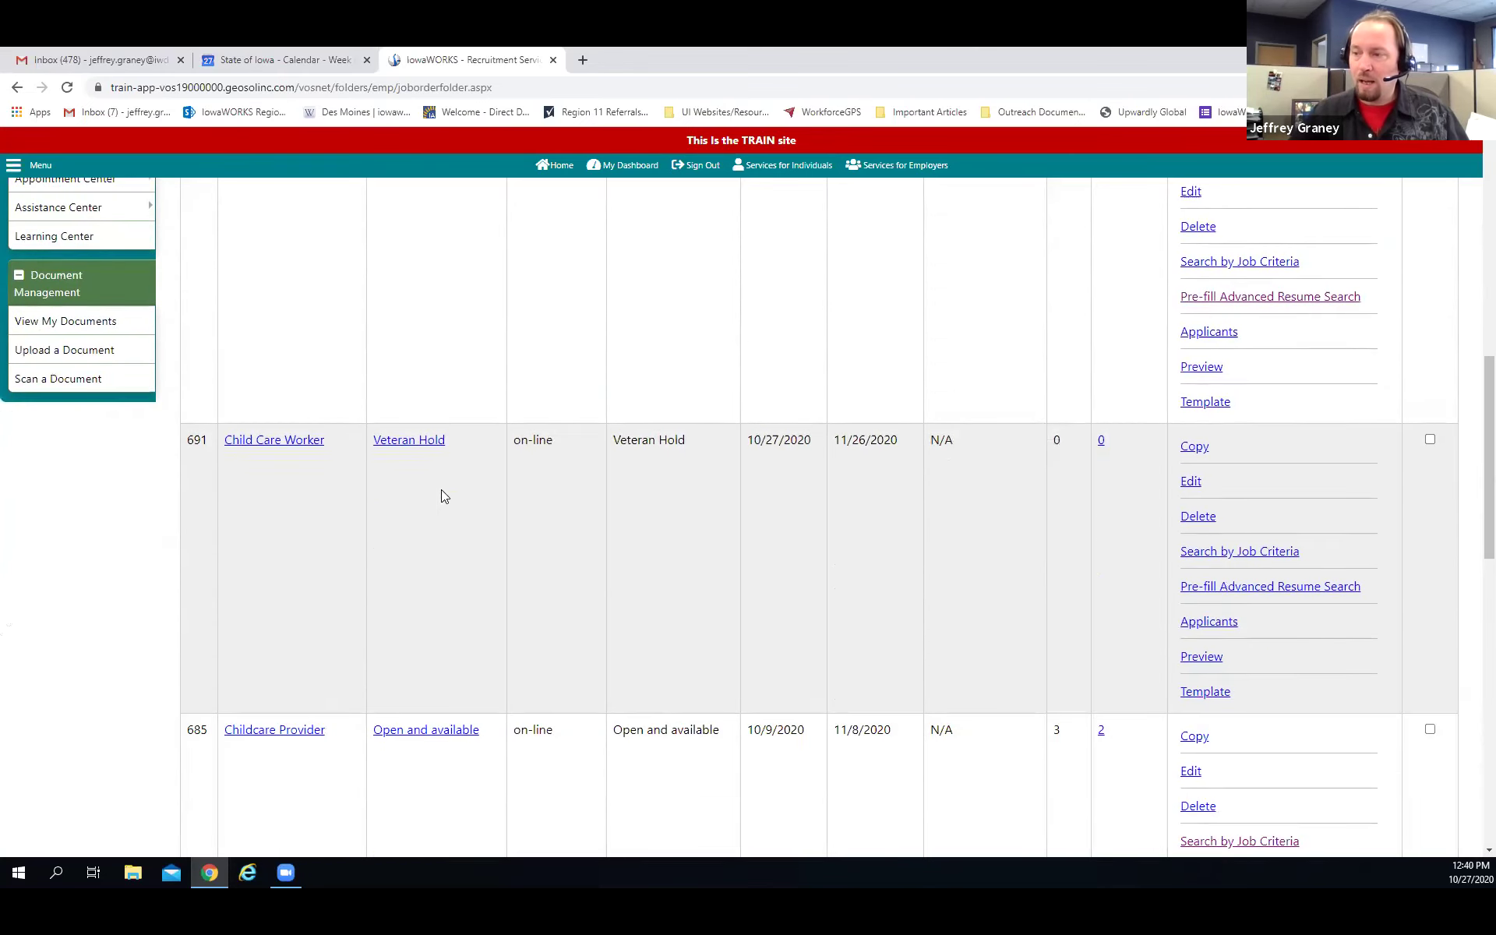
pyautogui.click(440, 447)
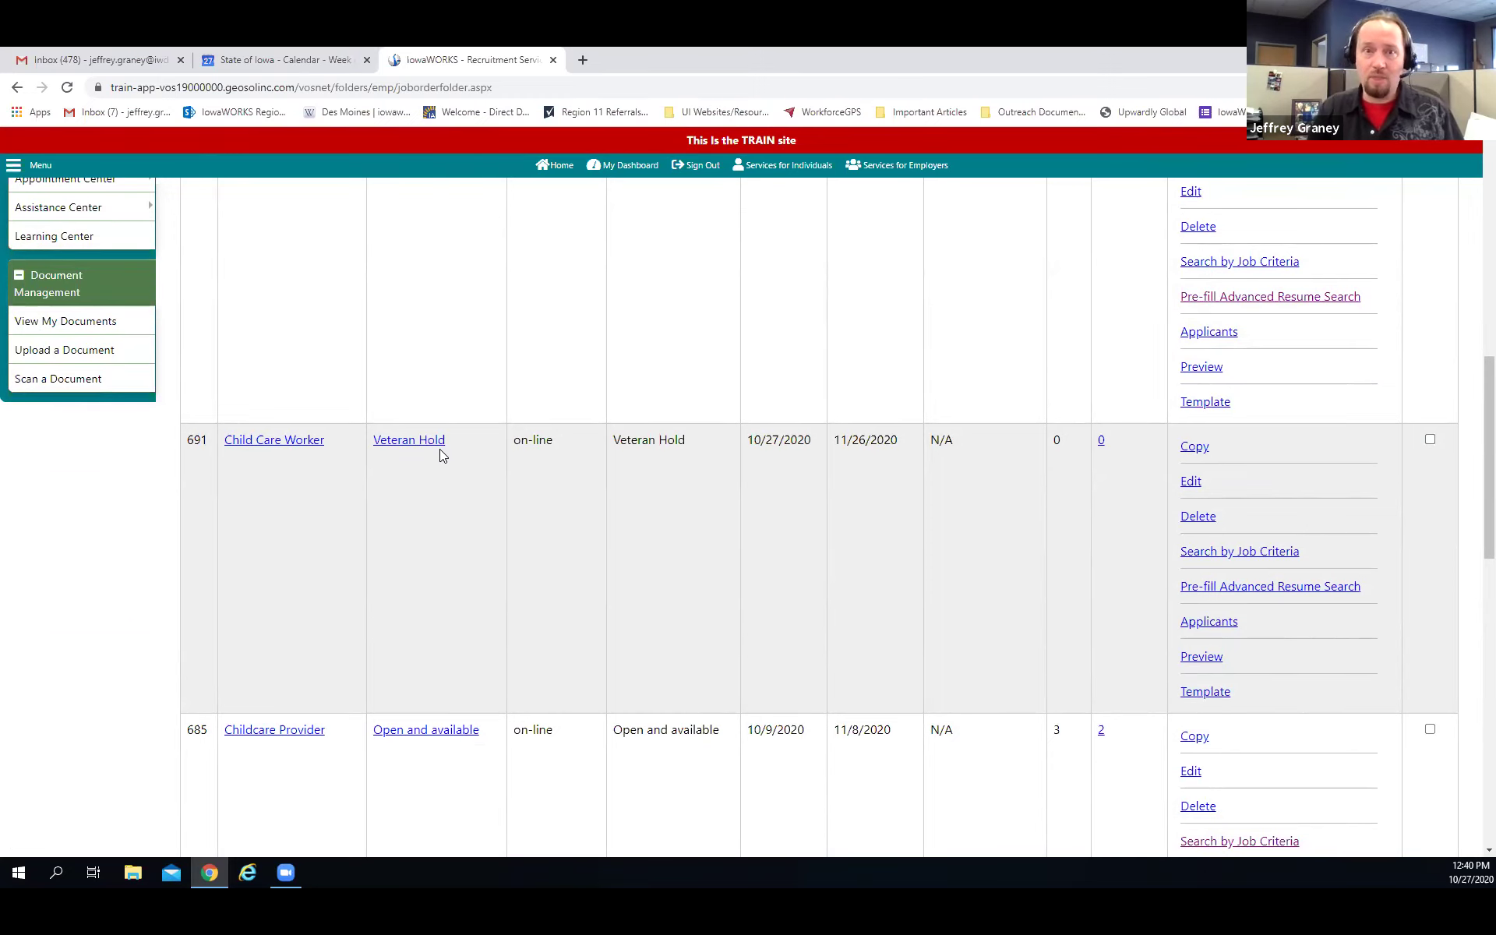
# Search for candidate résumés using the Child Care Worker order's job criteria
pyautogui.scroll(-1, 459, 442)
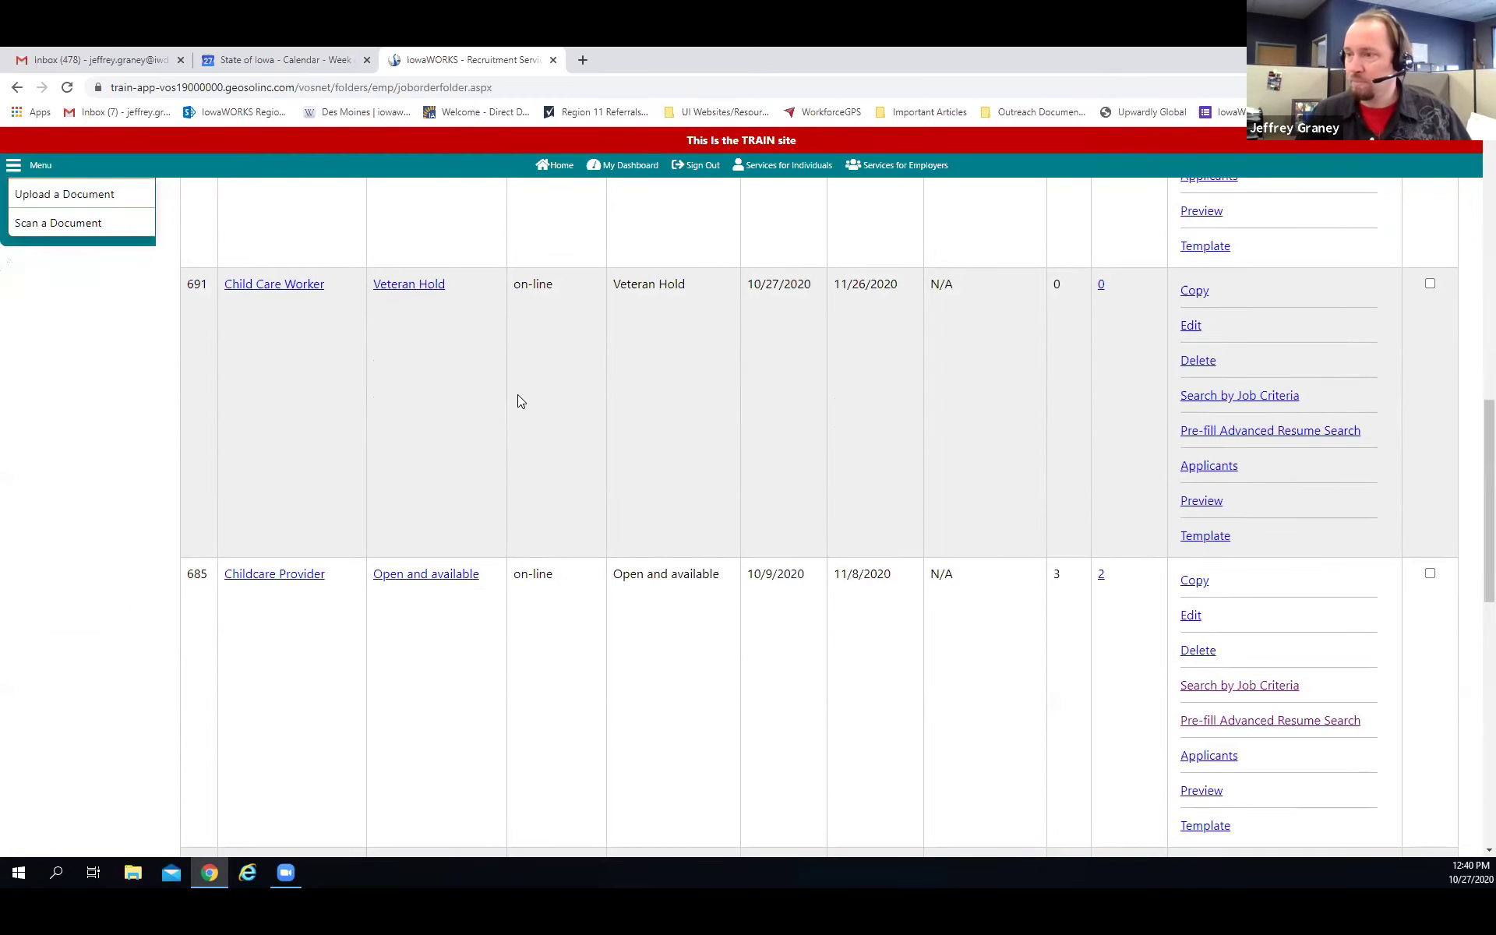
pyautogui.scroll(1, 467, 405)
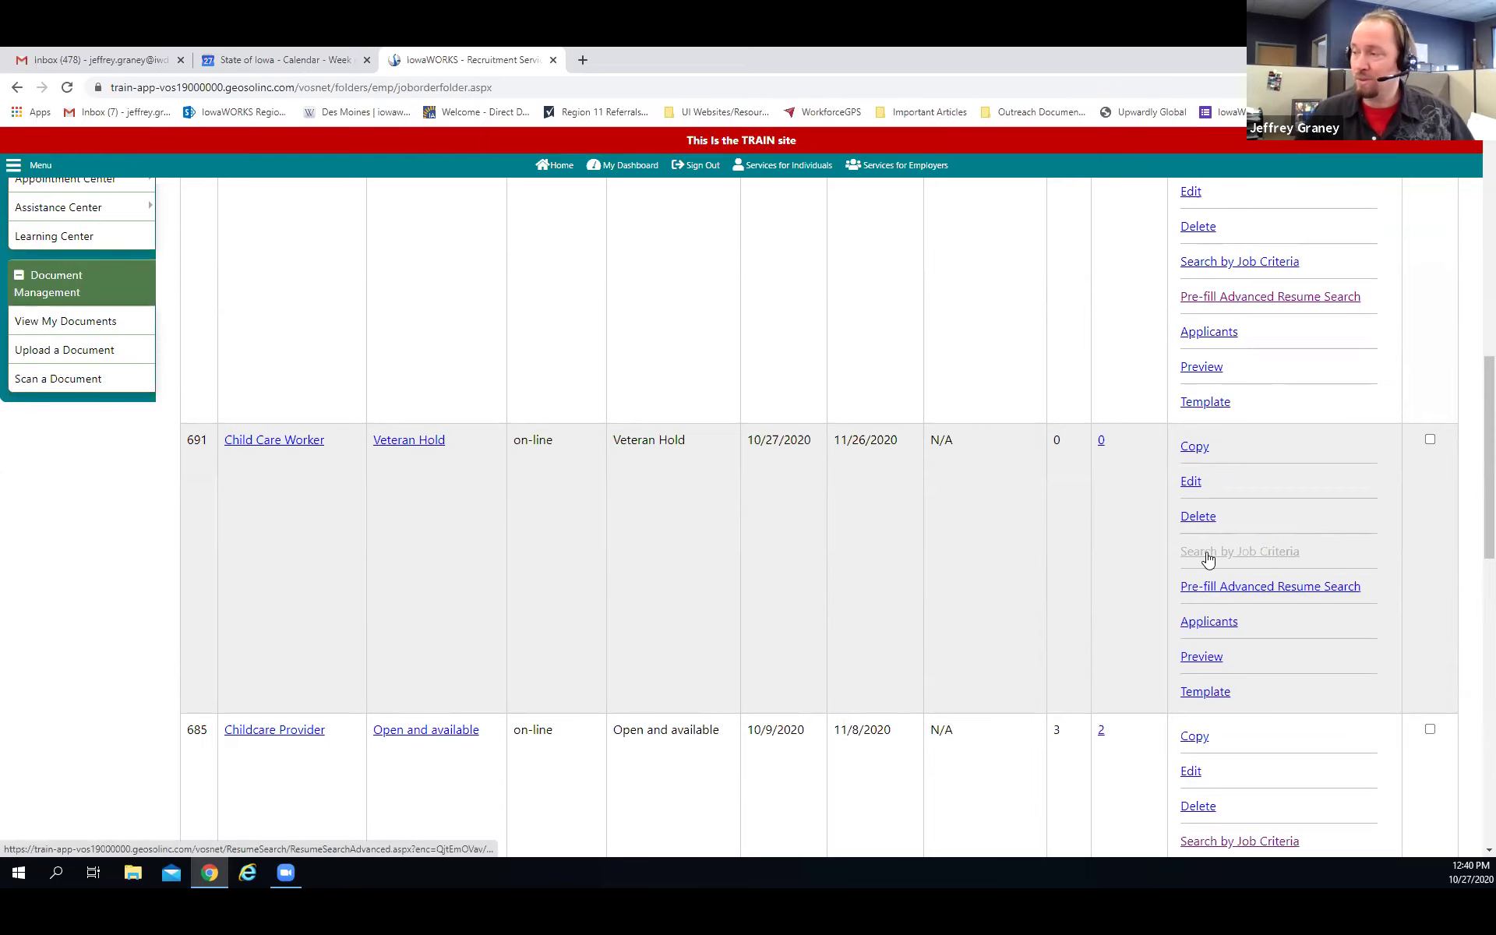
pyautogui.click(1271, 559)
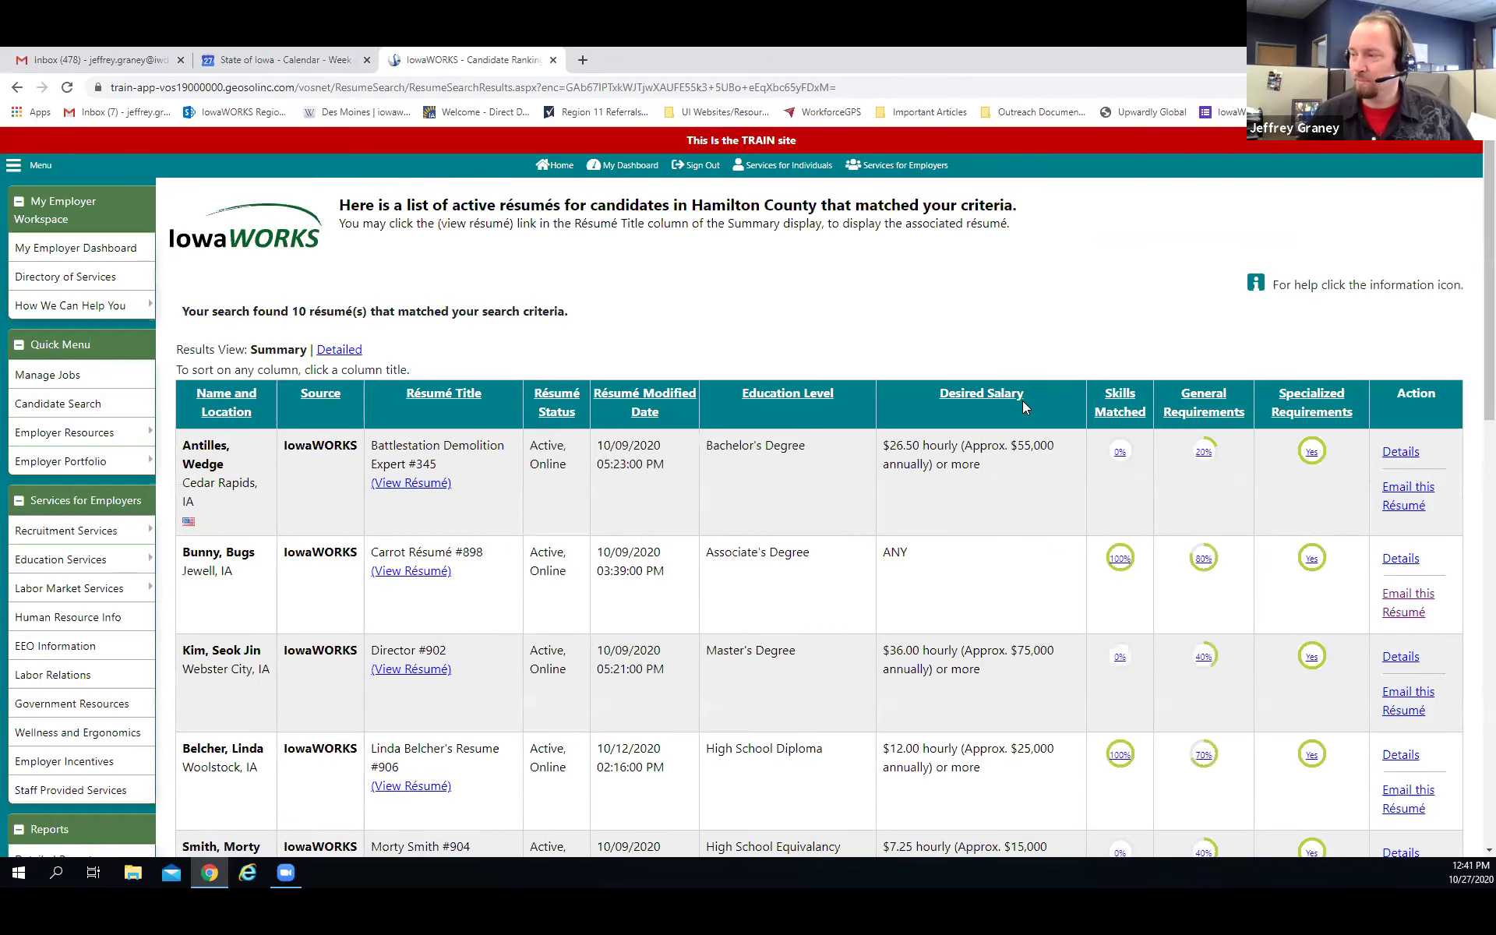
# Examine the matching candidates' education, desired salary, skills matched and requirements percentages in the résumé results
pyautogui.scroll(-2, 1022, 402)
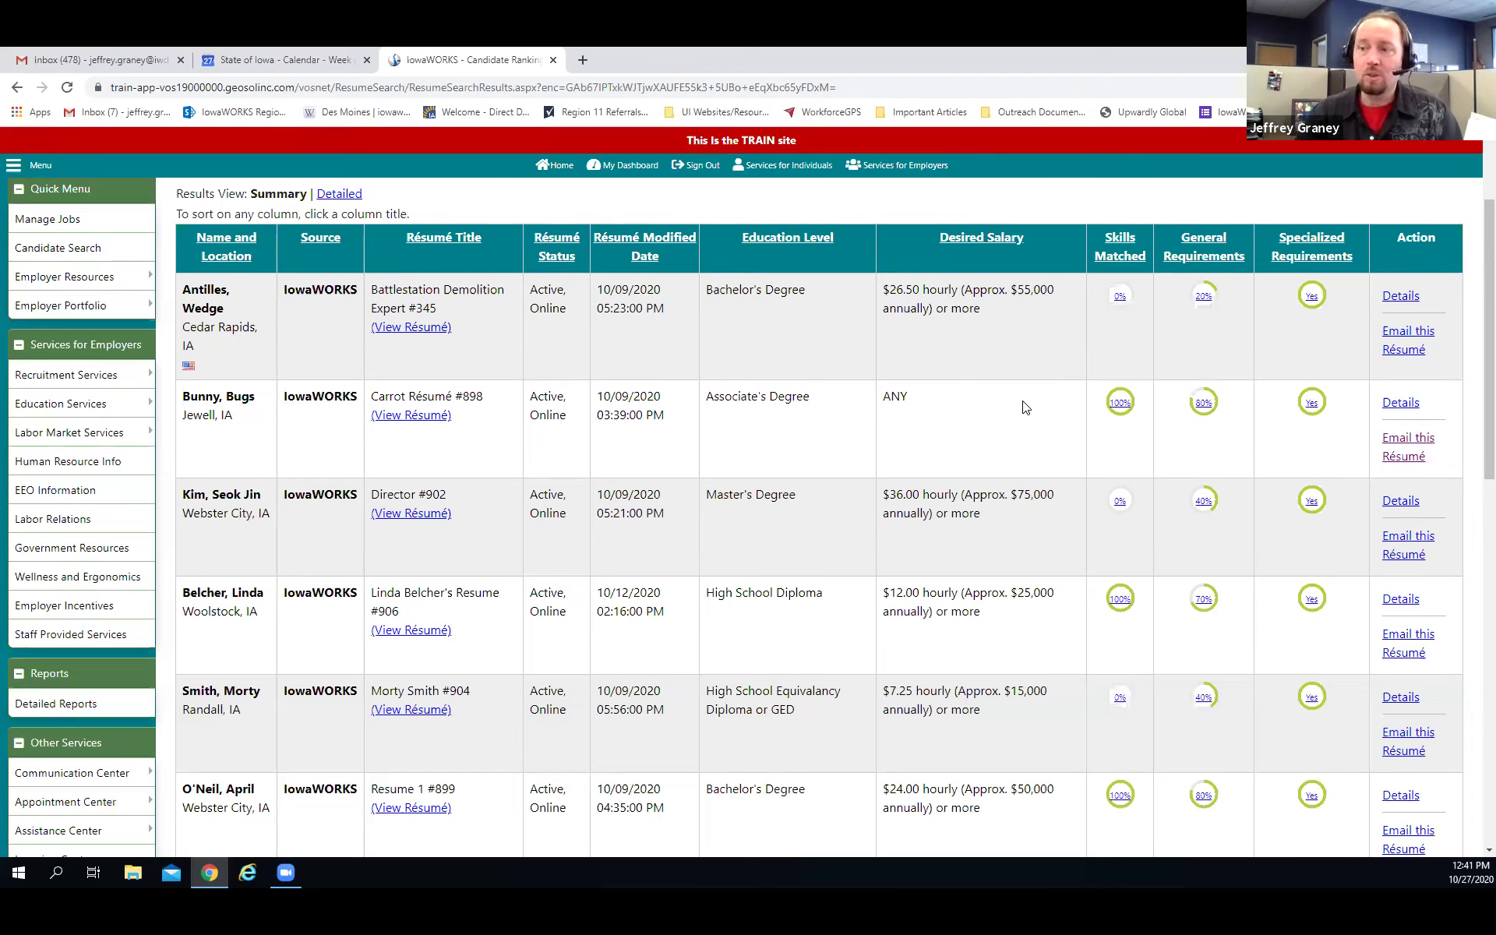
pyautogui.scroll(-5, 1029, 408)
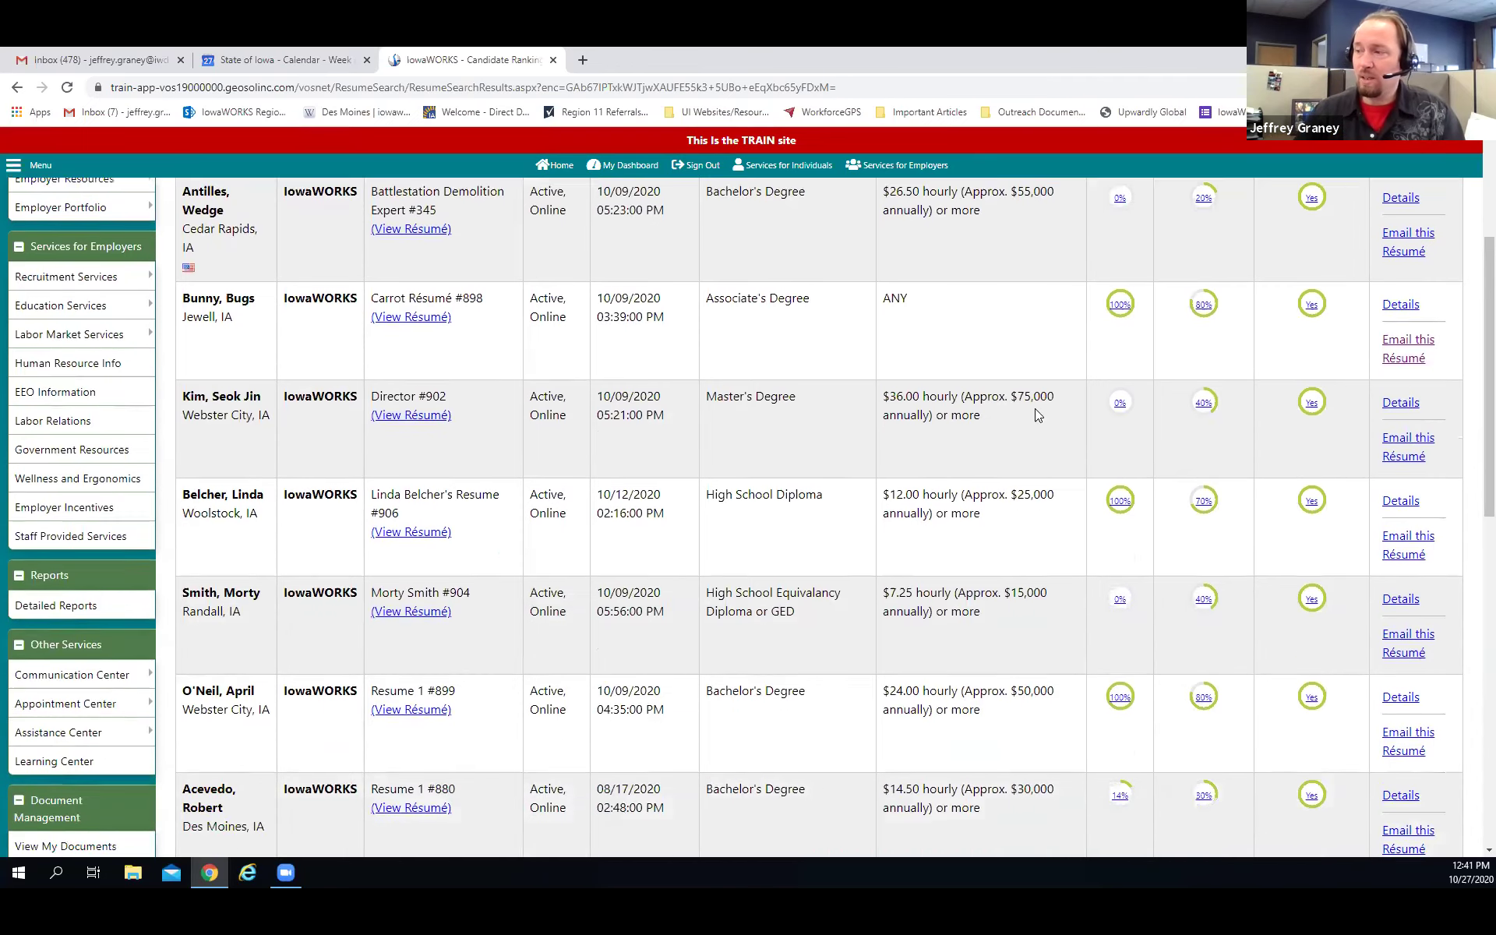
pyautogui.scroll(4, 991, 411)
pyautogui.scroll(-3, 992, 412)
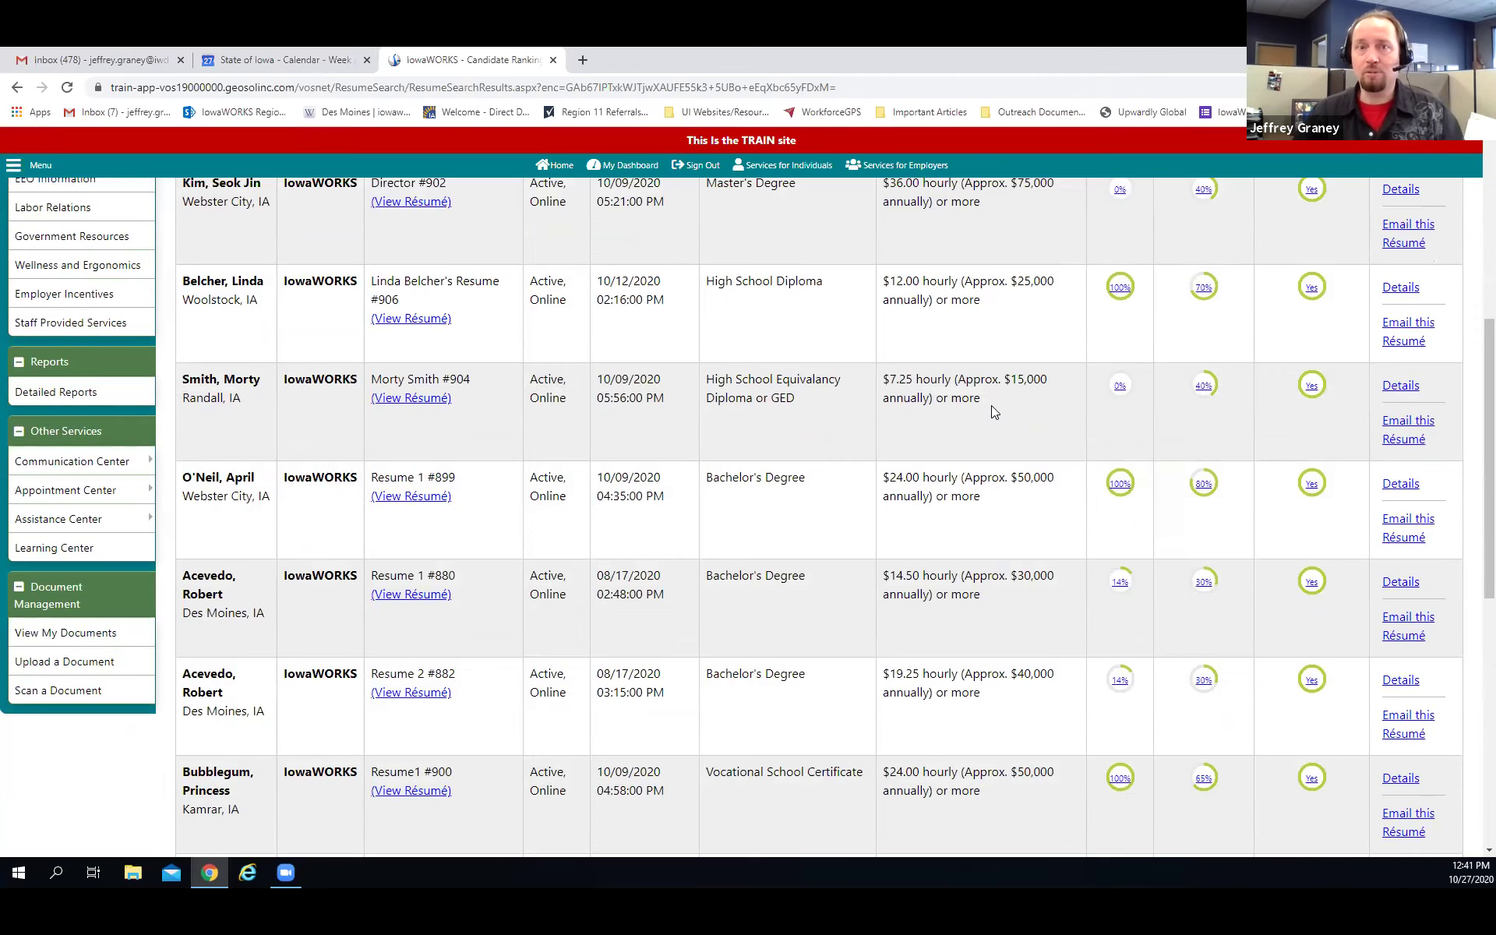
pyautogui.scroll(1, 993, 398)
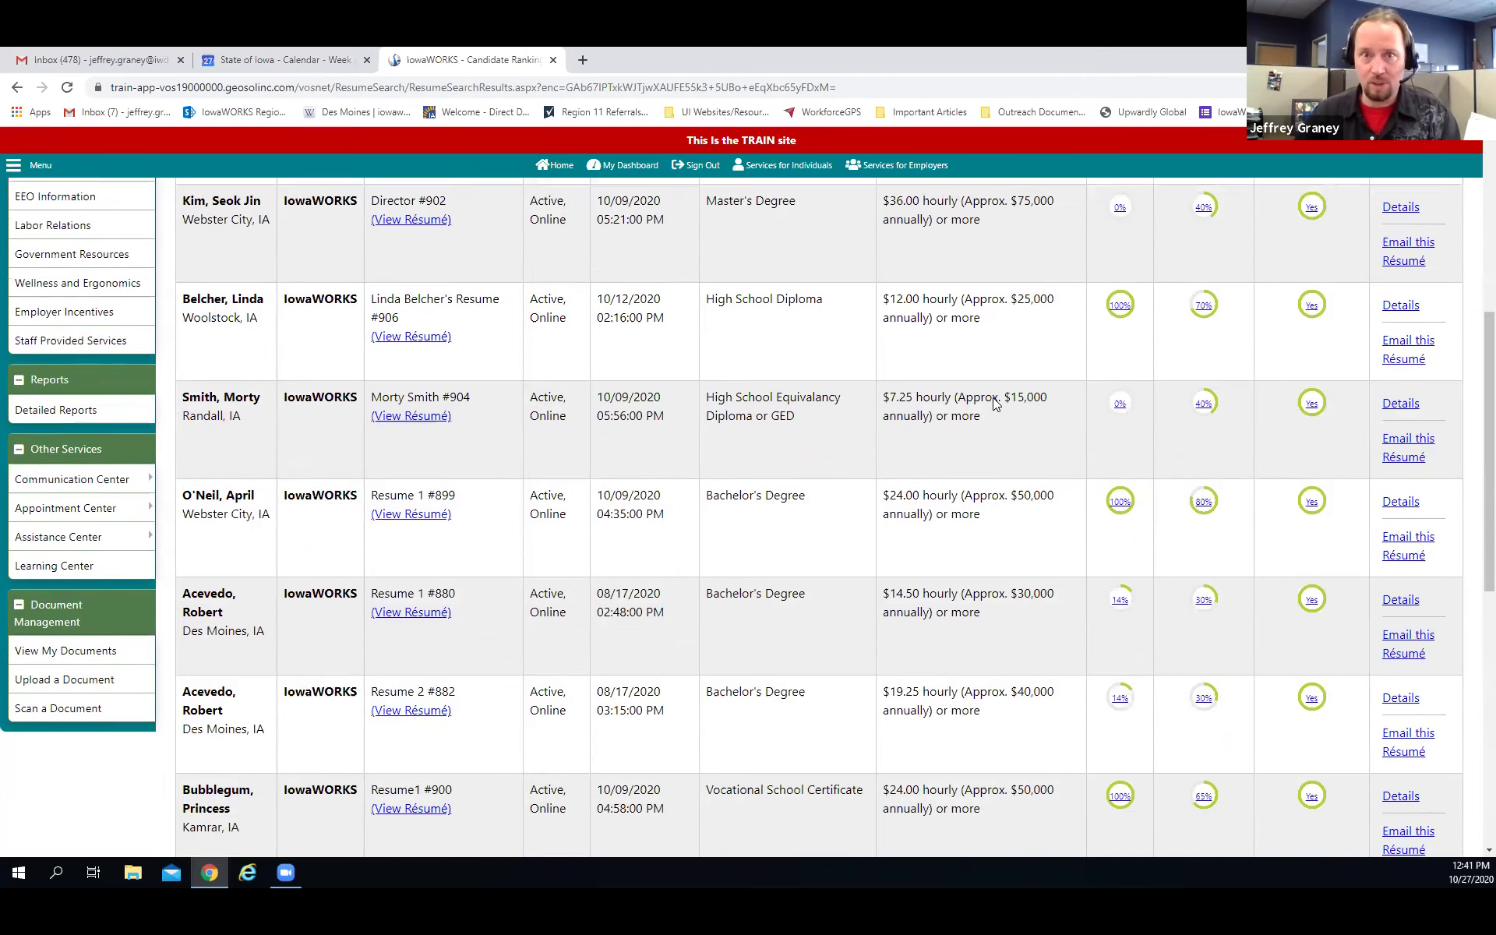
pyautogui.scroll(4, 993, 403)
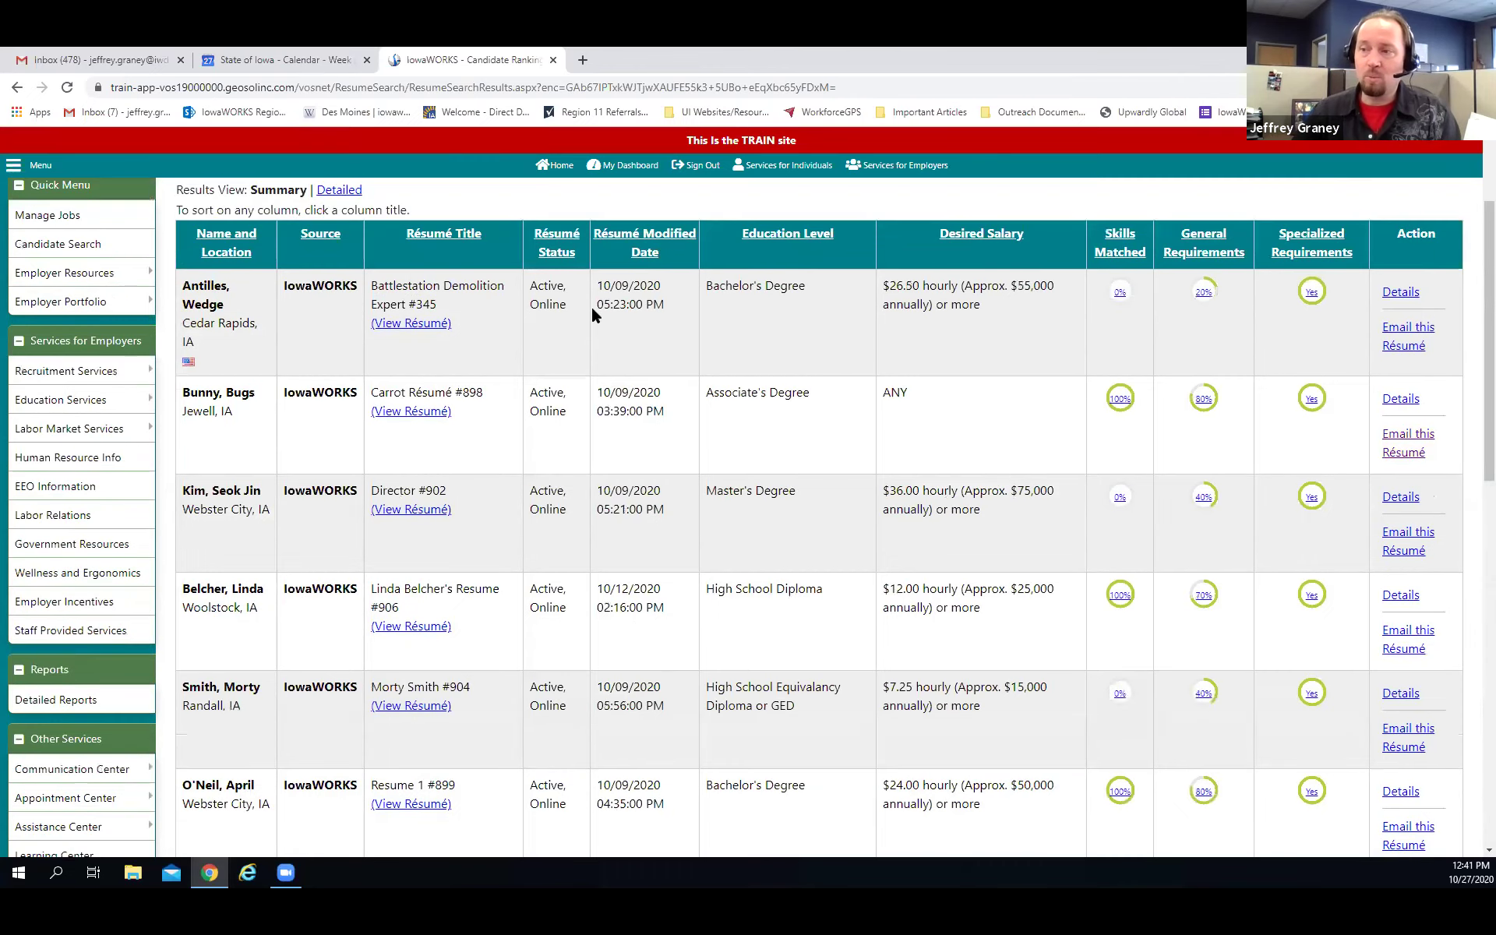
# Compare the candidates' locations in the résumé results, starting with the candidate from Cedar Rapids
pyautogui.moveTo(248, 329)
pyautogui.mouseDown()
pyautogui.moveTo(182, 328)
pyautogui.moveTo(259, 329)
pyautogui.mouseUp()
pyautogui.click(184, 328)
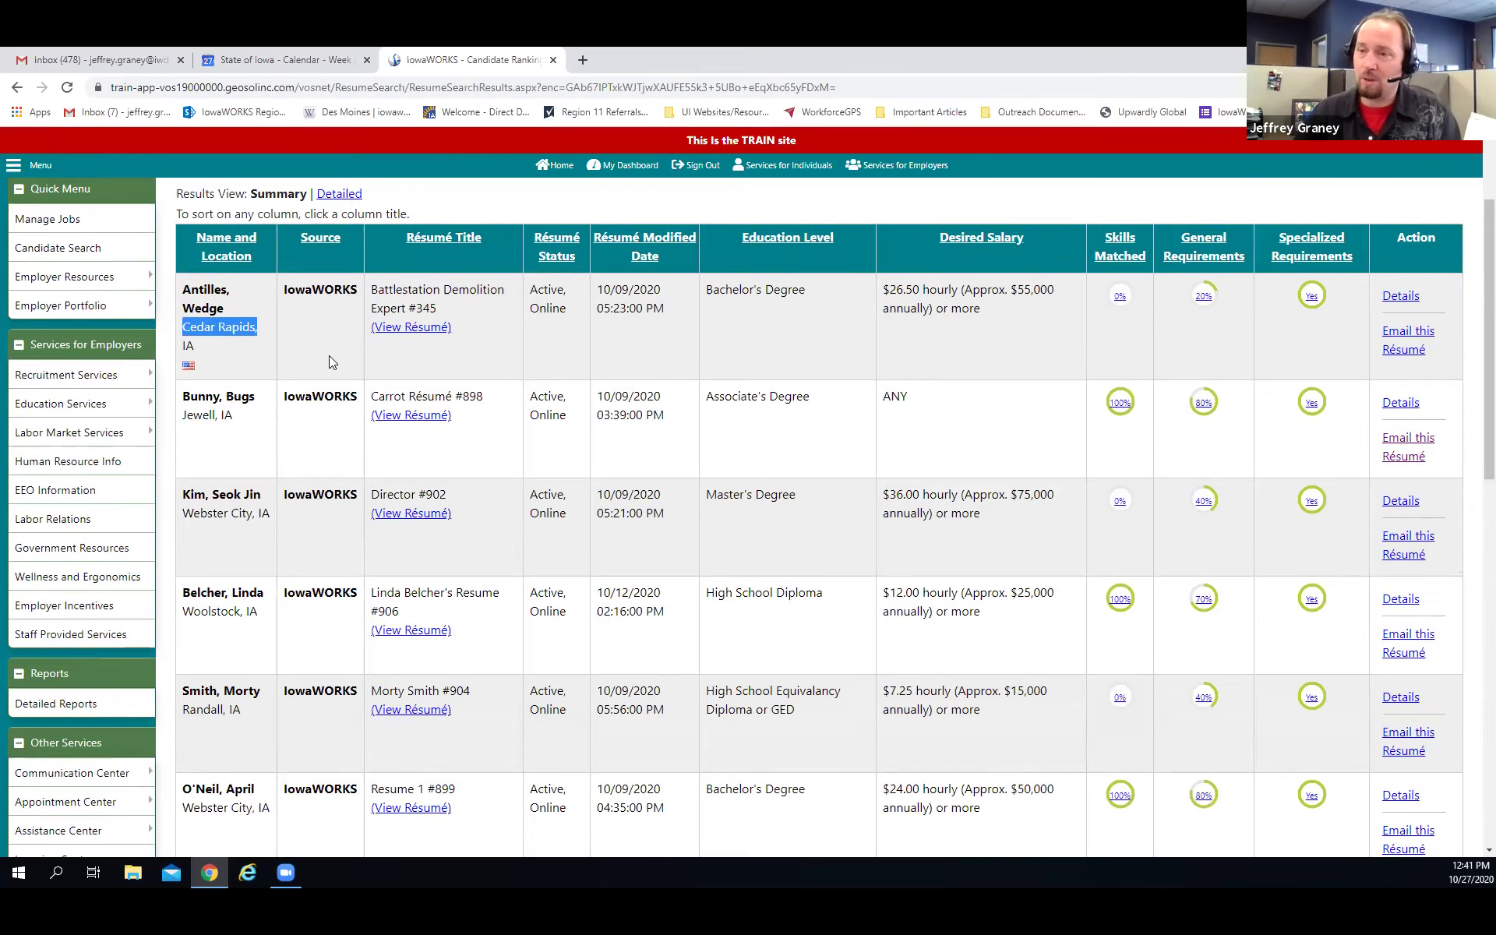
pyautogui.scroll(1, 338, 356)
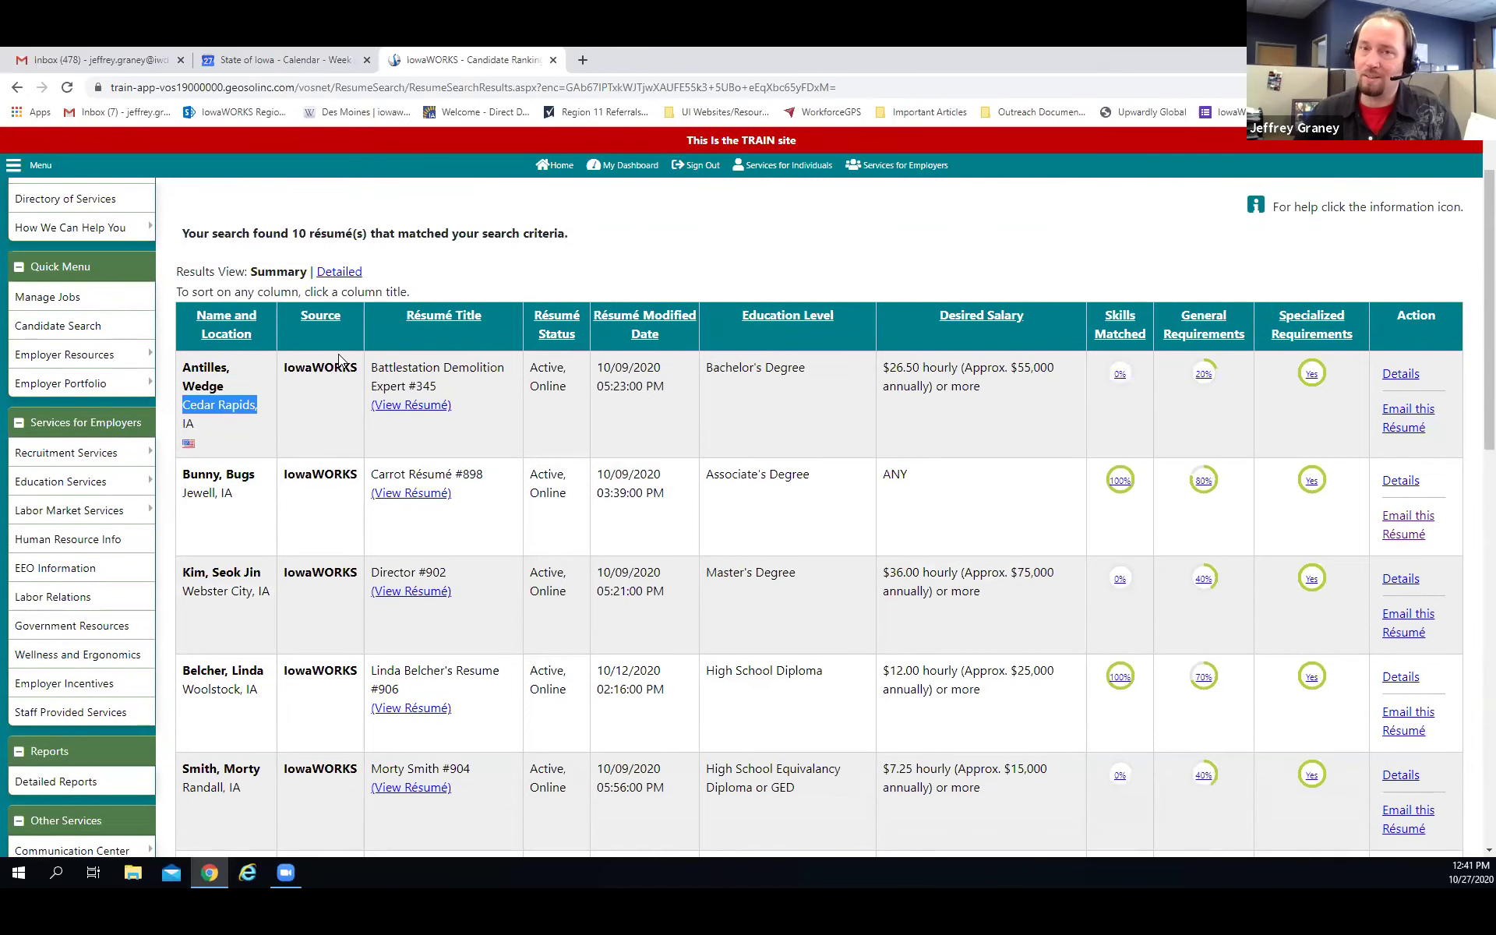
pyautogui.click(335, 426)
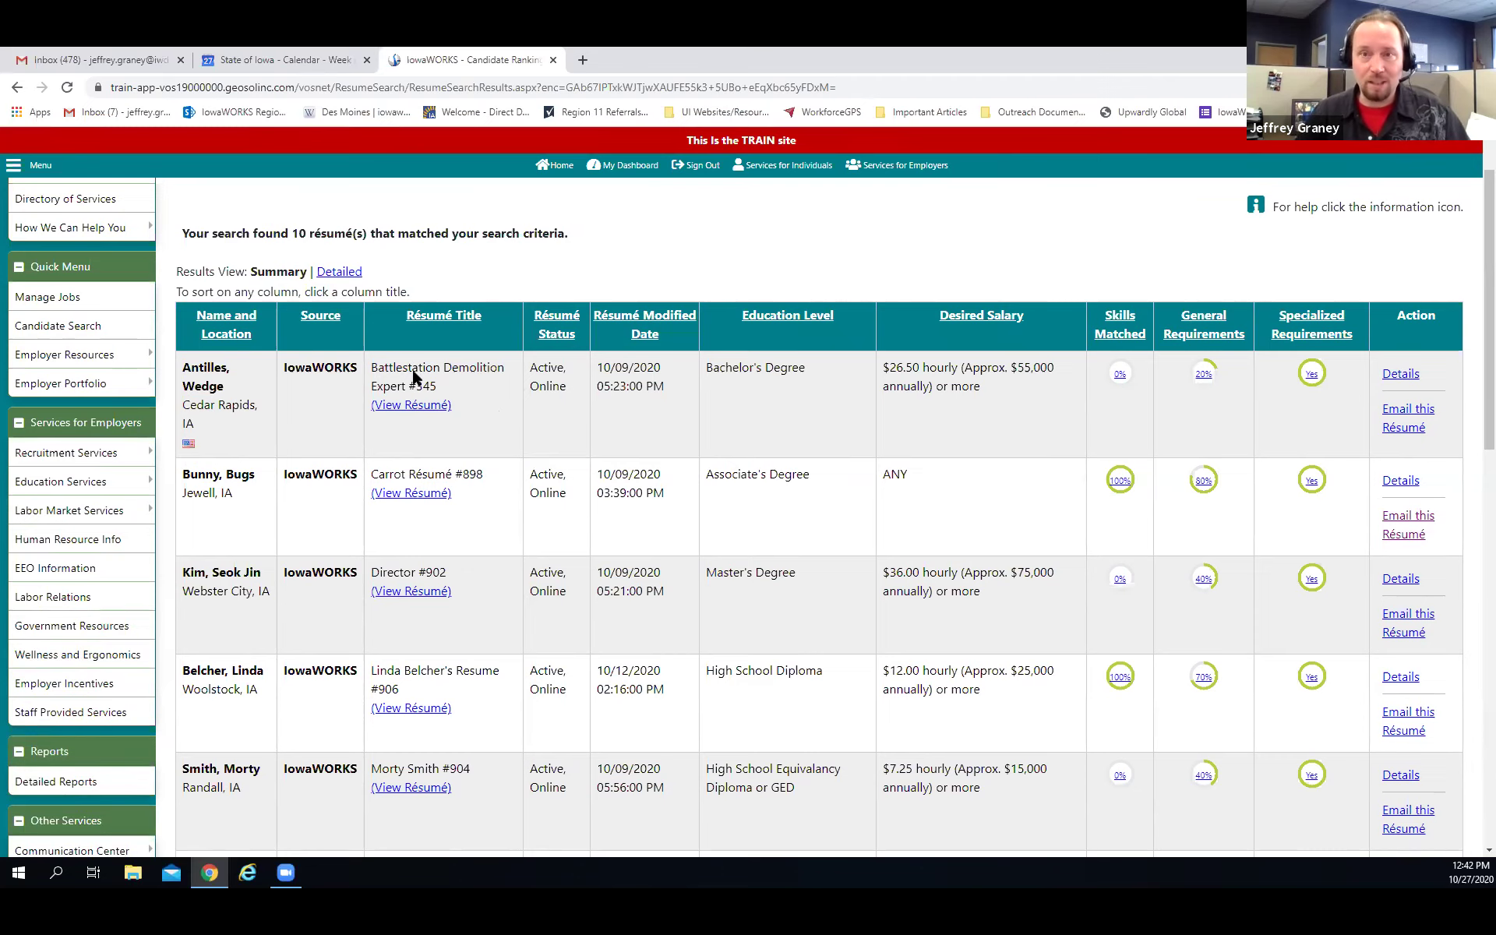
pyautogui.click(390, 405)
pyautogui.scroll(-2, 190, 503)
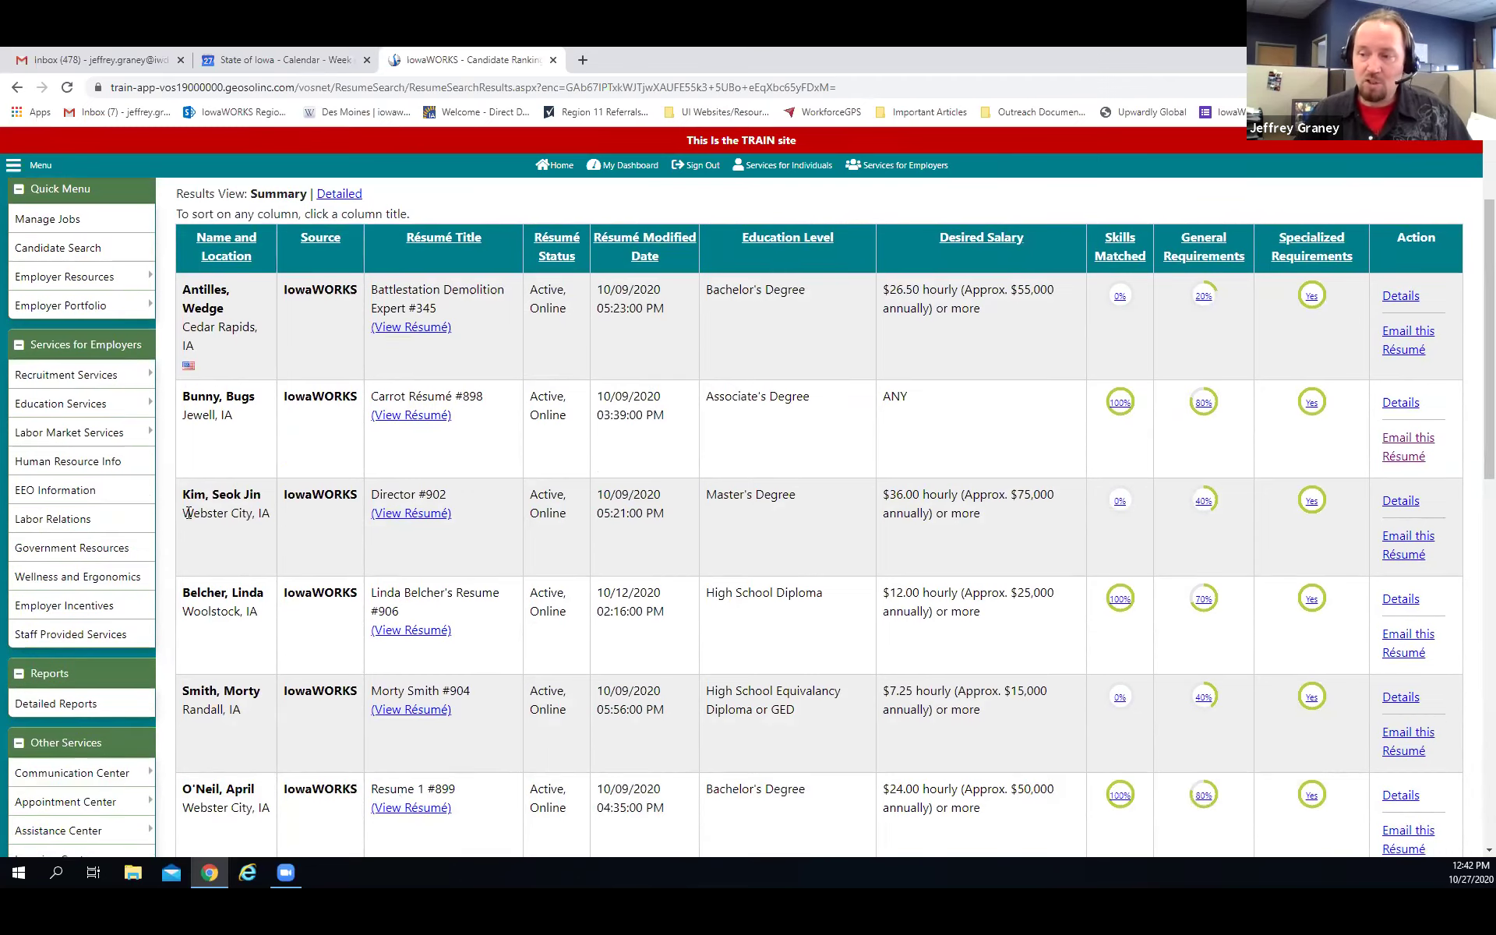
pyautogui.scroll(-2, 190, 503)
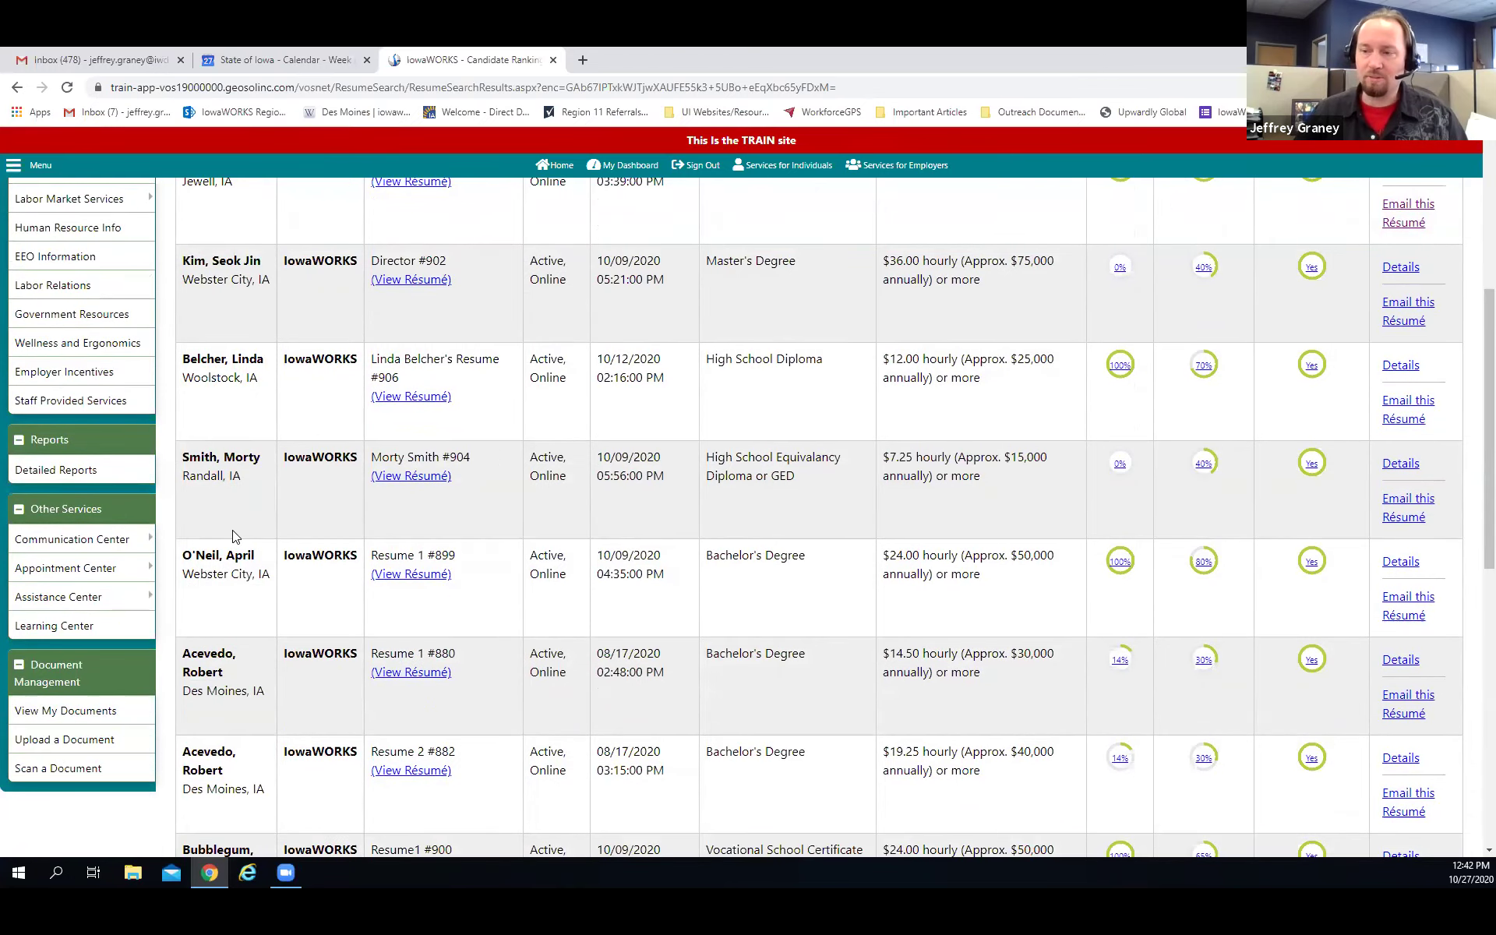
# Compare the candidates' résumé titles in the results, including Battlestation Demolition Expert and Carrot Résumé
pyautogui.scroll(5, 231, 515)
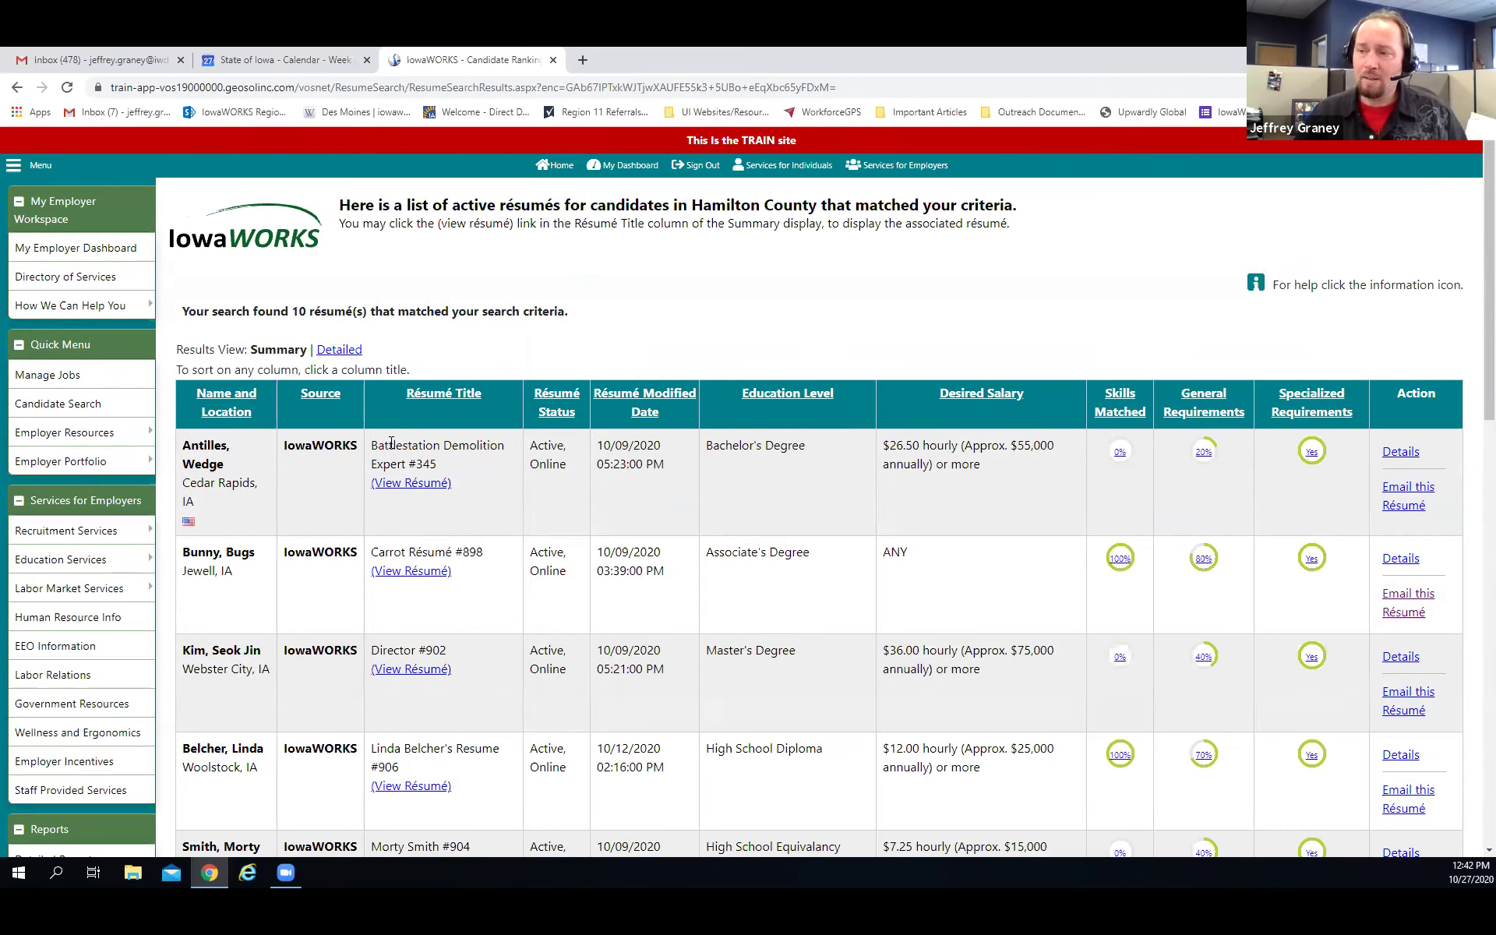
pyautogui.moveTo(370, 445); pyautogui.dragTo(503, 446)
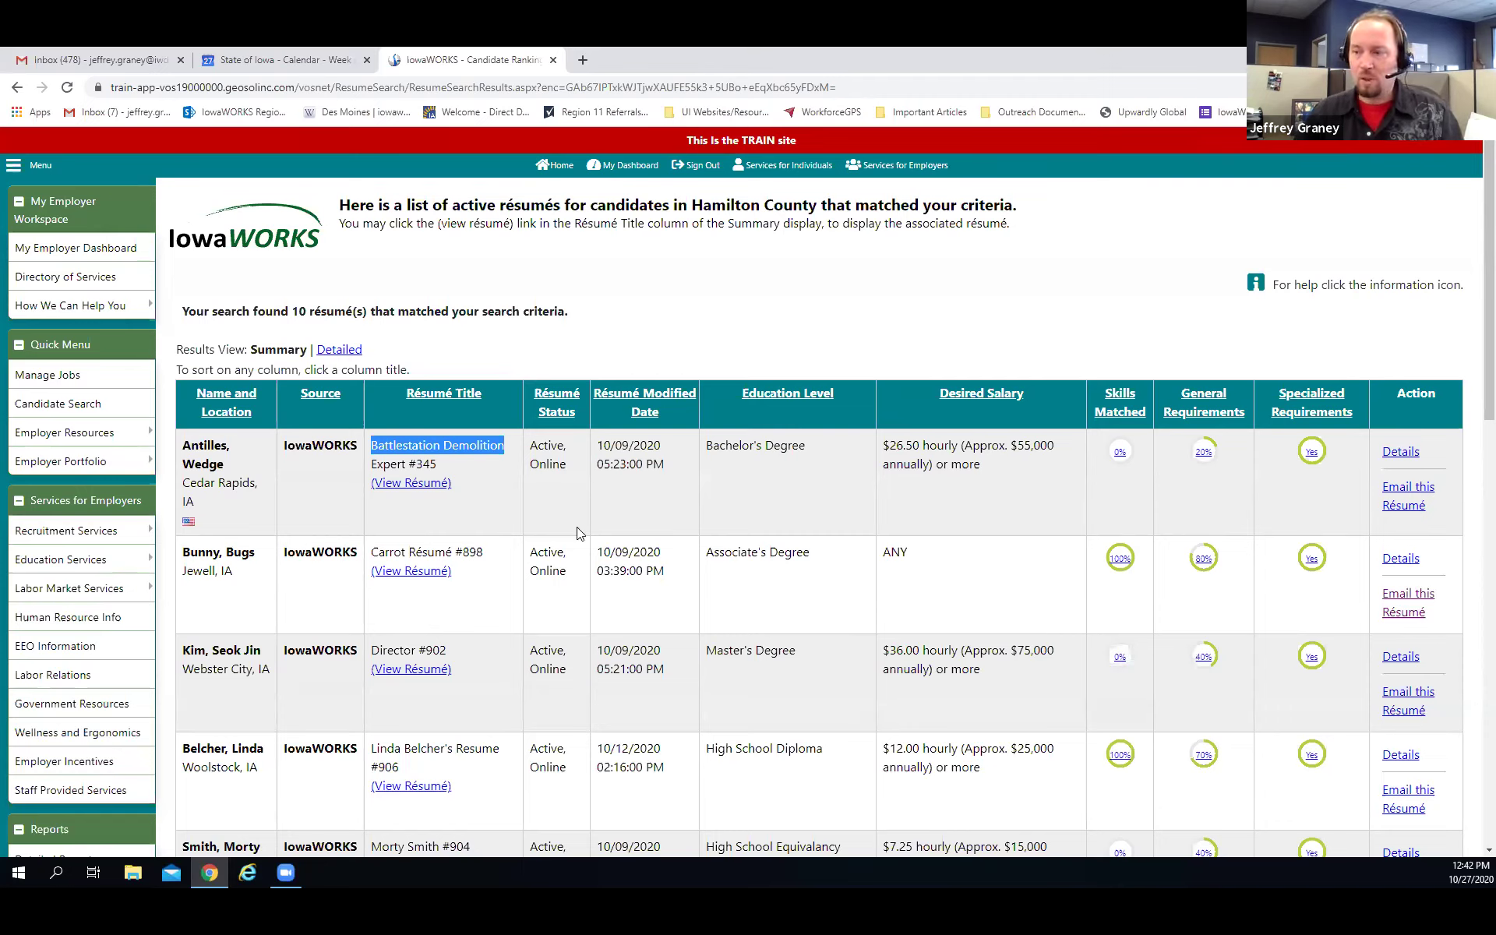
pyautogui.click(391, 439)
pyautogui.moveTo(371, 445); pyautogui.dragTo(505, 445)
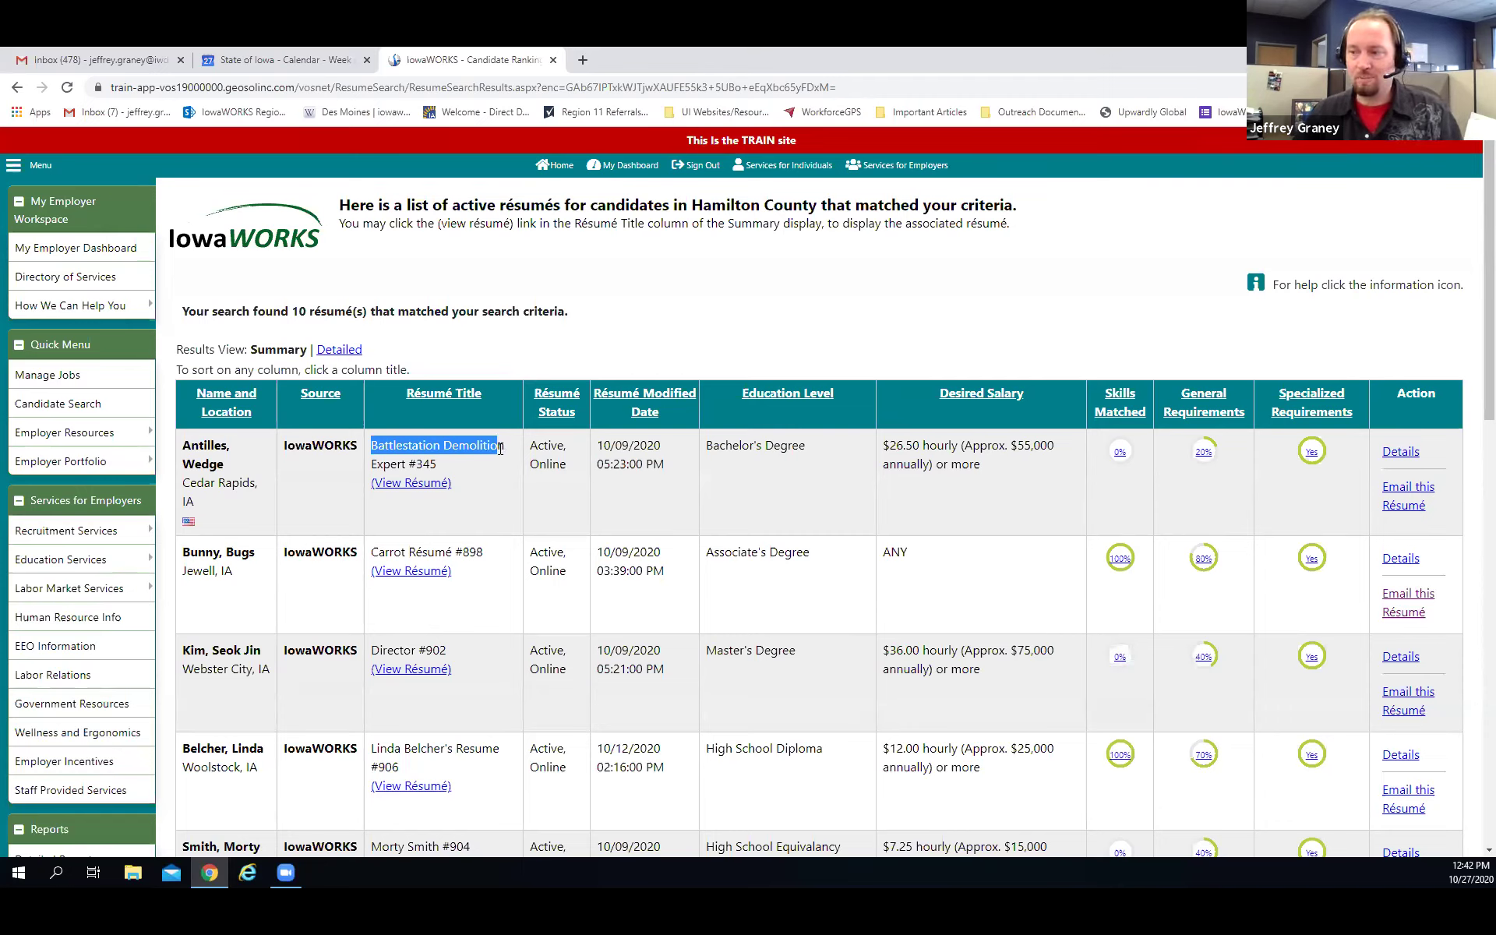
pyautogui.click(423, 444)
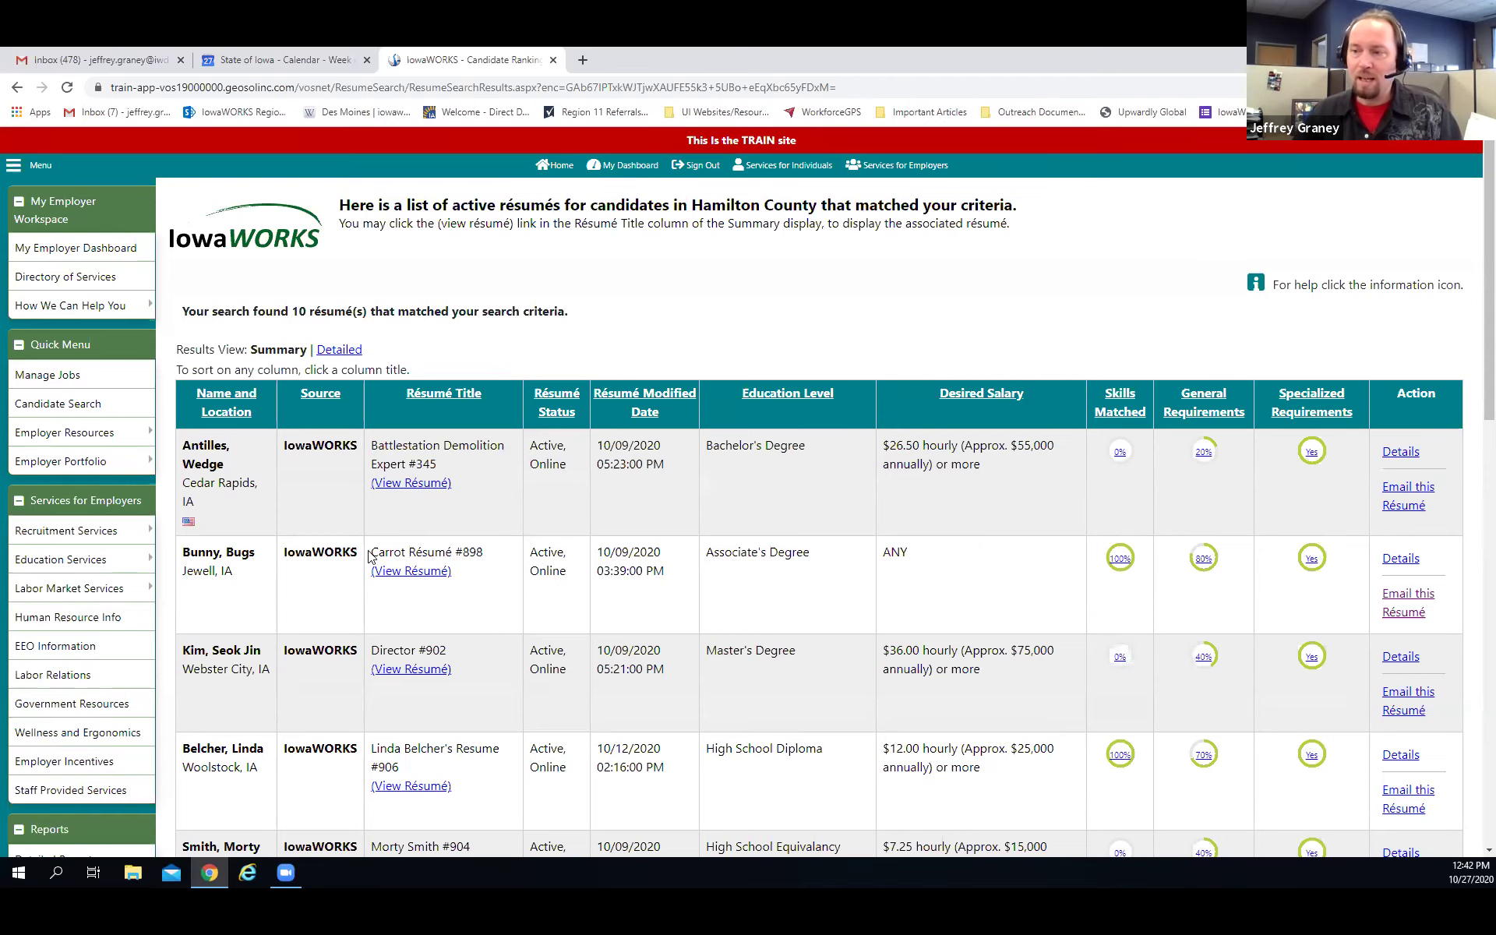
pyautogui.moveTo(373, 551); pyautogui.dragTo(458, 553)
pyautogui.scroll(-1, 484, 520)
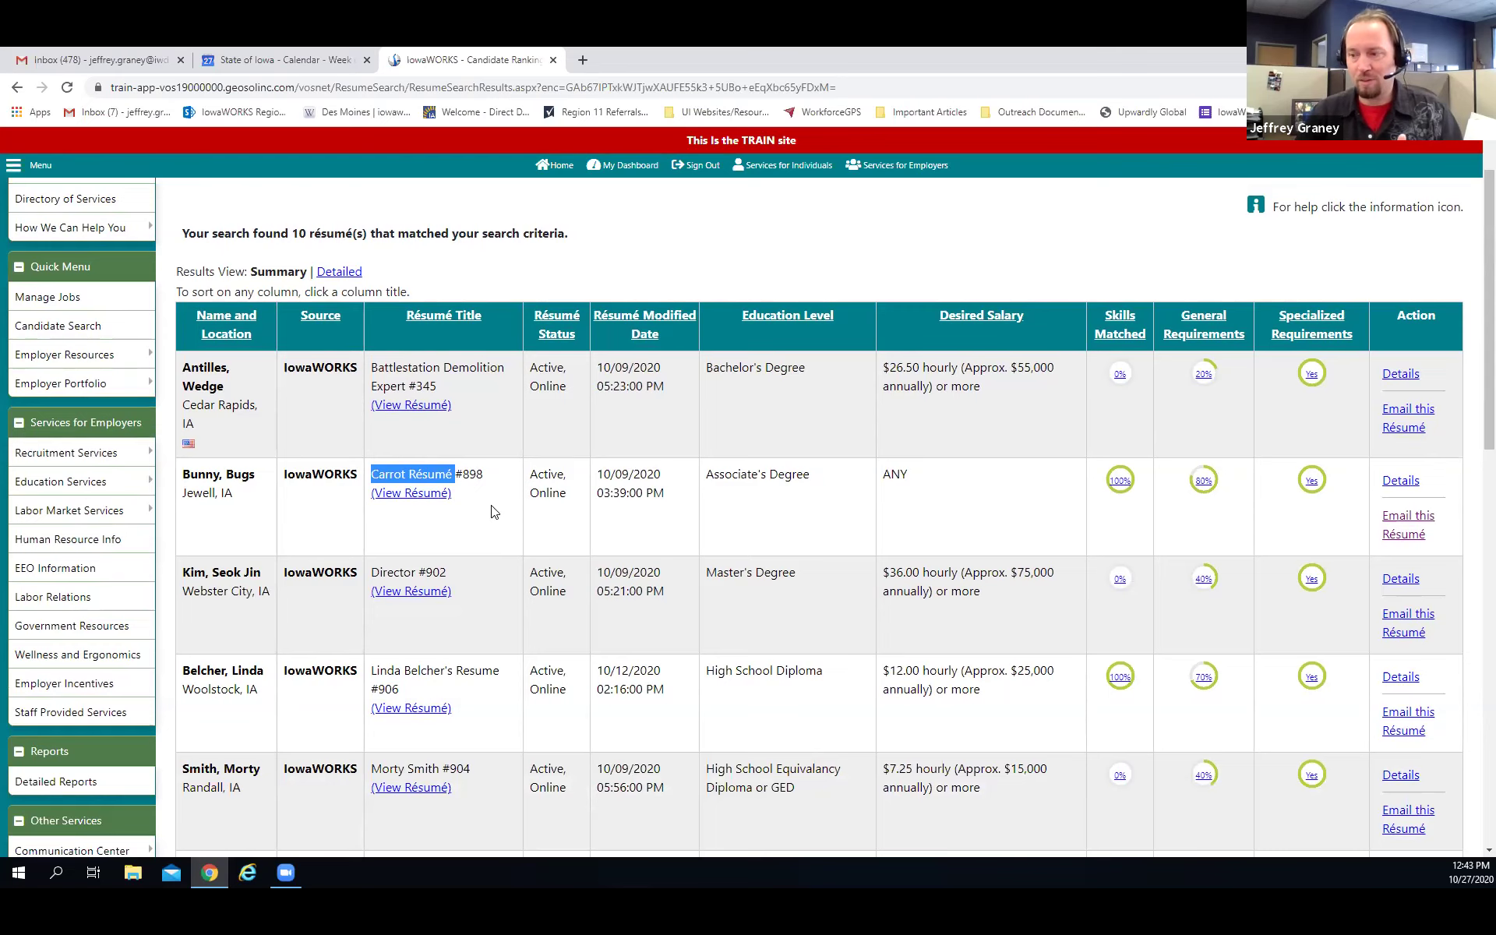
pyautogui.scroll(-2, 494, 524)
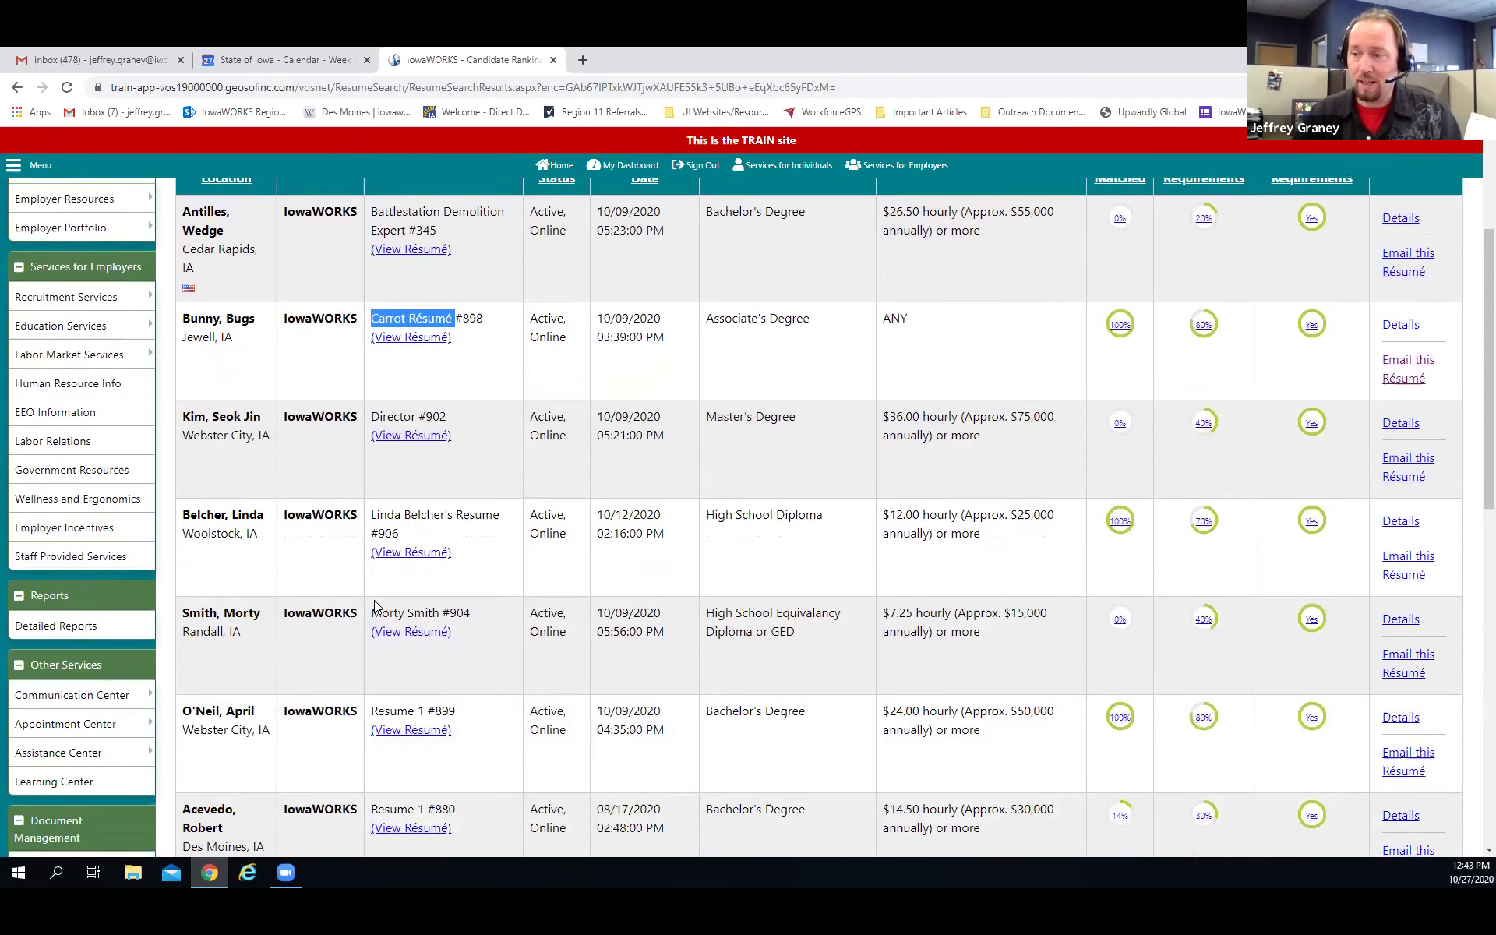
pyautogui.moveTo(372, 613); pyautogui.dragTo(451, 614)
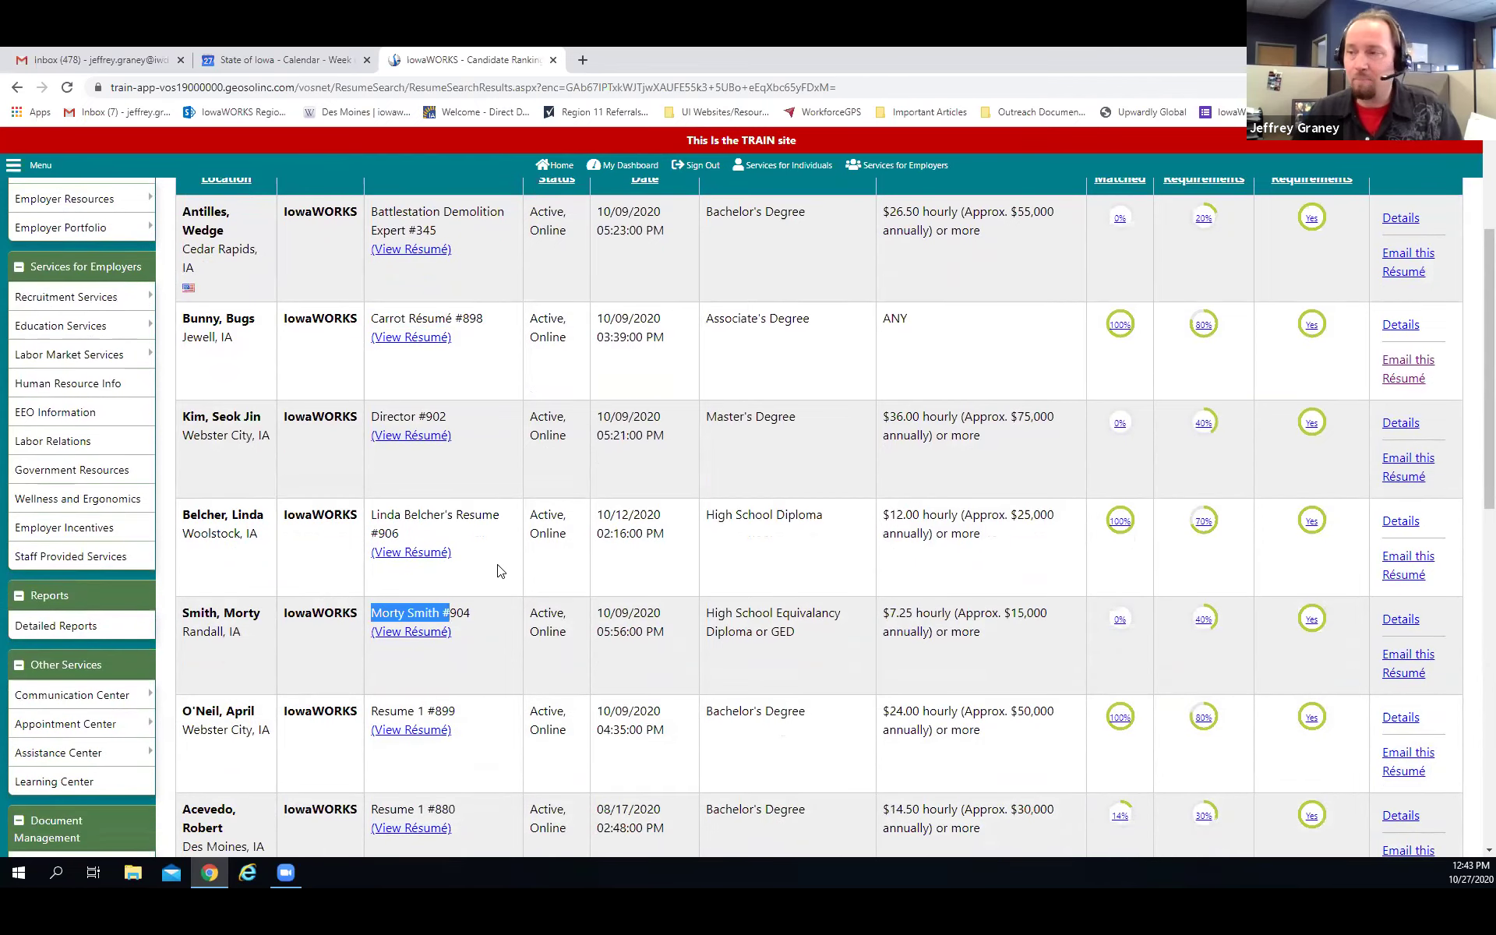
pyautogui.scroll(2, 516, 537)
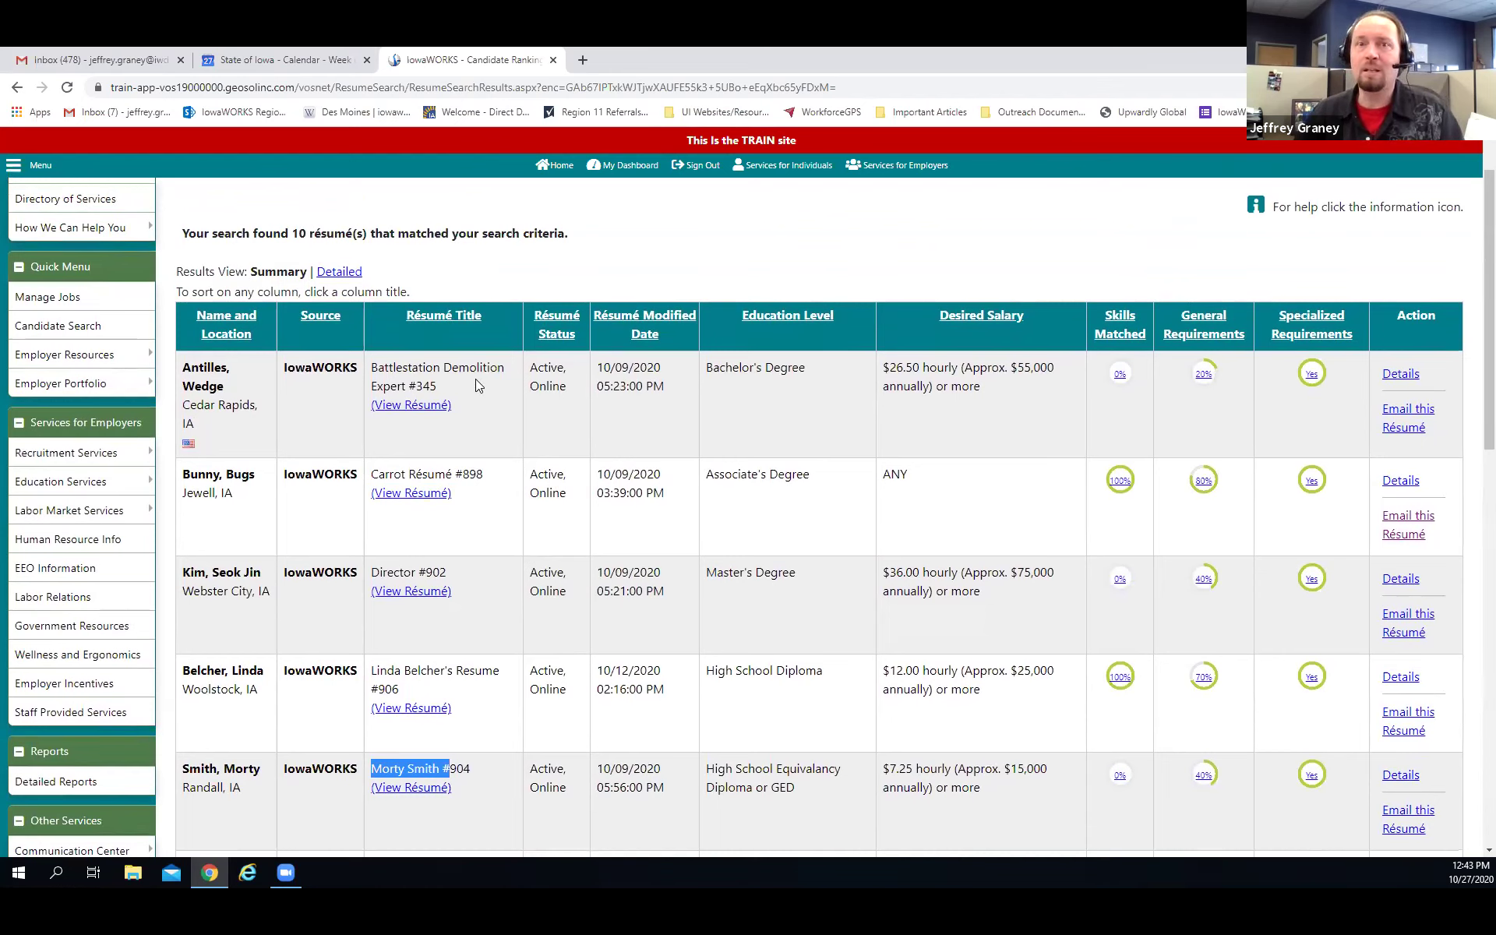
pyautogui.moveTo(378, 367); pyautogui.dragTo(492, 368)
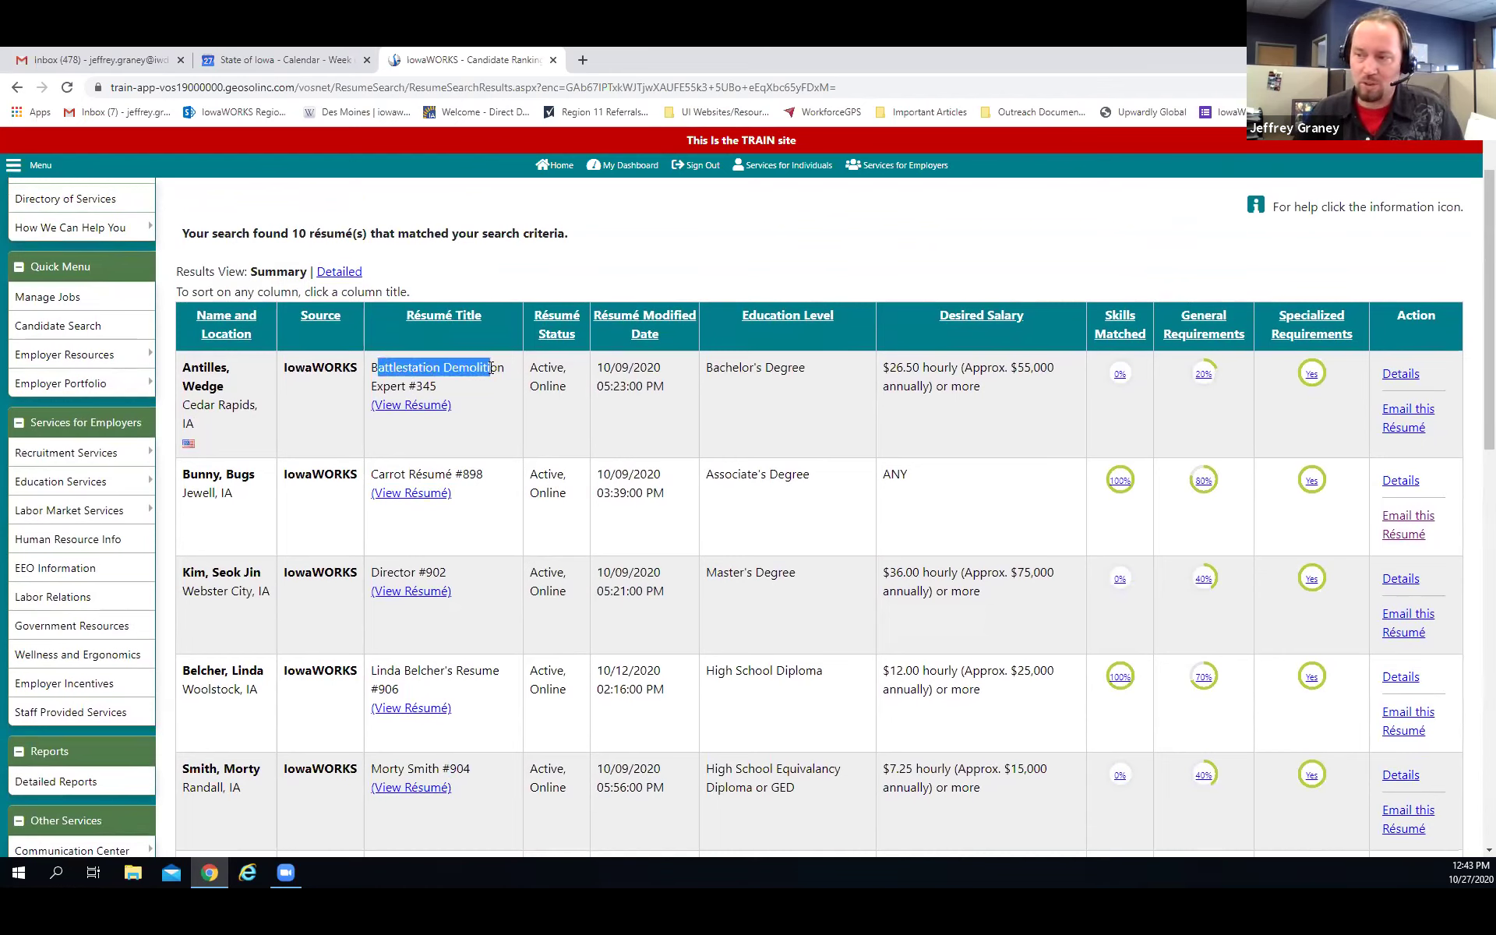
pyautogui.click(503, 395)
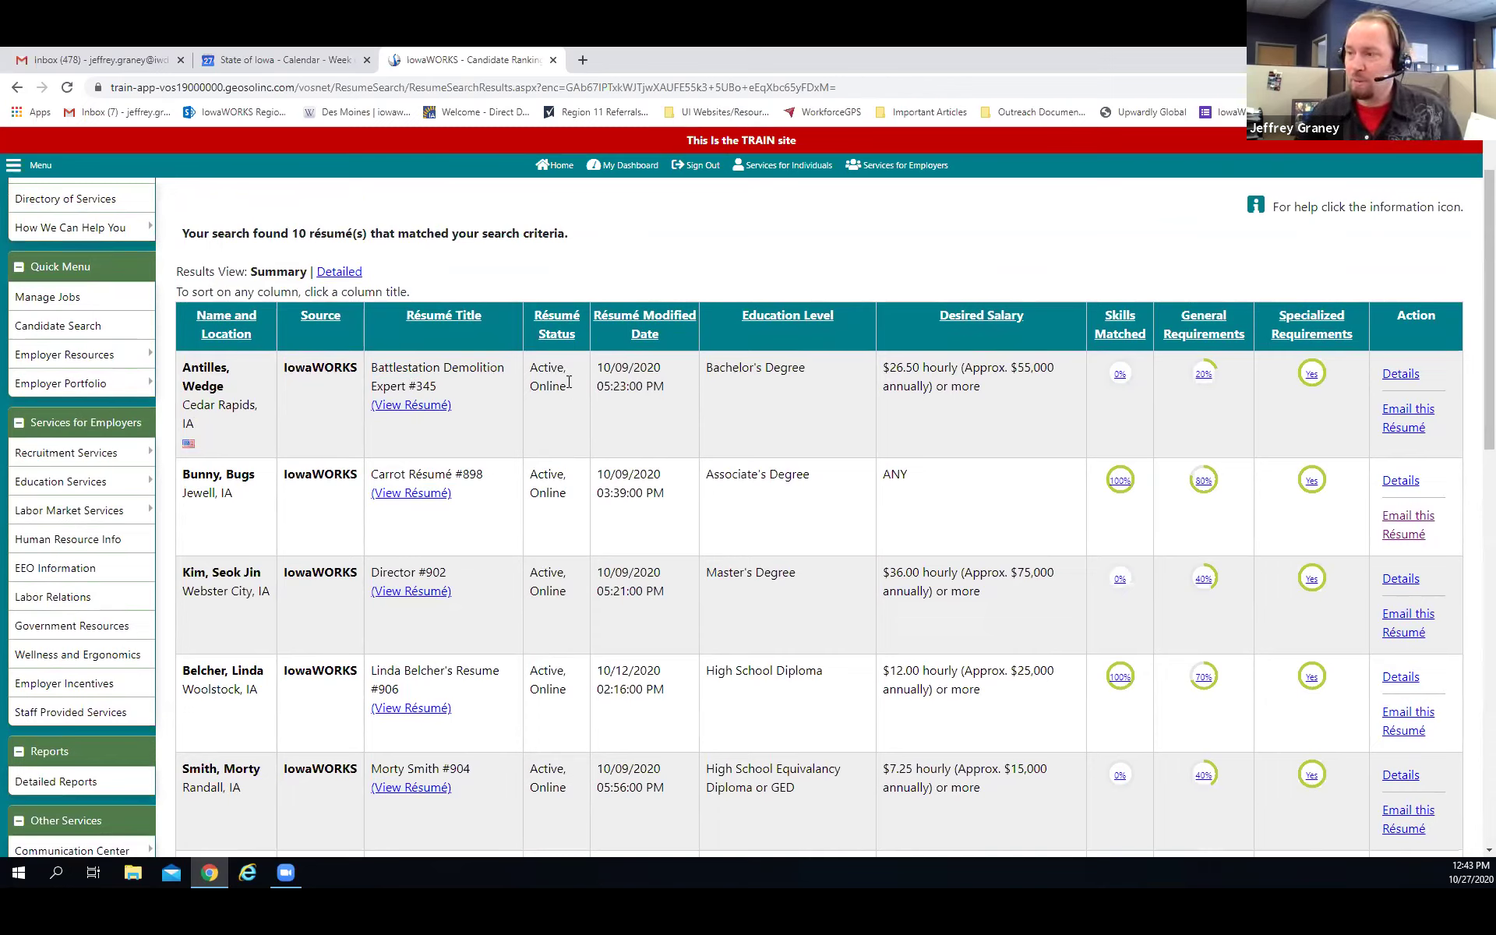
# Check the résumé status and desired salary of the Battlestation Demolition Expert candidate
pyautogui.moveTo(530, 367); pyautogui.dragTo(544, 368)
pyautogui.moveTo(883, 367); pyautogui.dragTo(974, 357)
pyautogui.scroll(-1, 1095, 395)
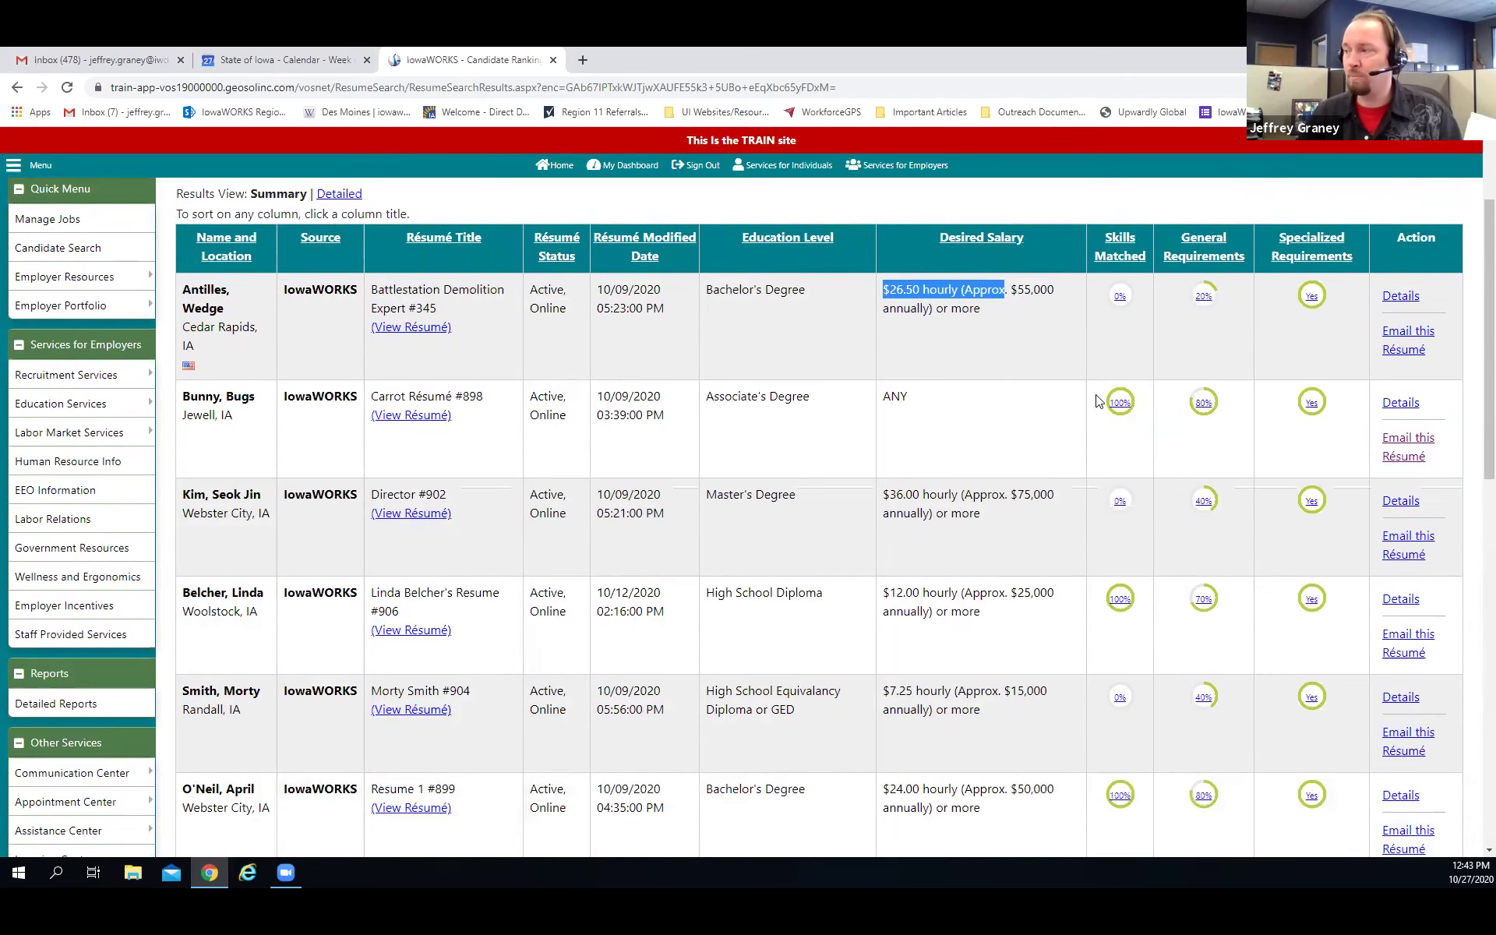